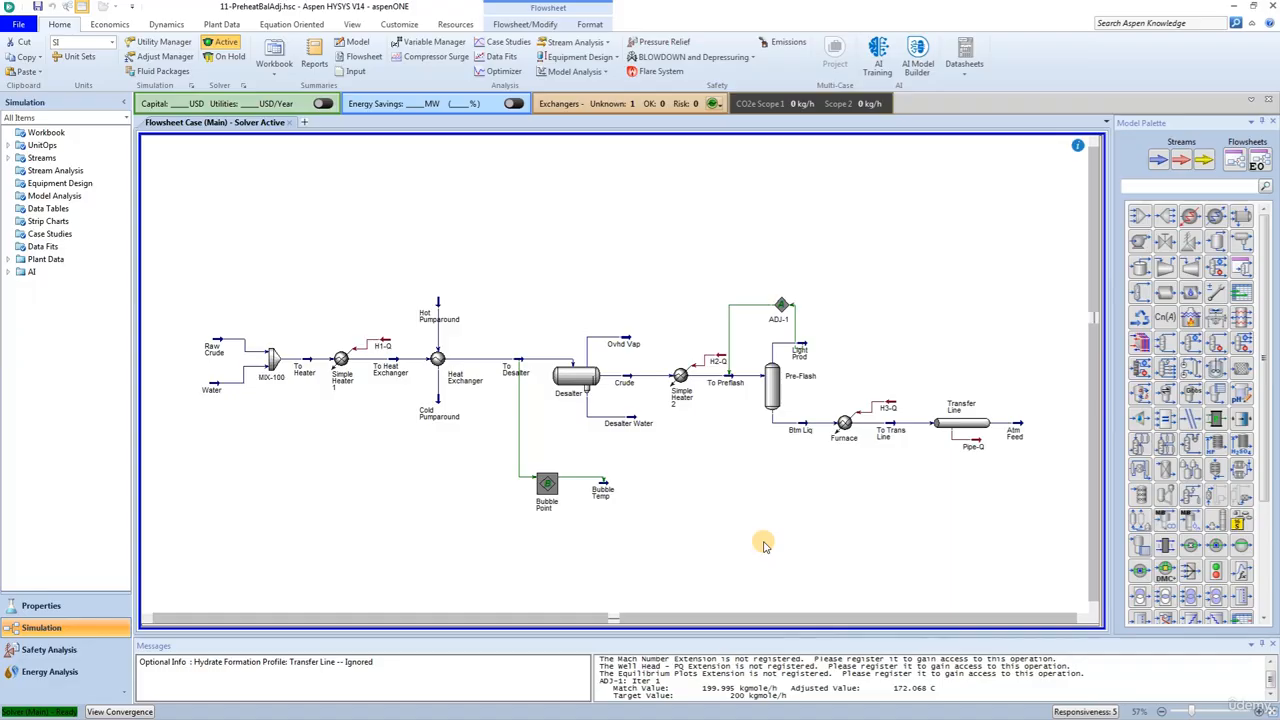
Step: Move the whole flowsheet to the left on the canvas to free space beyond the Atm Feed stream
scroll(763, 530, down, 5)
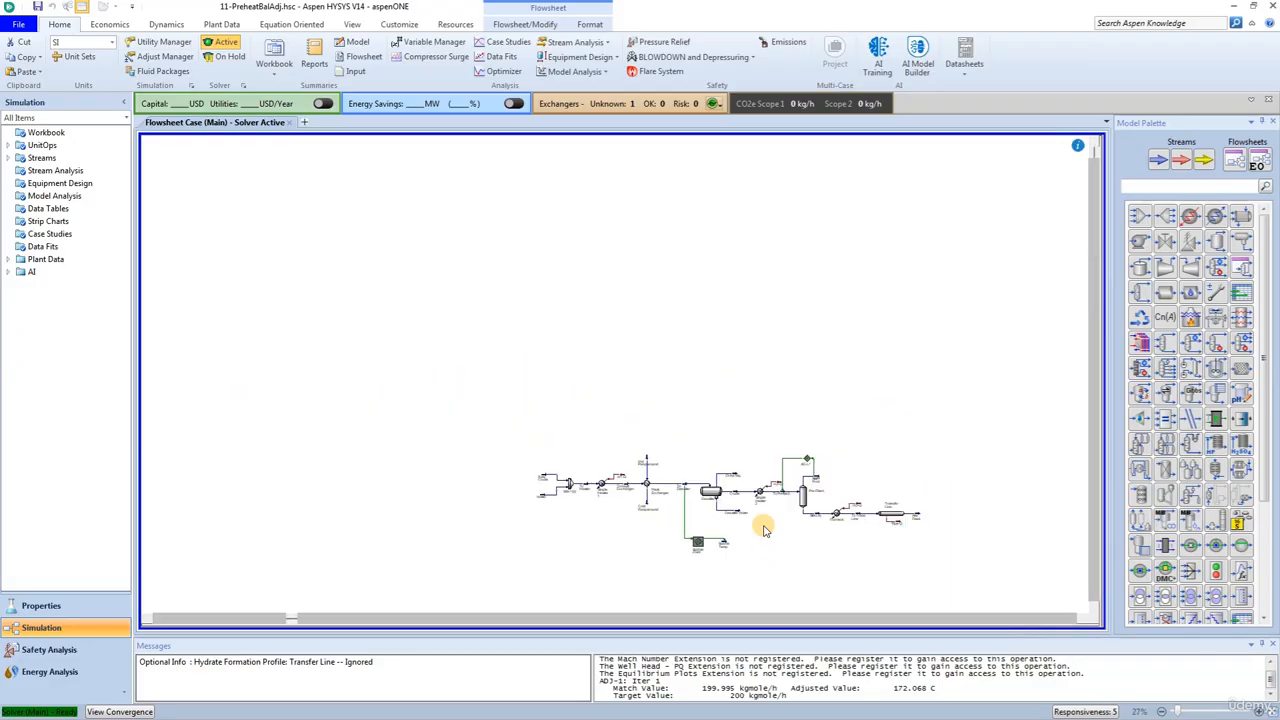
drag(562, 457, 963, 597)
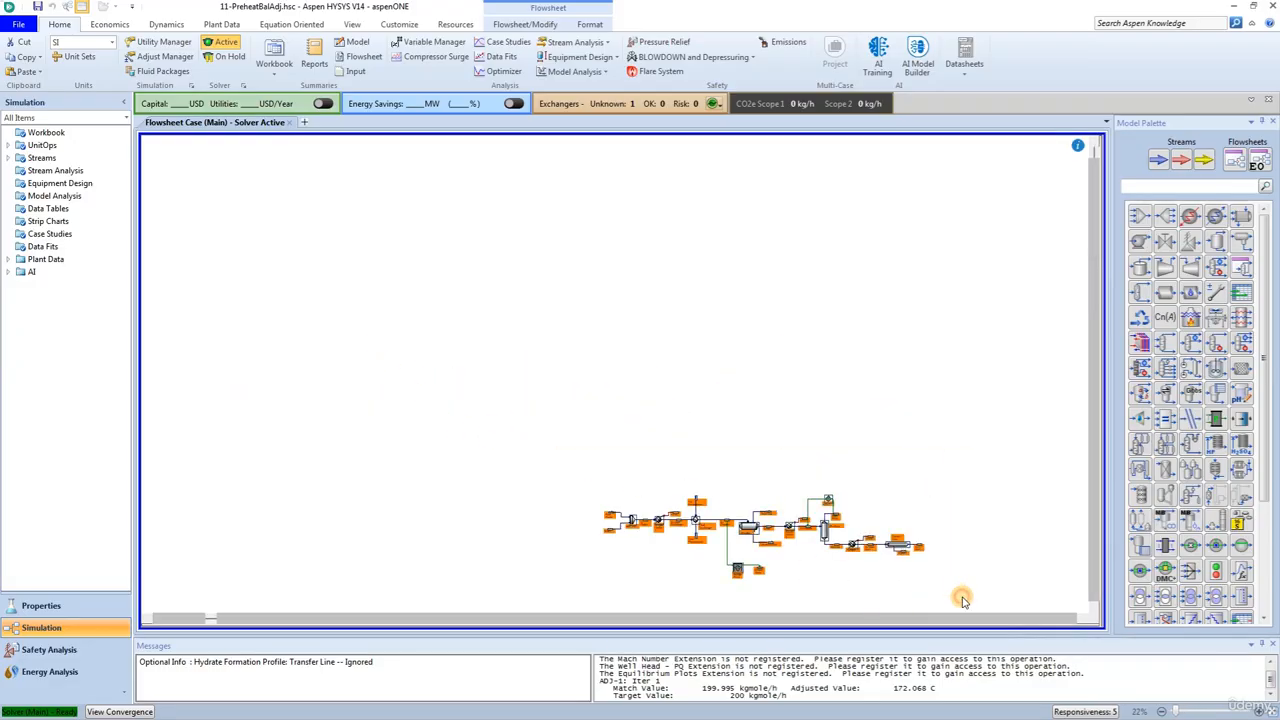
drag(740, 521, 385, 412)
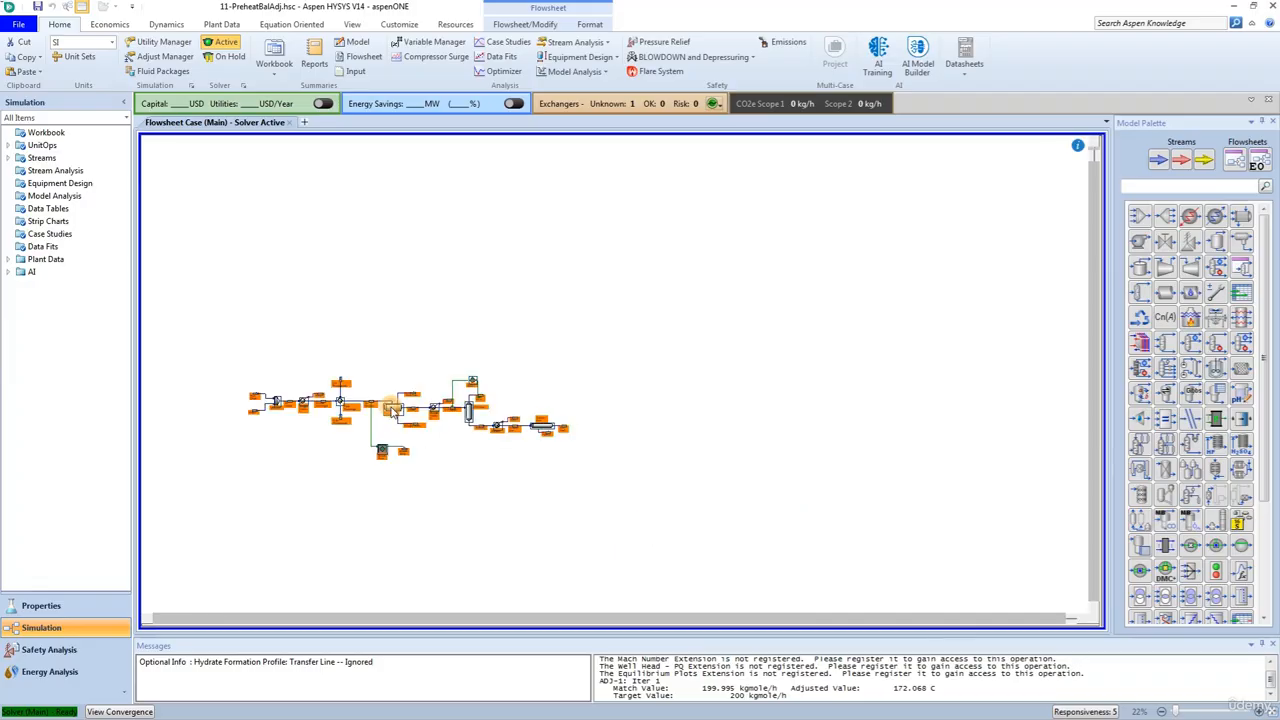
click(398, 420)
scroll(404, 427, up, 4)
scroll(404, 427, down, 2)
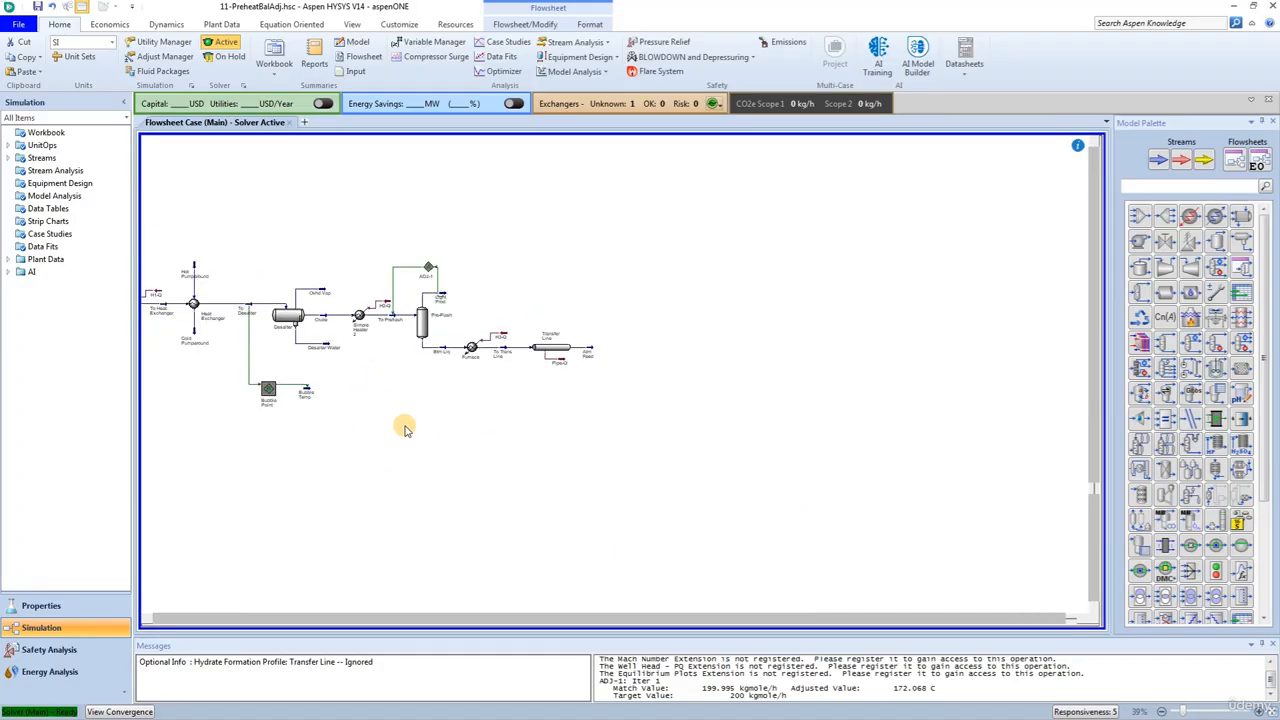
click(146, 617)
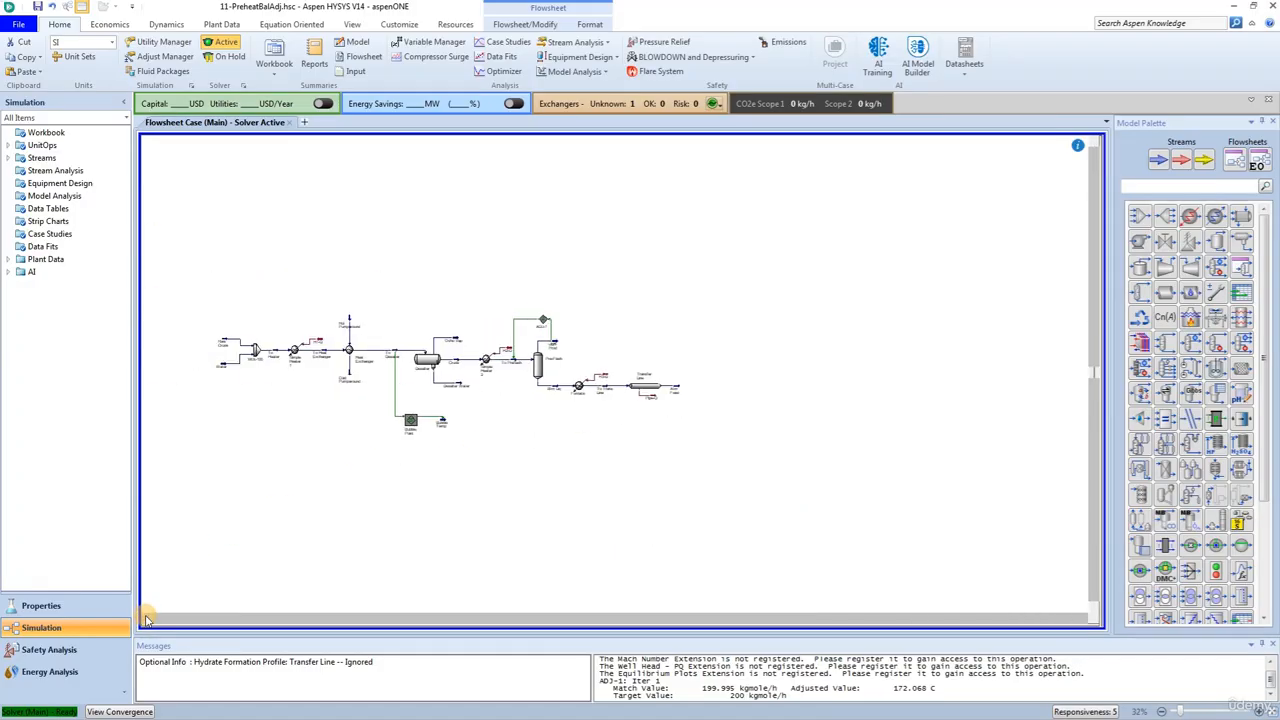
Step: Add a material stream in the free space beyond Atm Feed and name it Btm Steam
click(1157, 162)
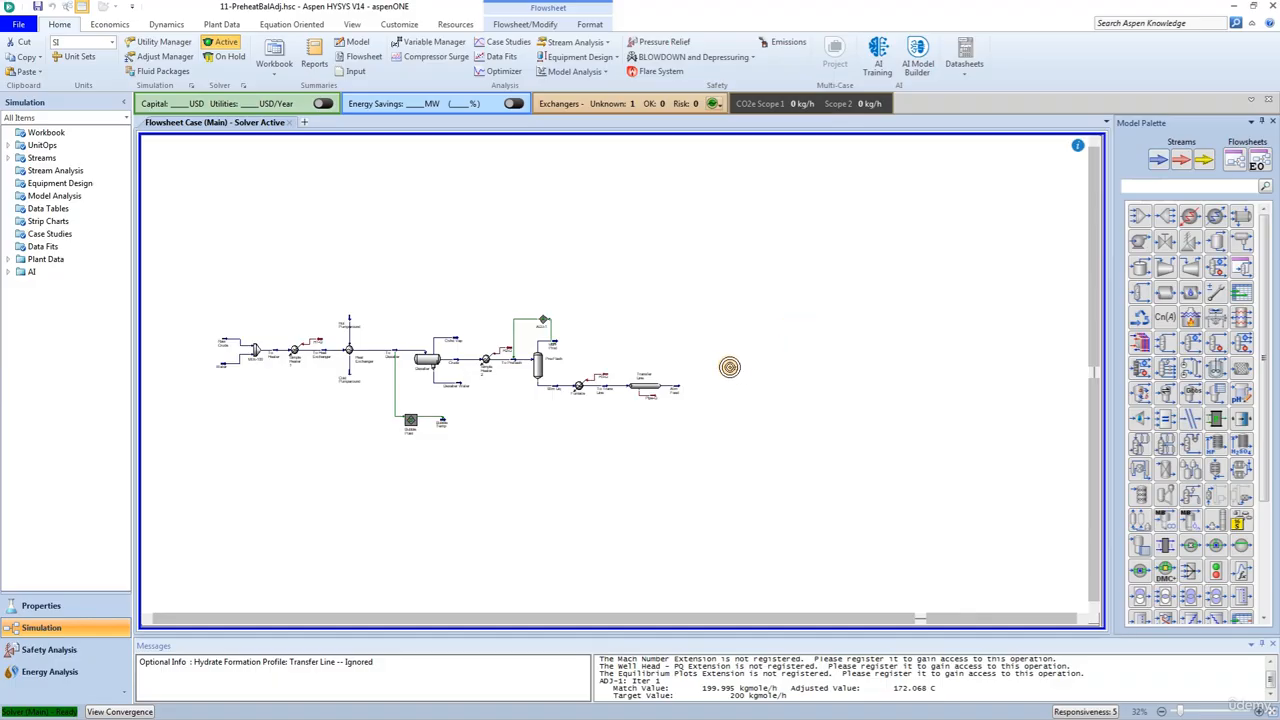
click(720, 364)
scroll(714, 404, up, 2)
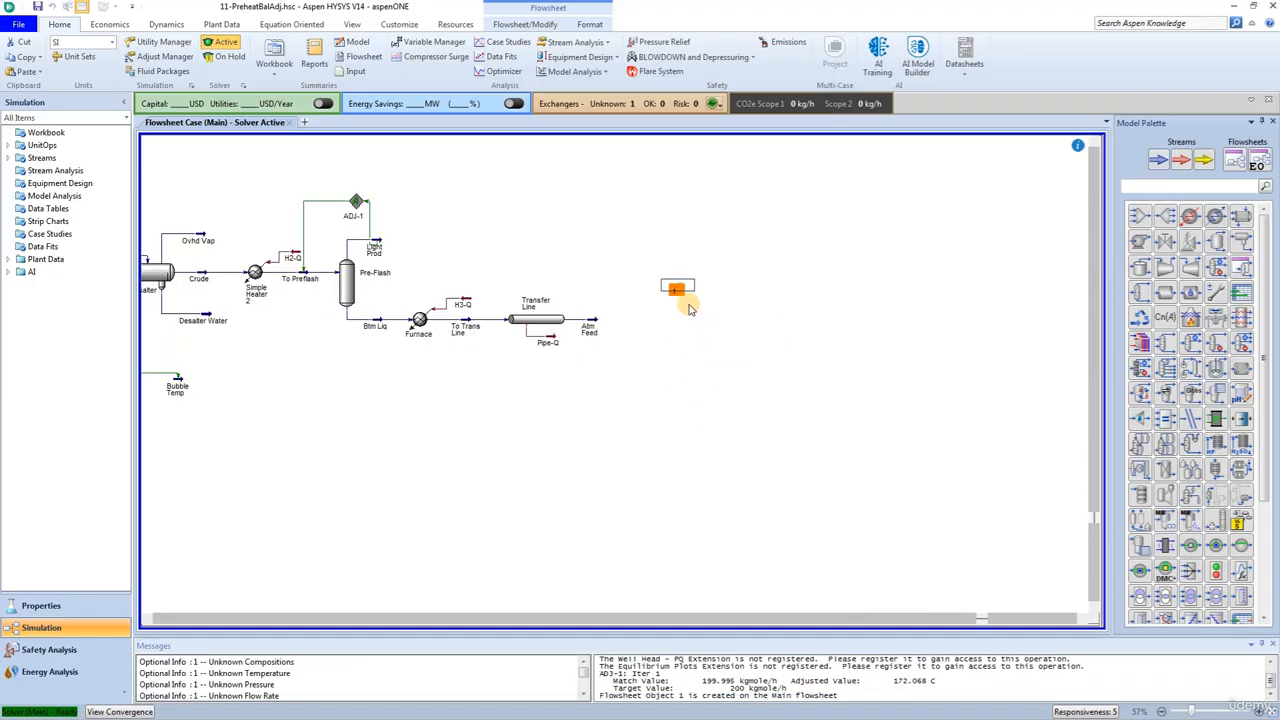
double_click(679, 287)
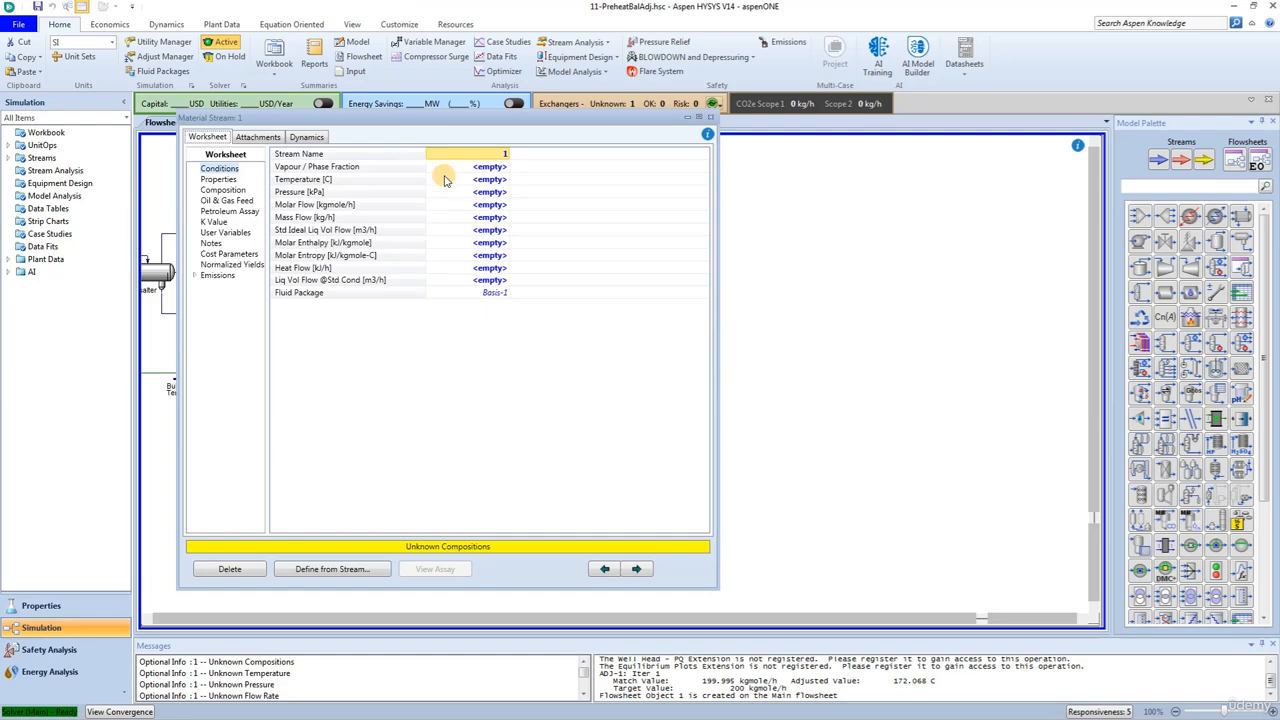
click(480, 153)
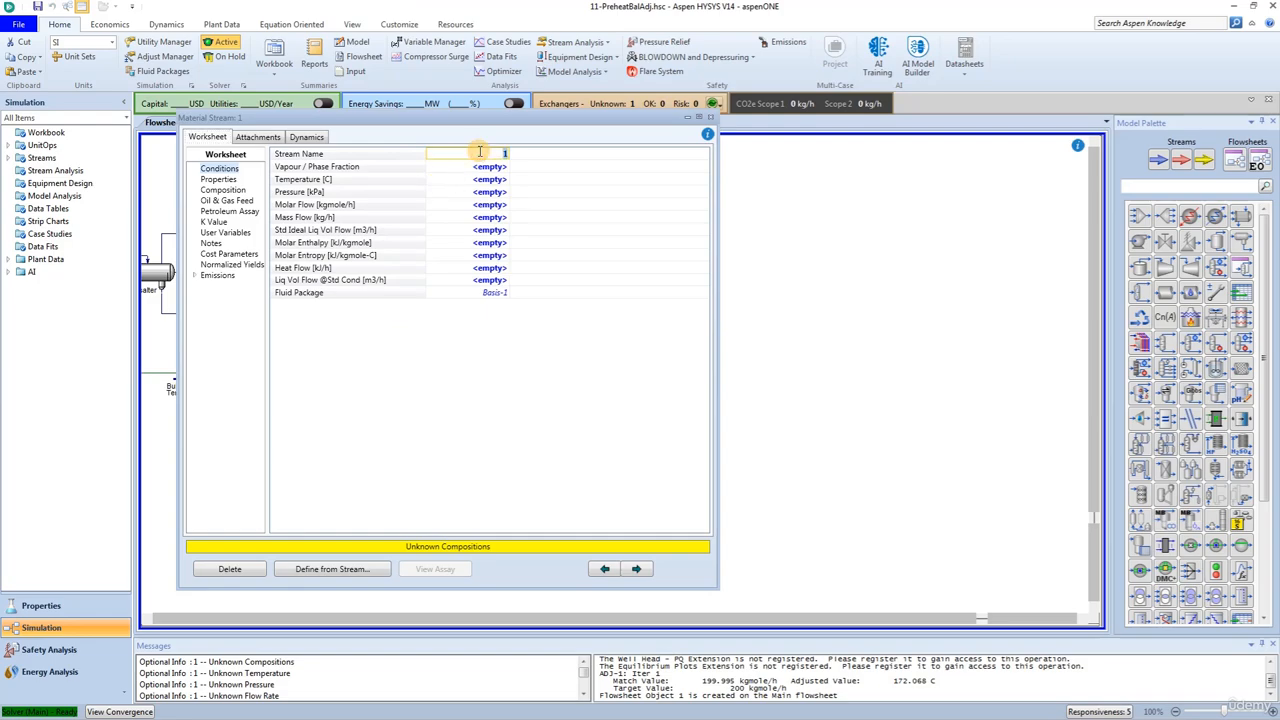
text(Btms)
key(BackSpace)
text(S)
text(tream)
key(Return)
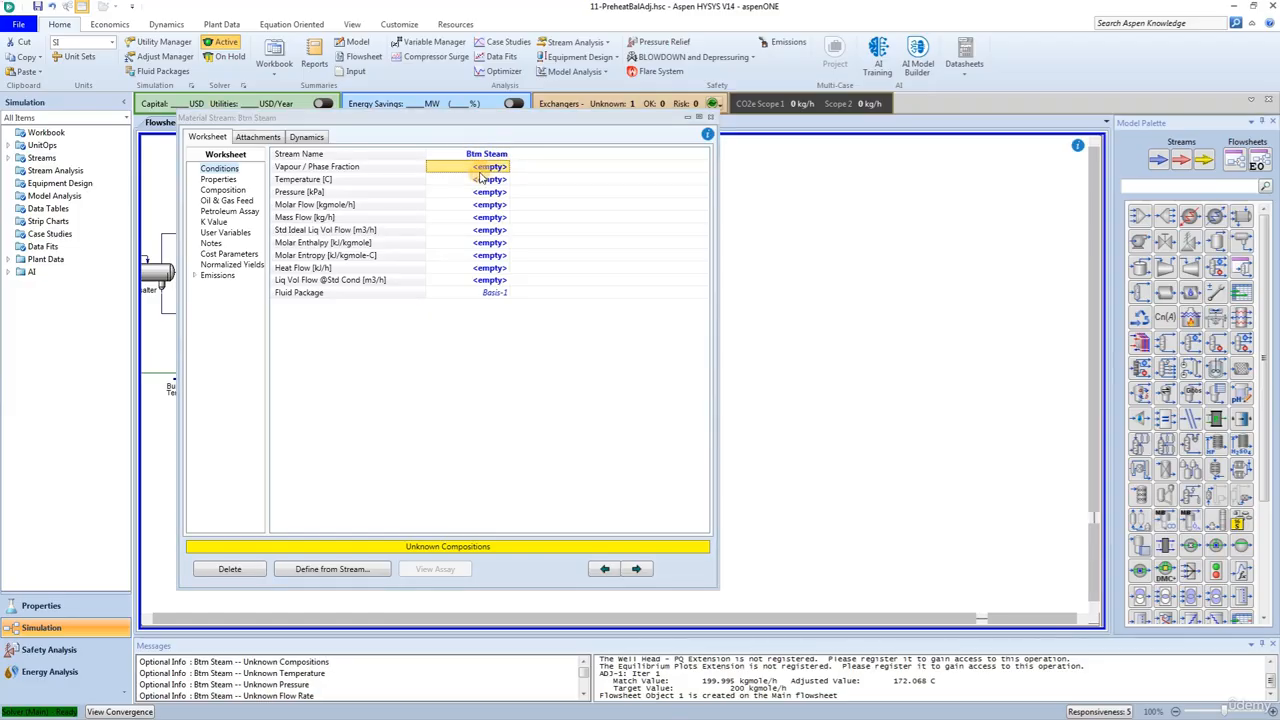
Step: Set the Btm Steam conditions to vapour fraction 1, pressure 1379 kPa and mass flow 3400 kg/h
text(1)
key(Return)
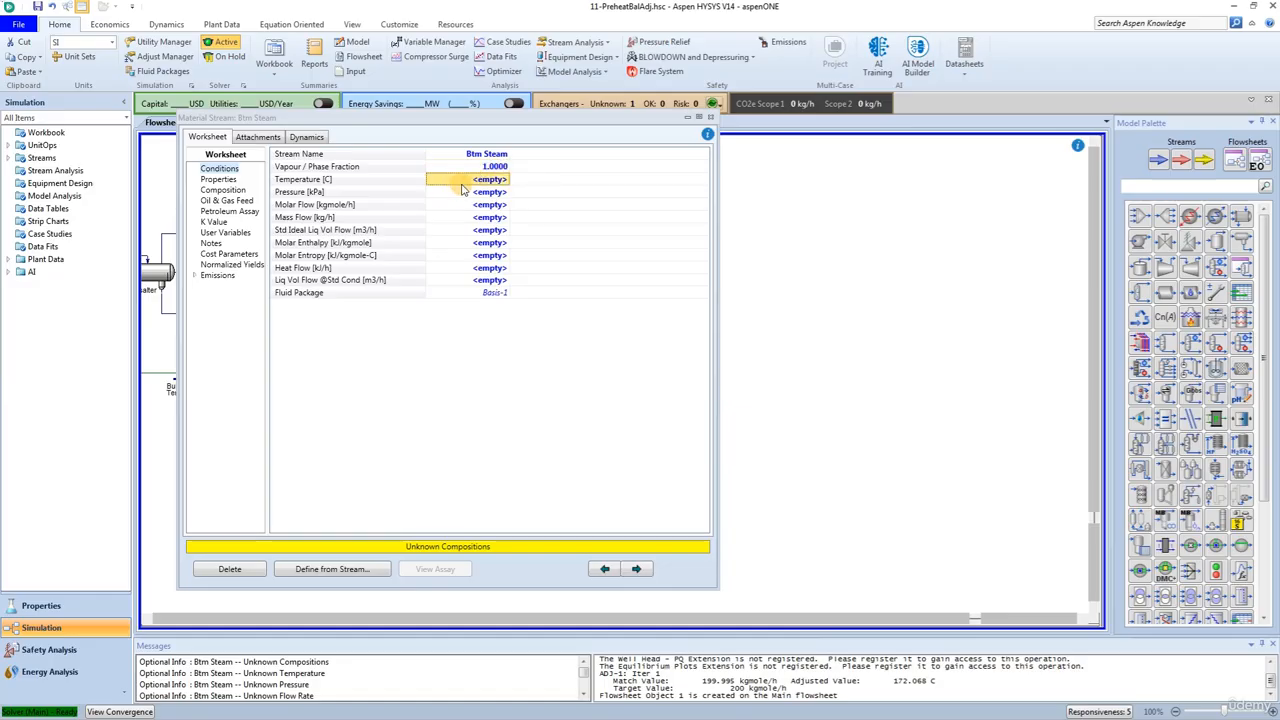
click(463, 192)
text(1)
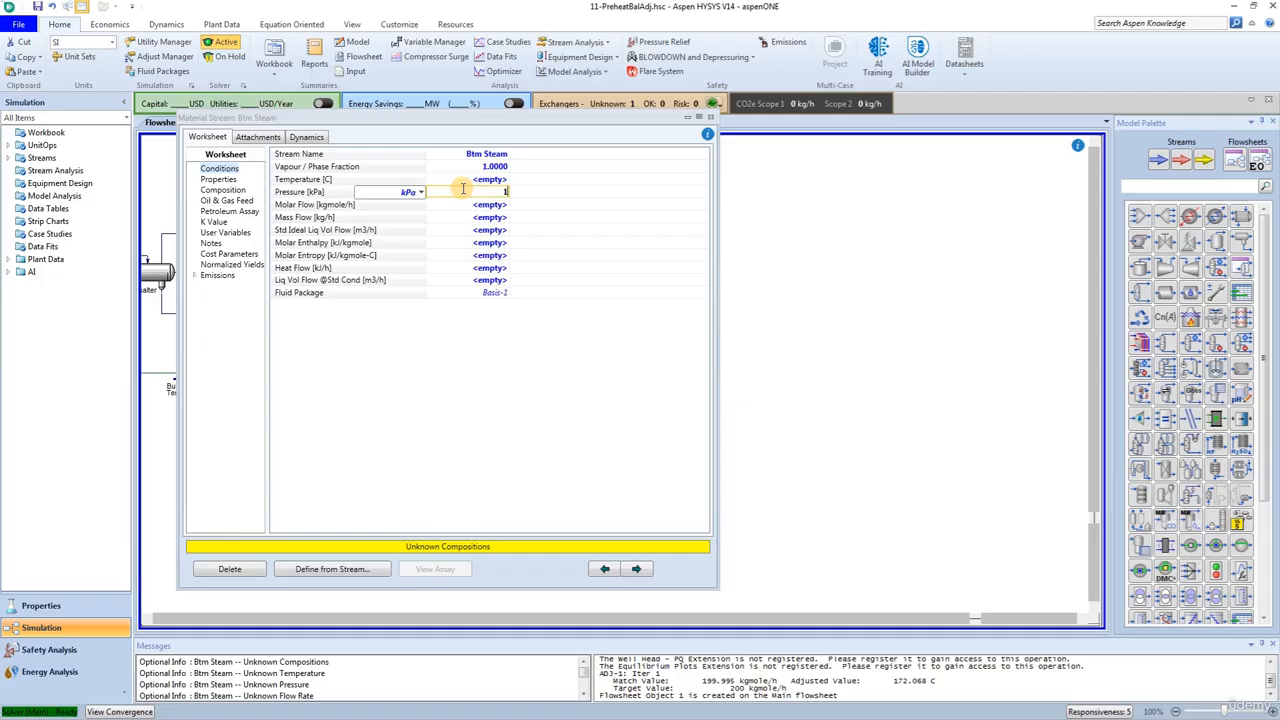
text(379)
key(Return)
mouse_move(464, 192)
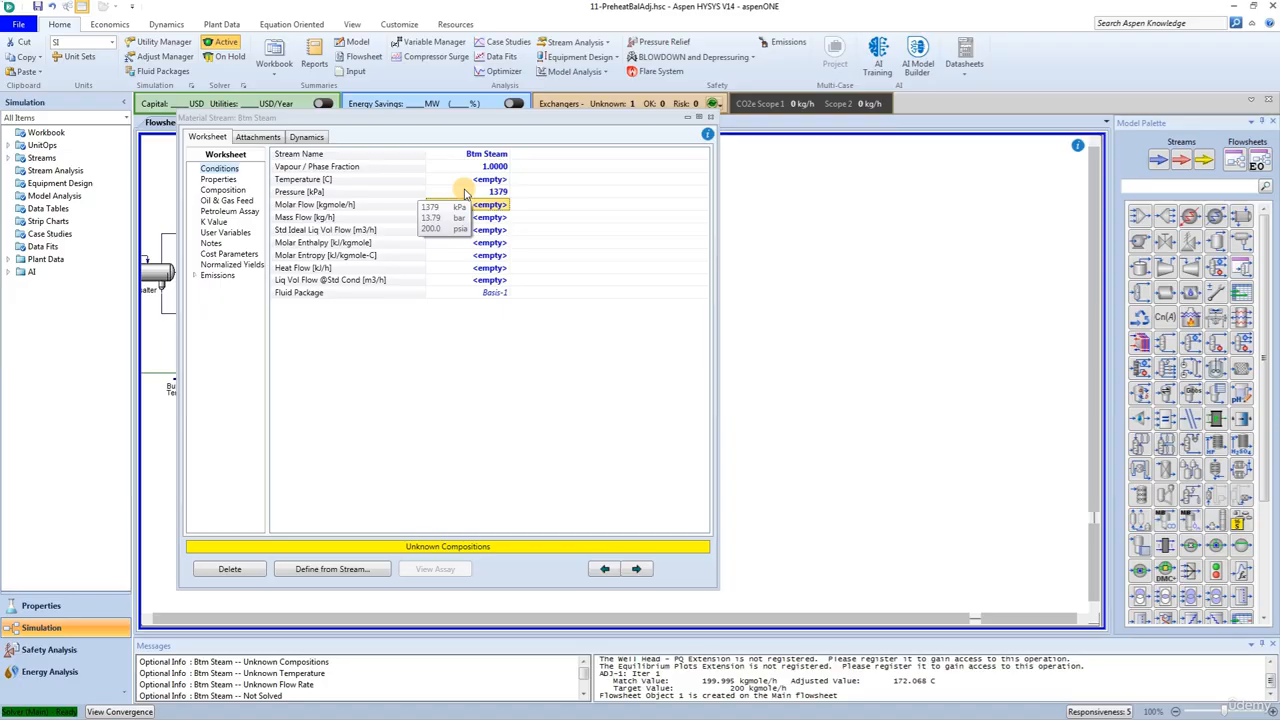
click(476, 218)
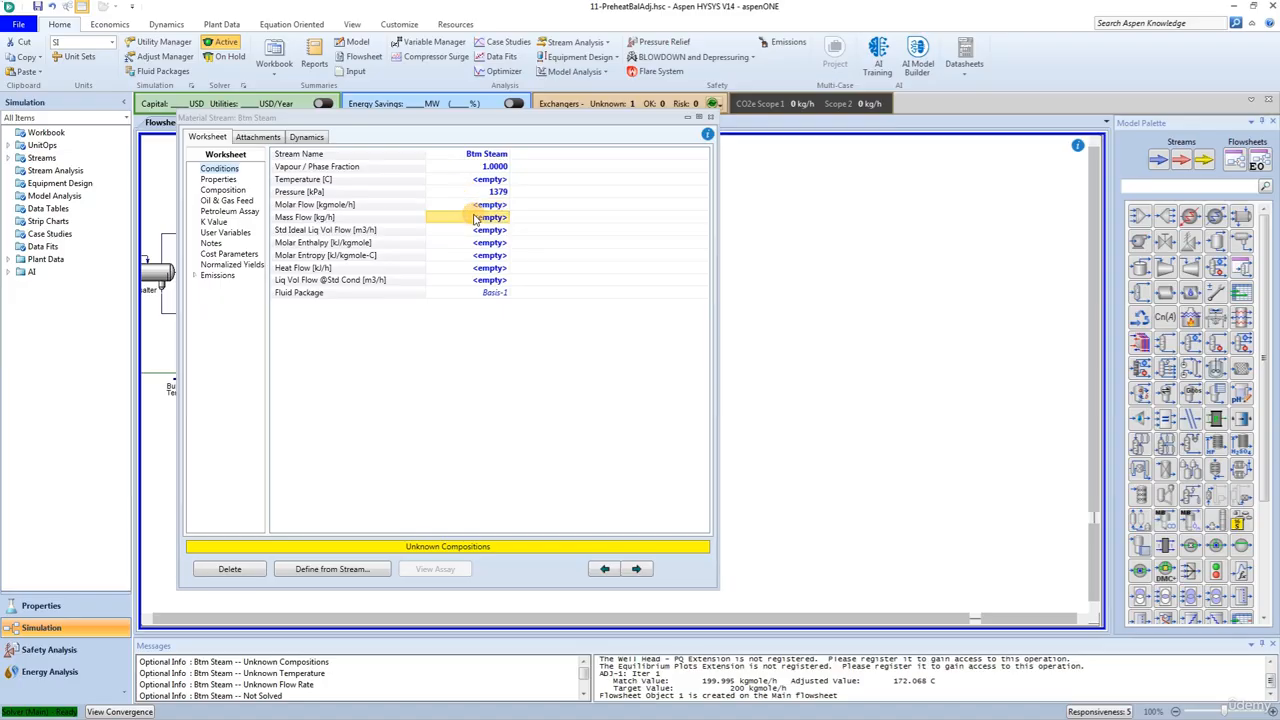
text(3400)
key(Return)
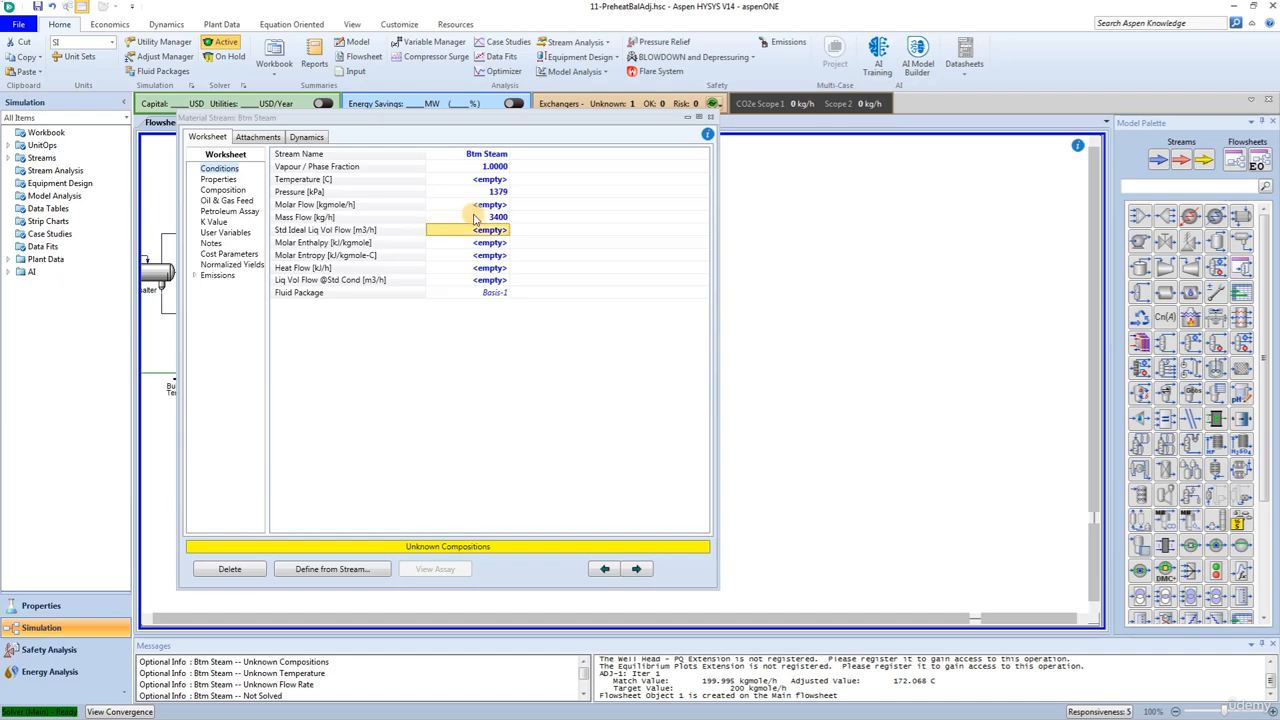
Step: Define the Btm Steam composition as H2O with a mole fraction of 1 and close the stream's properties
click(224, 191)
click(306, 521)
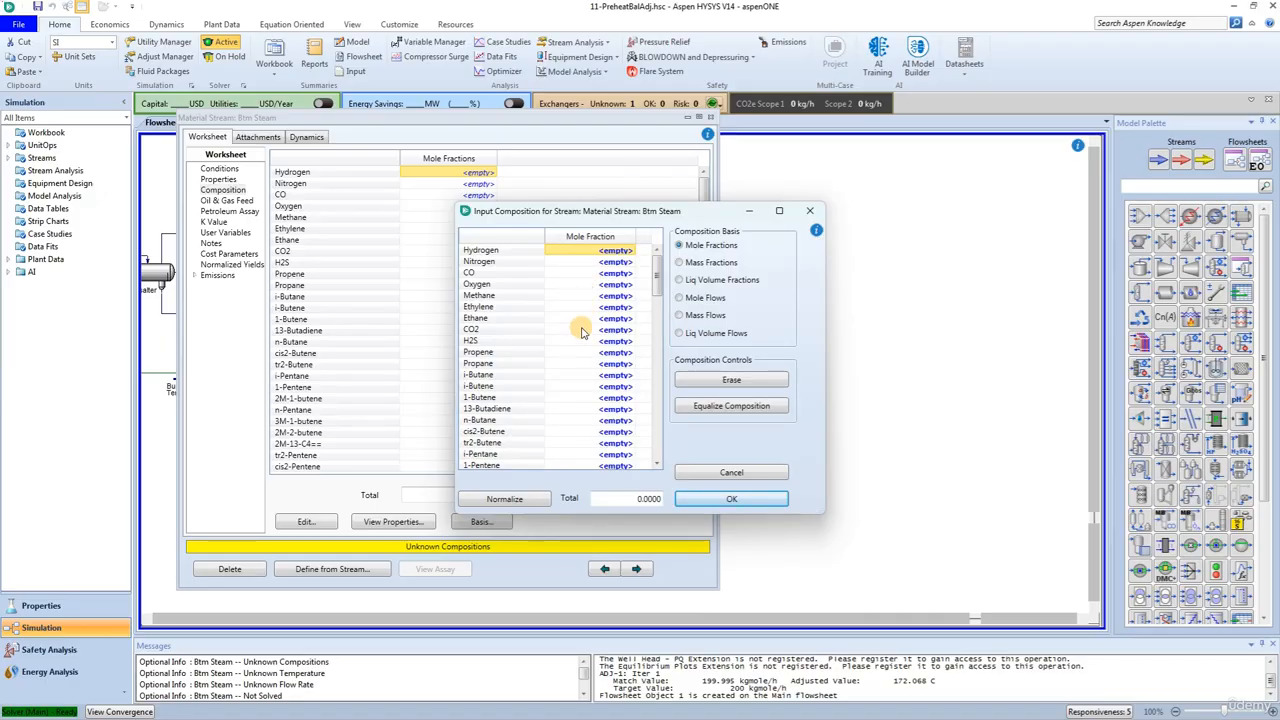
scroll(582, 332, down, 10)
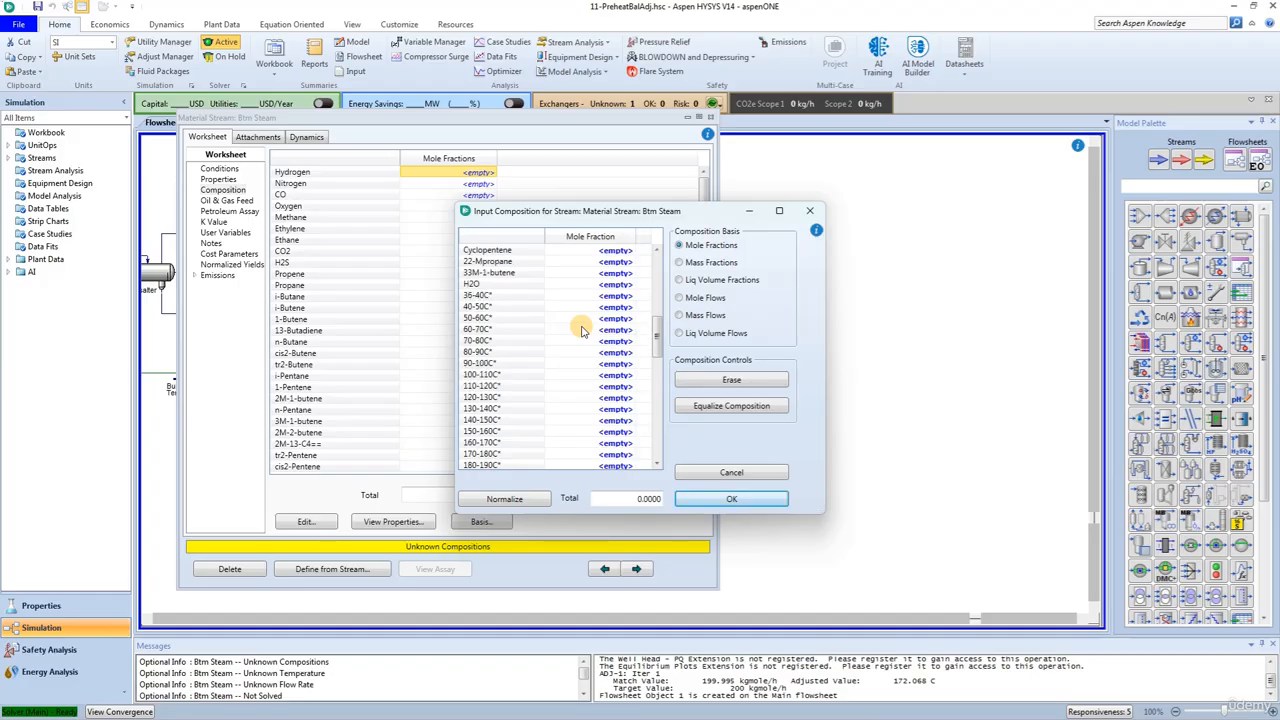
click(590, 284)
text(1)
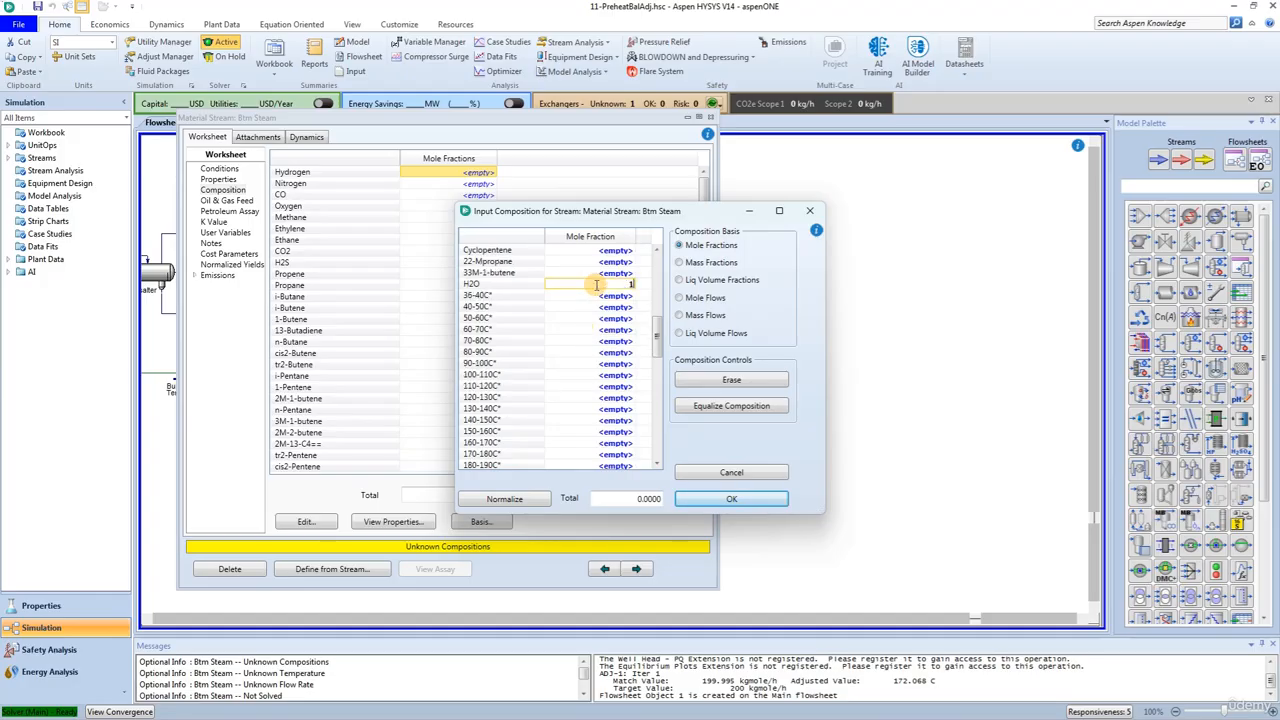
key(Return)
click(705, 498)
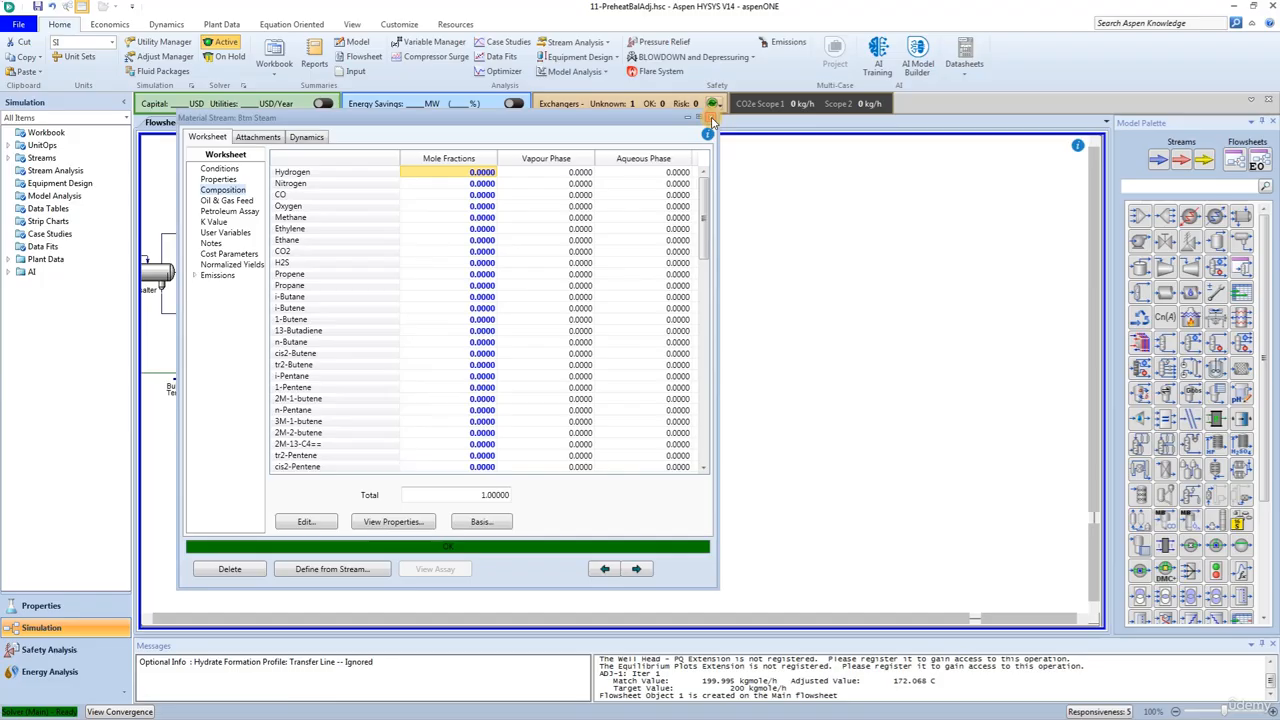
click(710, 119)
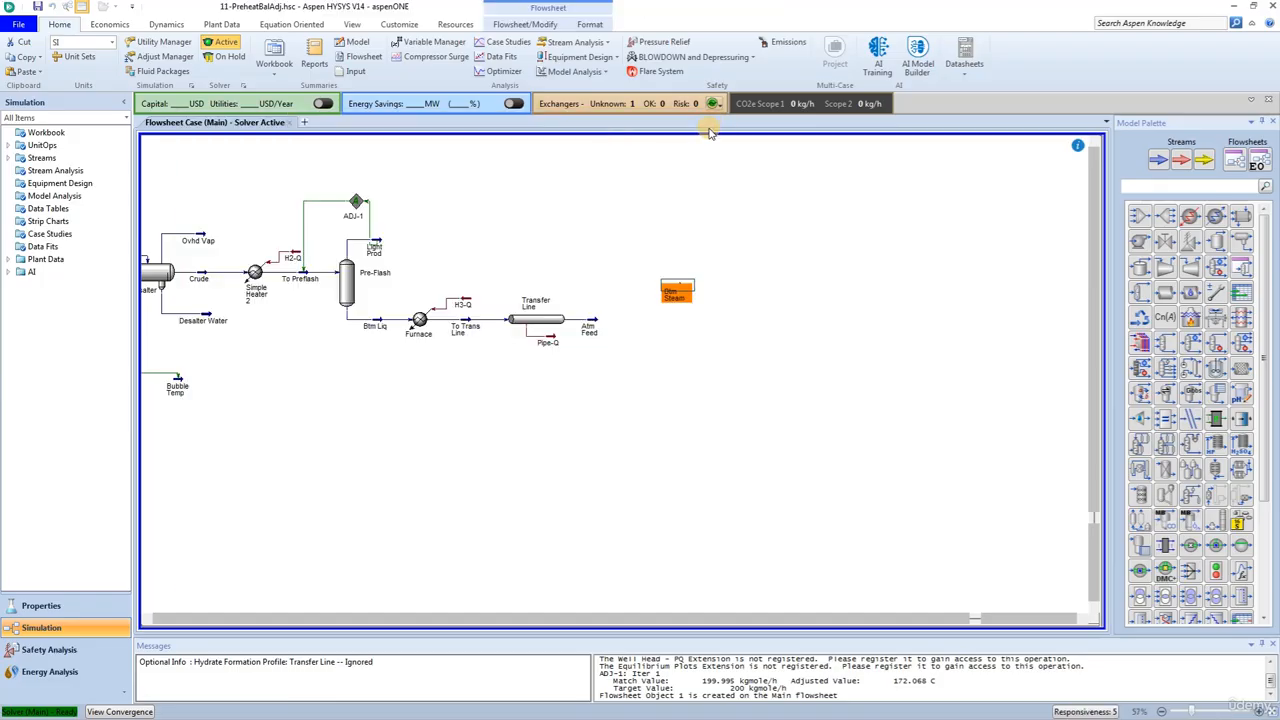
Step: Find the refluxed absorber column by searching for "refl" and place it beside the Btm Steam stream
click(1218, 188)
text(re)
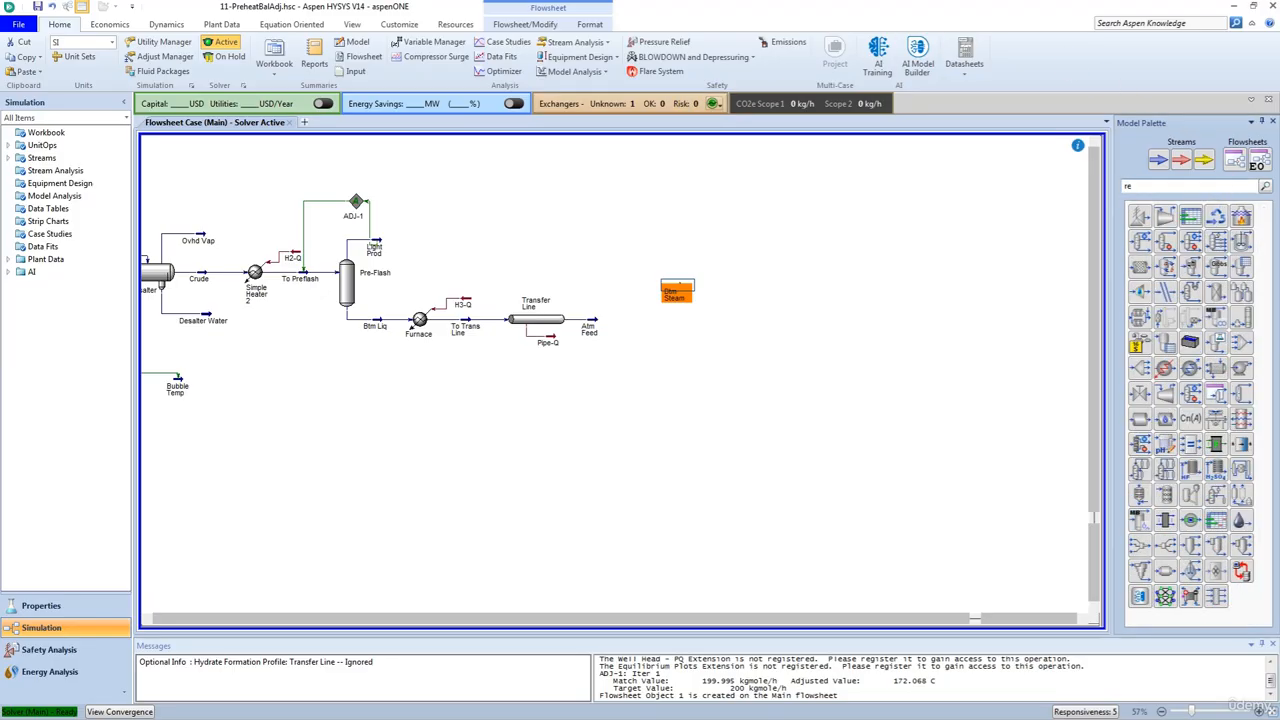
text(fl)
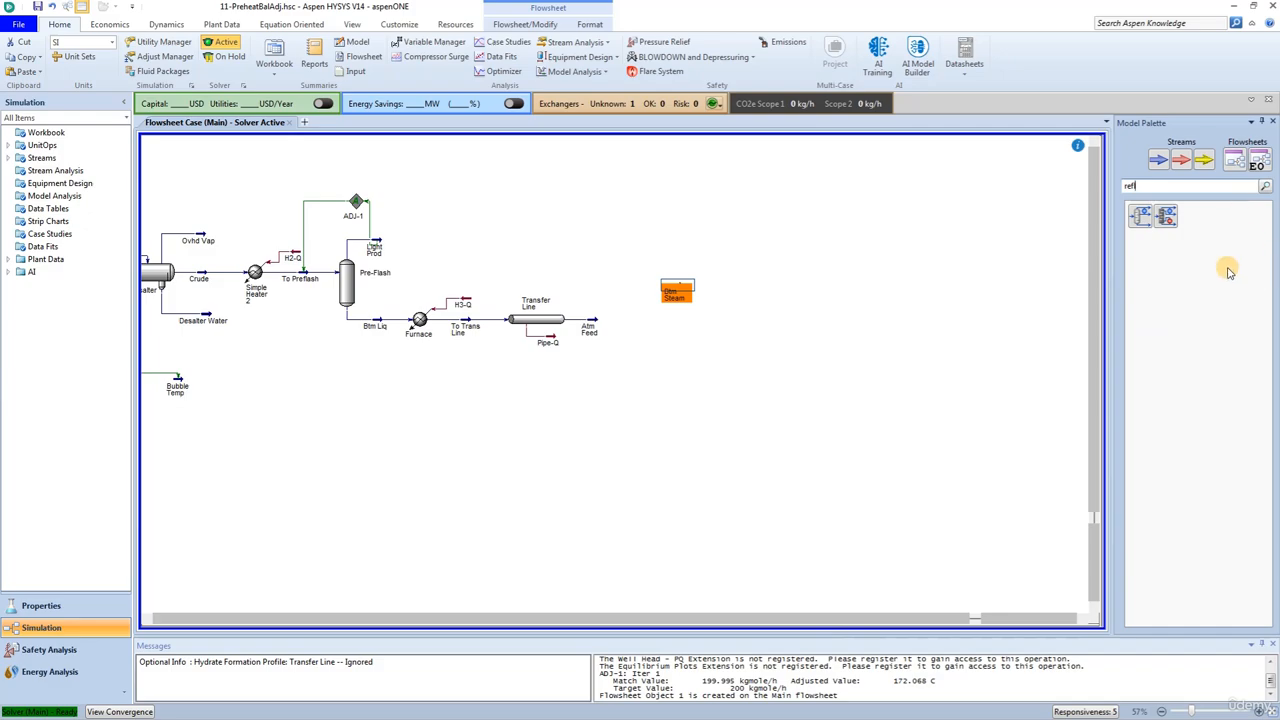
drag(1143, 225, 715, 335)
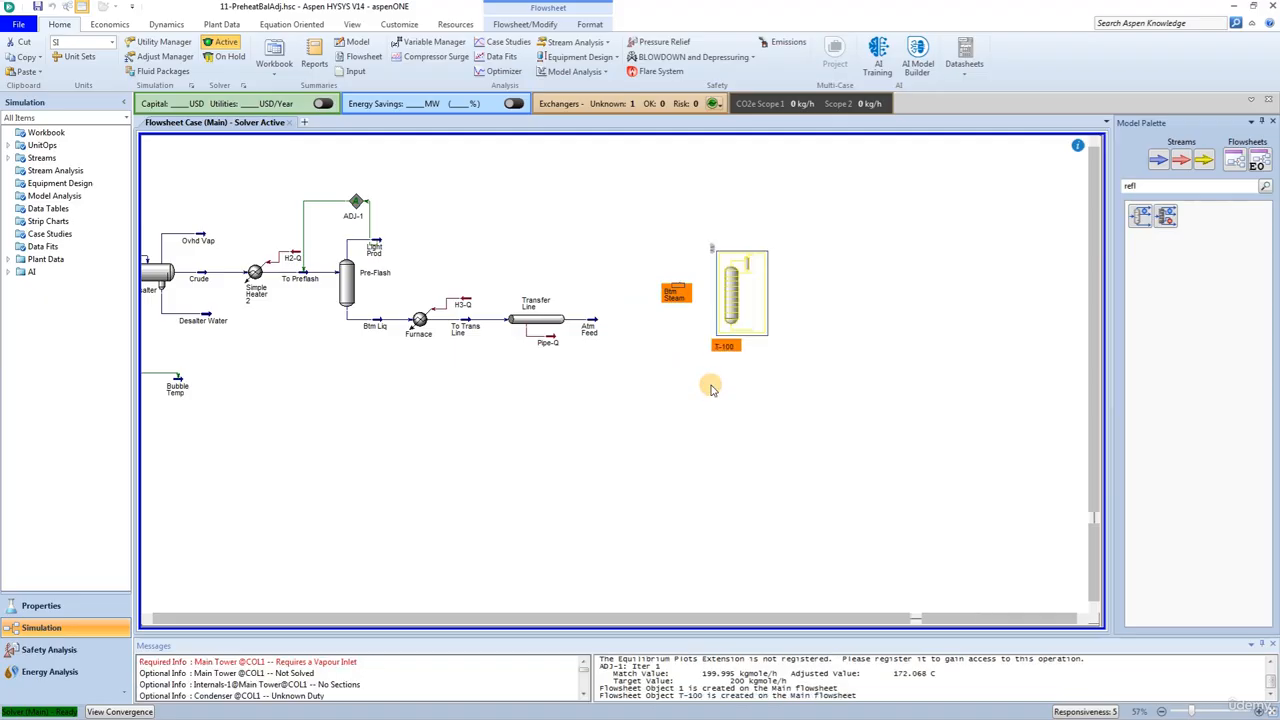
Step: Name the new refluxed absorber Atoms Column and set its number of stages to 29
double_click(733, 292)
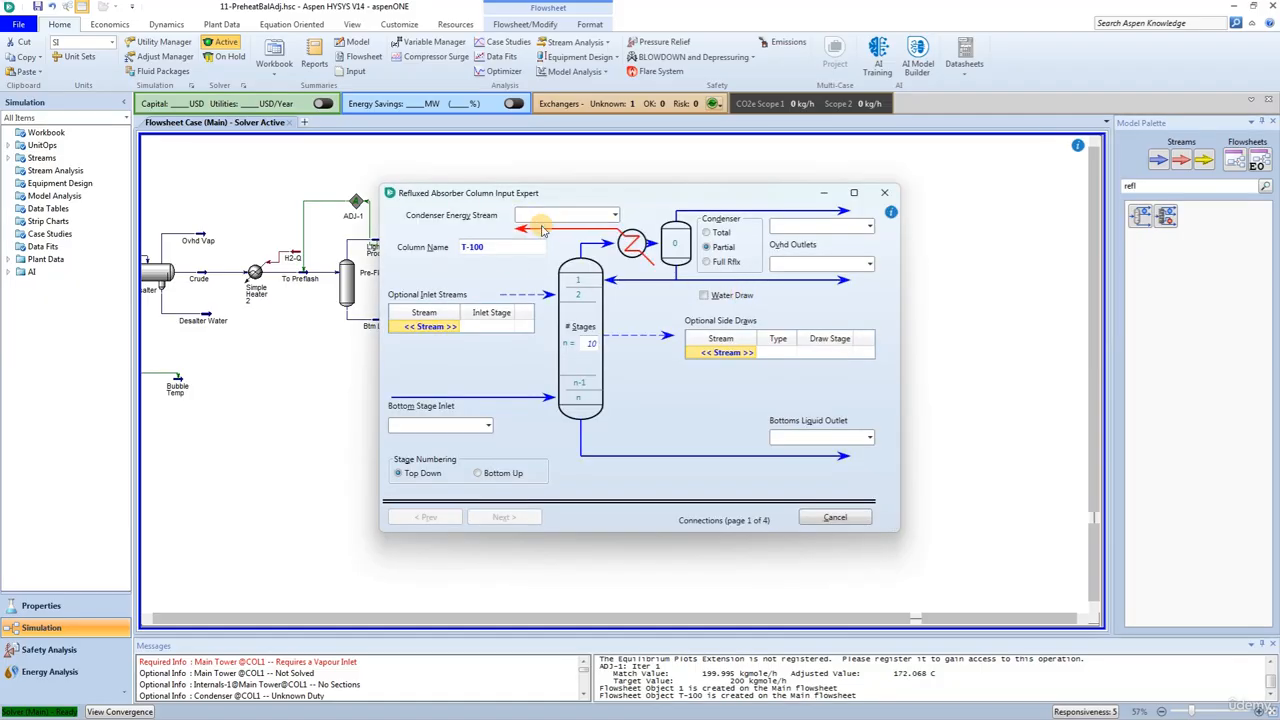
click(463, 247)
click(420, 252)
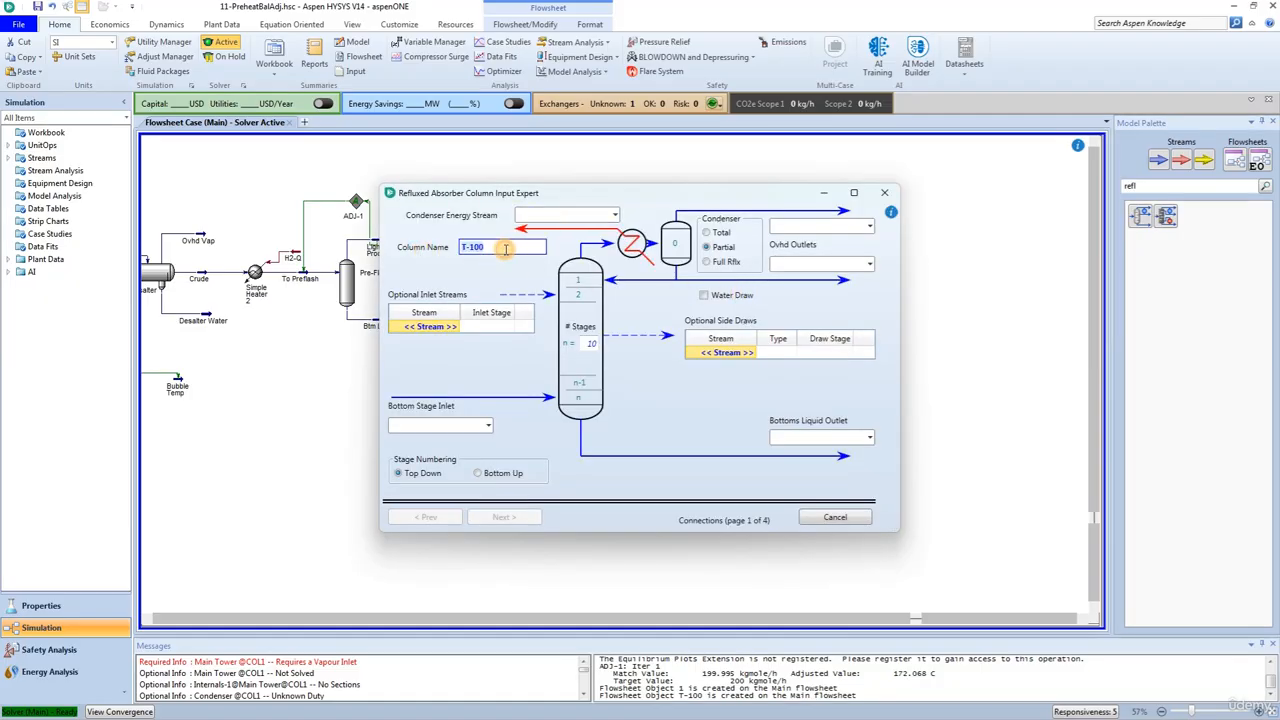
text(Atoms Column)
key(Return)
click(590, 344)
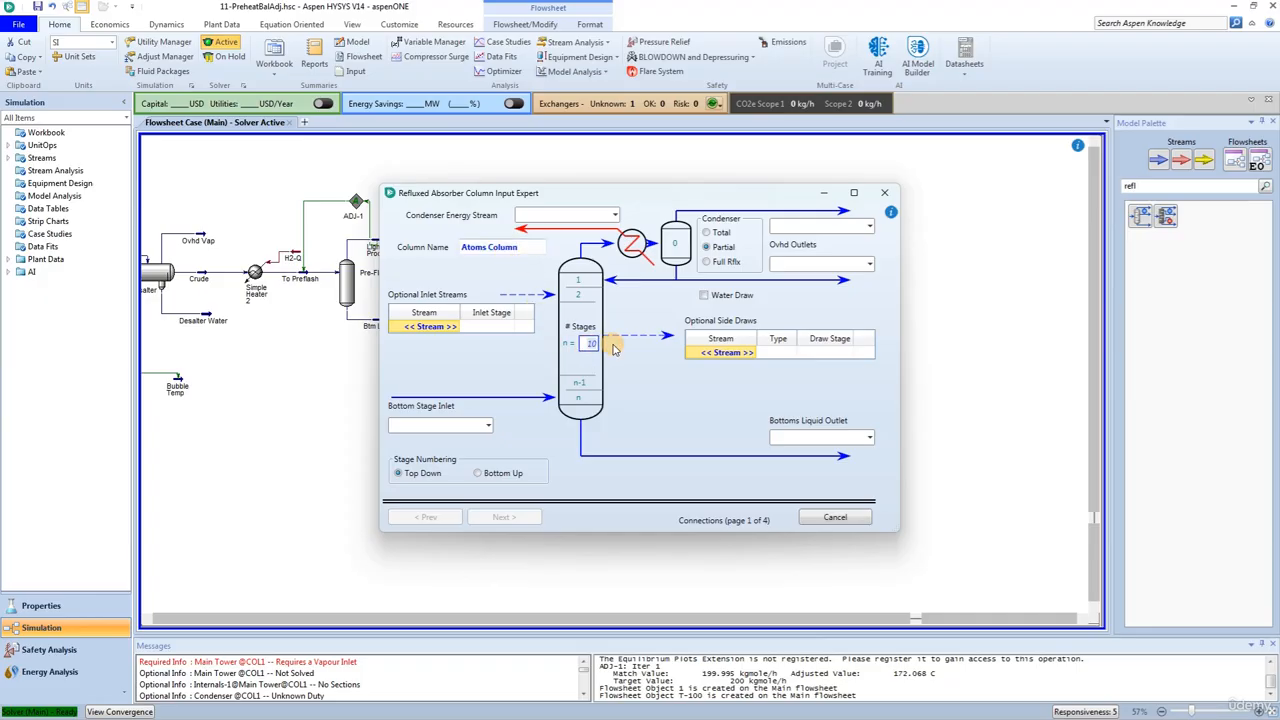
text(29)
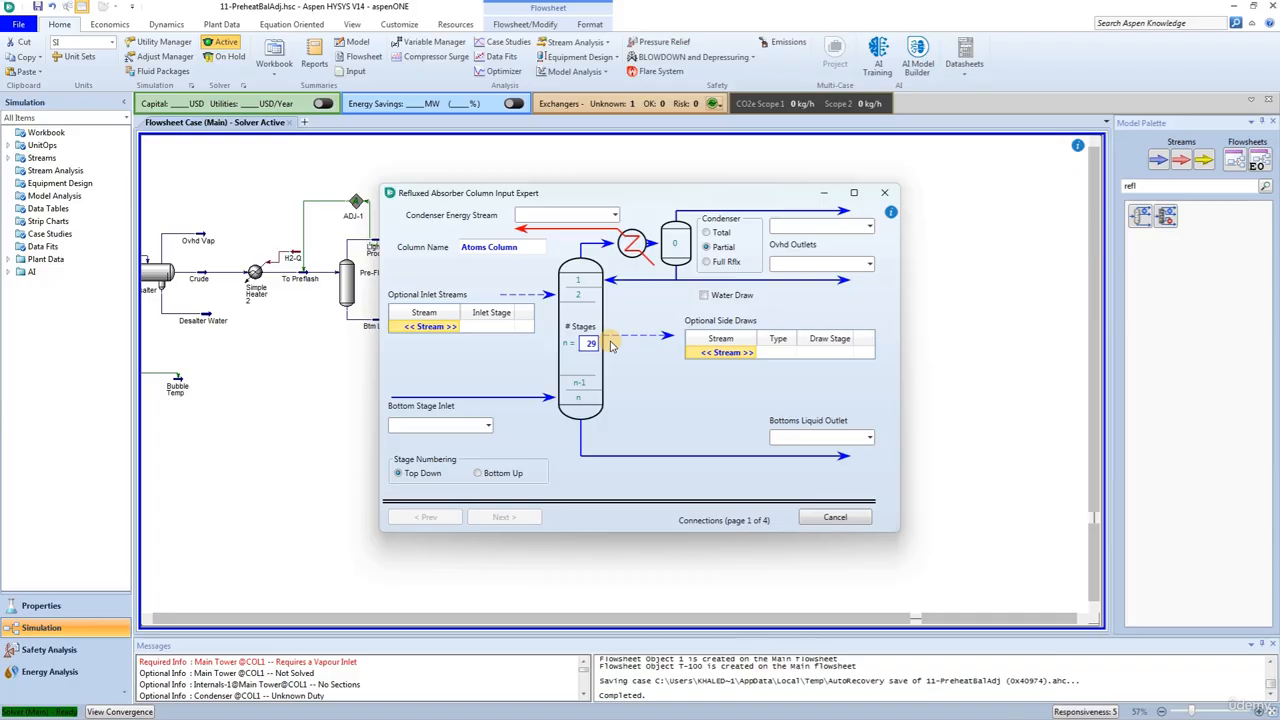
Step: Connect Btm Steam as the column's bottom stage inlet and Atm Feed as an inlet at main tower stage 28
click(487, 425)
click(436, 457)
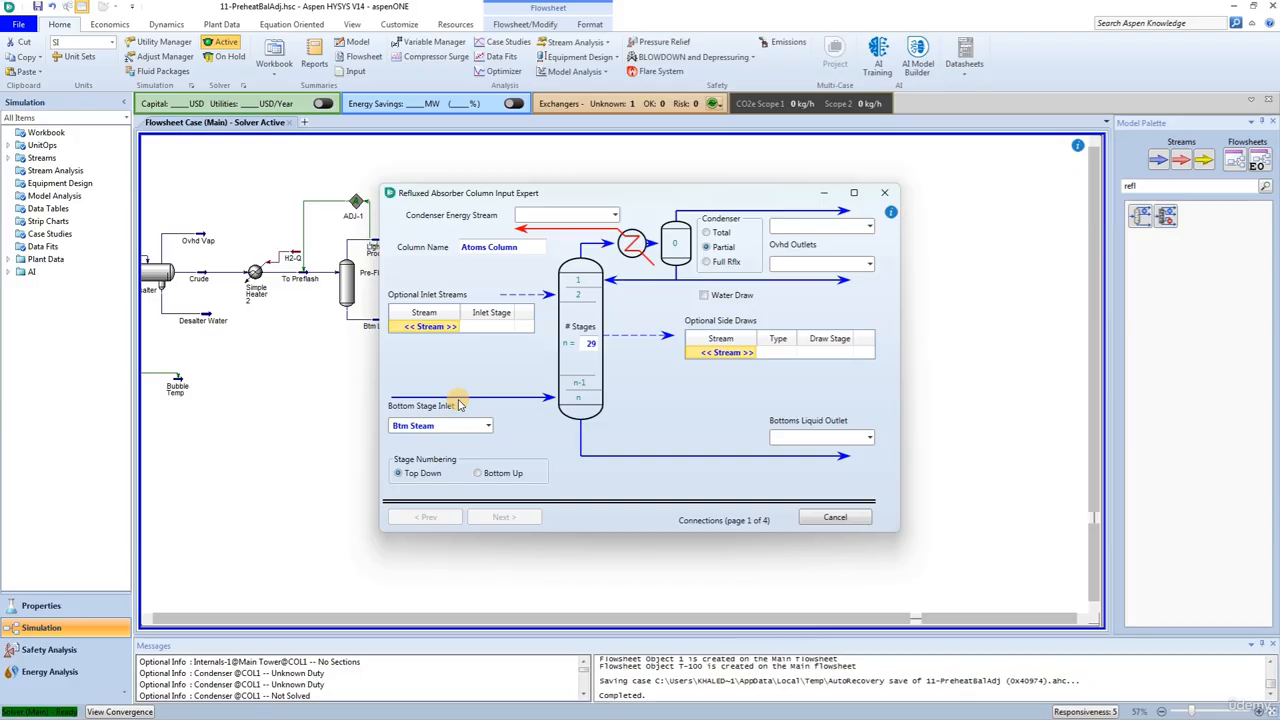
click(430, 326)
click(456, 326)
click(449, 345)
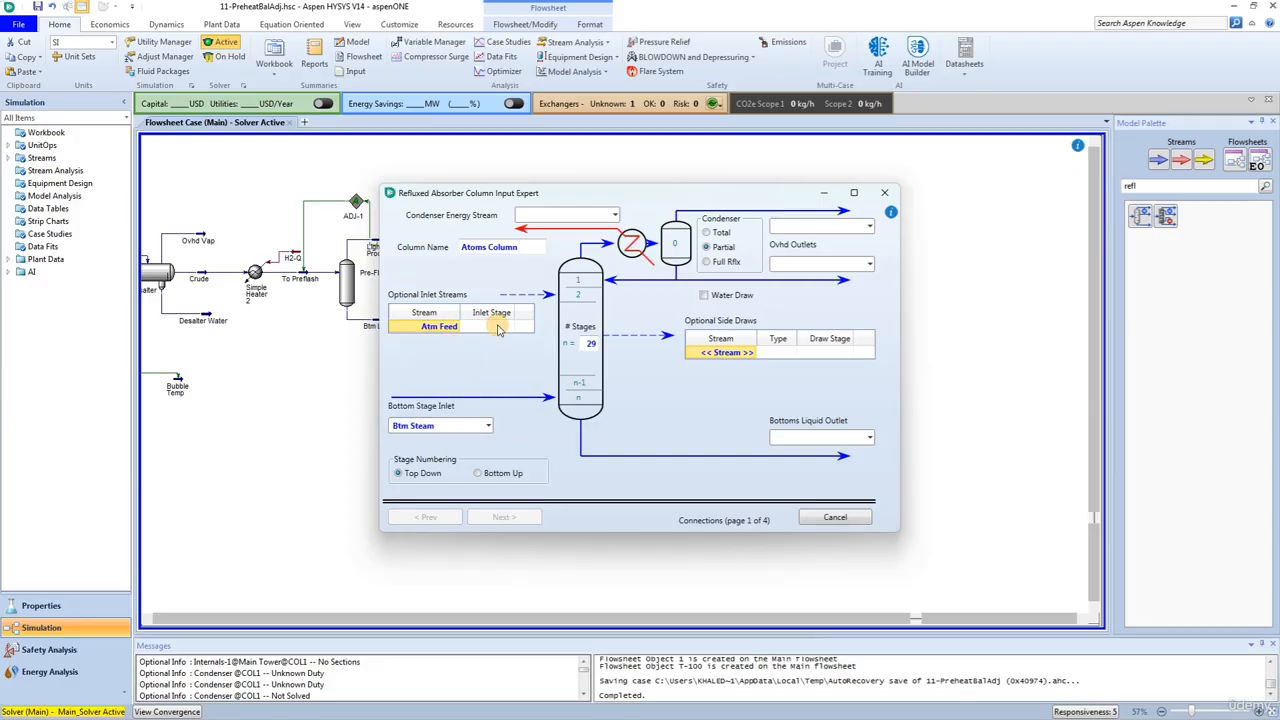
click(511, 327)
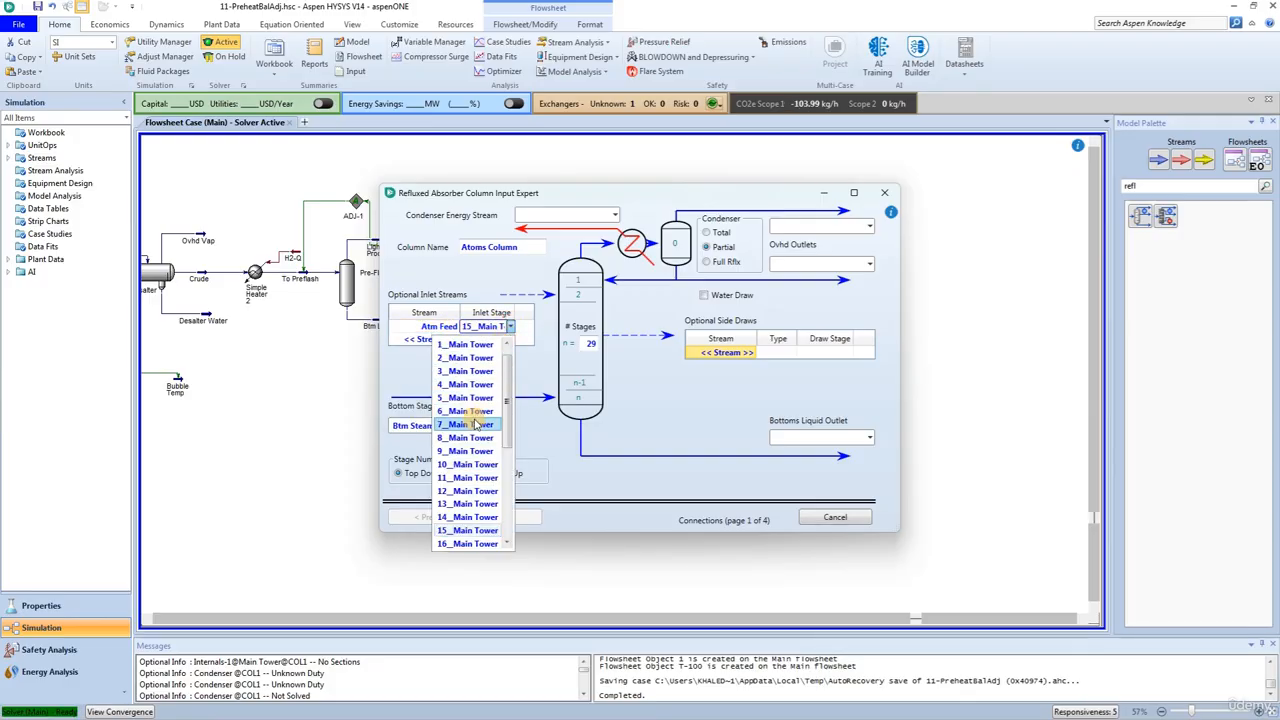
scroll(464, 525, down, 4)
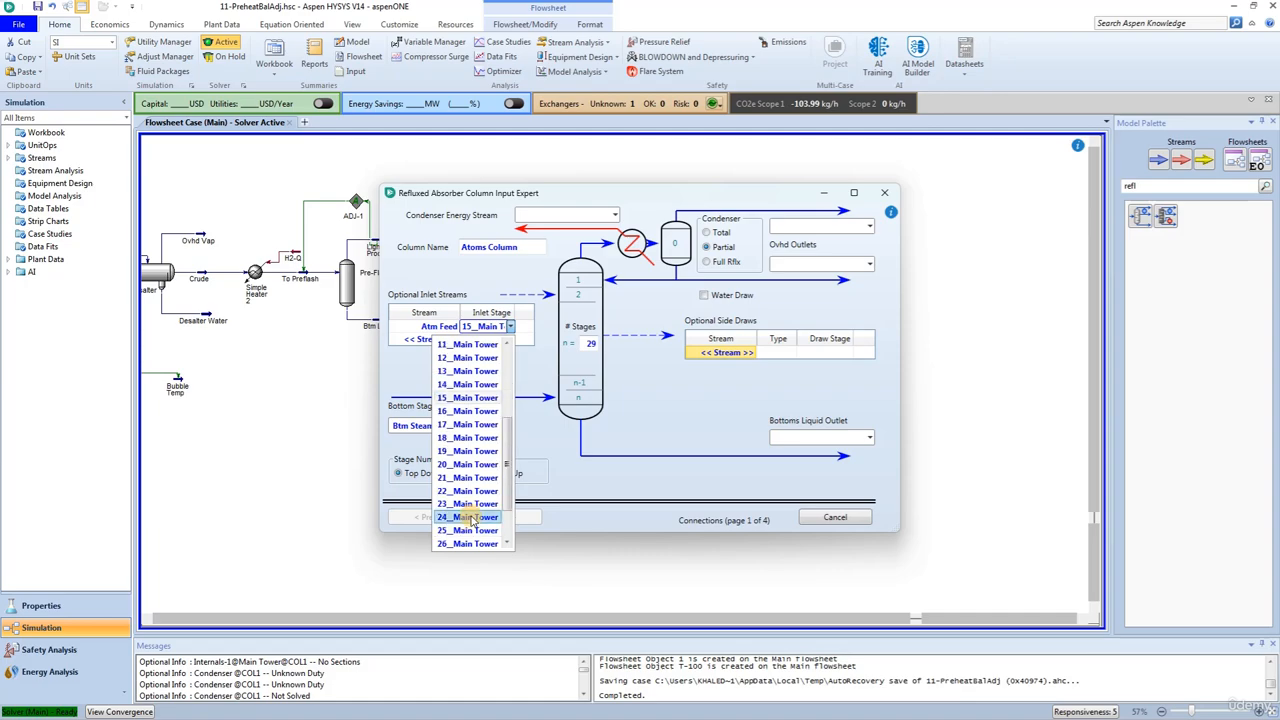
scroll(462, 543, down, 1)
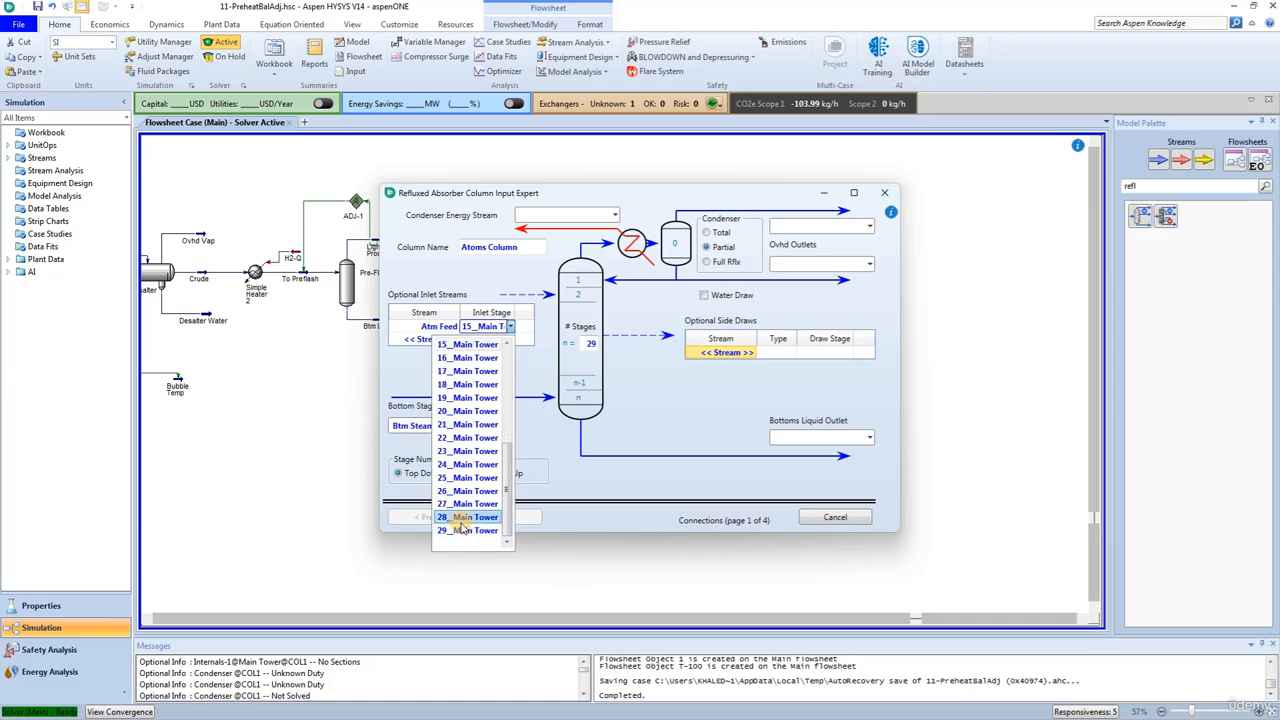
click(463, 531)
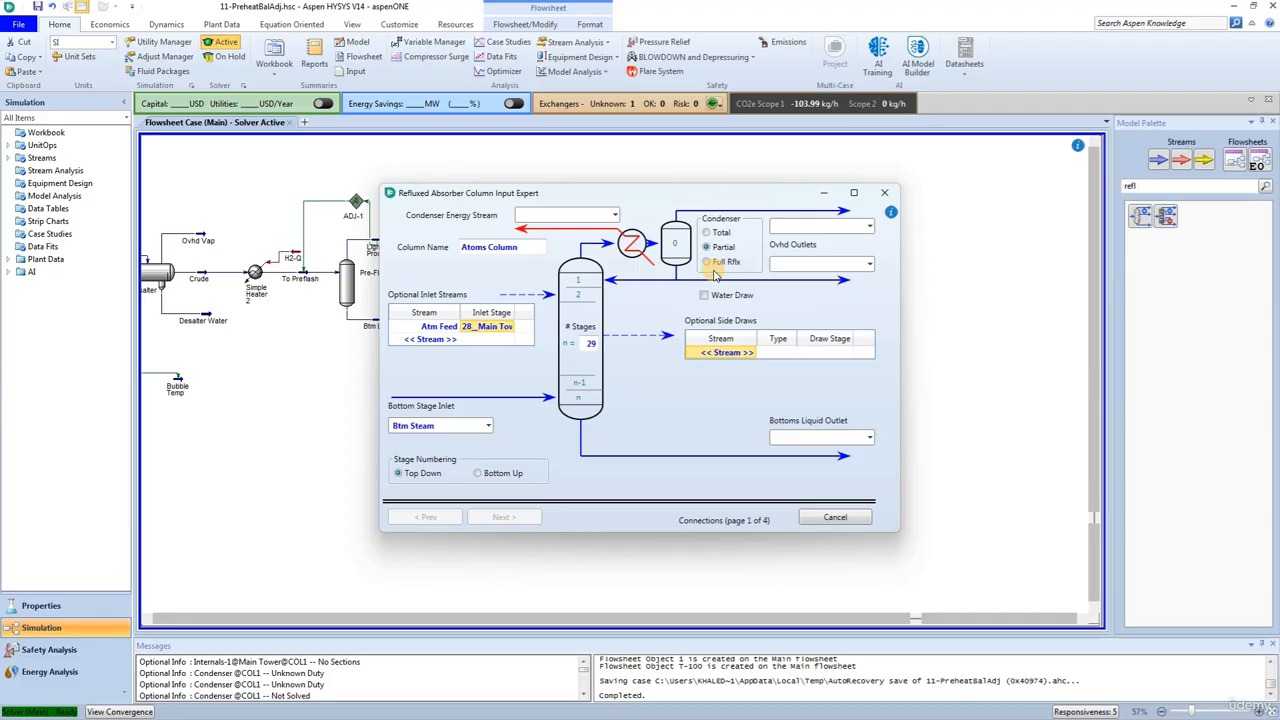
Step: Name the partial condenser's overhead vapour outlet stream Off Gas
click(782, 224)
text(Off g)
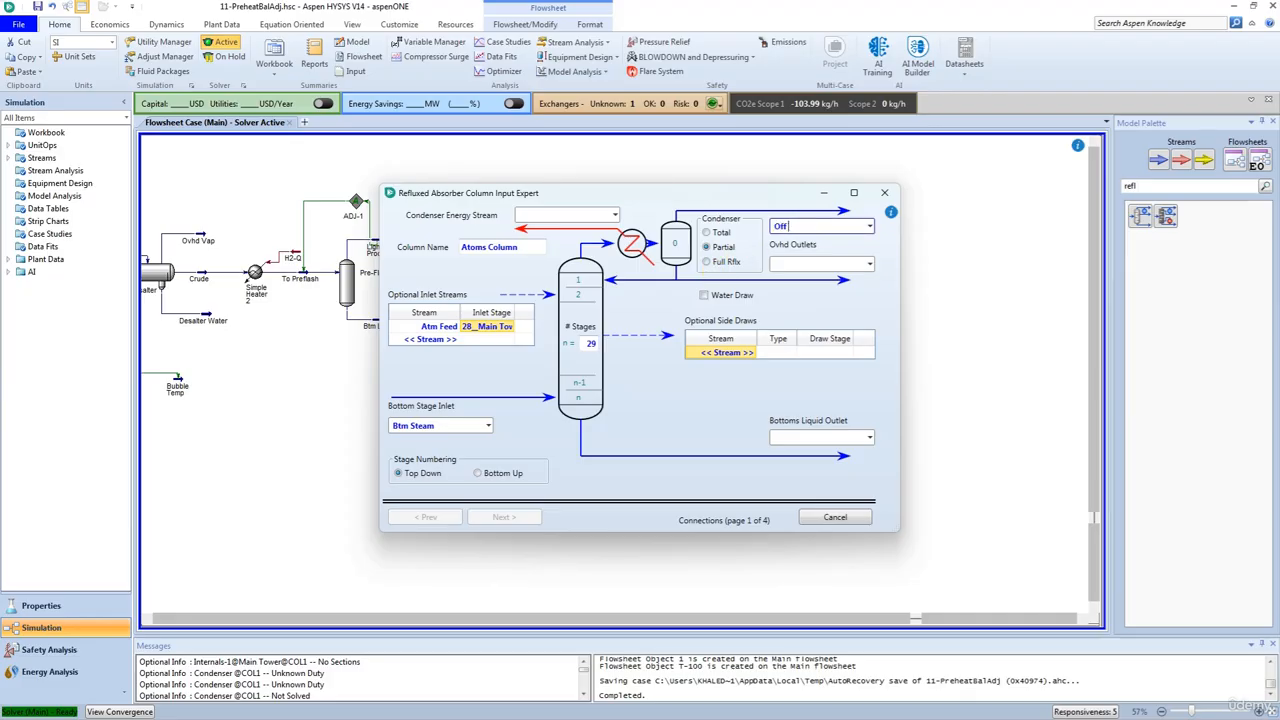
key(BackSpace)
key(BackSpace)
text(Gas)
key(Return)
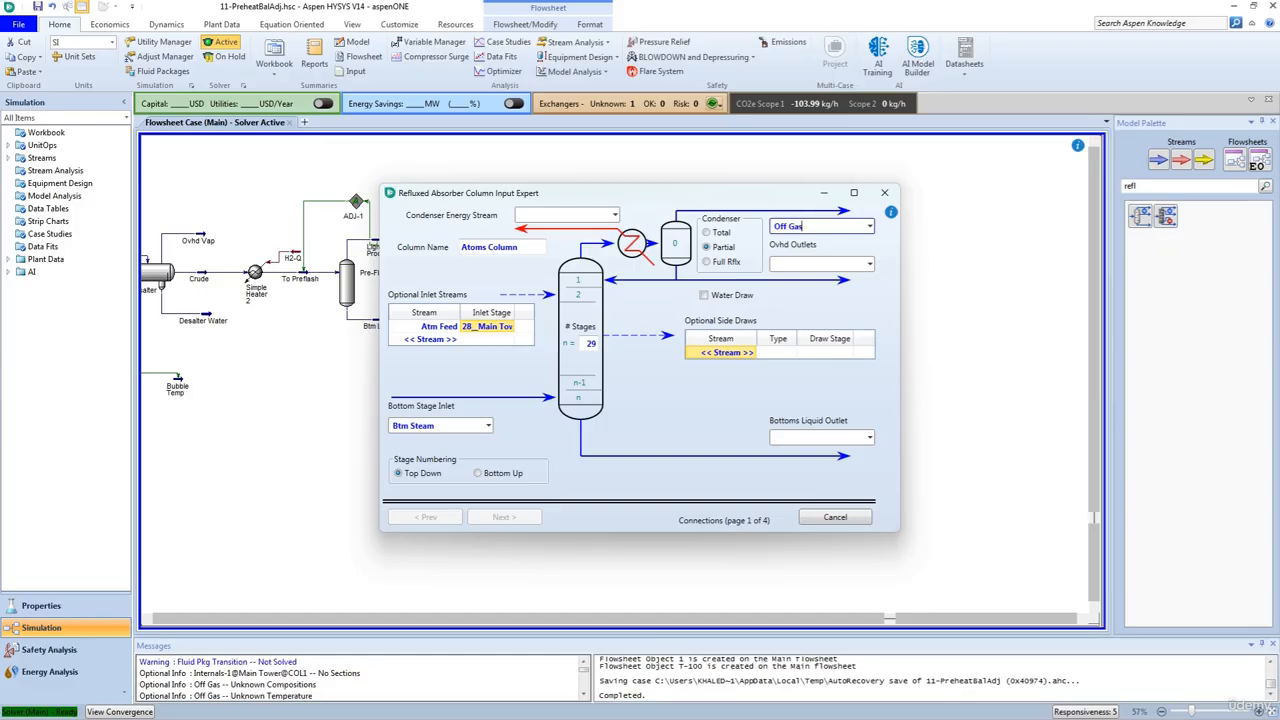
Step: Name the condenser's liquid overhead outlet stream Naphtha
click(777, 263)
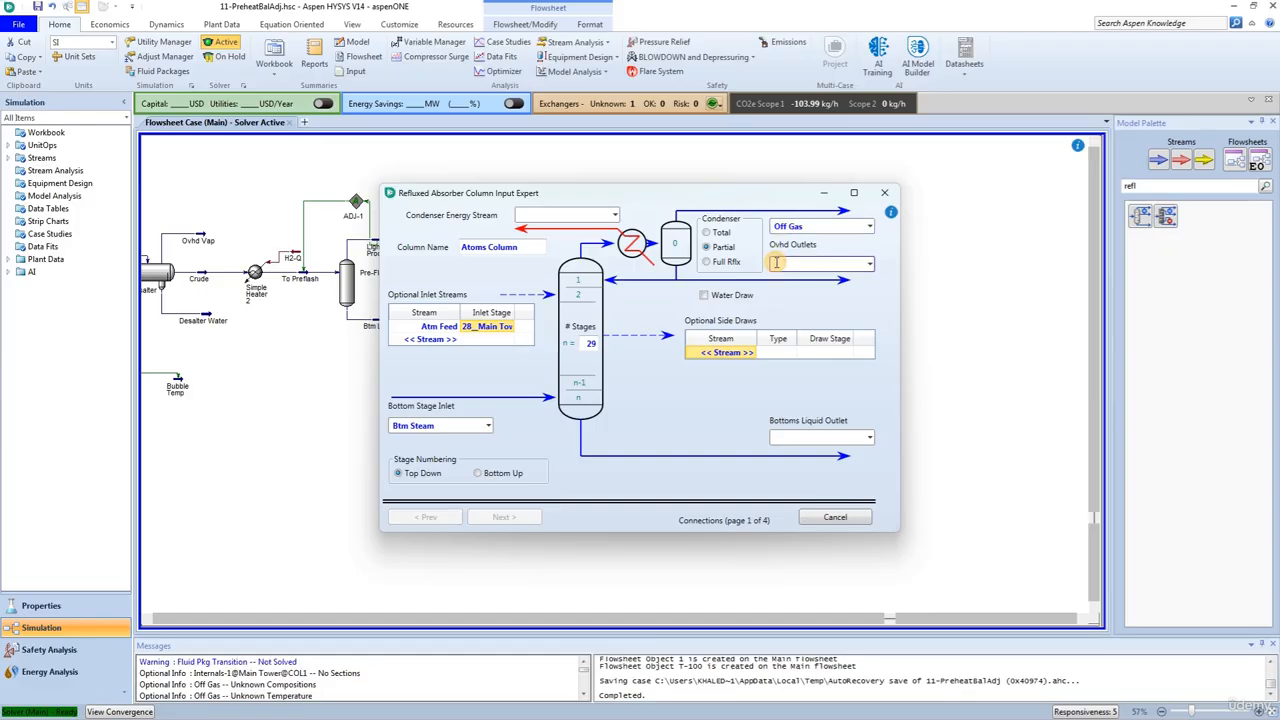
text(M)
text(a)
key(BackSpace)
key(BackSpace)
text(Naphtha)
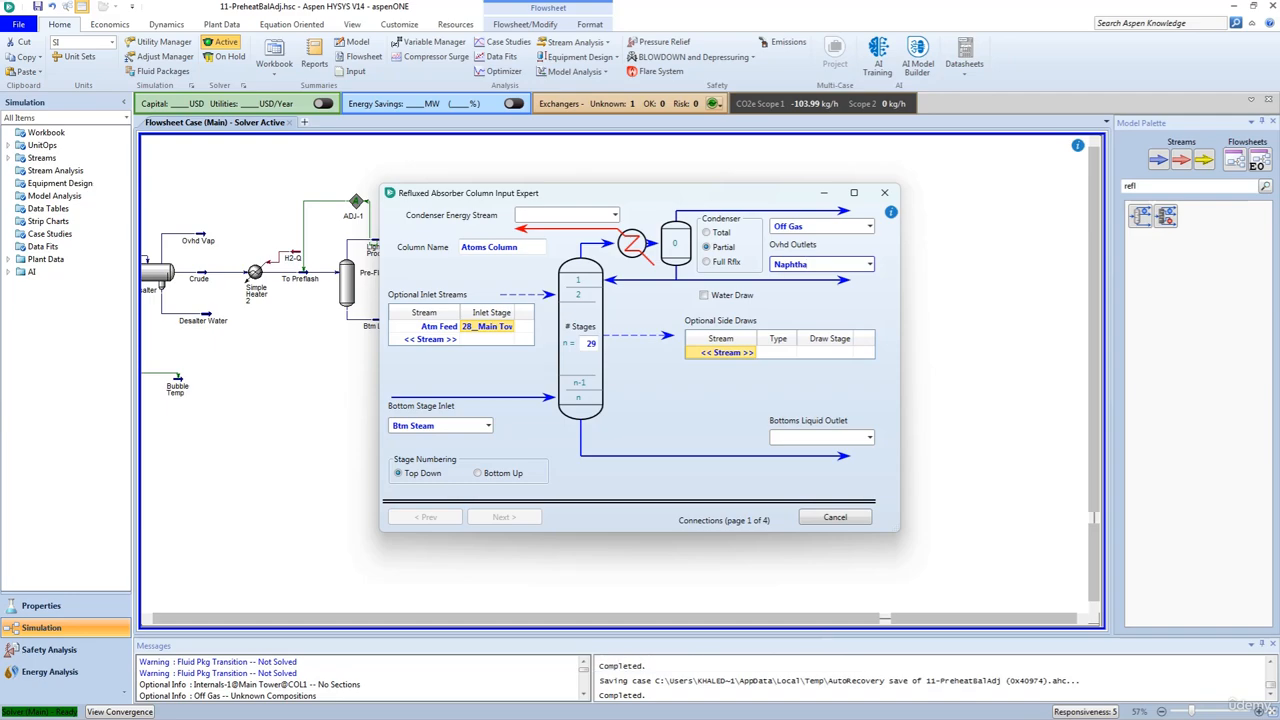
Step: Enable the condenser's water draw and name its stream Waste Water
click(704, 297)
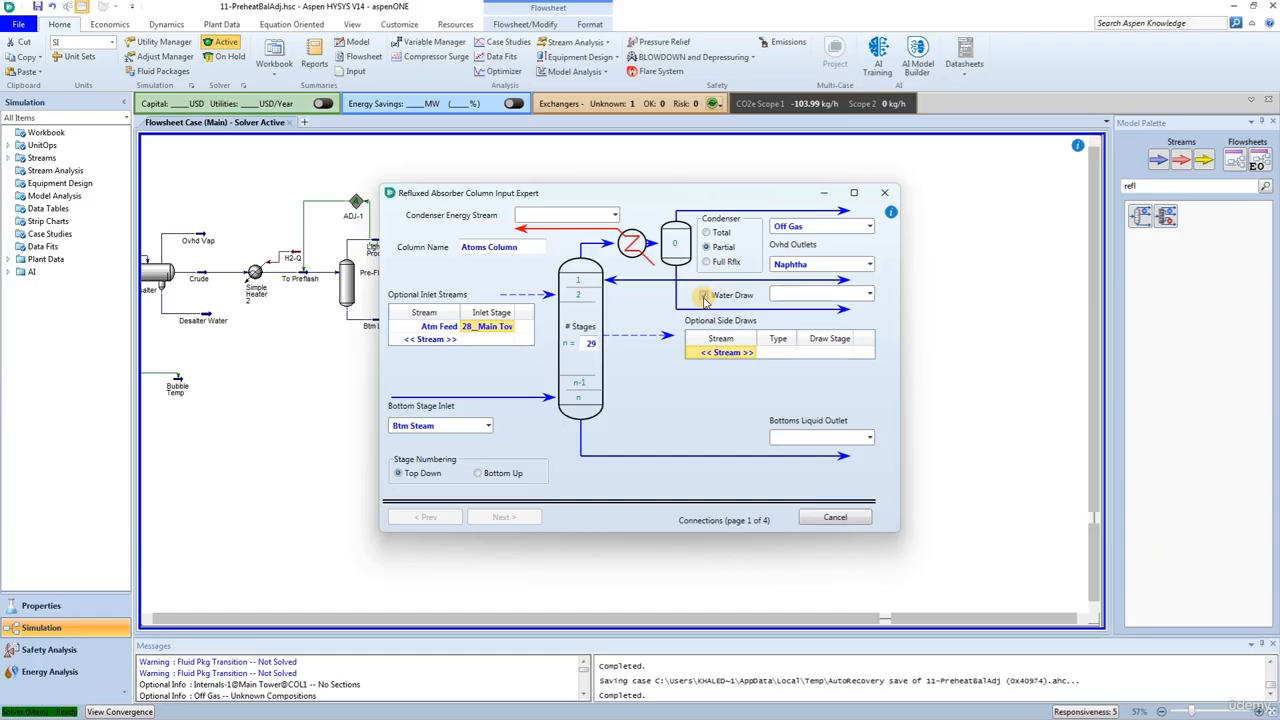
click(819, 292)
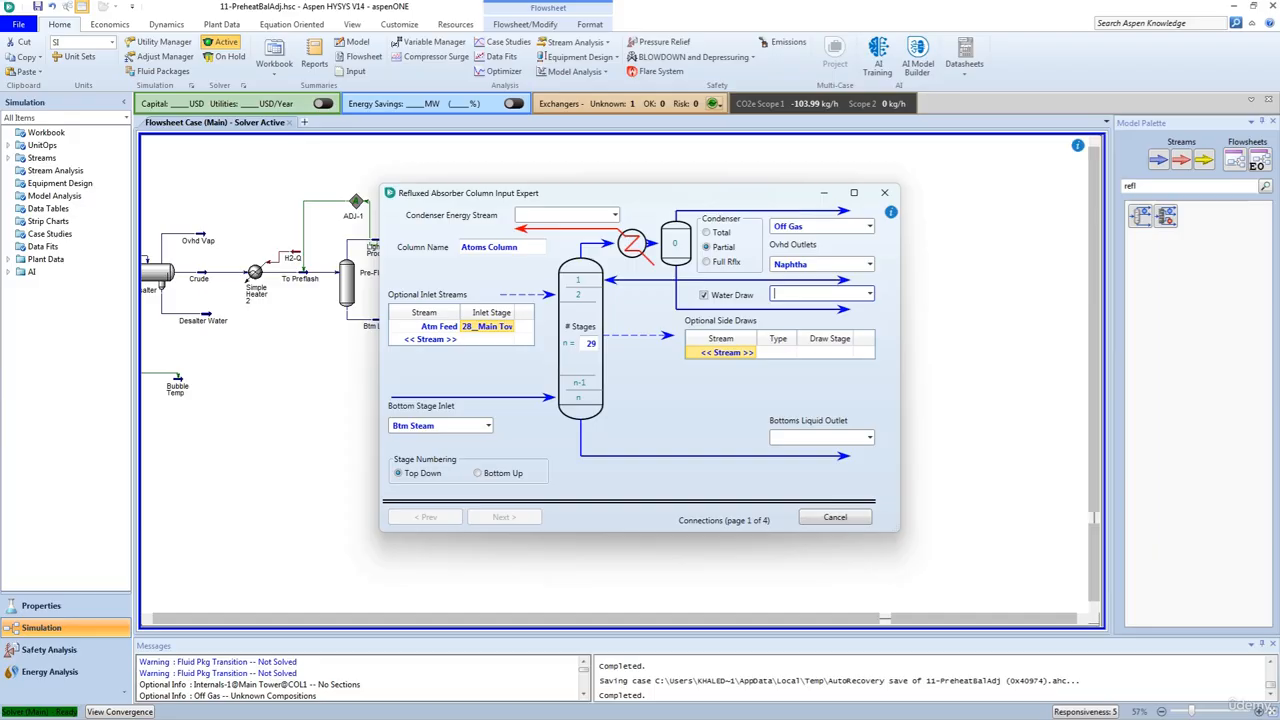
text(Waste Water)
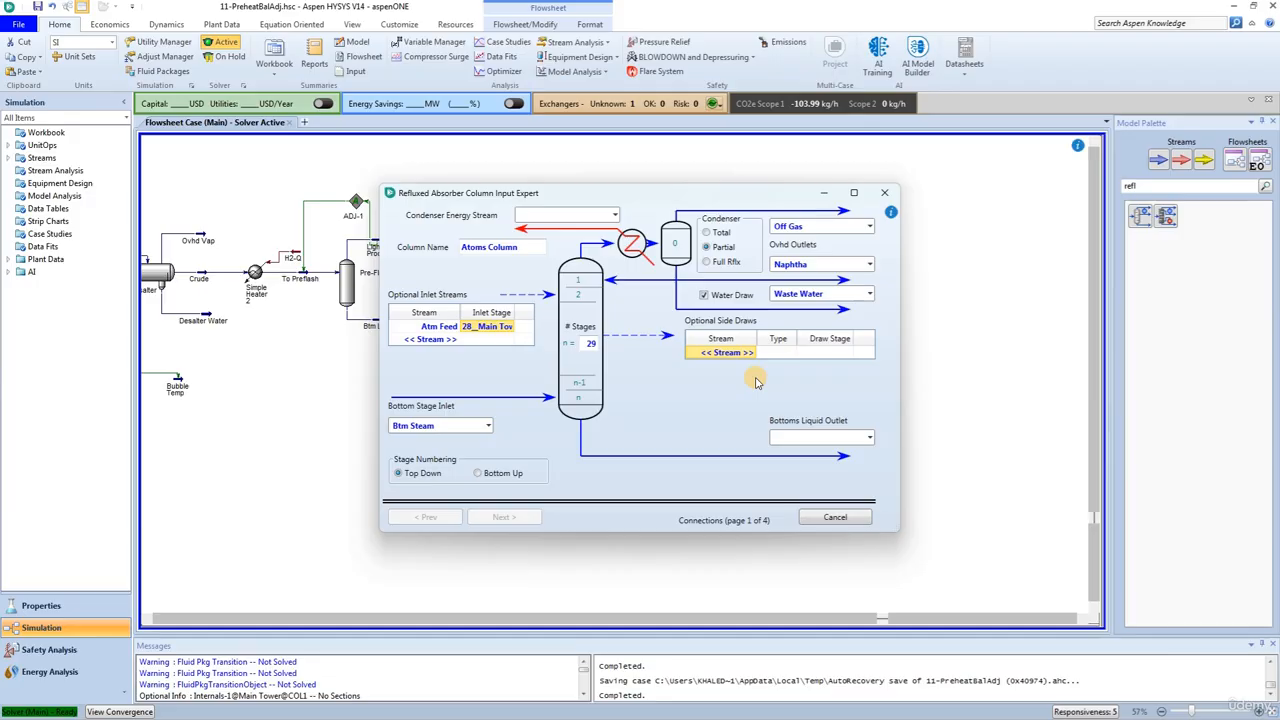
Step: Name the bottoms liquid outlet Atm Residue and the condenser energy stream Cond Duty, and continue to the pressure profile
click(782, 437)
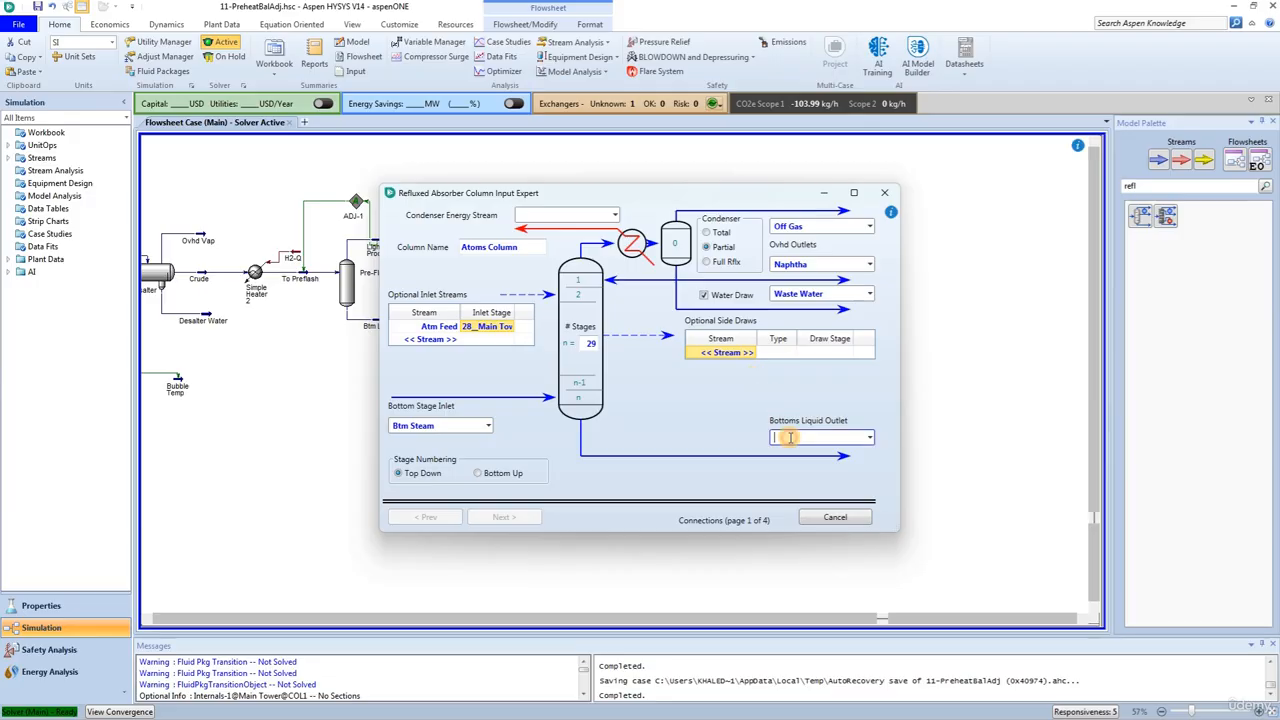
text(Atm Residue)
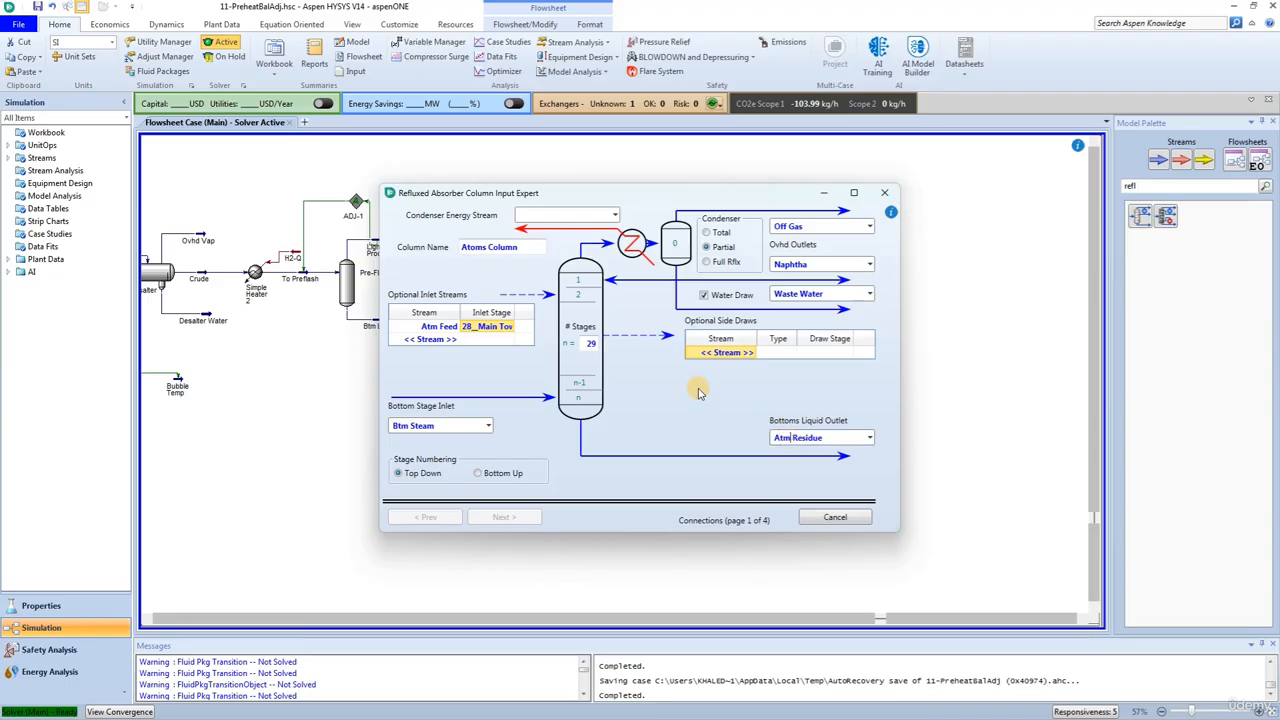
click(569, 215)
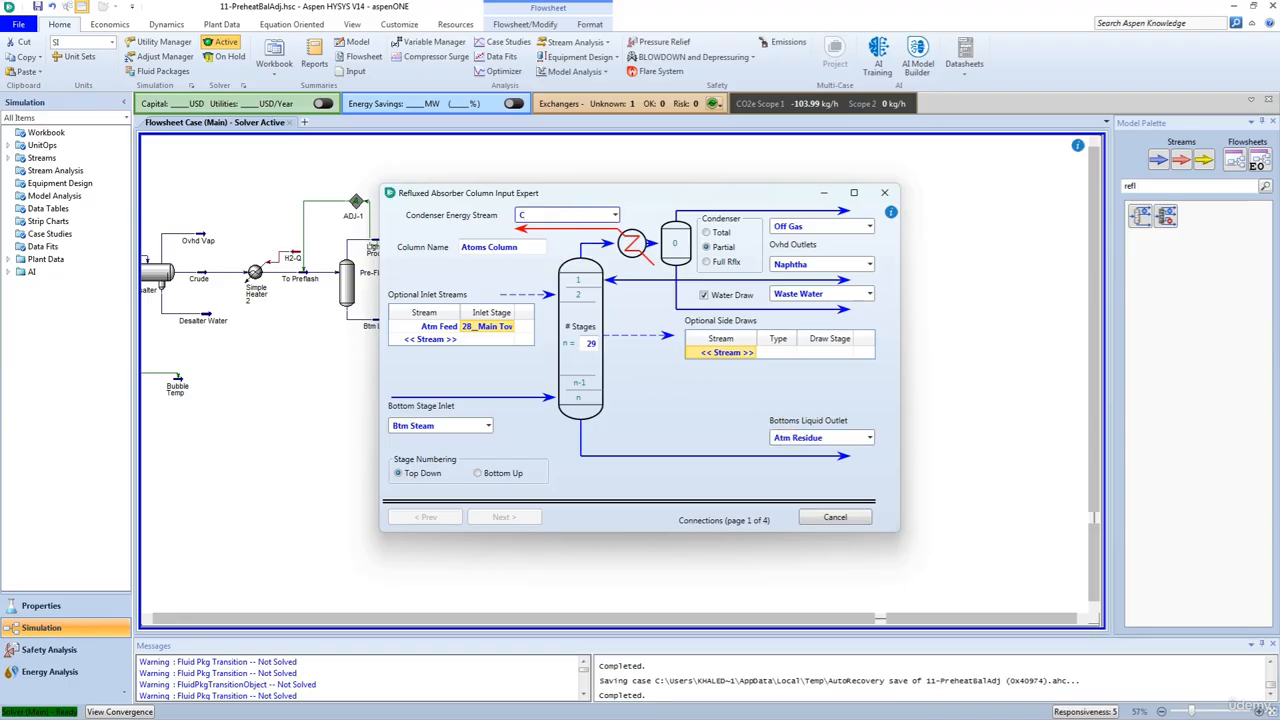
text(Cod Duty)
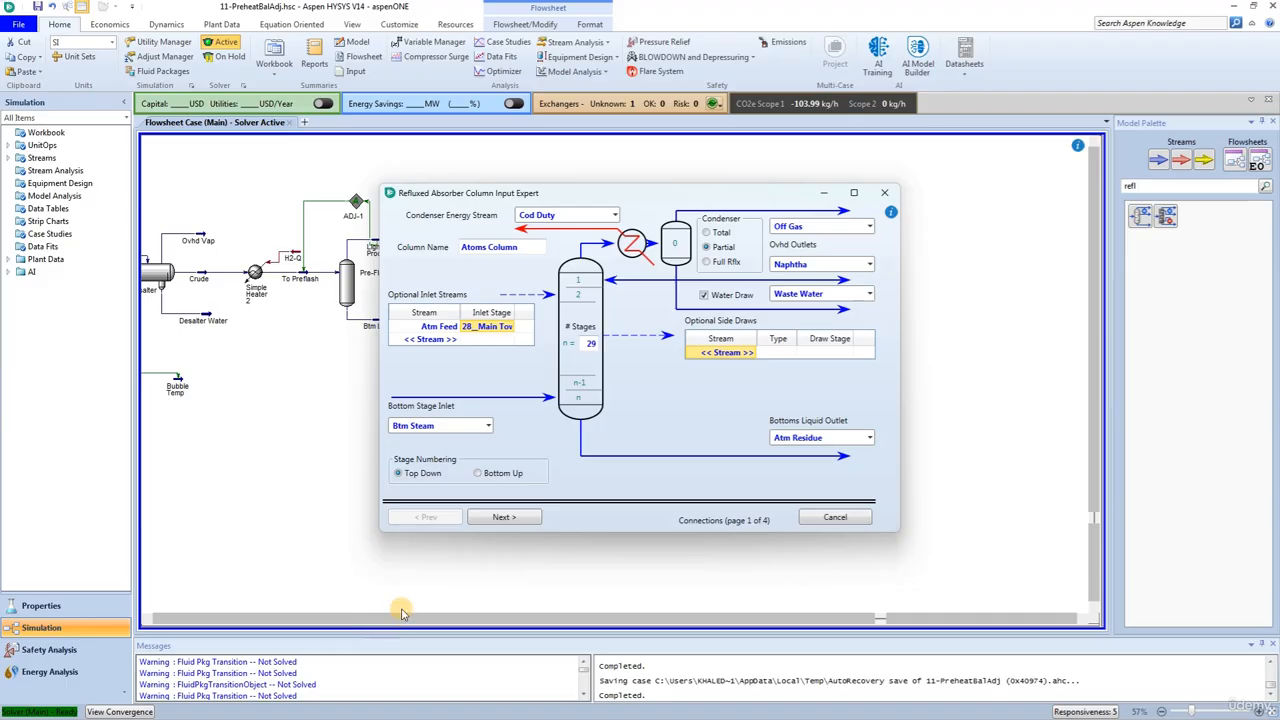
click(504, 518)
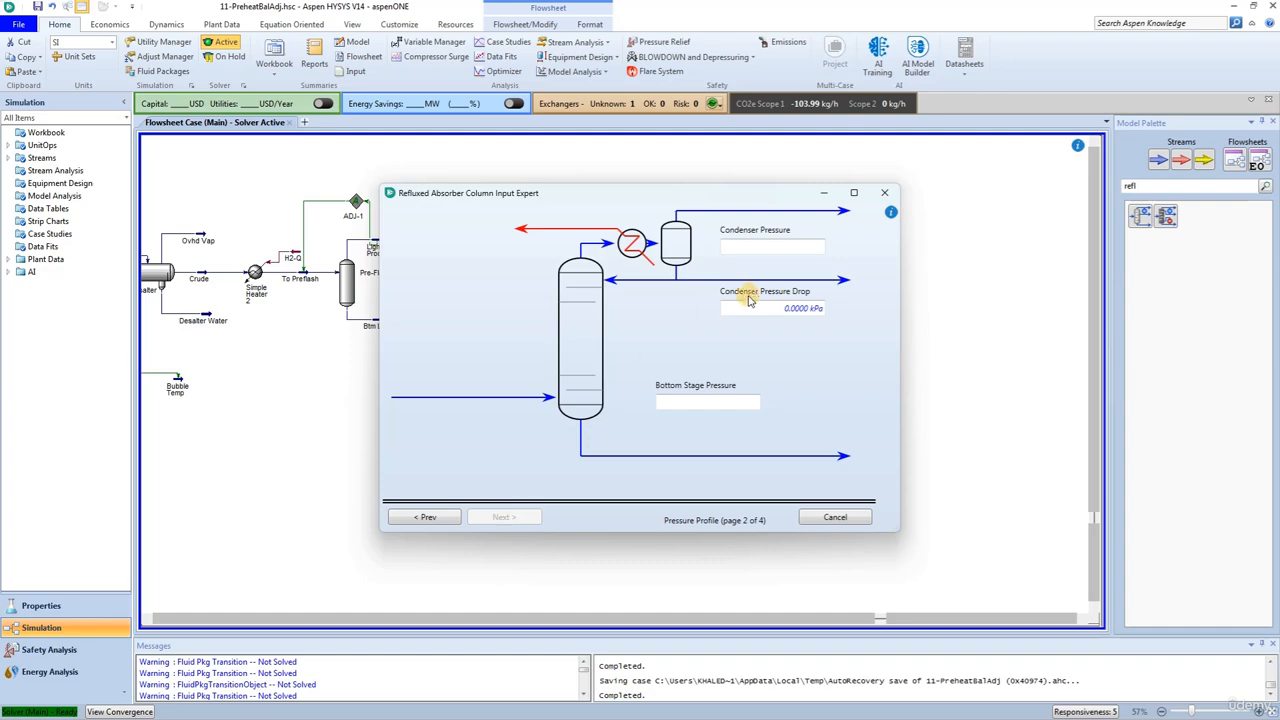
Step: Set the condenser pressure to 140 kPa, its pressure drop to 60 kPa and the bottom stage pressure to 230 kPa
click(771, 247)
text(140)
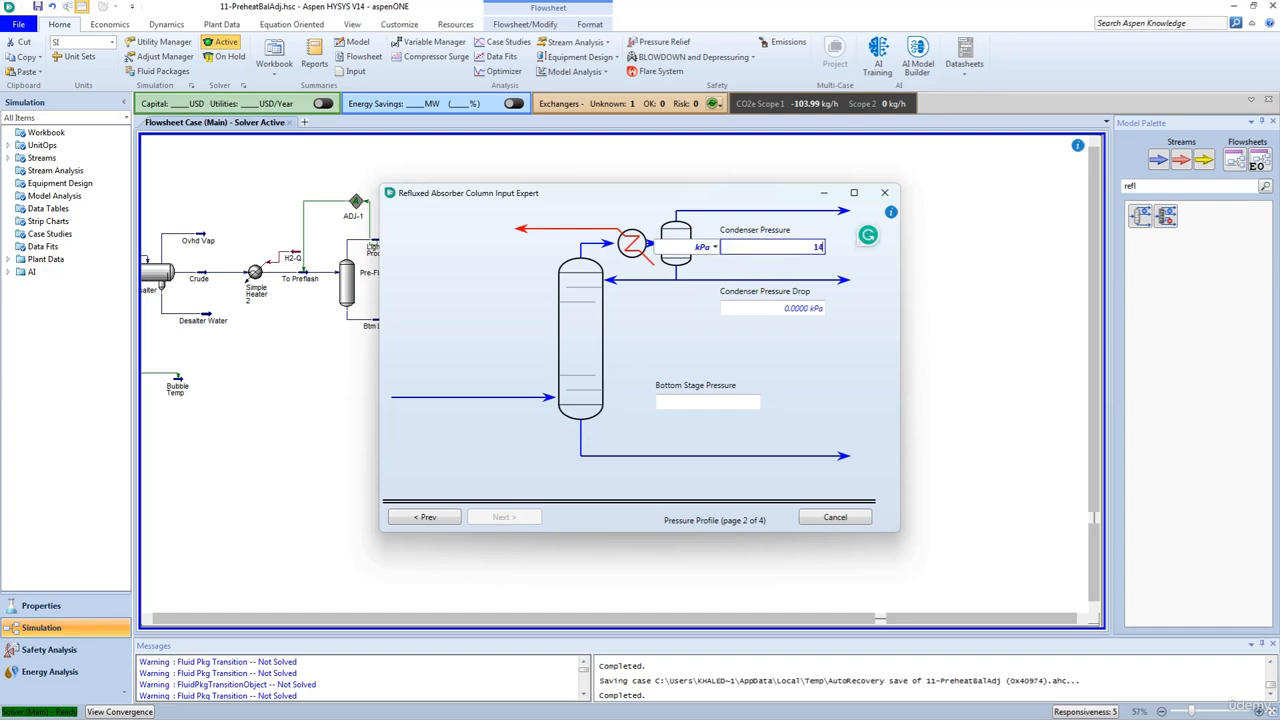
key(Return)
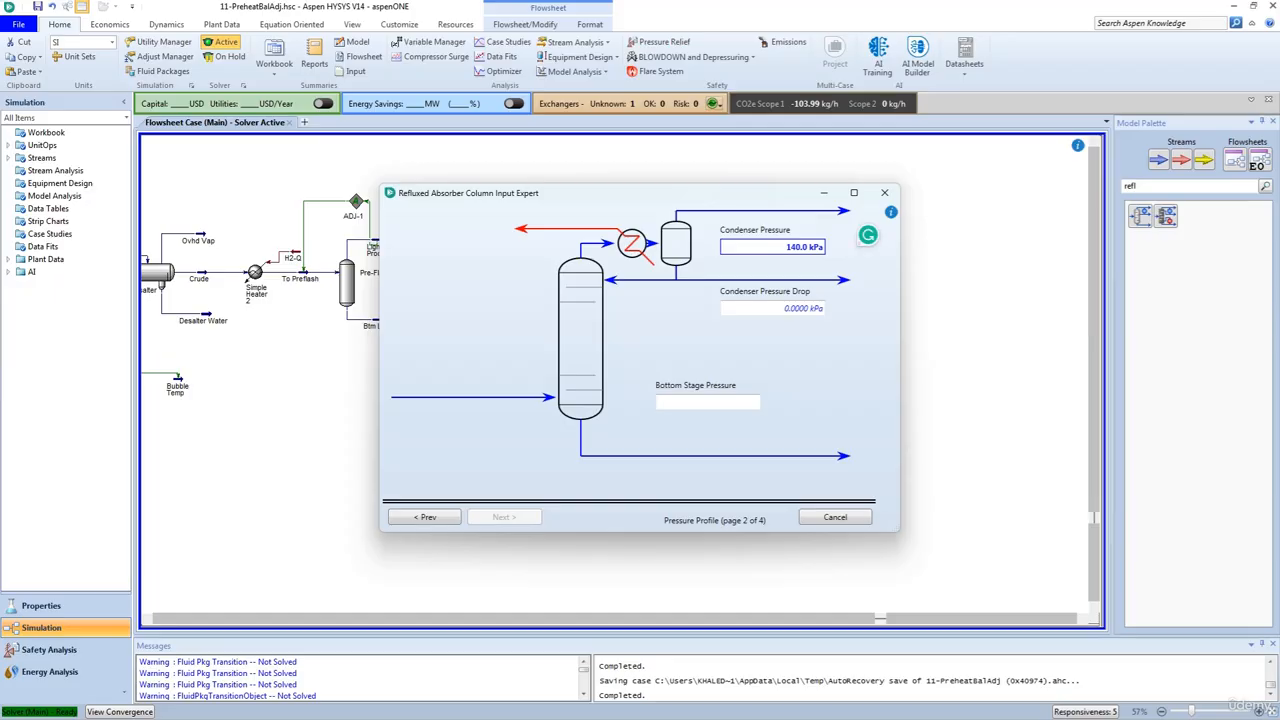
click(757, 310)
key(Delete)
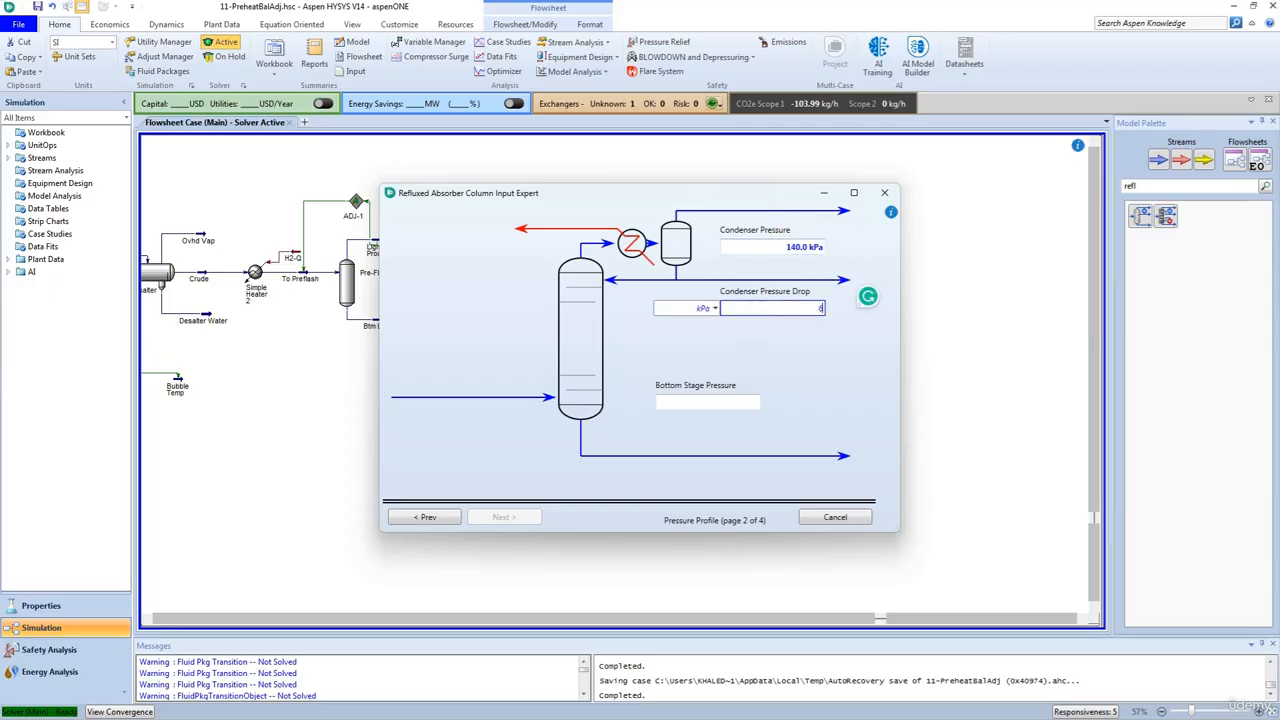
text(60)
key(Return)
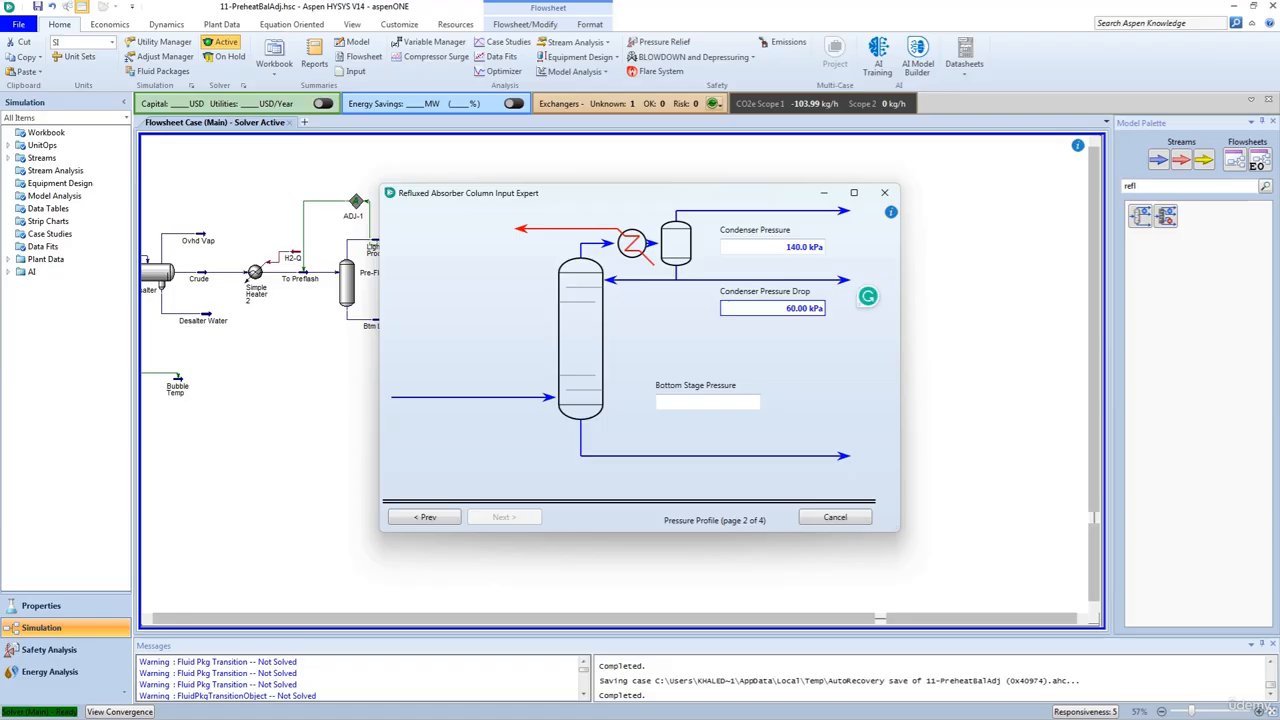
click(670, 399)
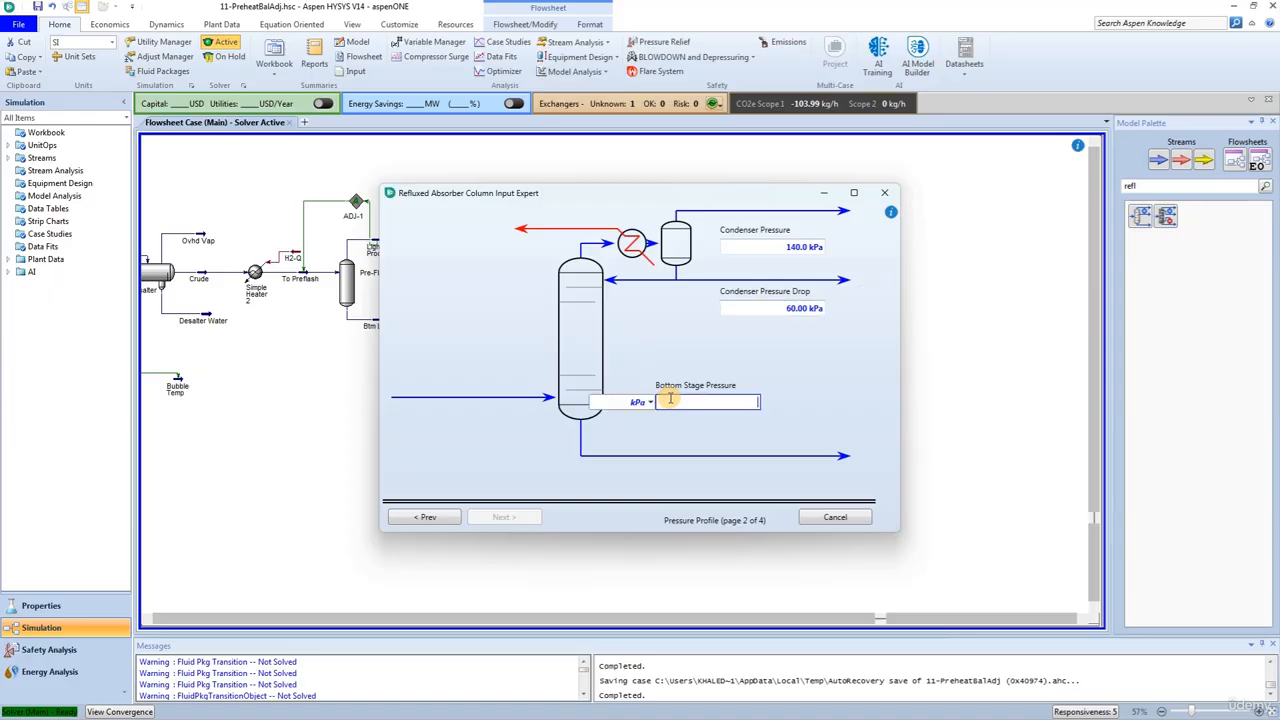
text(230)
key(Return)
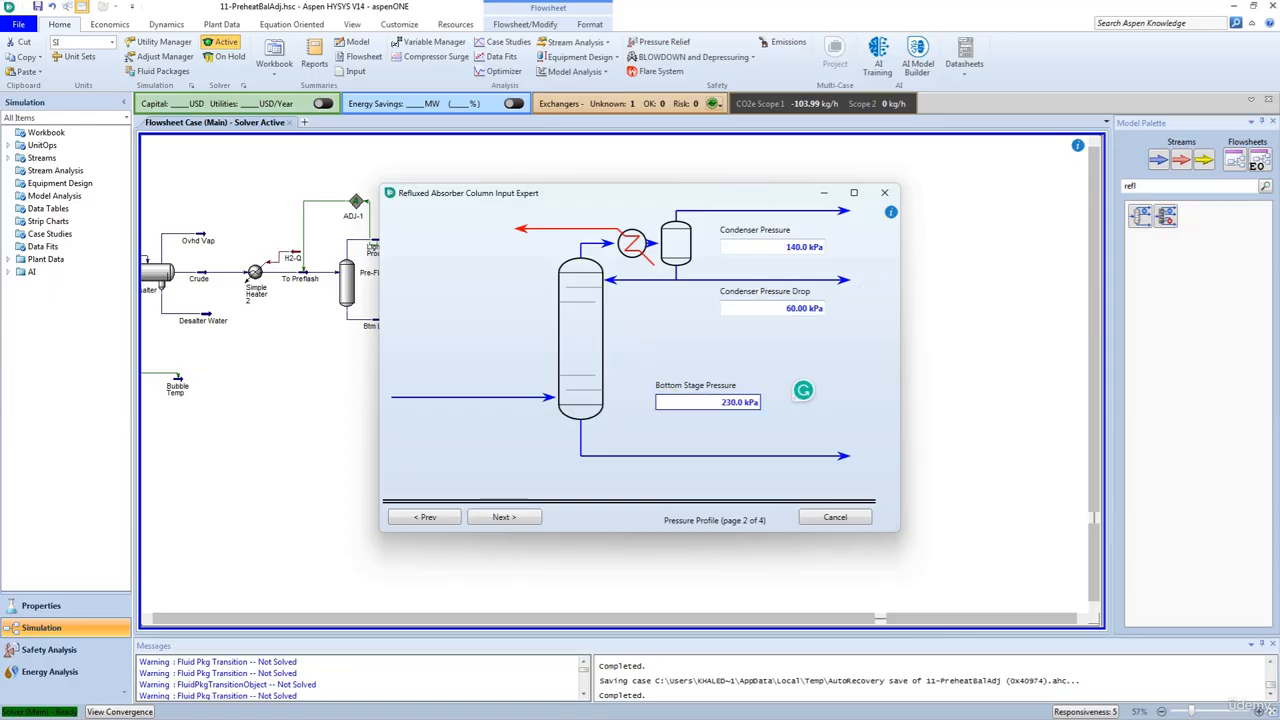
click(501, 518)
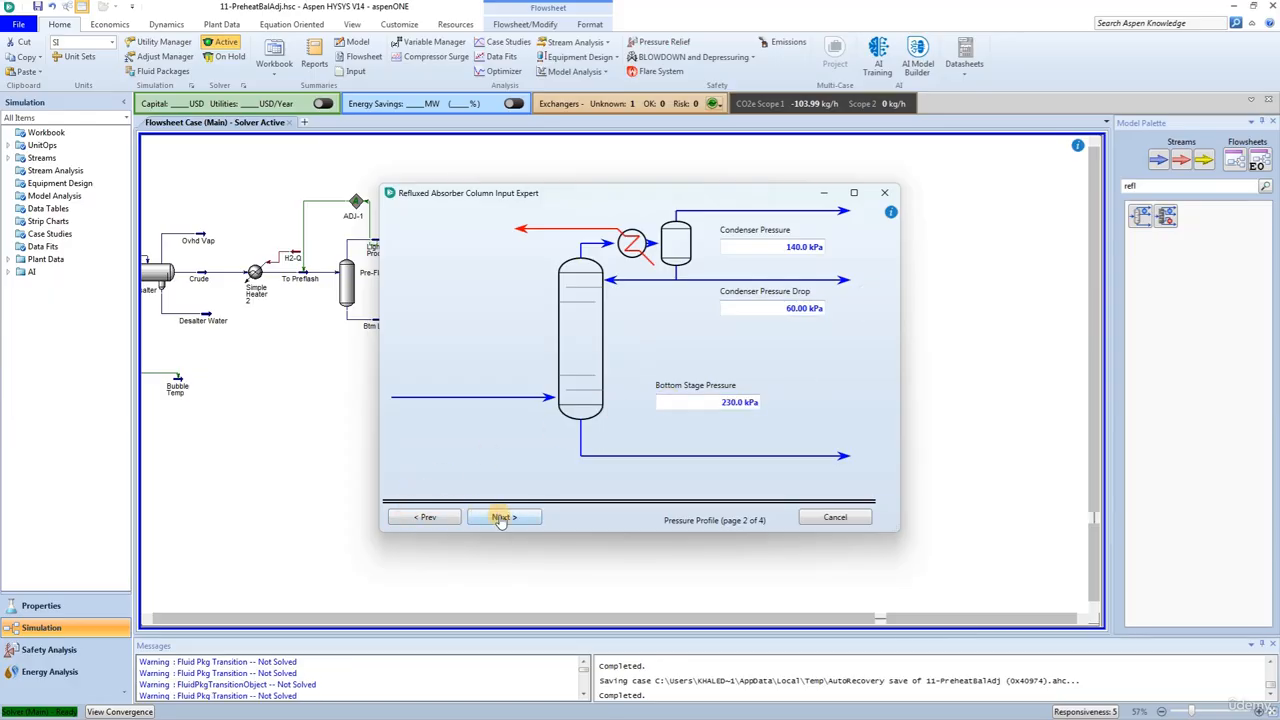
click(500, 518)
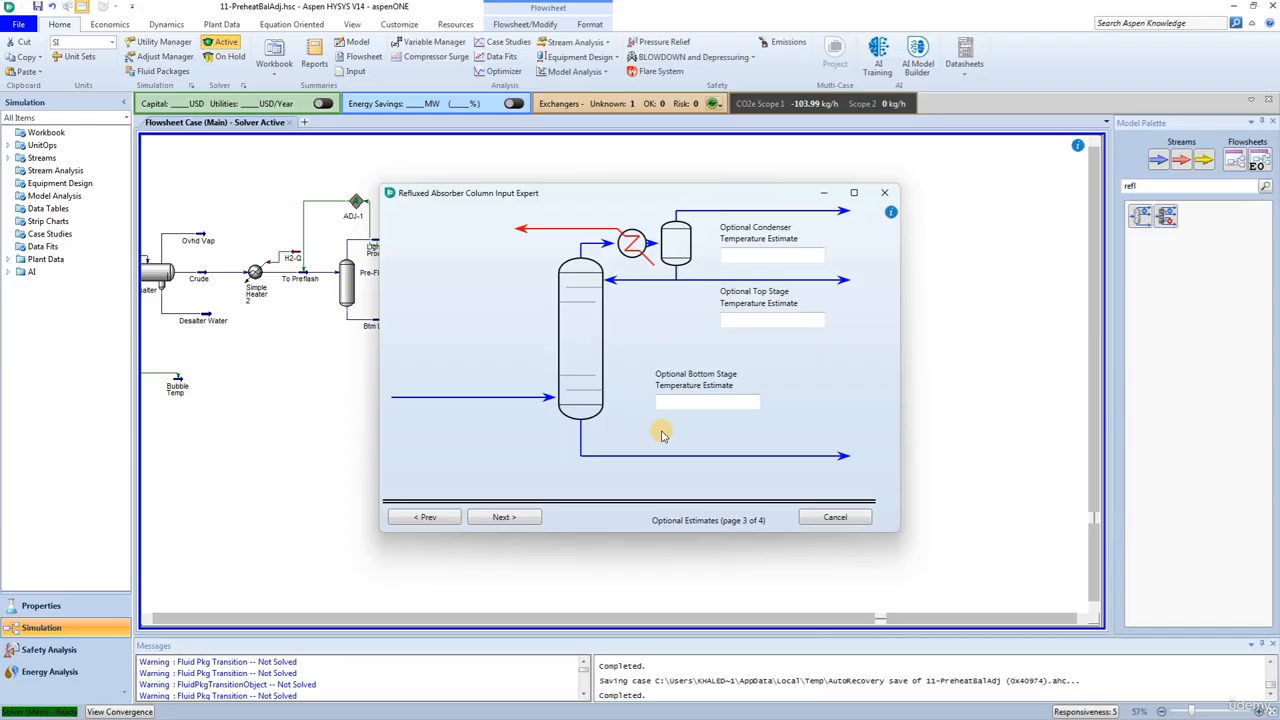
Step: Enter temperature estimates of 40 °C for the condenser, 120 °C for the top stage and 340 °C for the bottom stage
click(771, 256)
text(40)
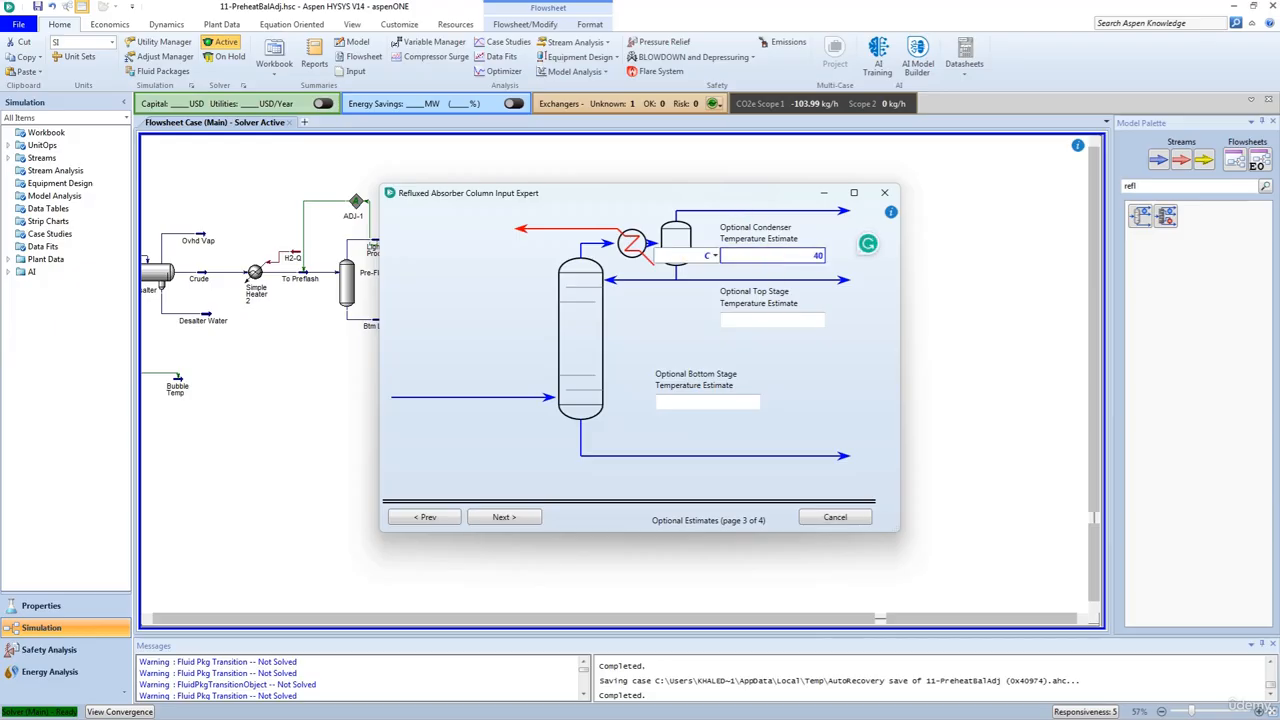
key(Return)
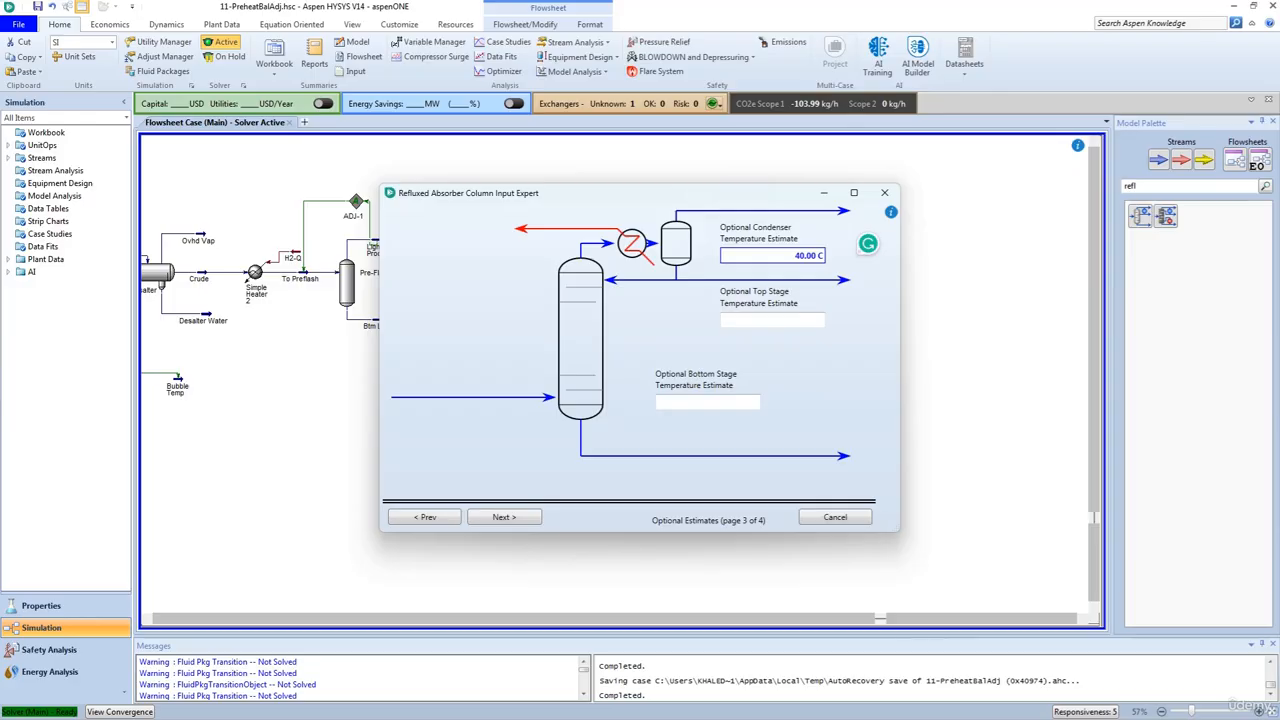
click(745, 318)
text(120)
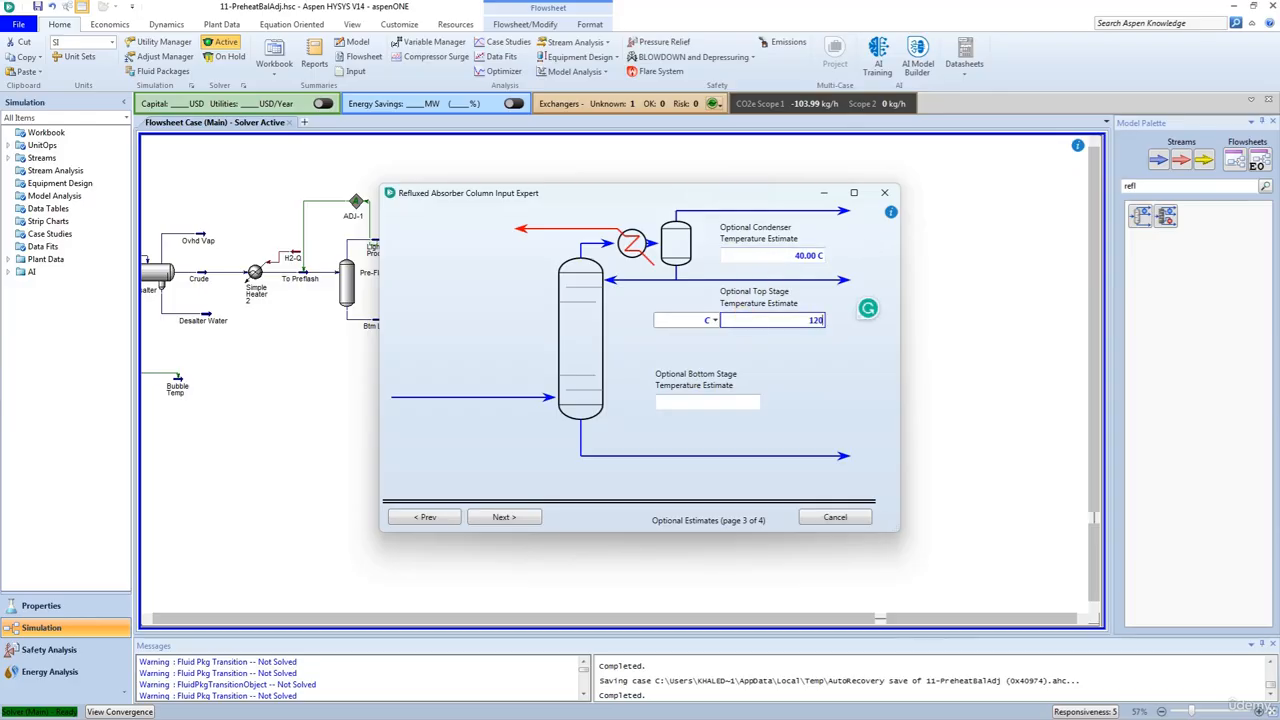
key(Return)
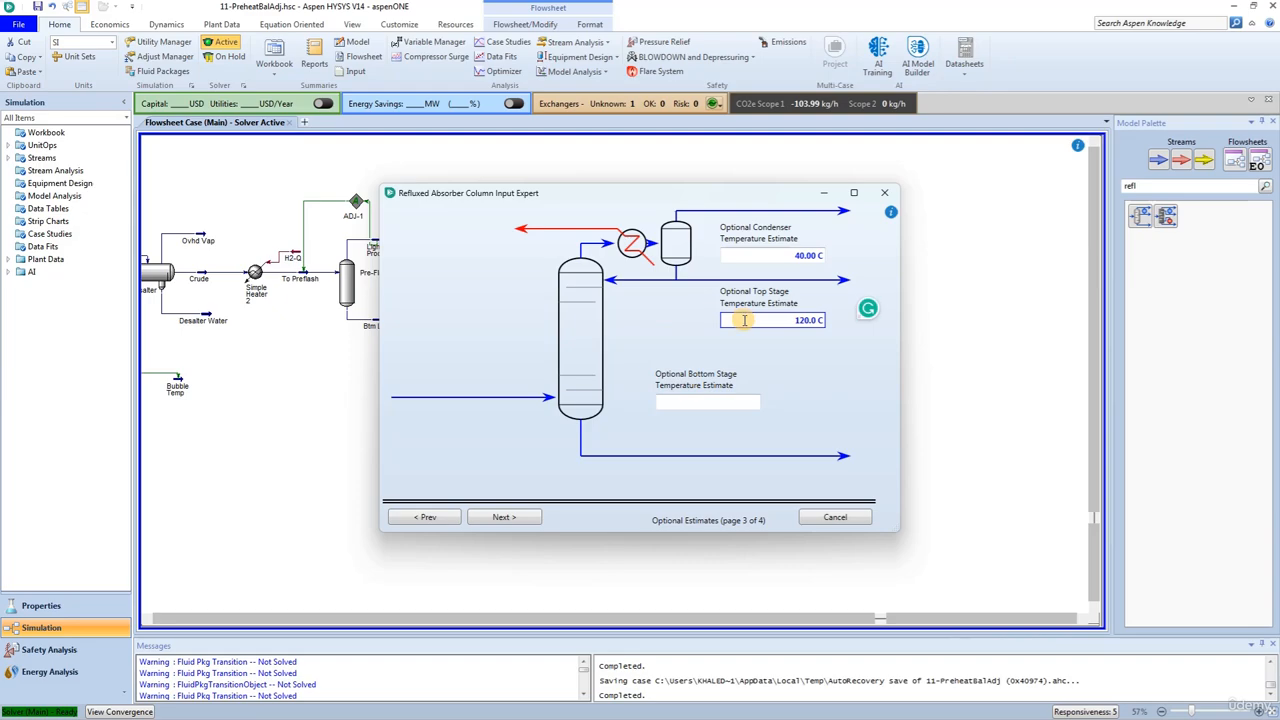
click(694, 401)
text(34)
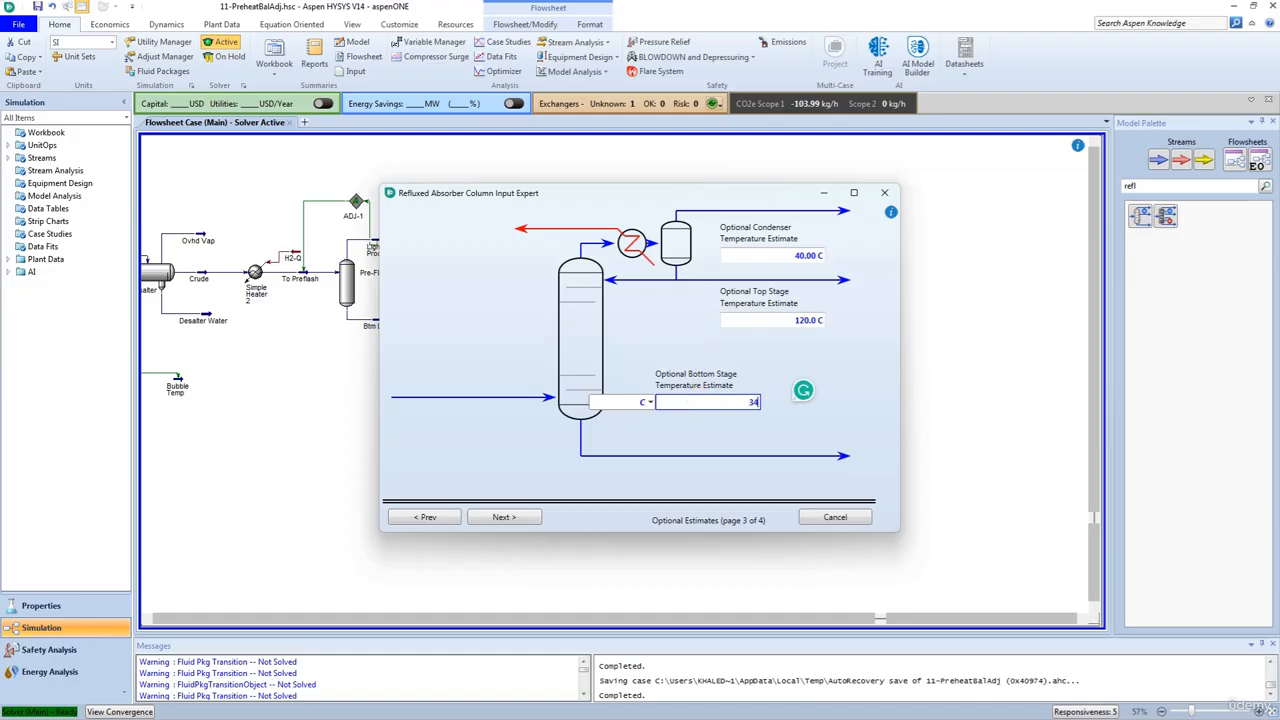
text(0)
key(Return)
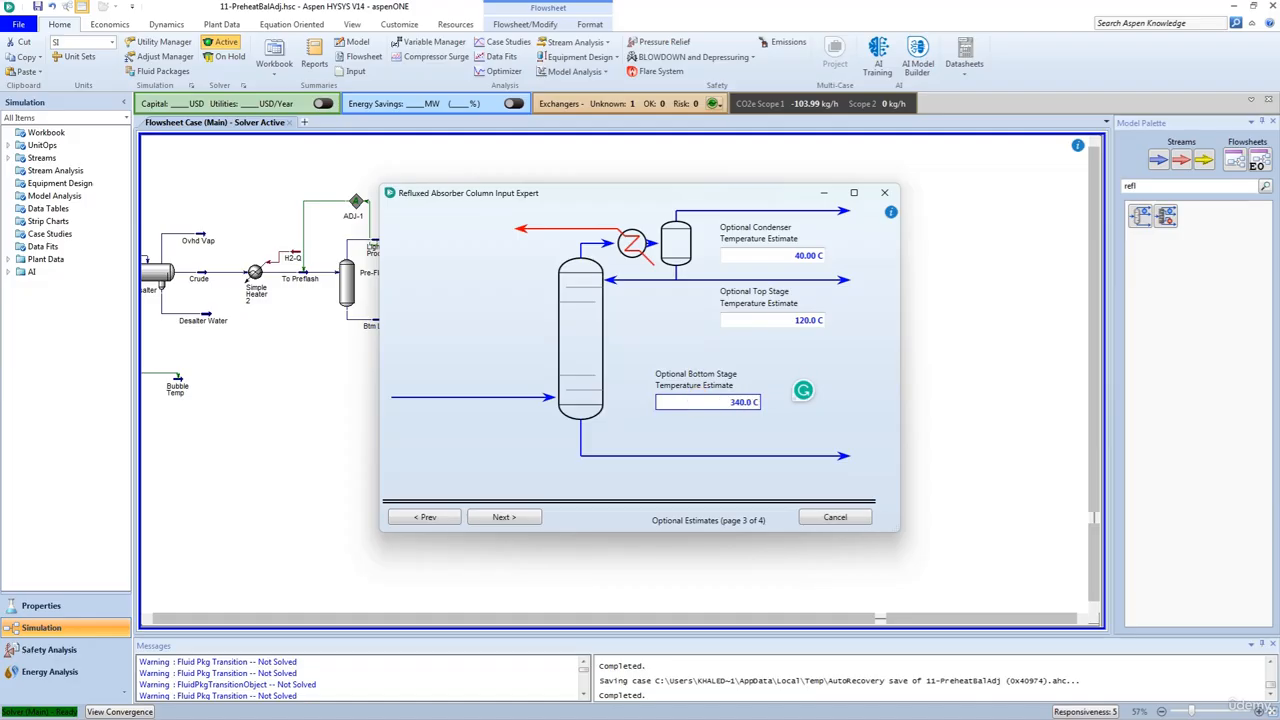
click(500, 518)
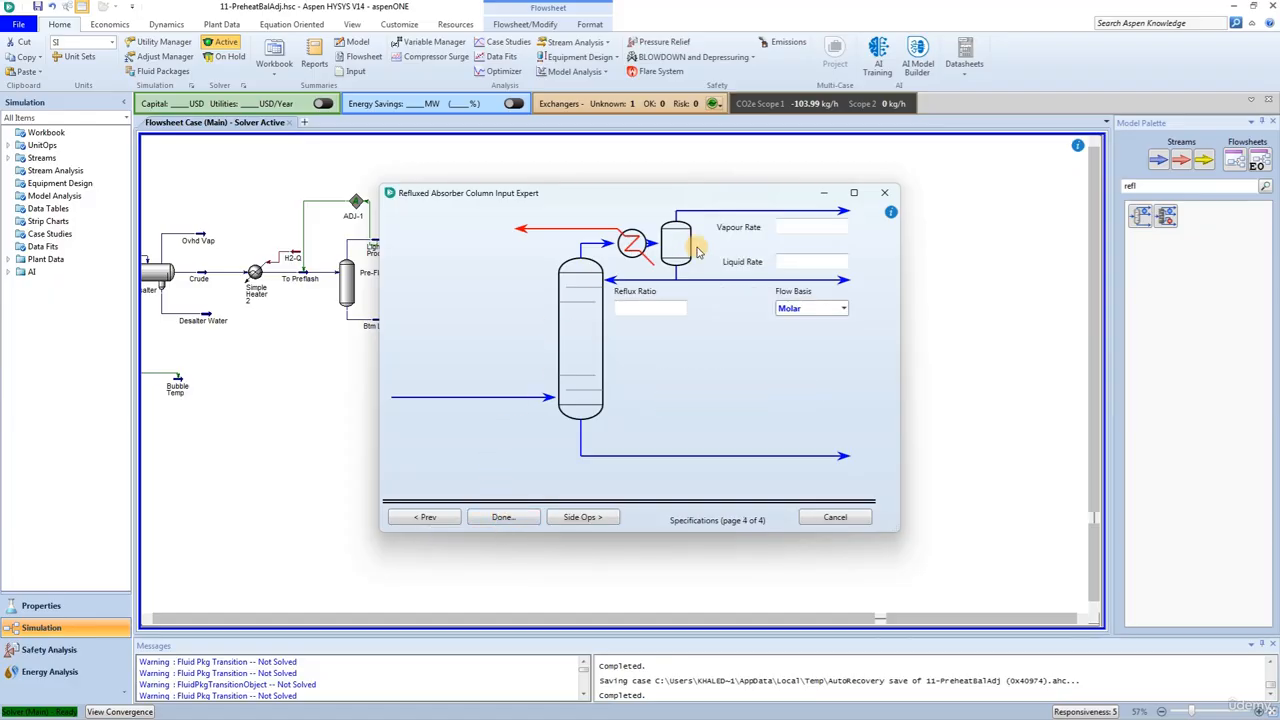
Step: Specify an overhead vapour rate of 0 on the molar flow basis and complete the column setup
click(812, 226)
text(0)
key(Return)
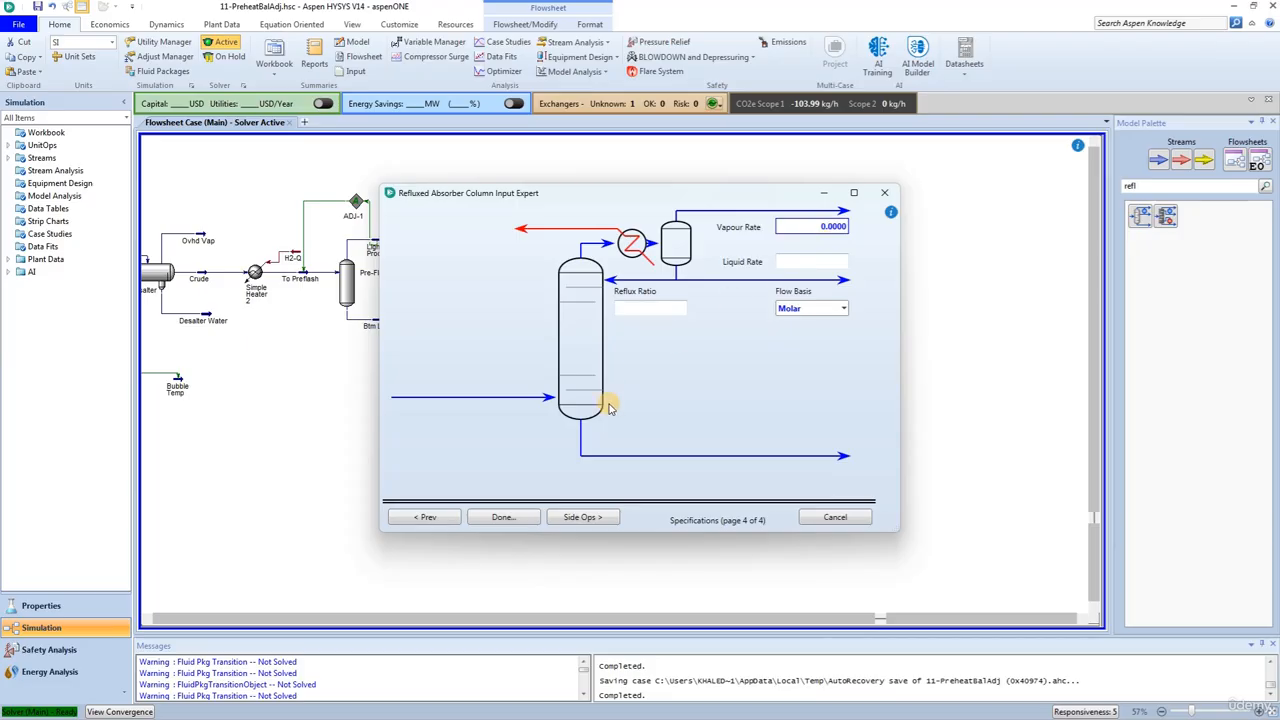
click(497, 516)
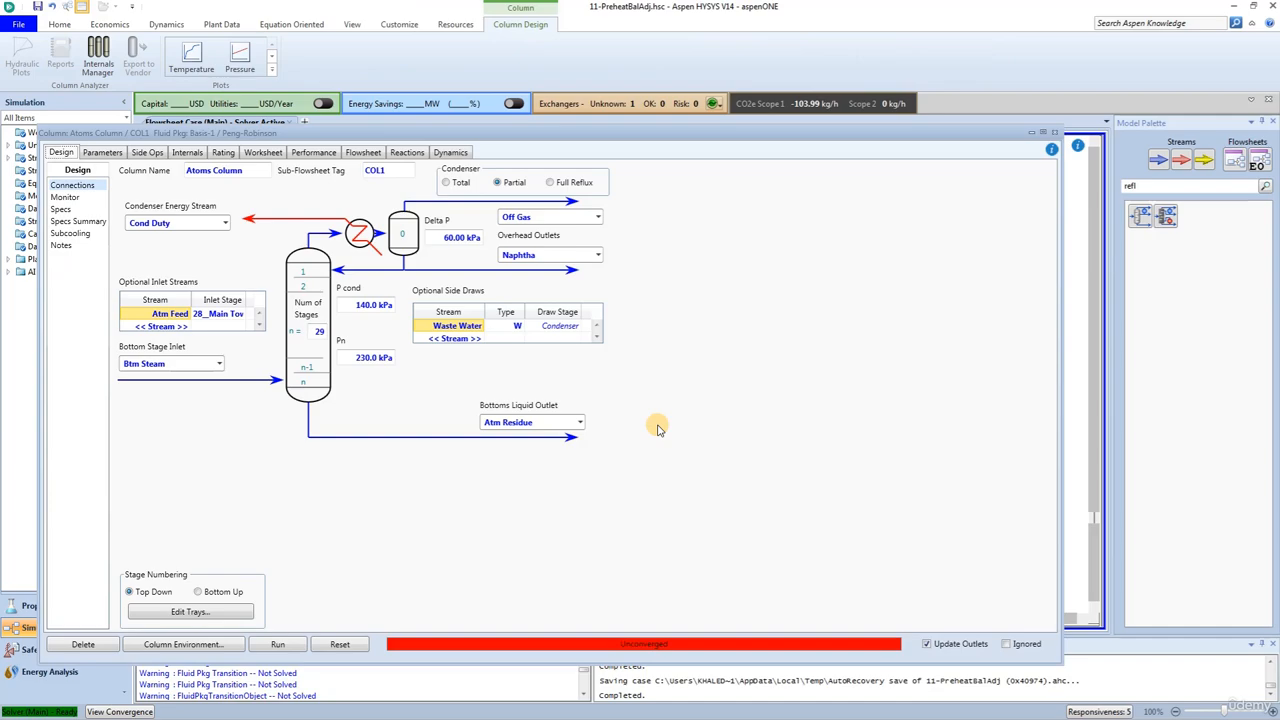
Step: Among the column's monitored specifications, deactivate Reflux Ratio and Distillate Rate and make Vap Prod Rate active
click(80, 200)
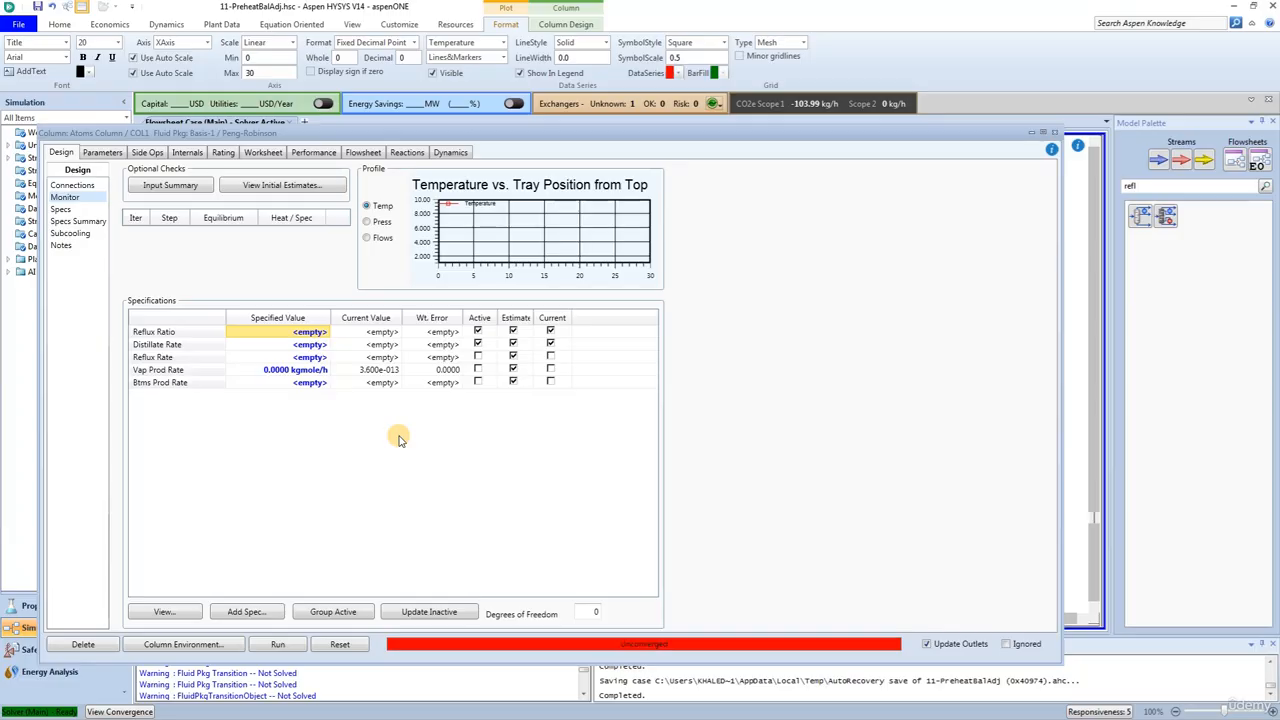
click(478, 331)
click(478, 344)
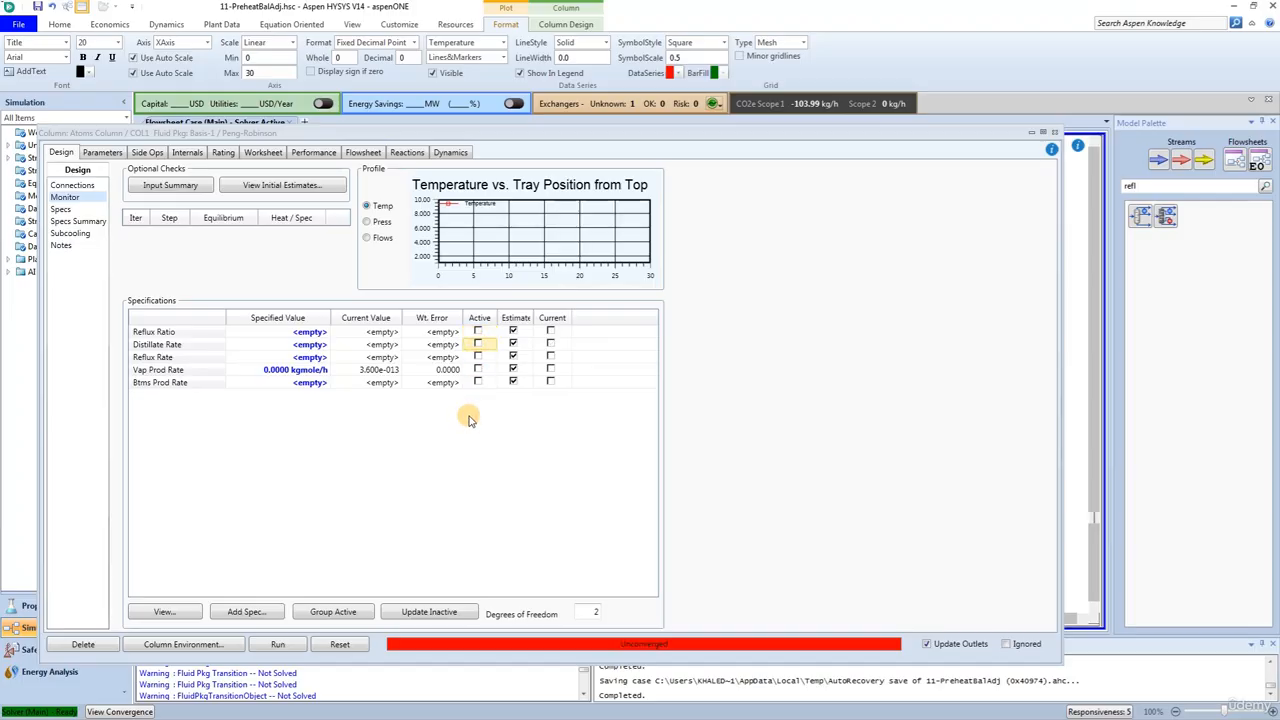
click(478, 370)
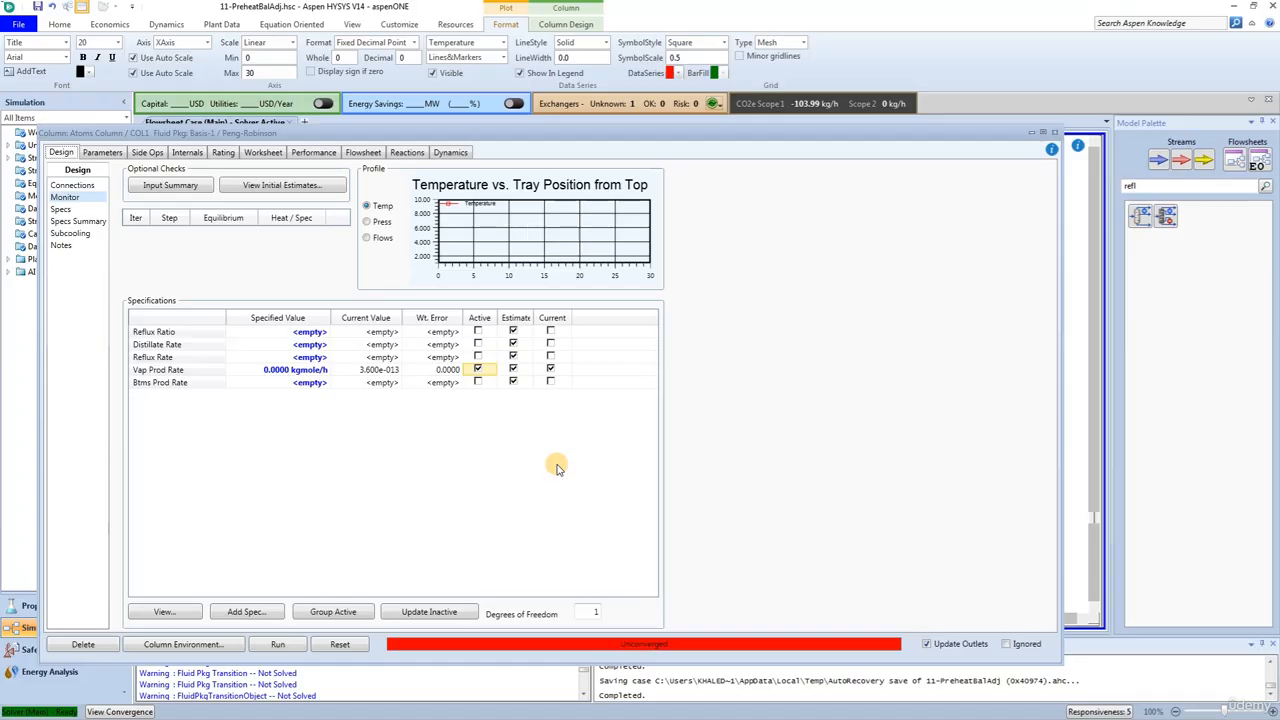
Step: Specify the Distillate Rate as 150 m3/h on the Std Ideal Vol flow basis, make it active and close the column window
click(160, 345)
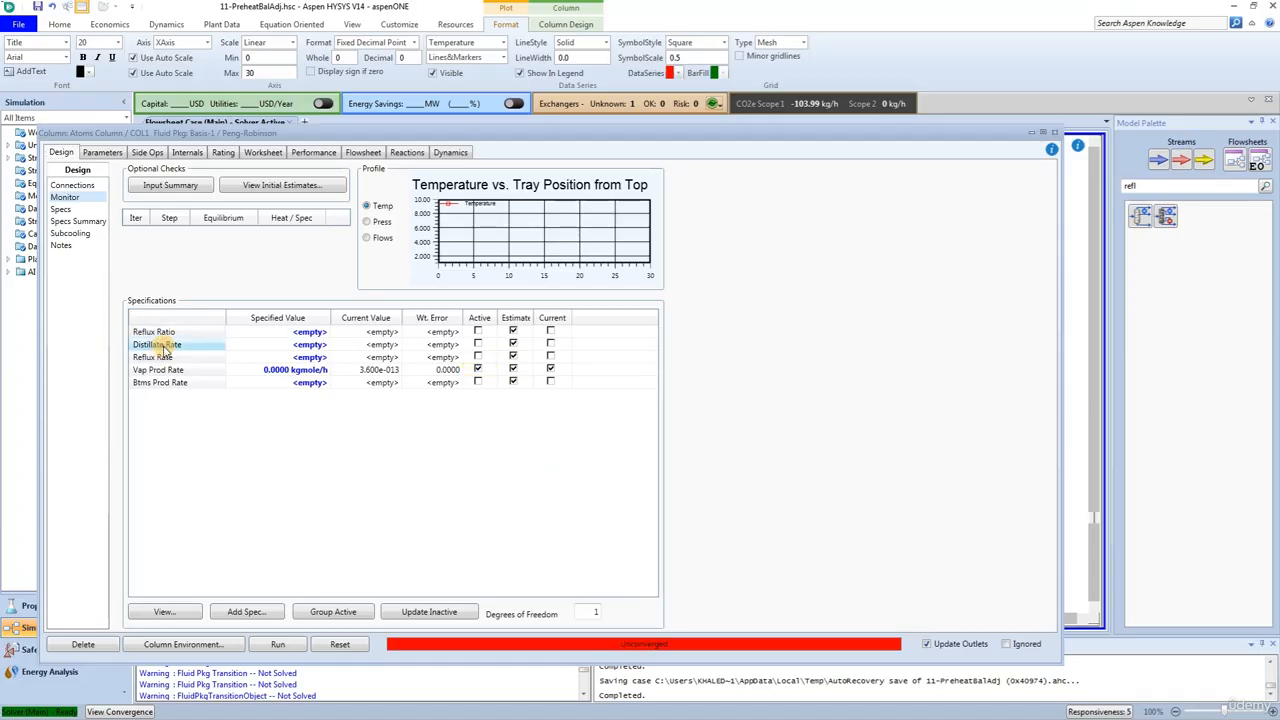
double_click(160, 345)
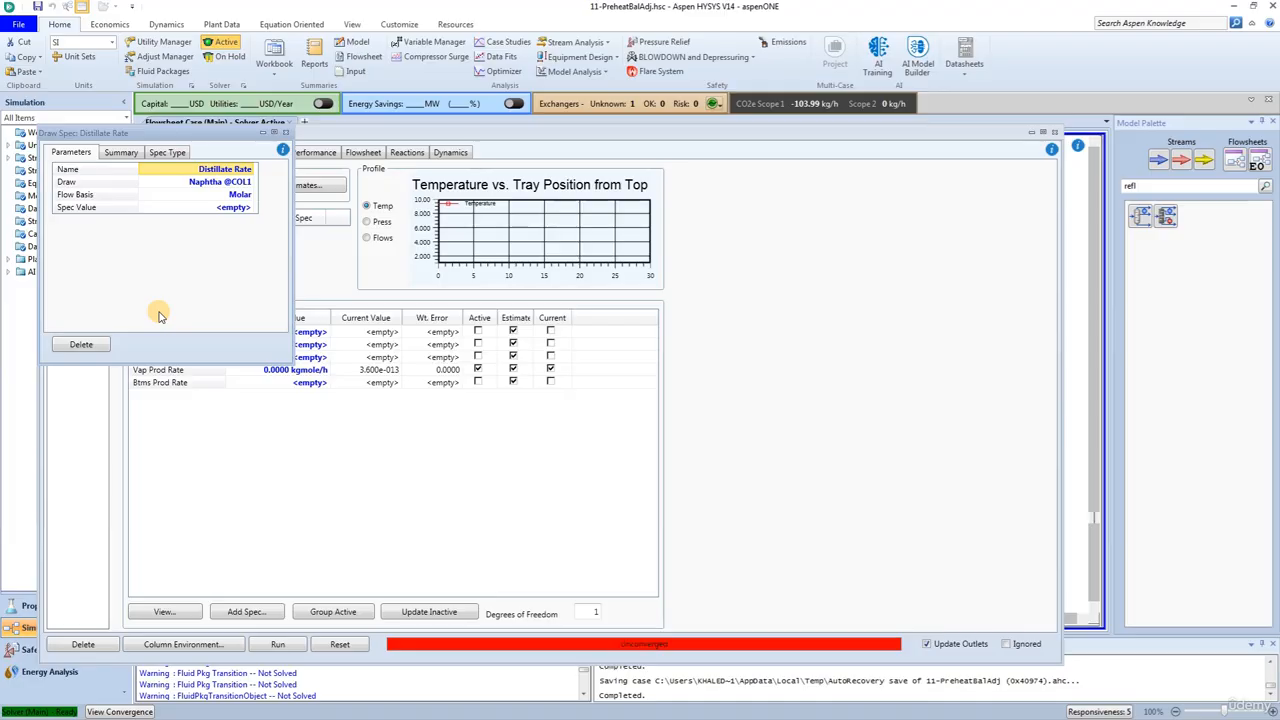
click(252, 196)
click(249, 195)
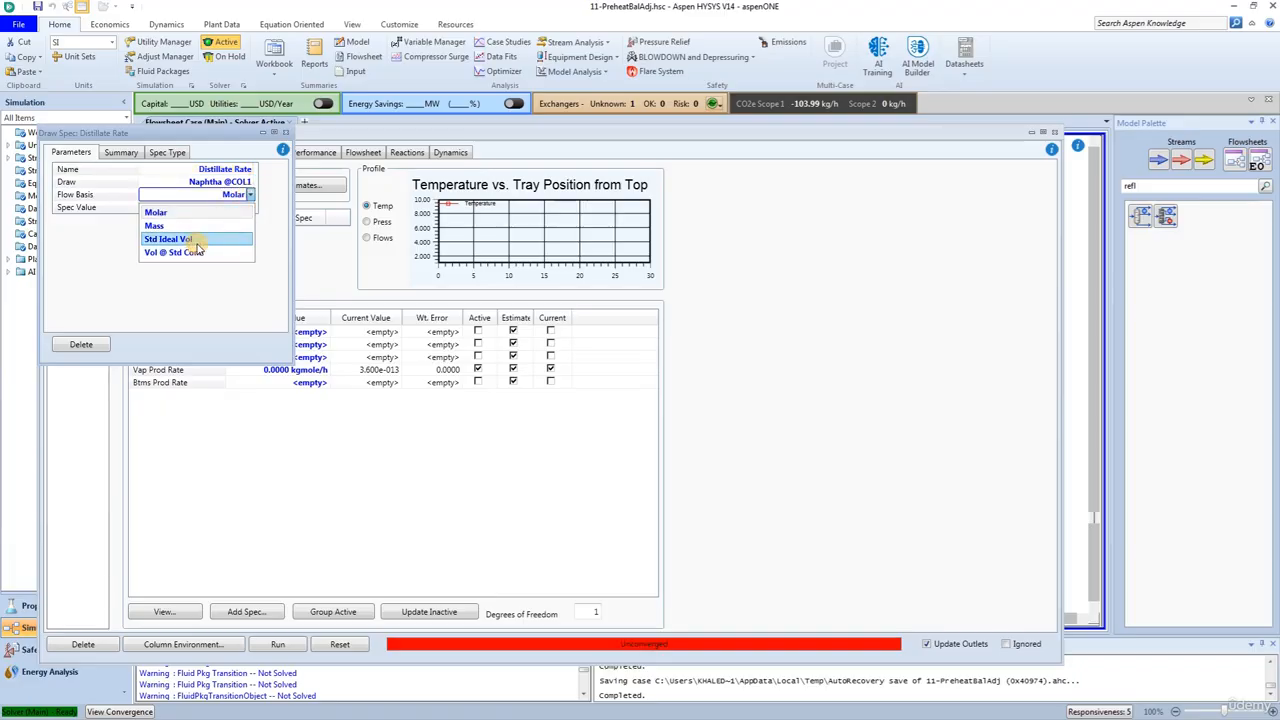
click(197, 240)
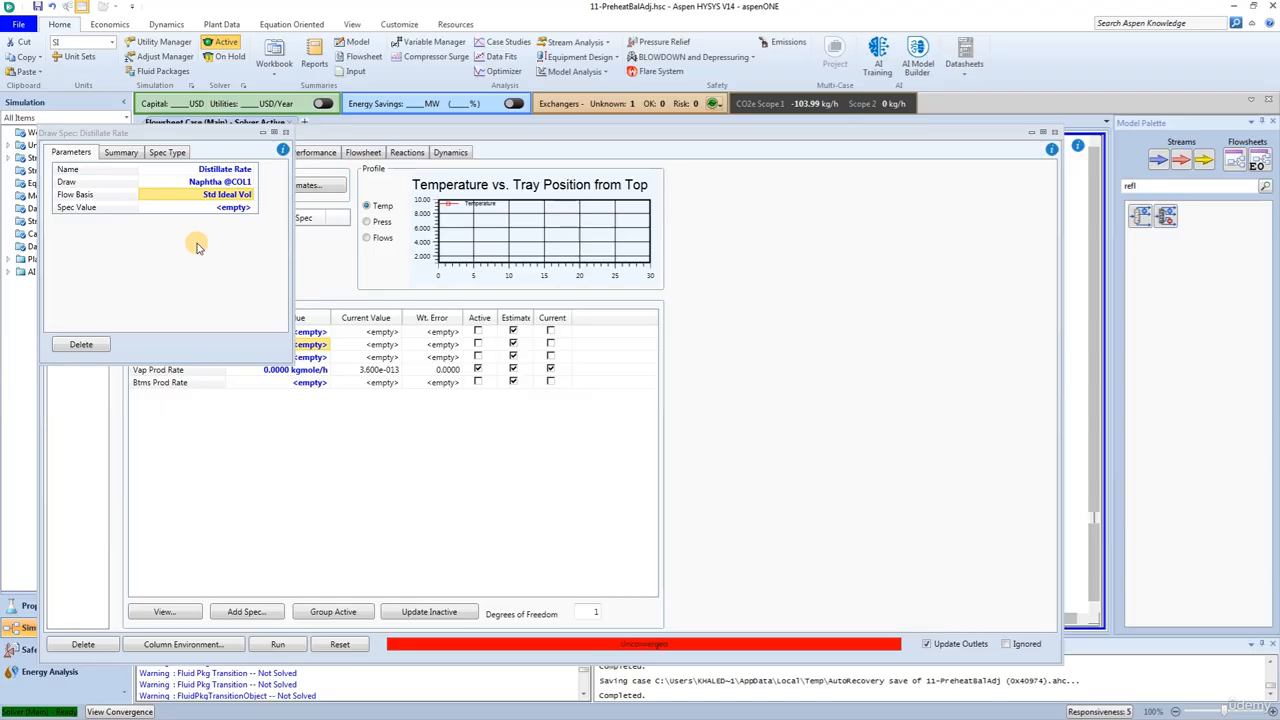
click(213, 208)
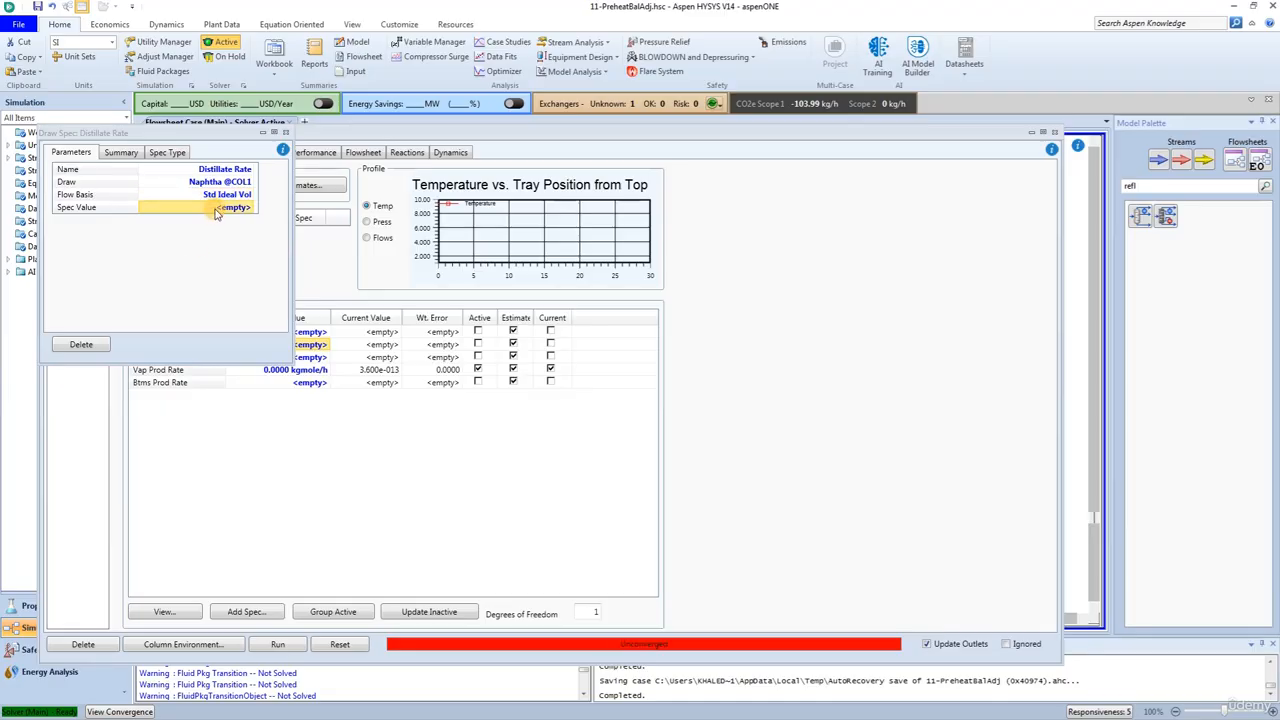
text(150)
key(Return)
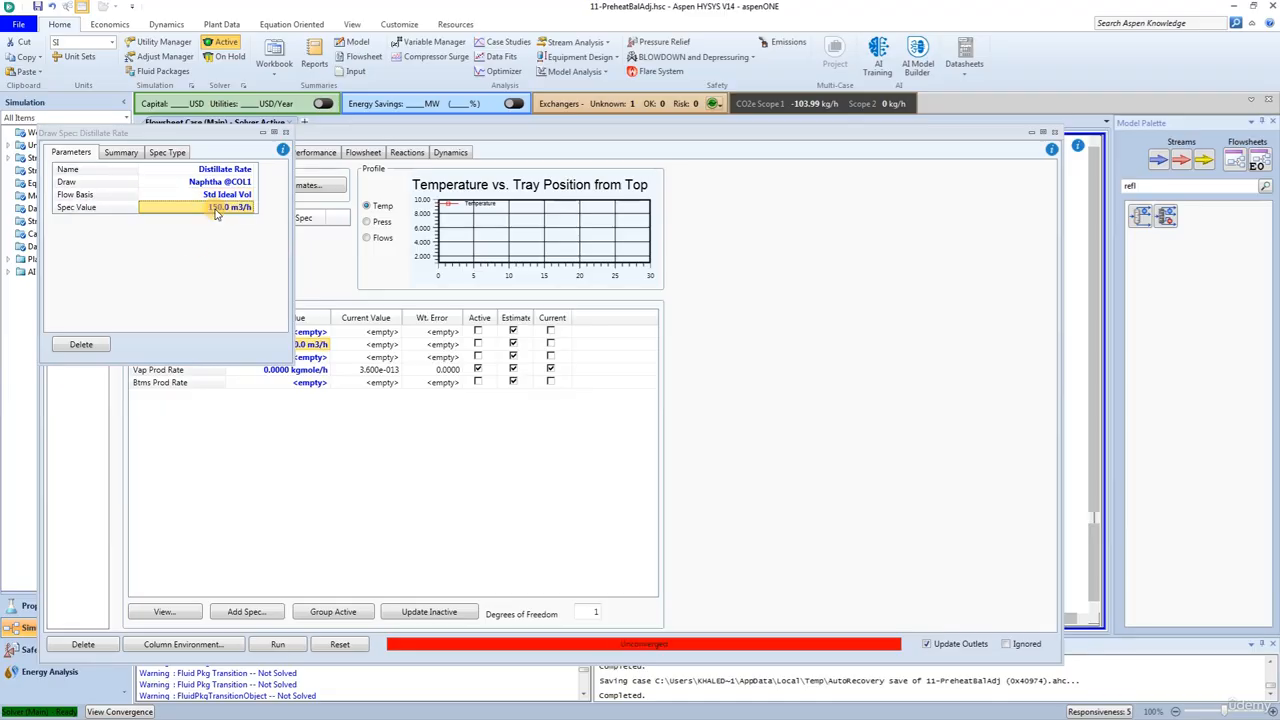
click(285, 132)
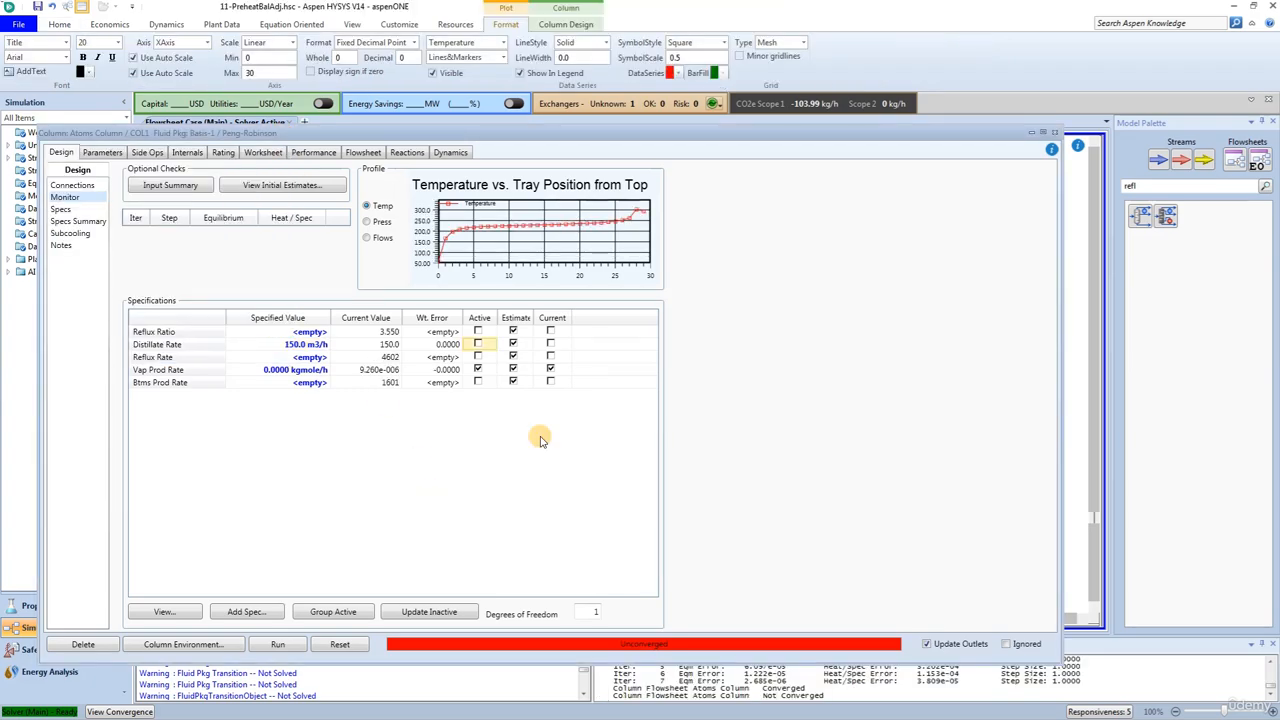
click(478, 344)
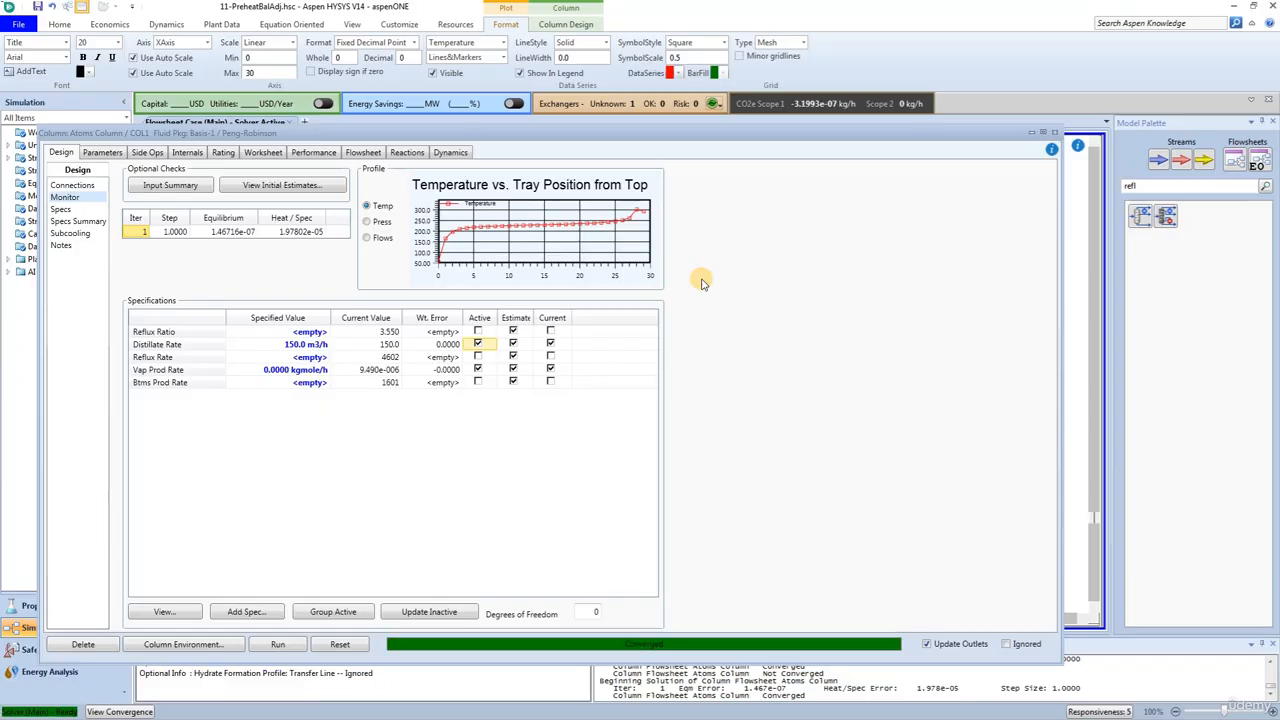
click(1054, 132)
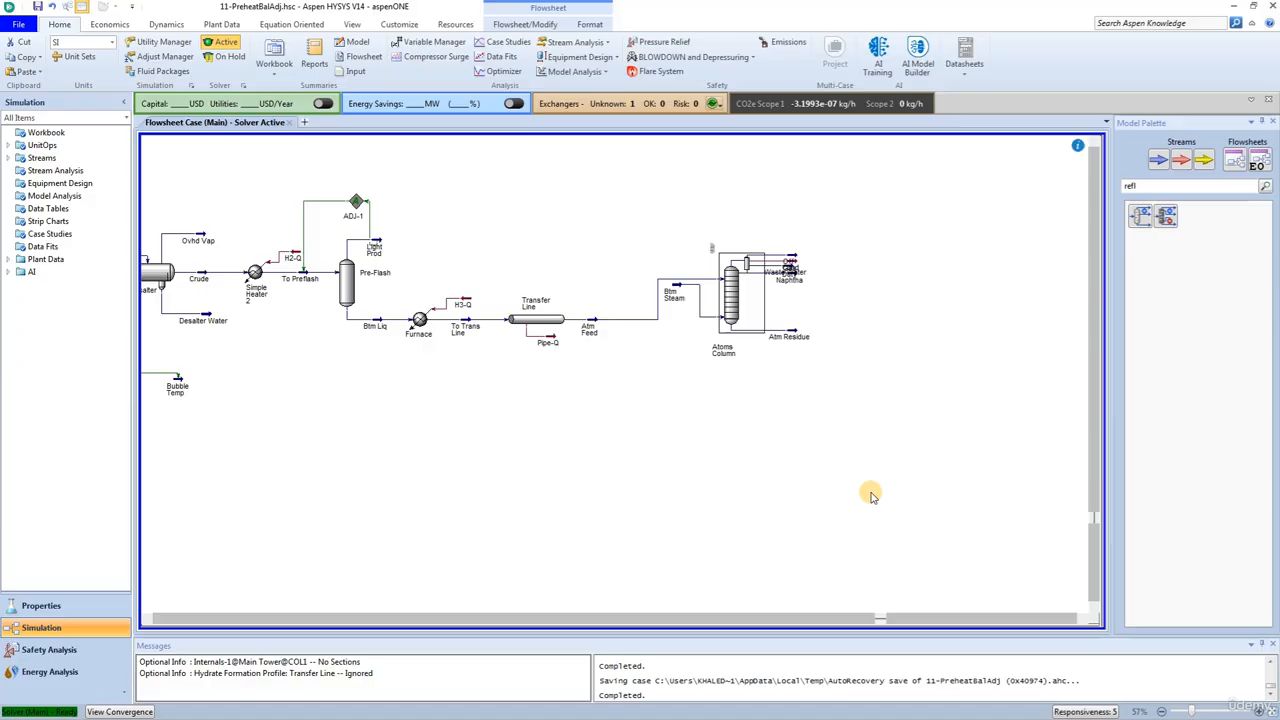
Step: Reopen Atoms Column and start its Side Operations Input Expert, advancing to the steam-stripped side stripper connections
click(734, 300)
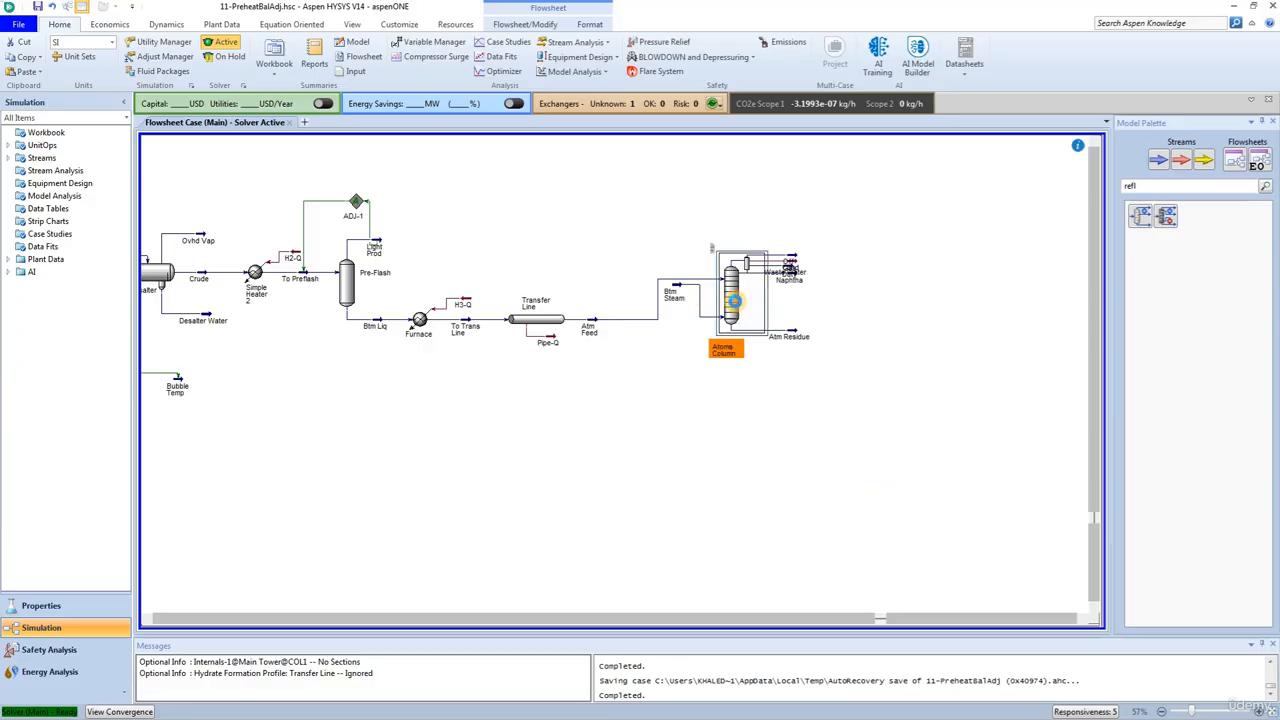
double_click(734, 300)
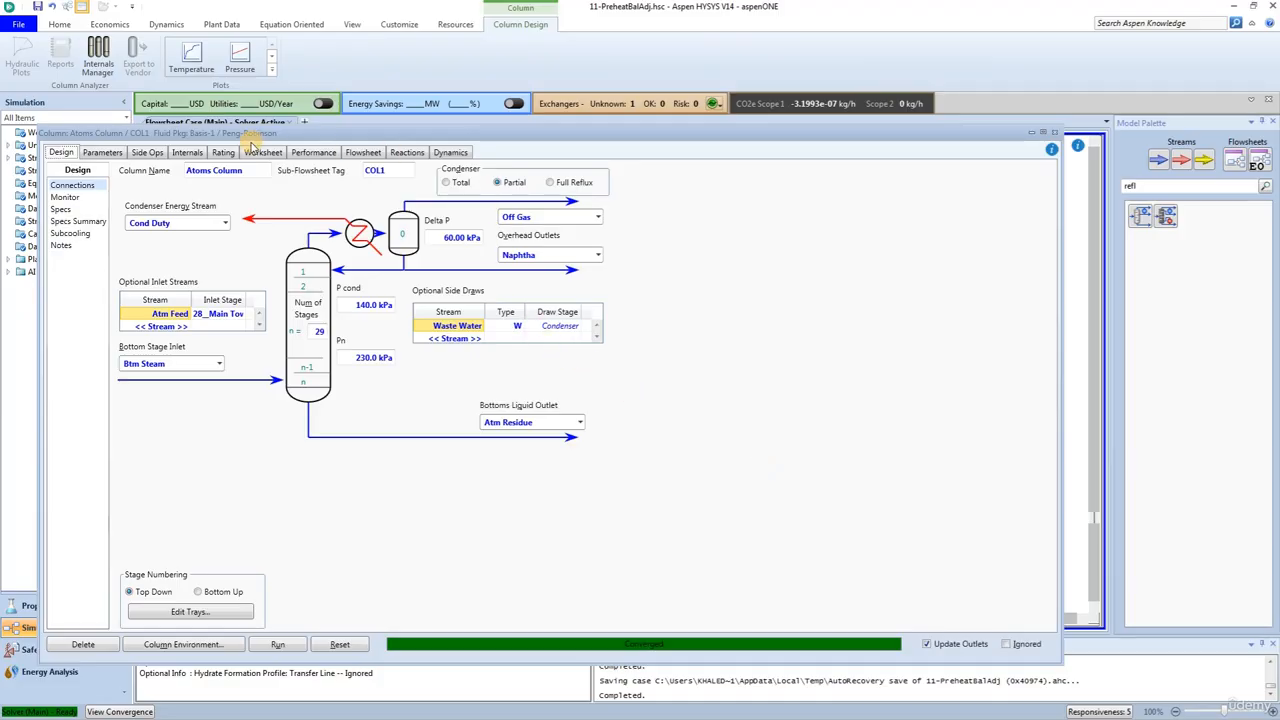
click(148, 153)
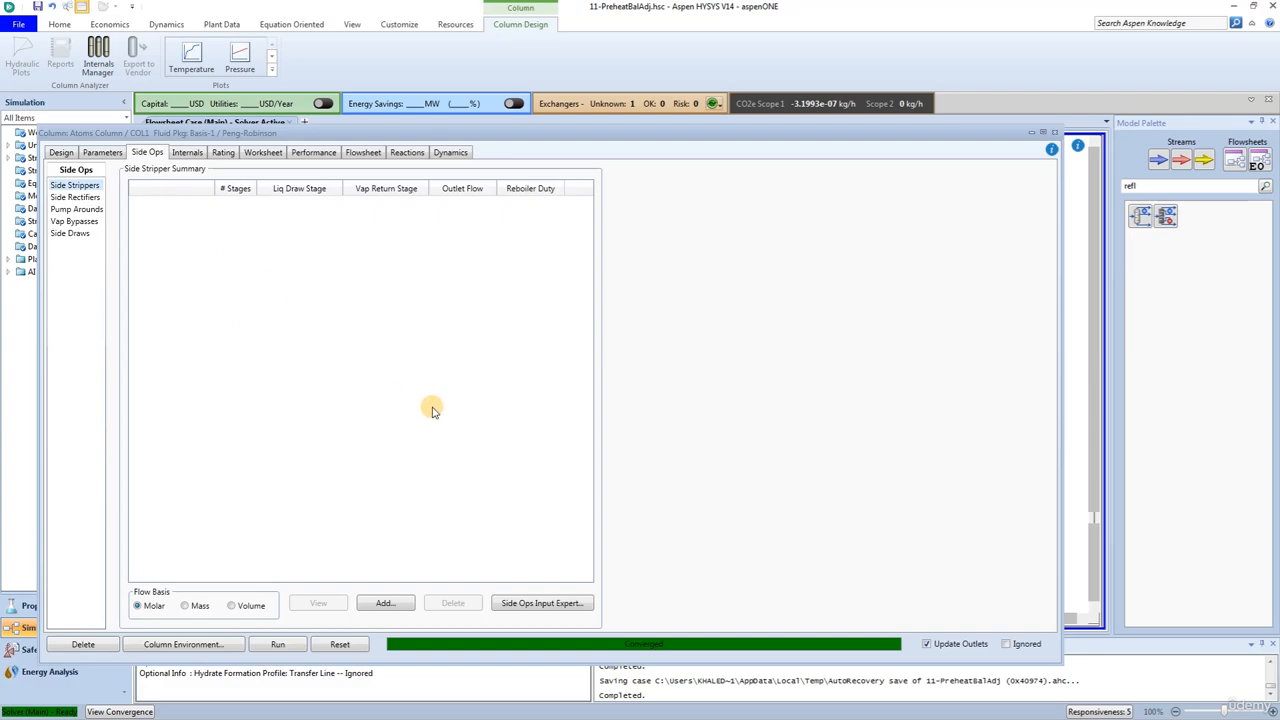
click(538, 604)
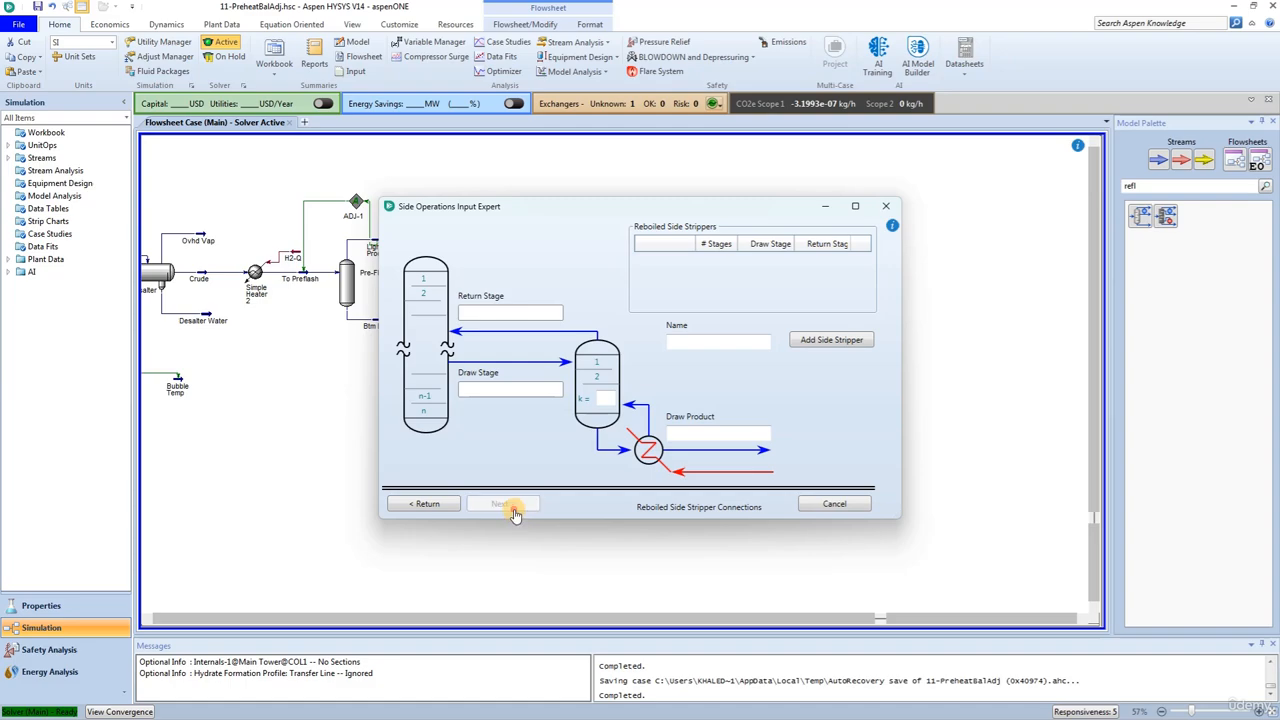
click(506, 506)
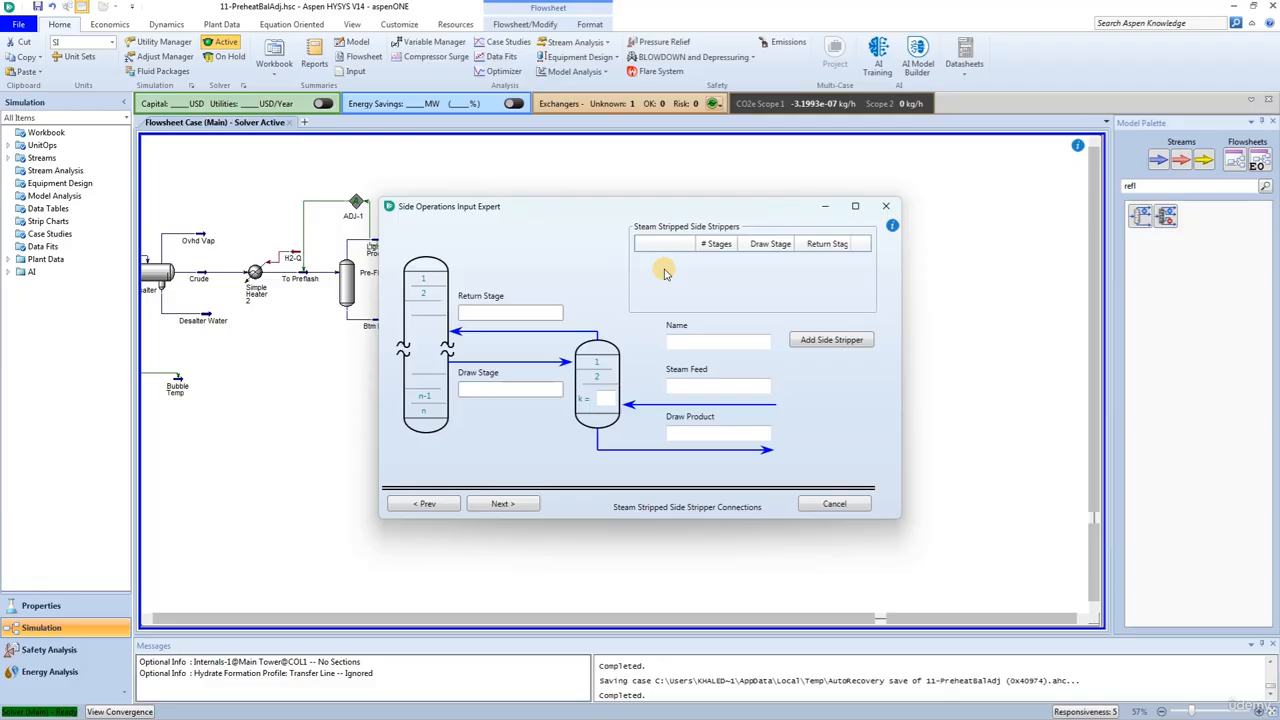
Step: Add a steam-stripped side stripper named AGO SS
click(855, 343)
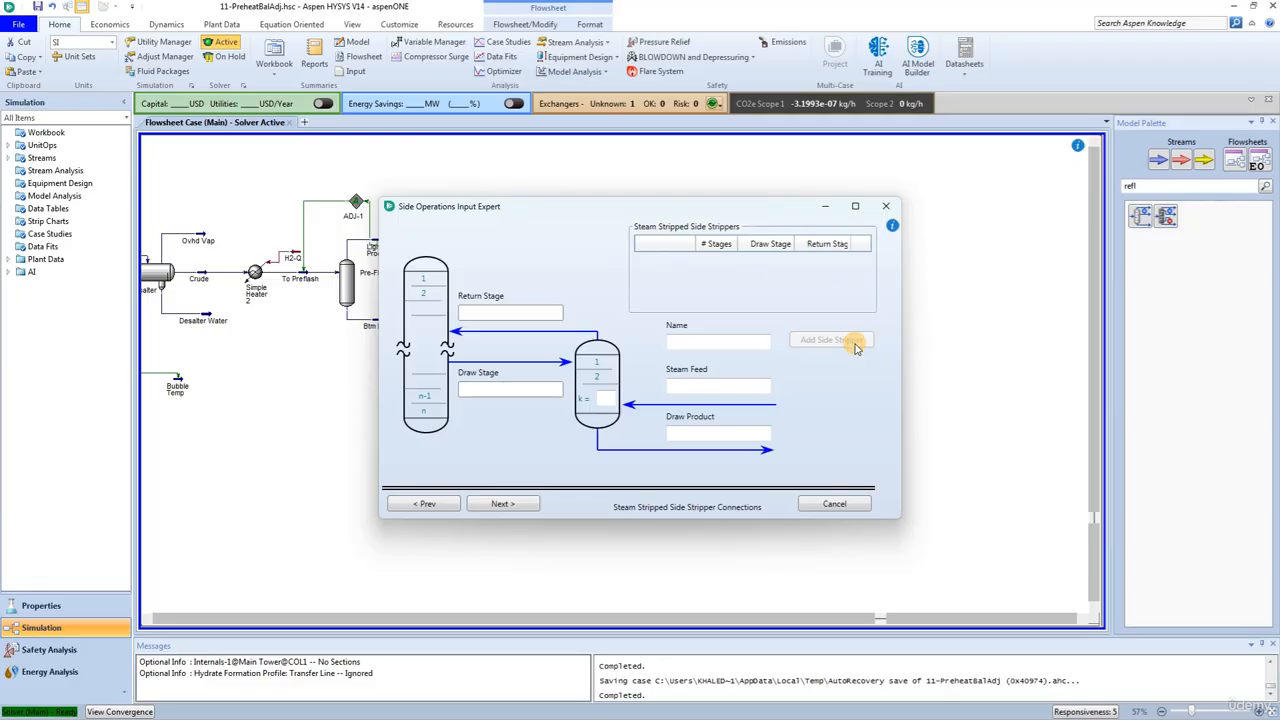
click(715, 342)
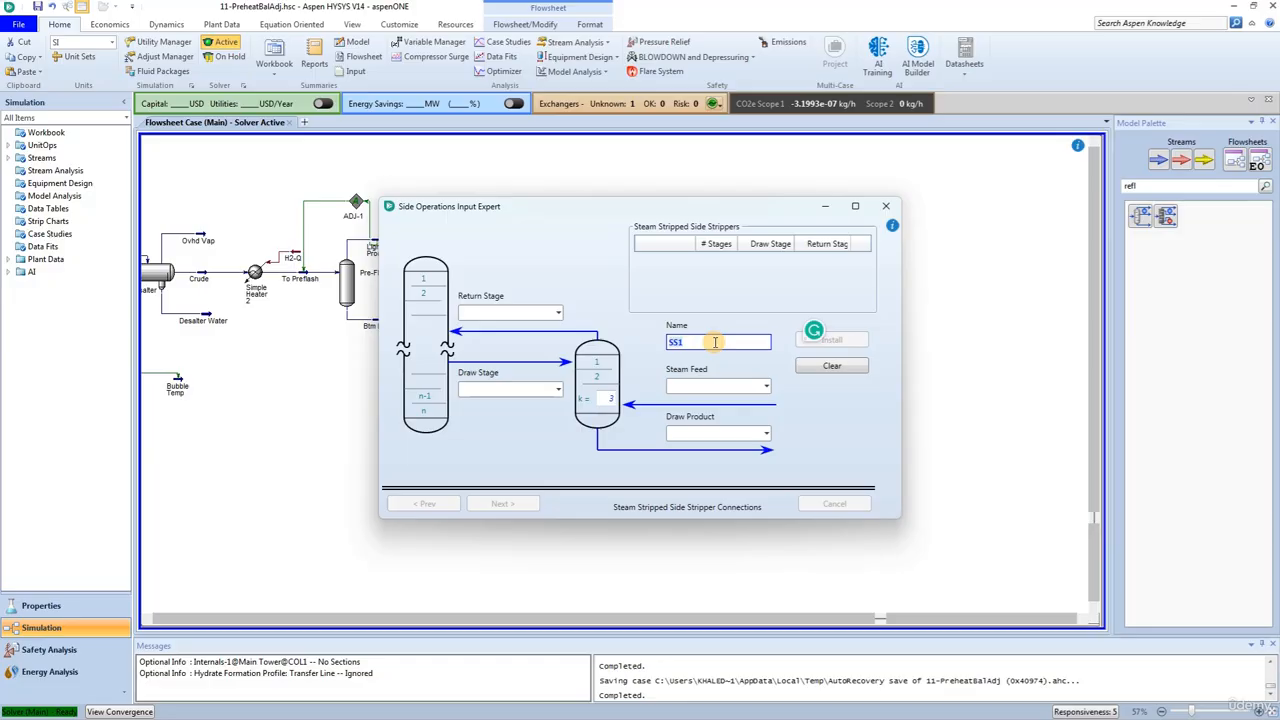
text(AGO SS)
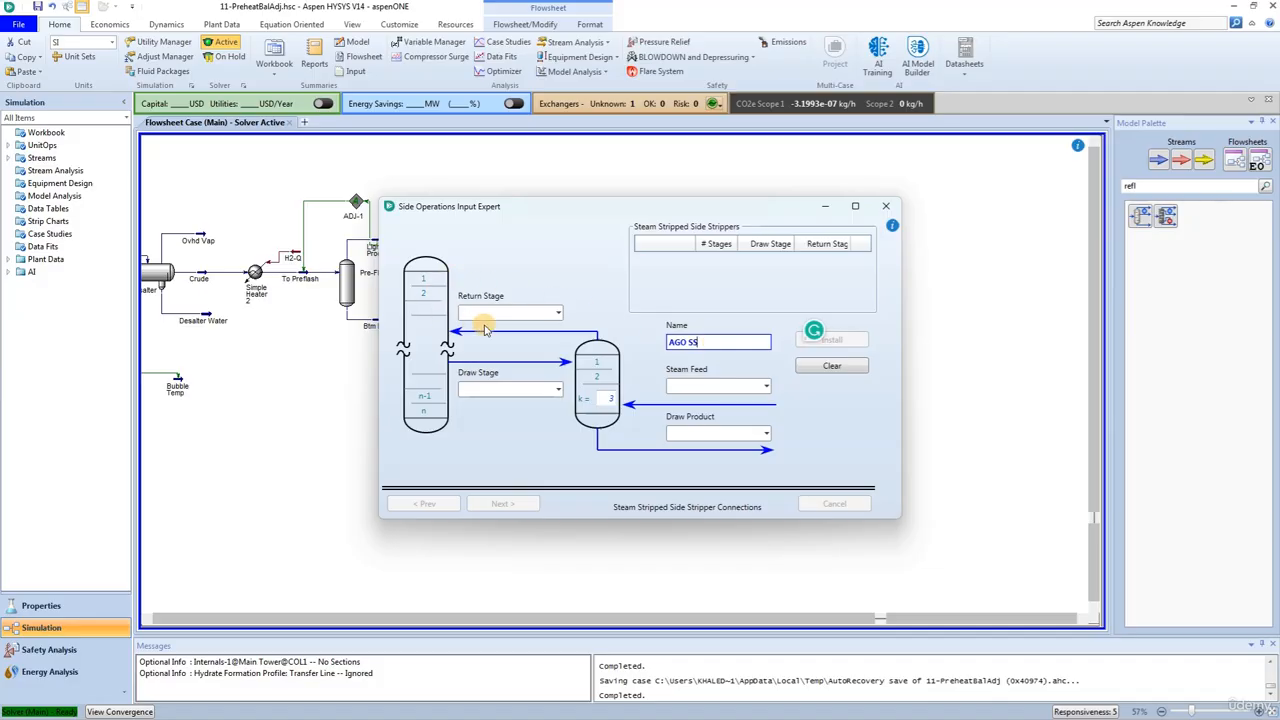
Step: Set the AGO SS side stripper's return stage to 21__Main Tower and its draw stage to 22__Main Tower
click(557, 312)
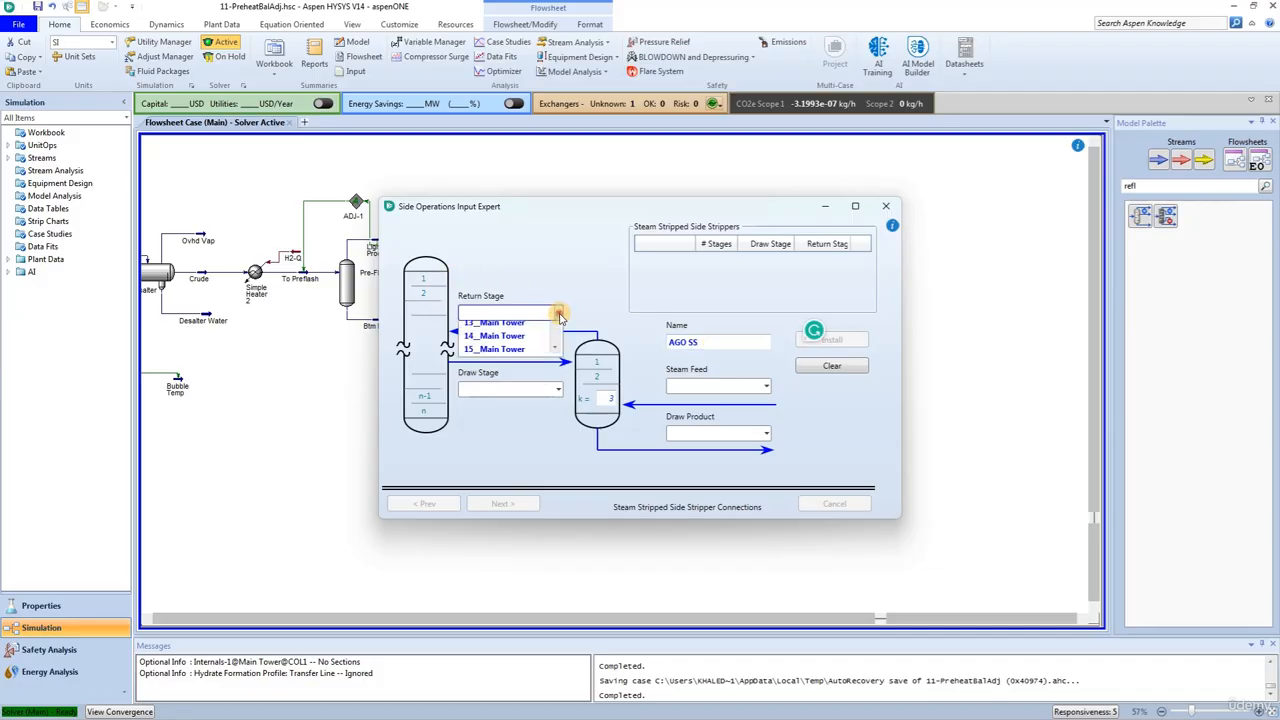
scroll(500, 440, down, 2)
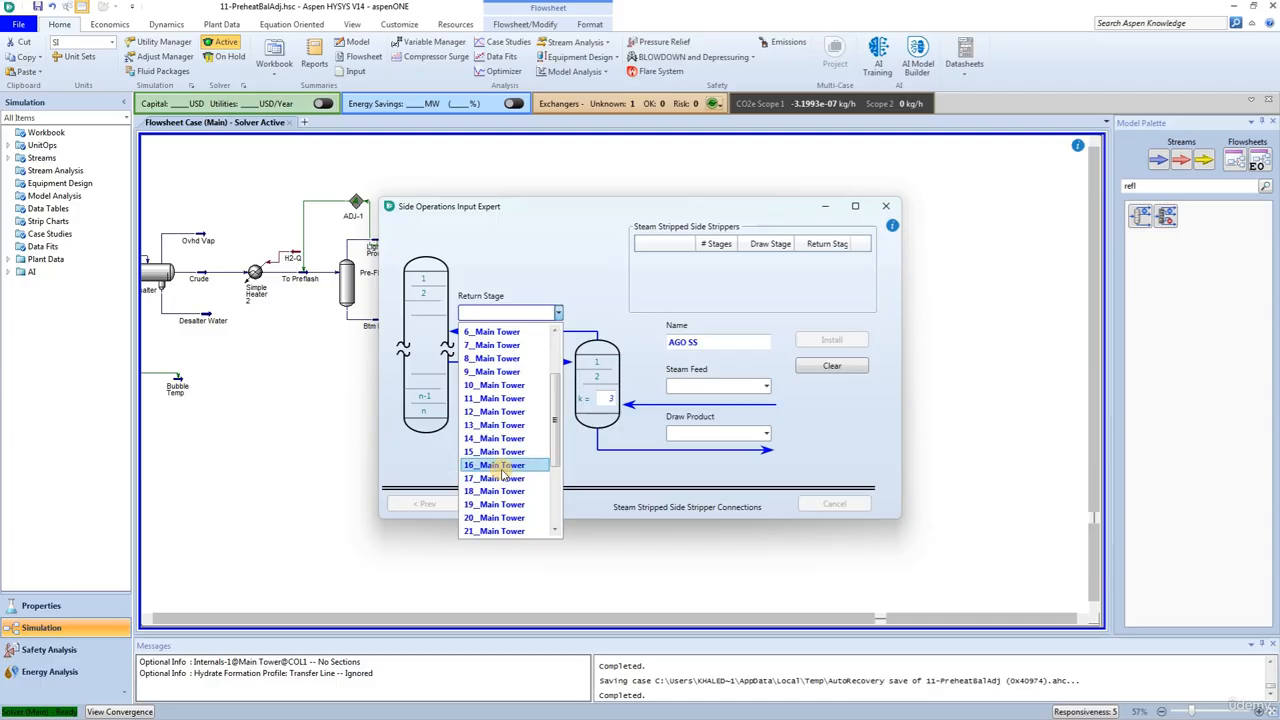
click(493, 521)
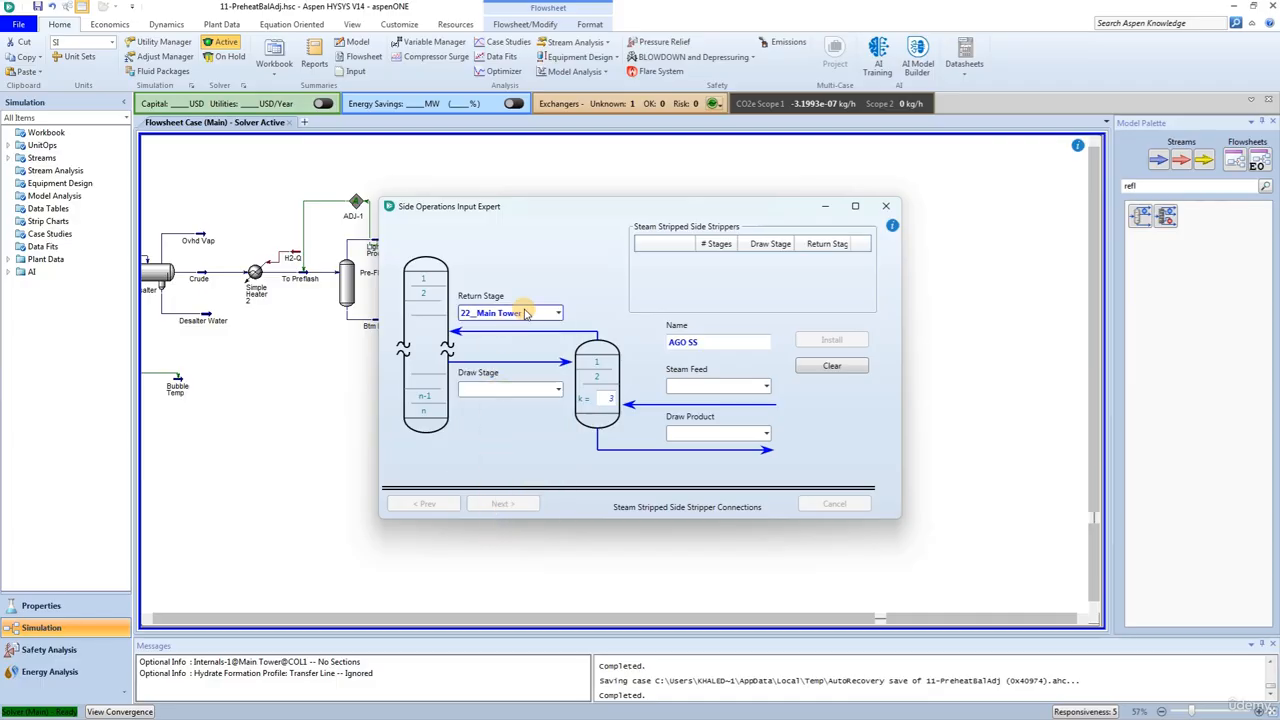
click(556, 313)
scroll(498, 490, down, 4)
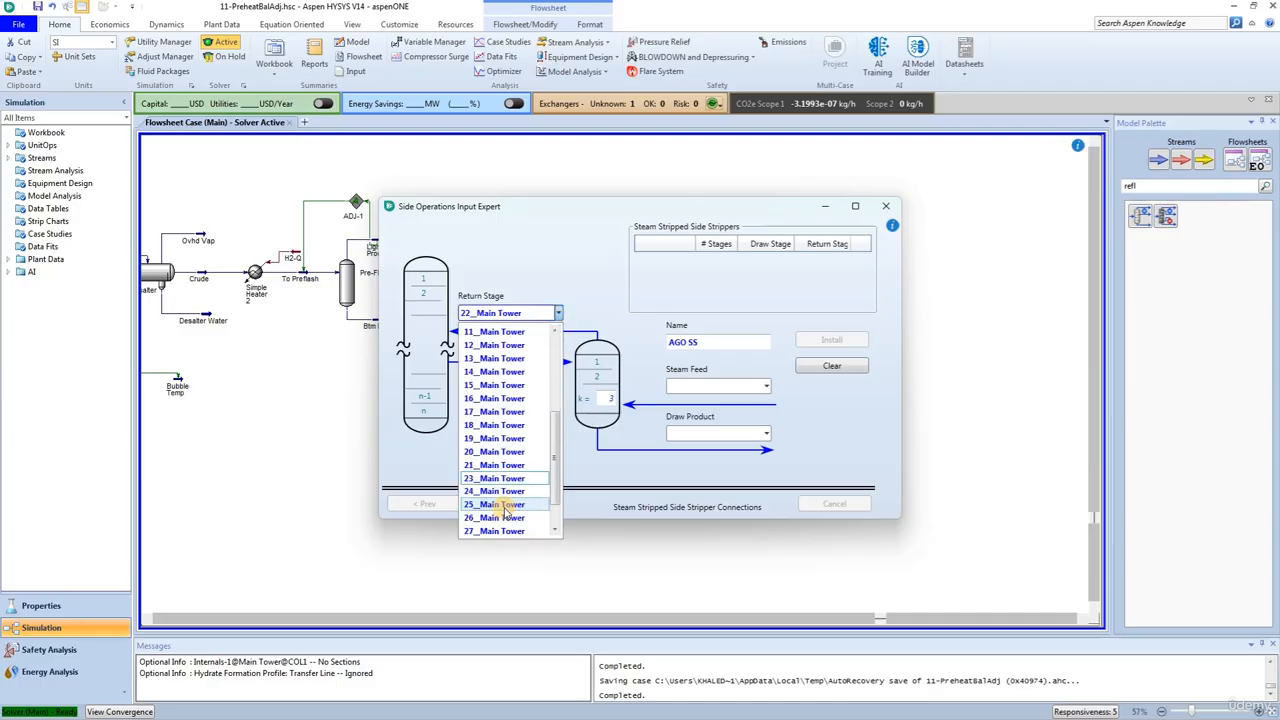
click(495, 465)
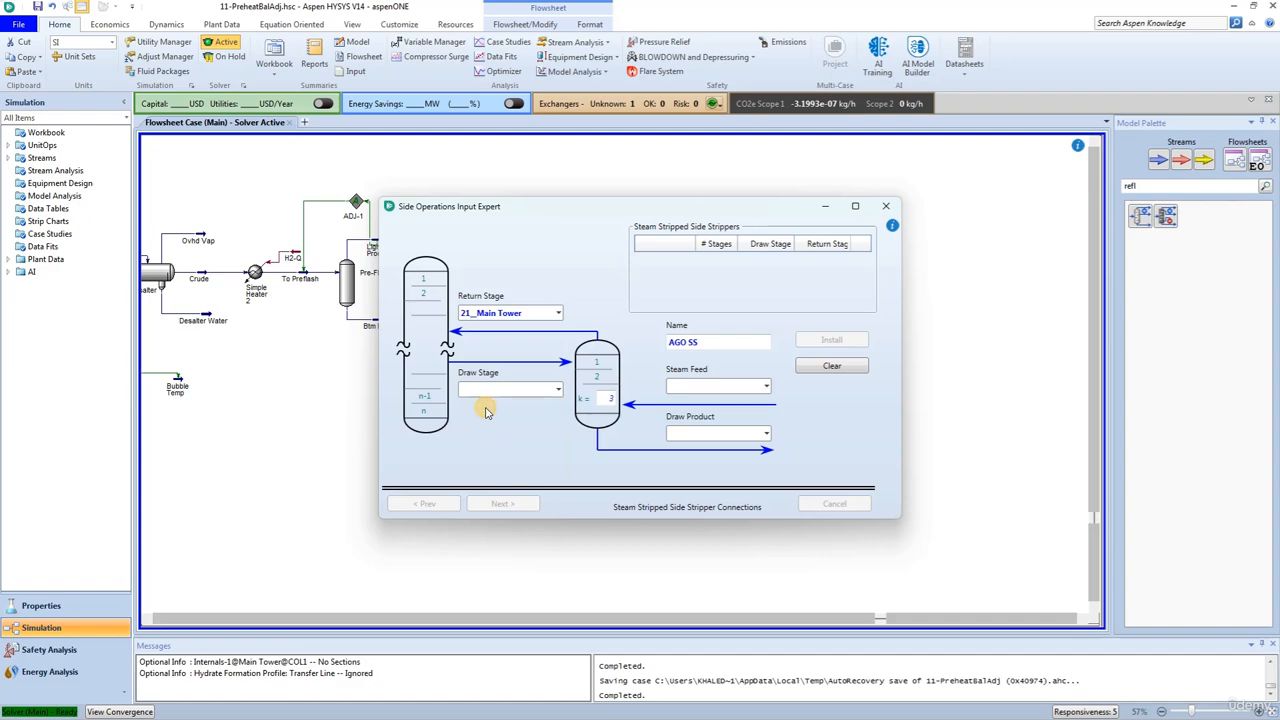
click(555, 390)
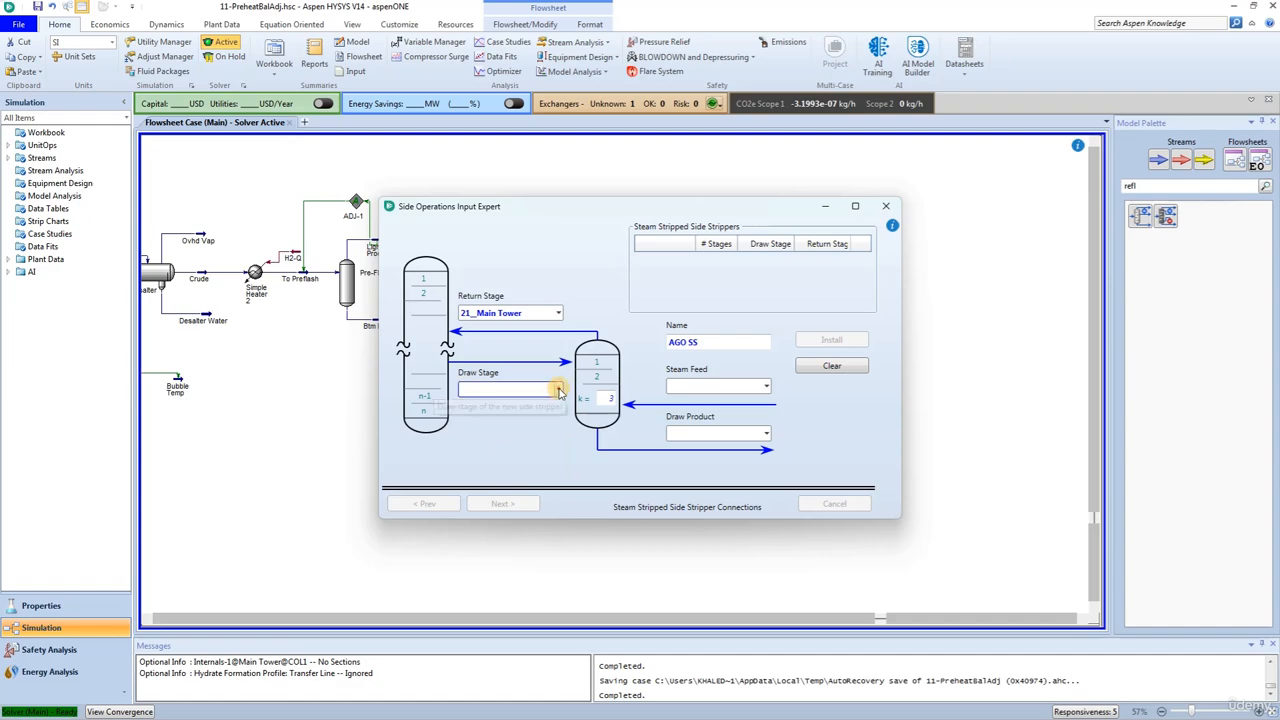
scroll(492, 470, down, 5)
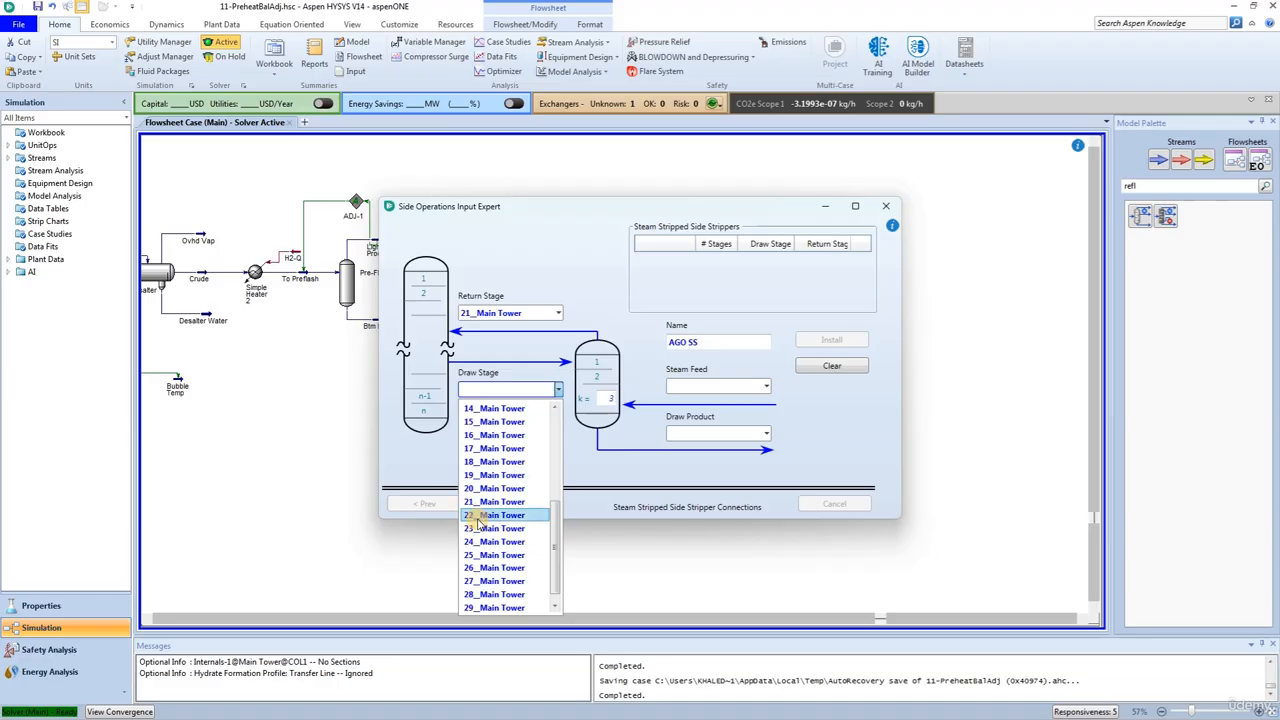
click(478, 522)
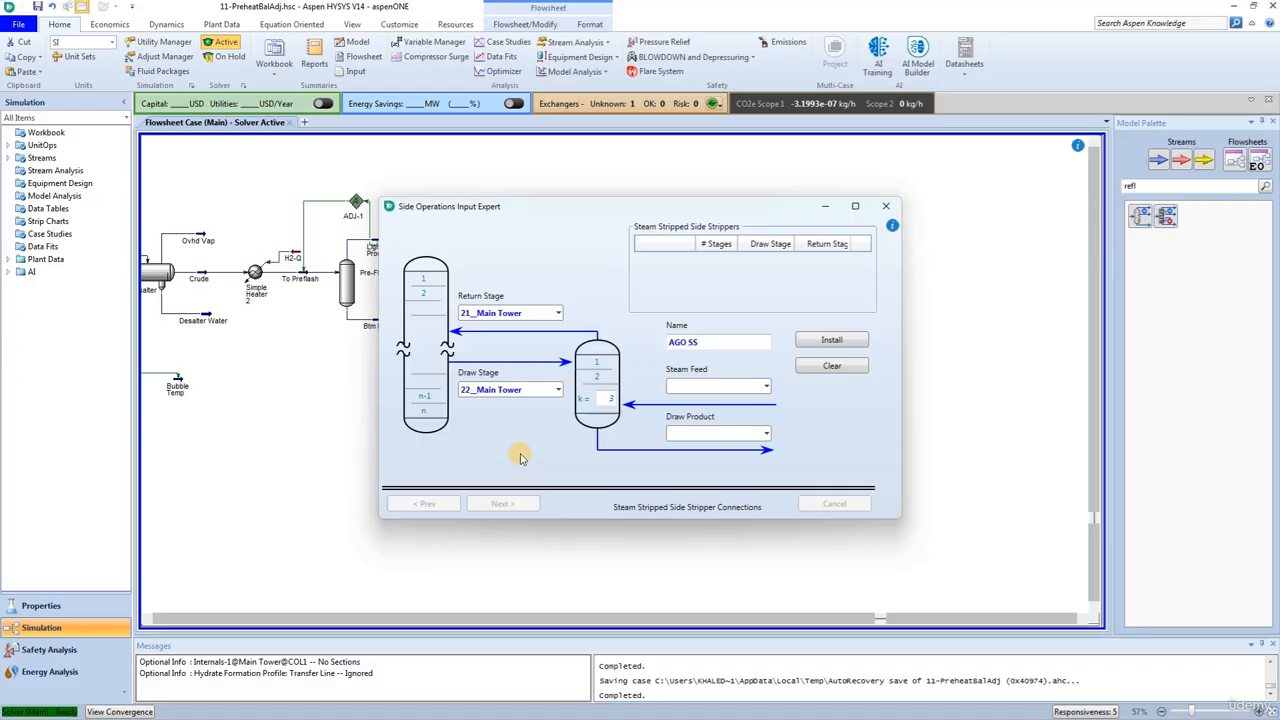
Step: Name the side stripper's steam feed AGO Steam and its draw product AGO Prod, and install the stripper
click(732, 386)
text(A)
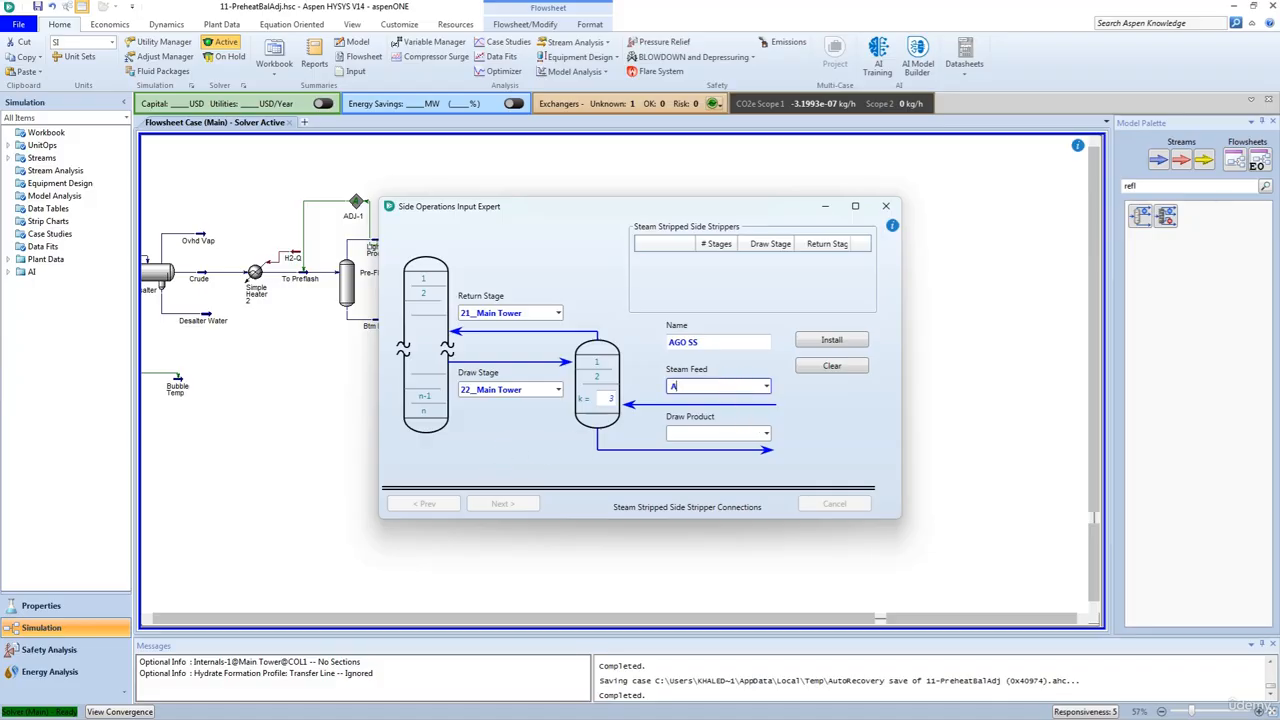
text(GO Steam)
click(676, 430)
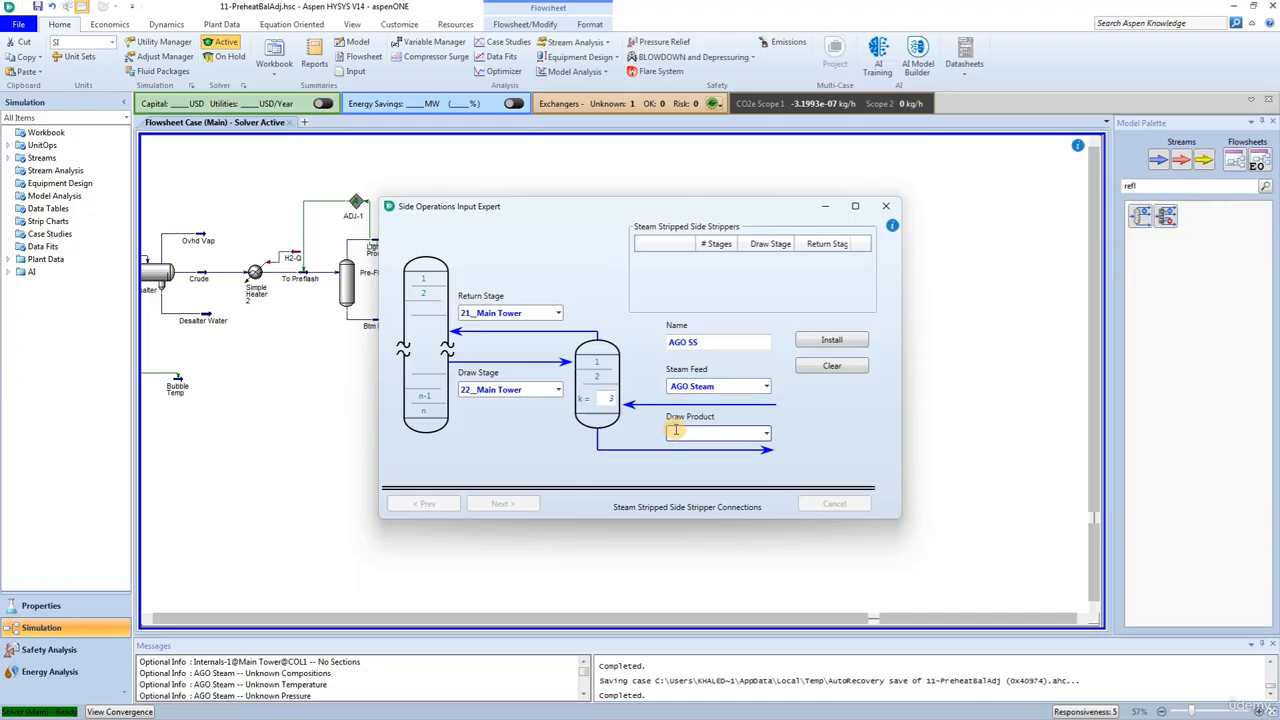
text(AGO Prod)
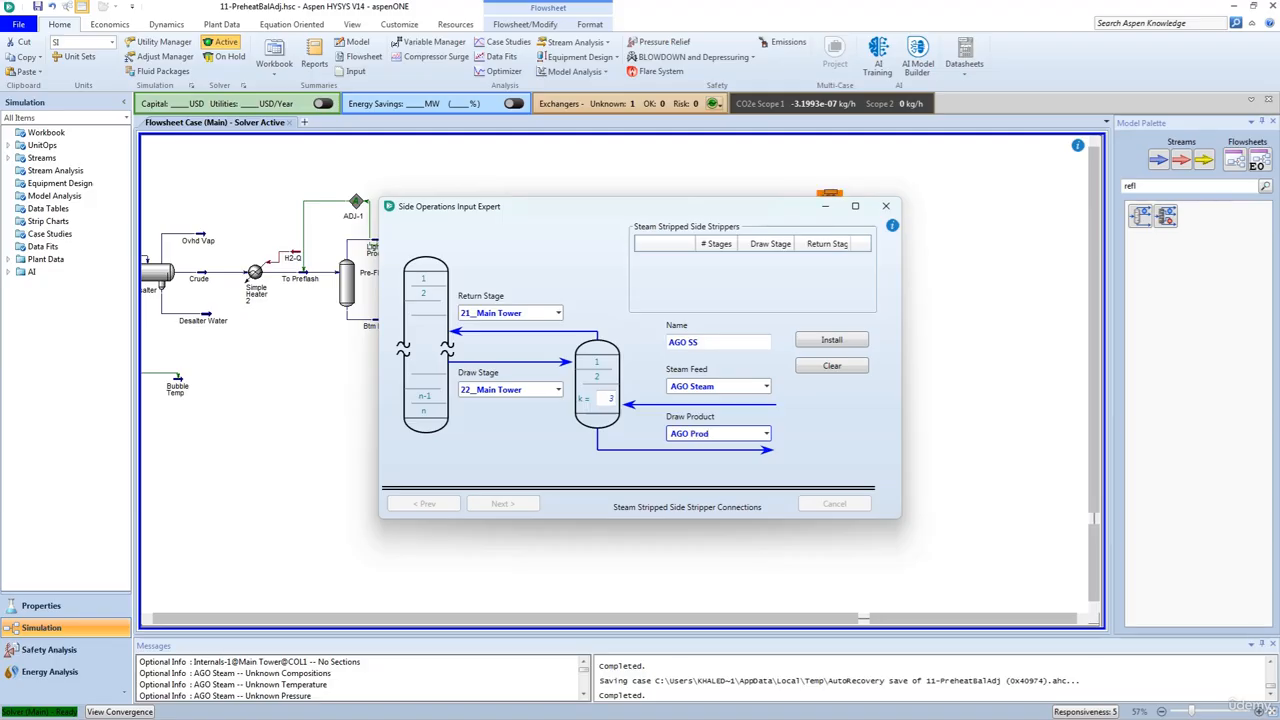
click(676, 431)
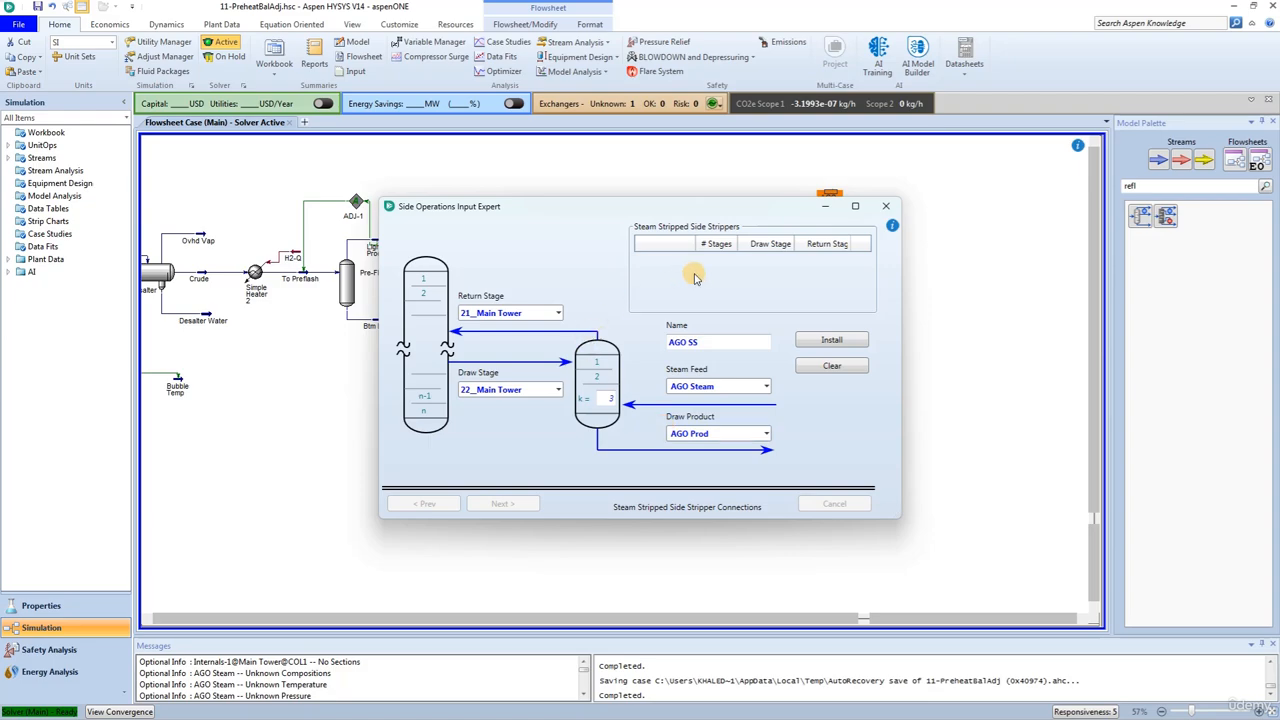
click(831, 340)
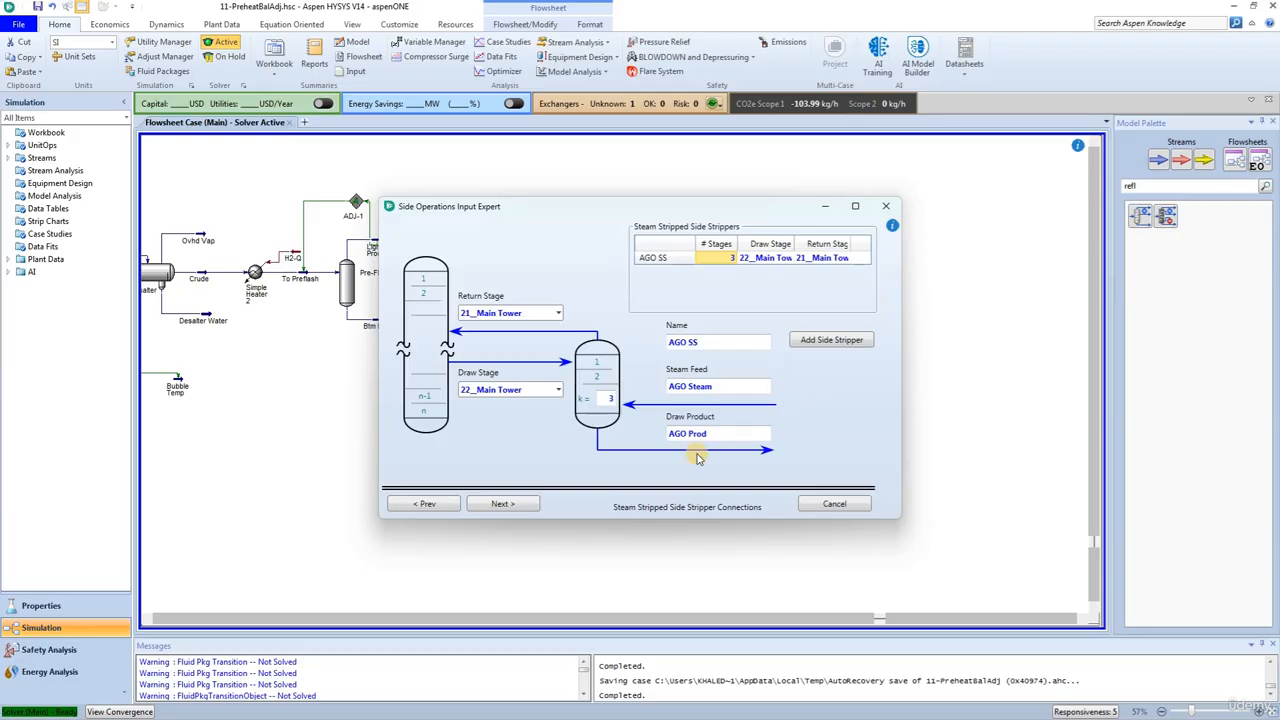
Step: Advance the Side Operations Input Expert past the side rectifiers and add a pump-around named AGO PA
click(502, 507)
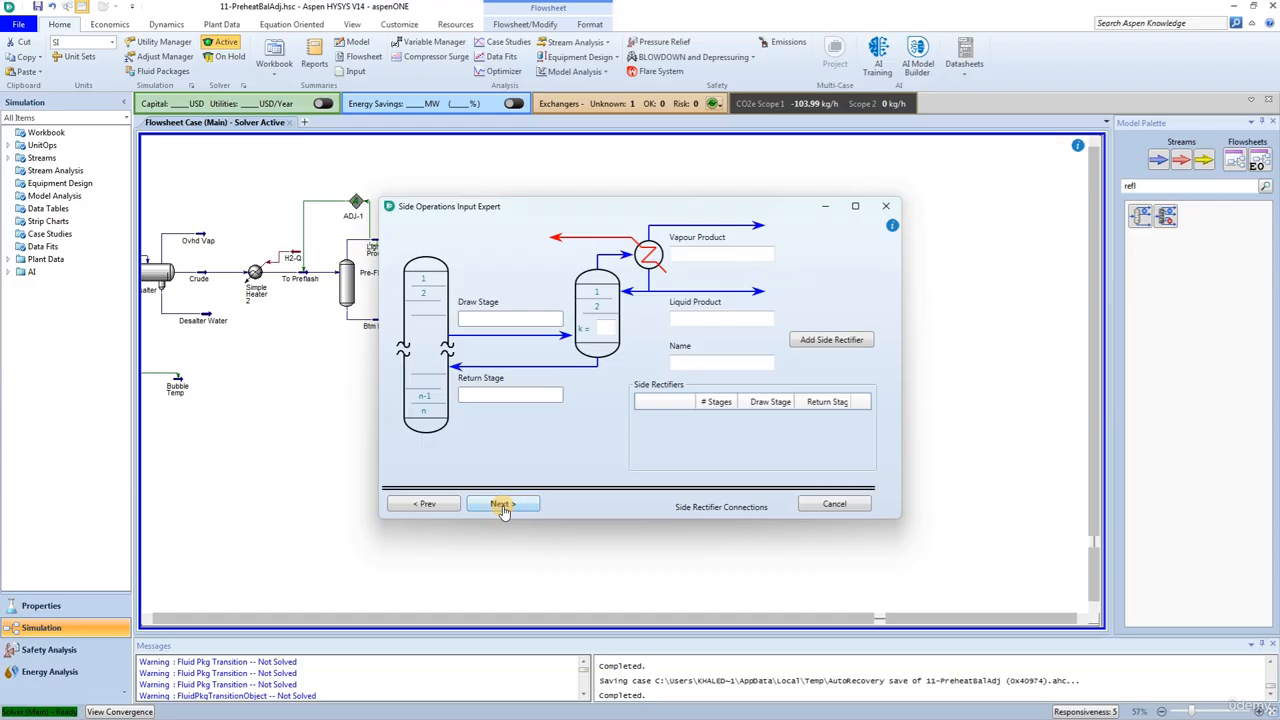
click(502, 506)
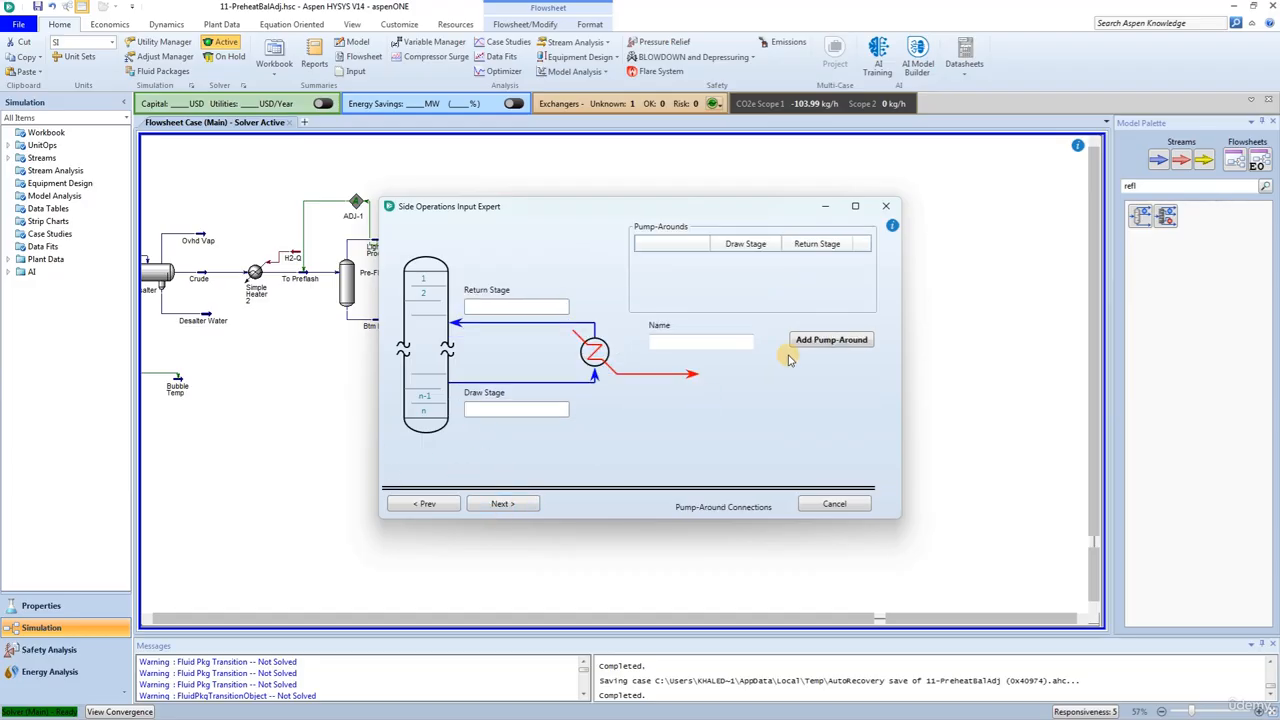
click(820, 340)
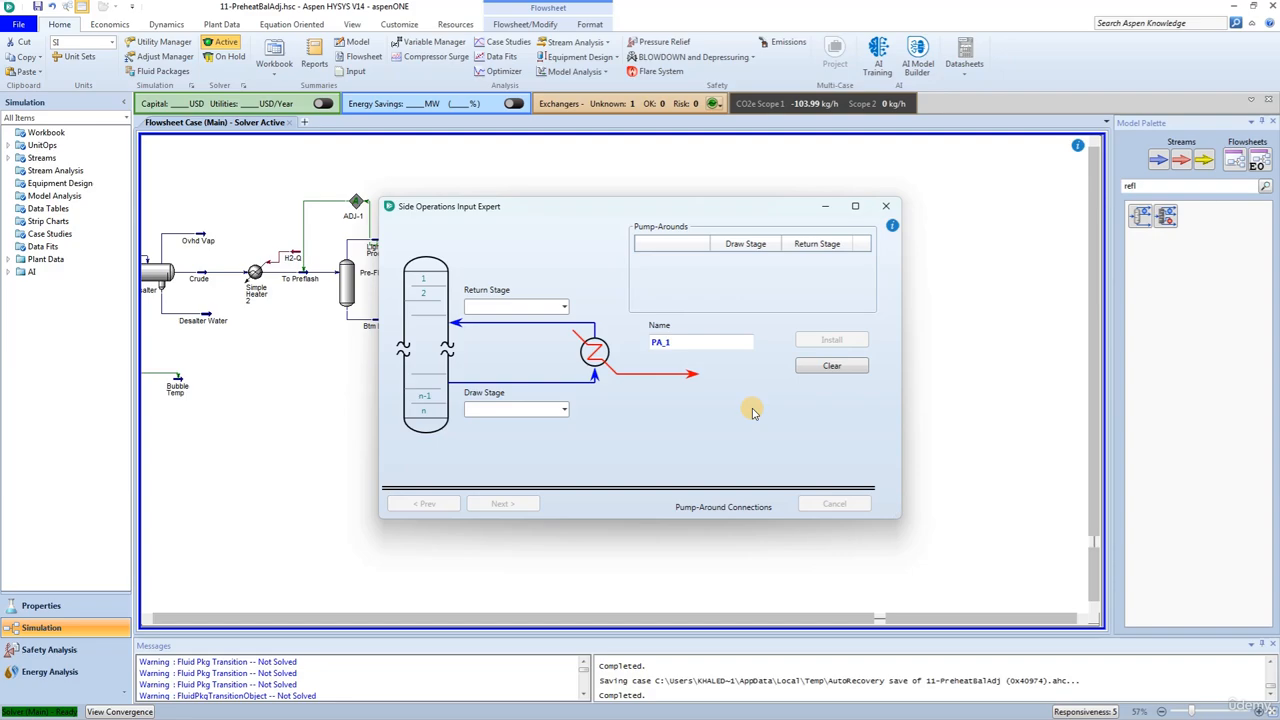
click(699, 342)
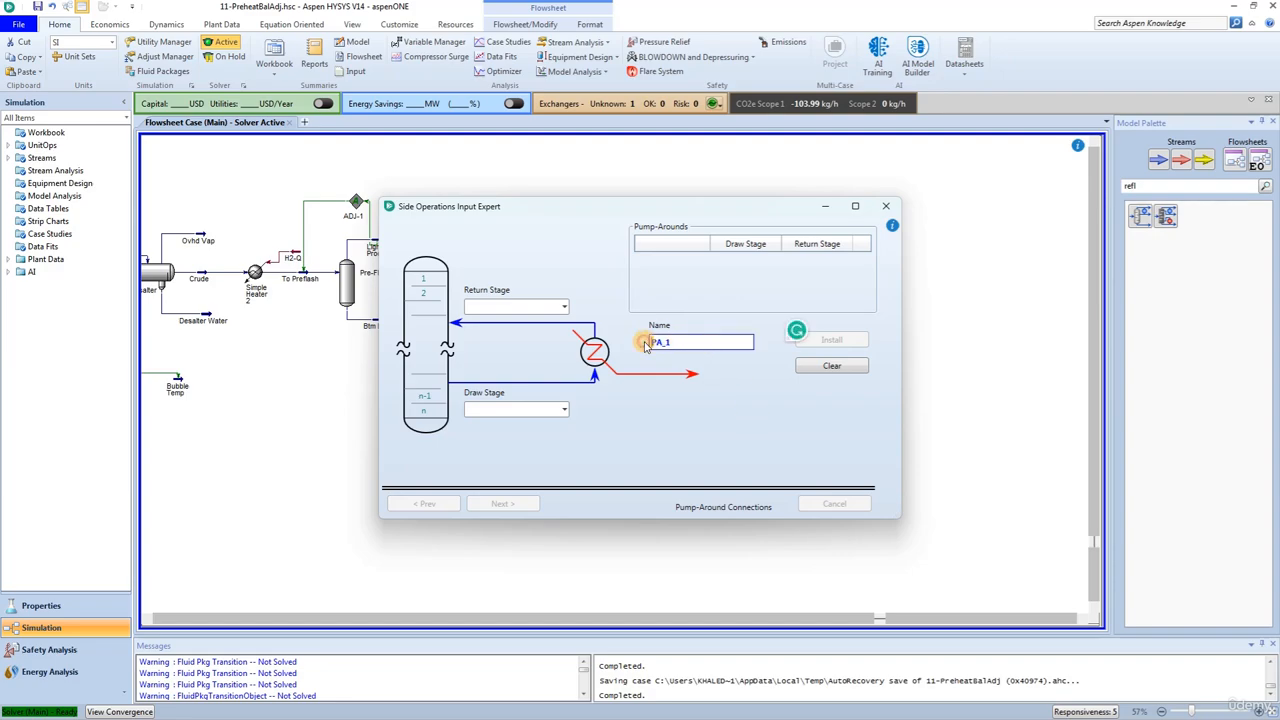
text(AGO PA)
key(Return)
Step: Set the AGO PA return stage to 21__Main Tower and draw stage to 22__Main Tower, install it, and close the expert
click(563, 307)
scroll(520, 391, down, 4)
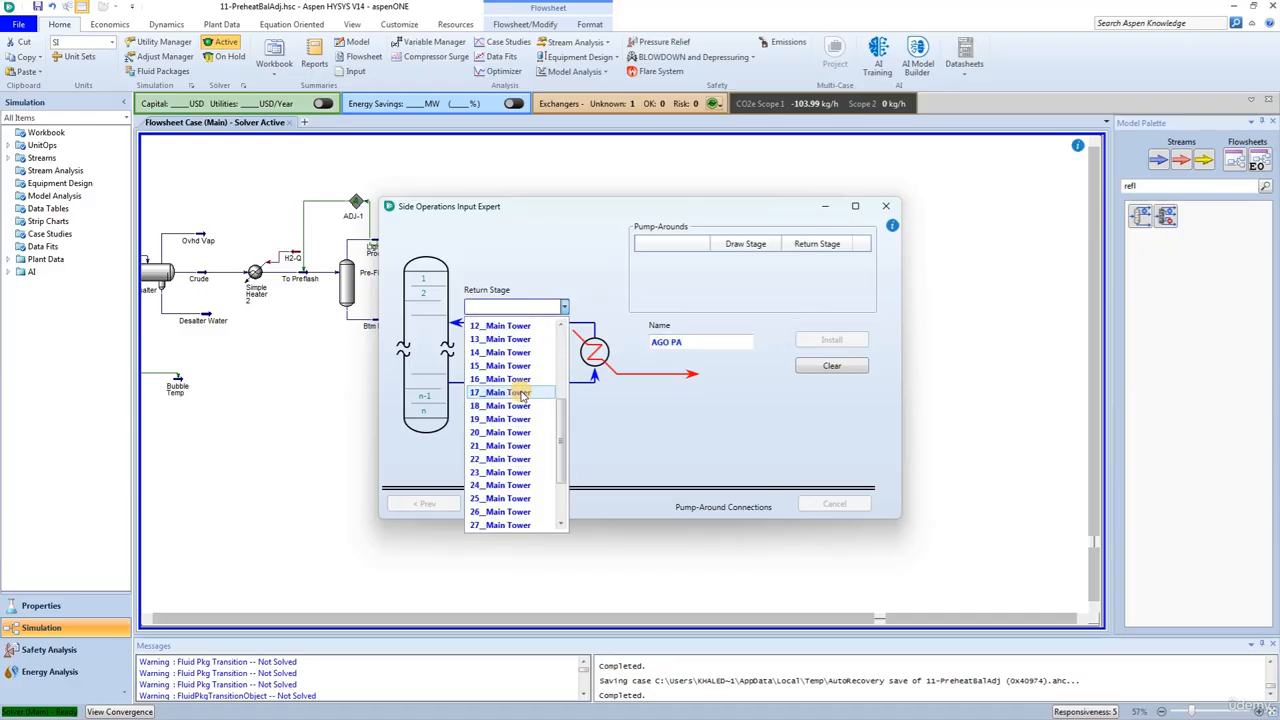
click(510, 427)
click(500, 410)
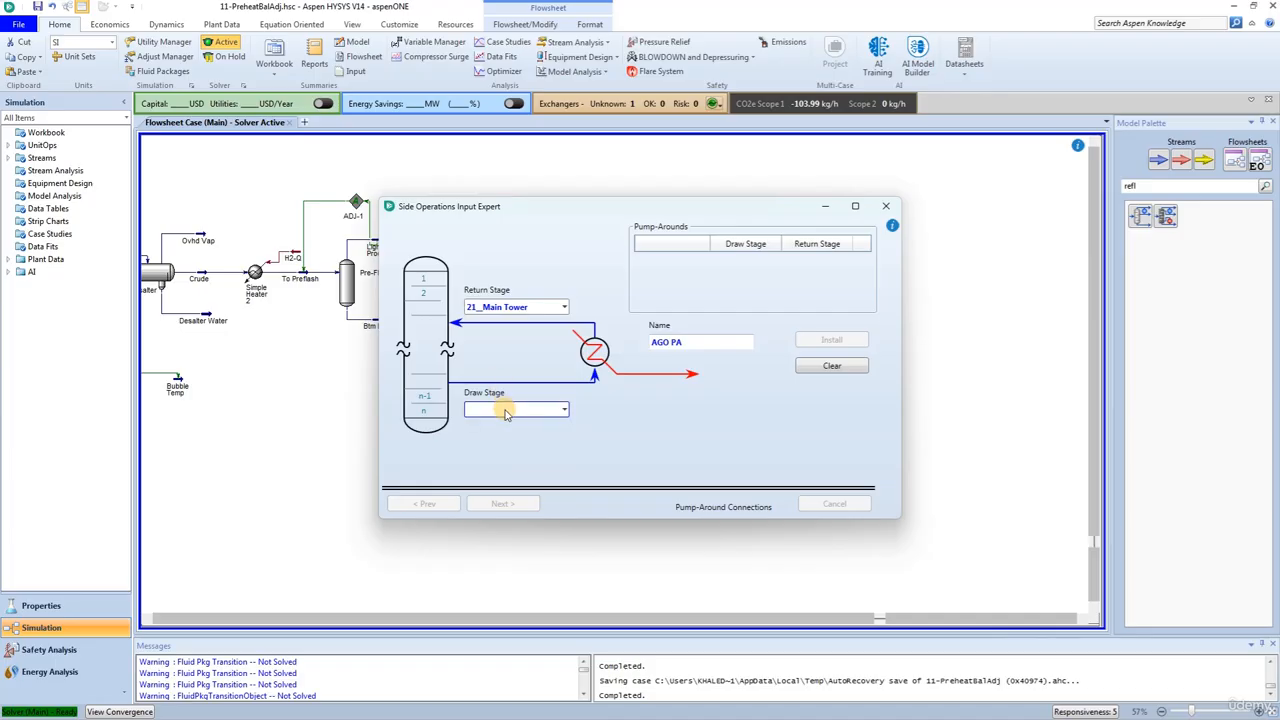
click(564, 410)
scroll(514, 455, down, 4)
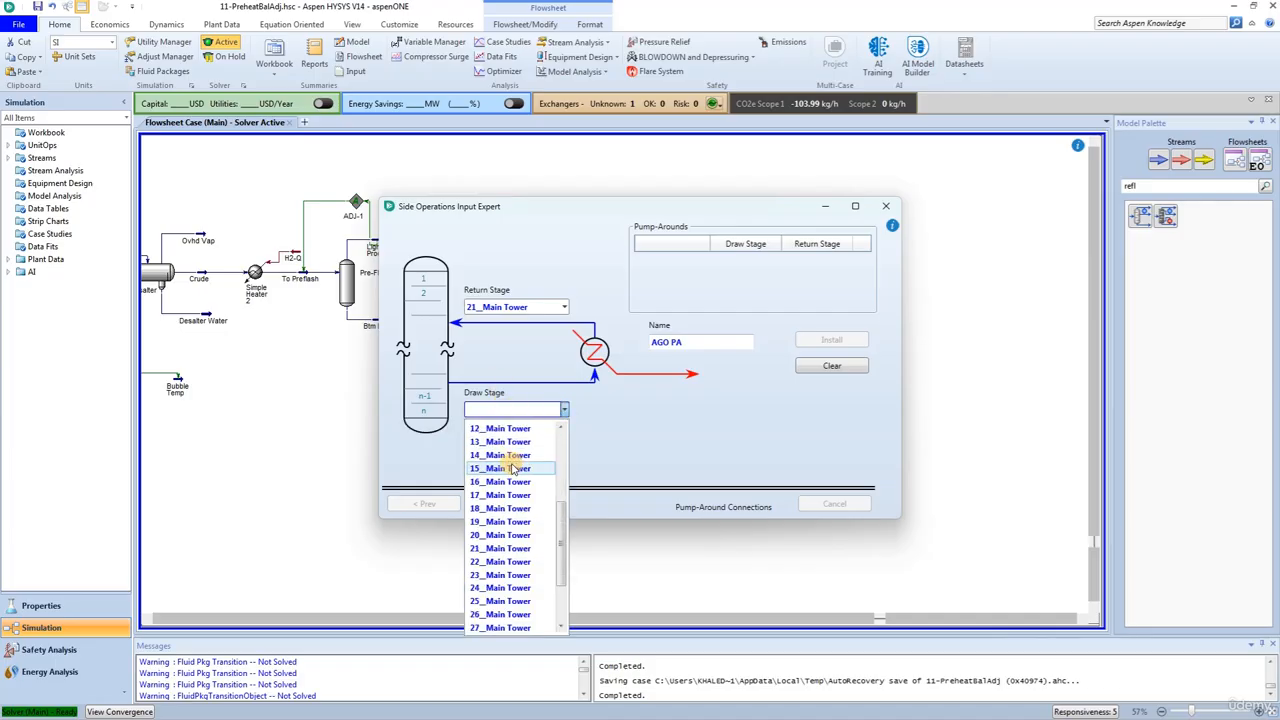
click(500, 562)
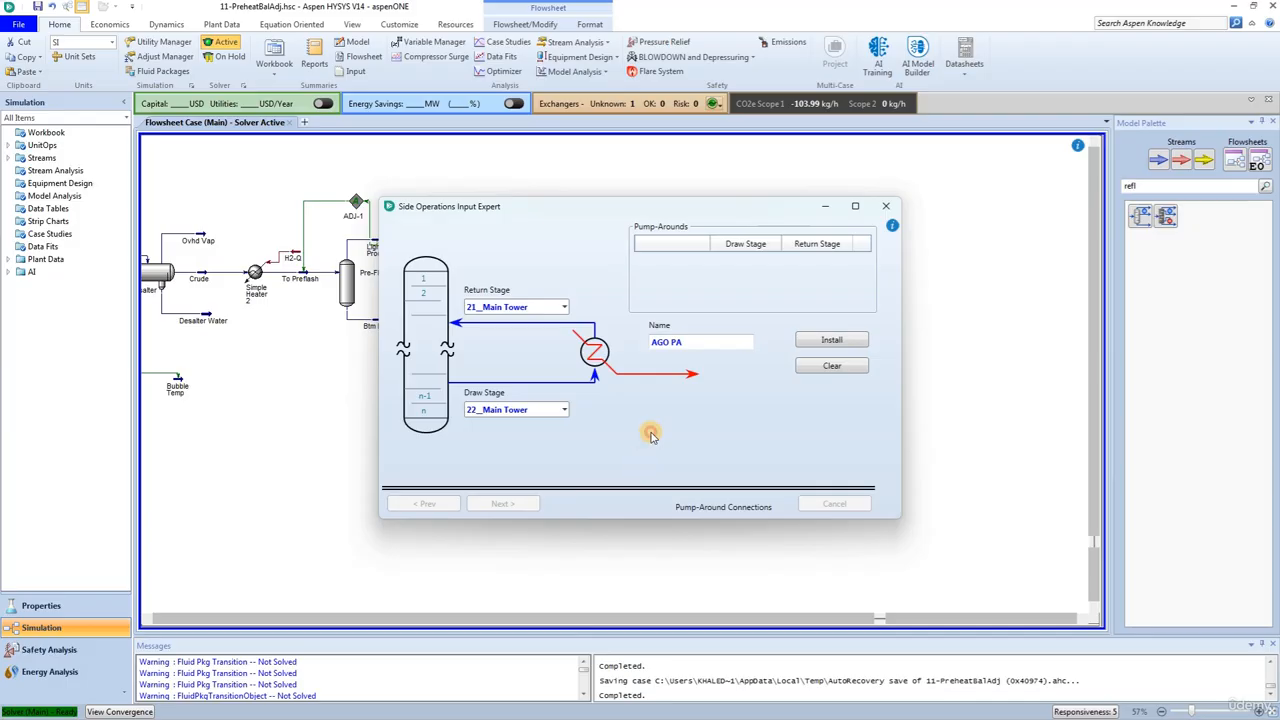
click(831, 340)
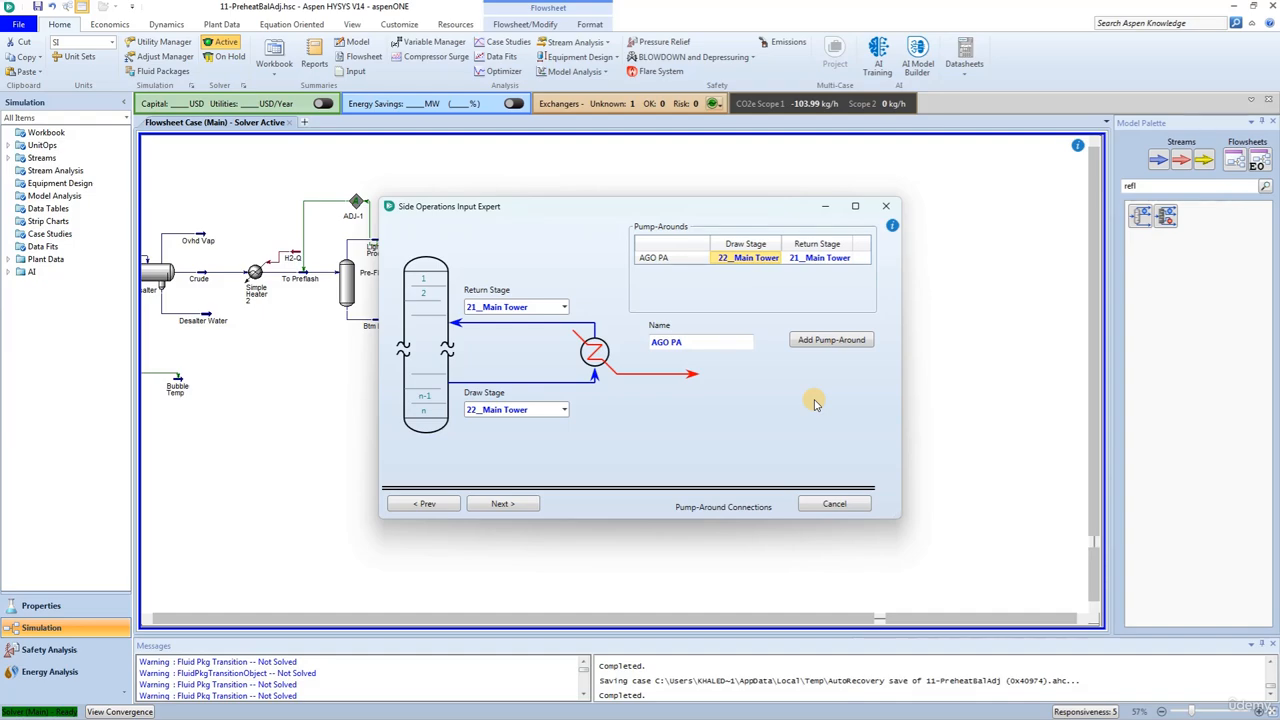
click(885, 206)
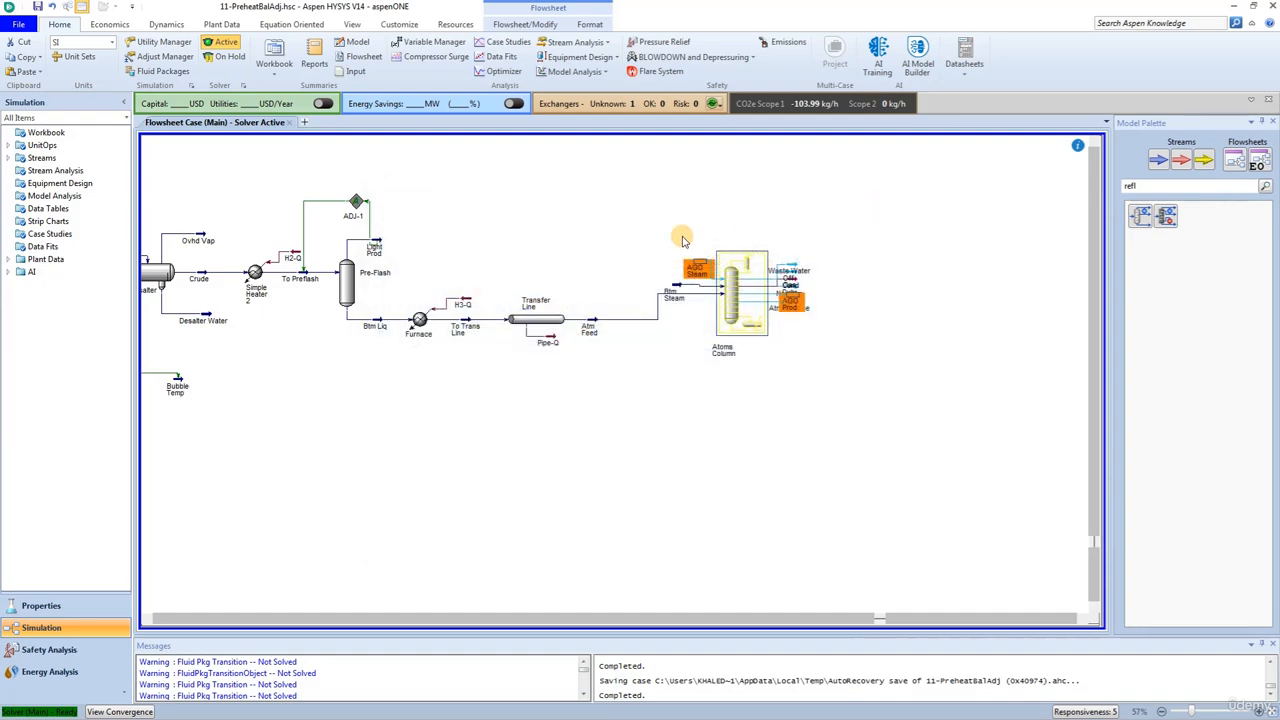
Step: Open the Atoms Column's Monitor specifications and set the AGO SS Prod Flow spec to 30 m3/h
double_click(741, 321)
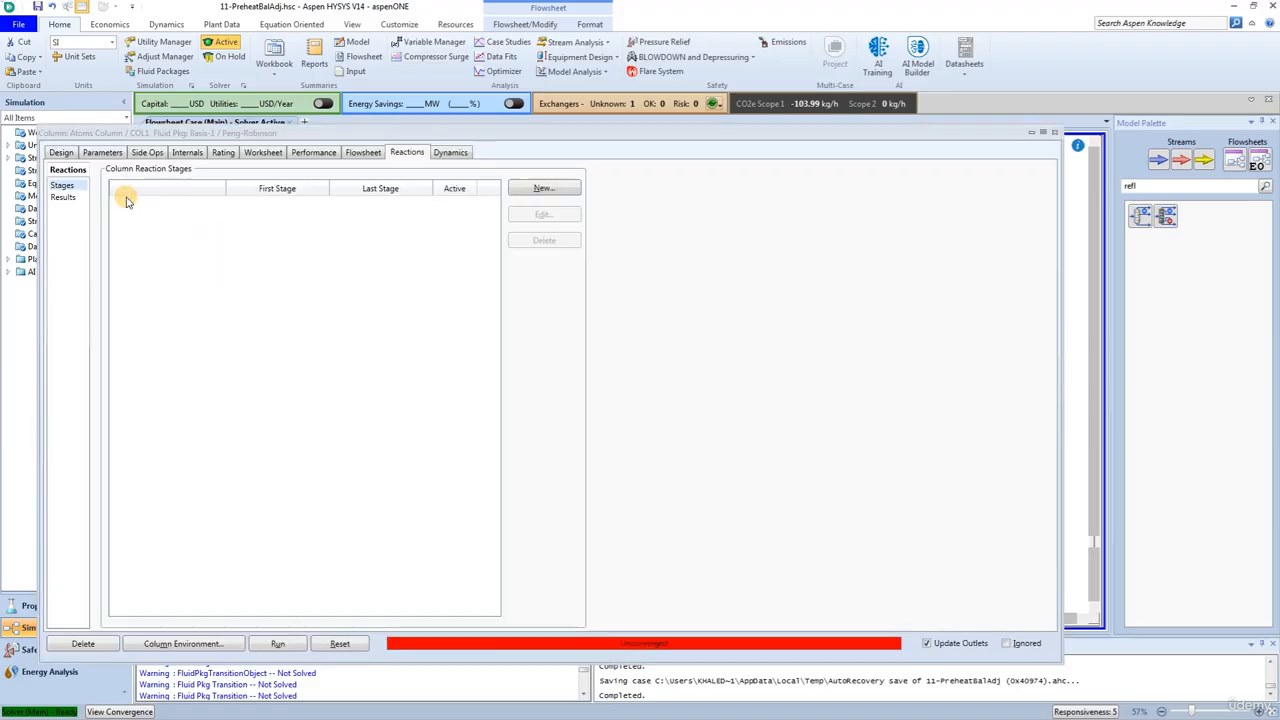
click(60, 152)
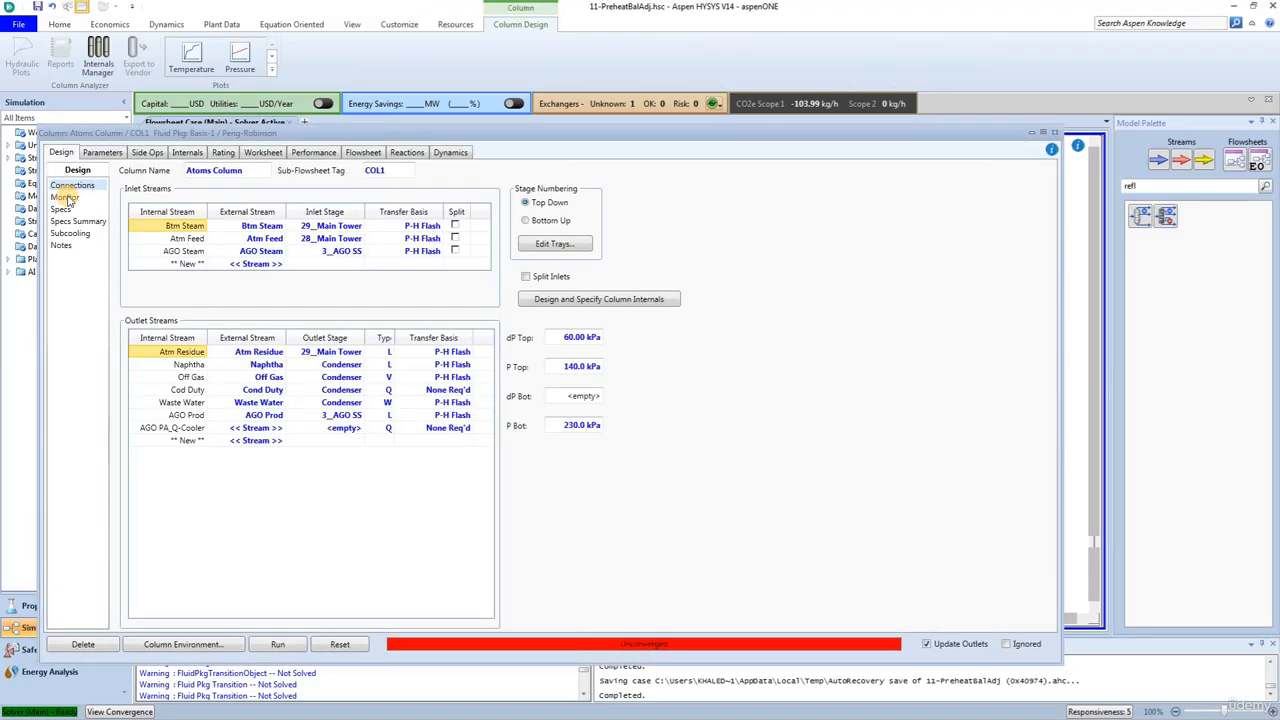
click(65, 198)
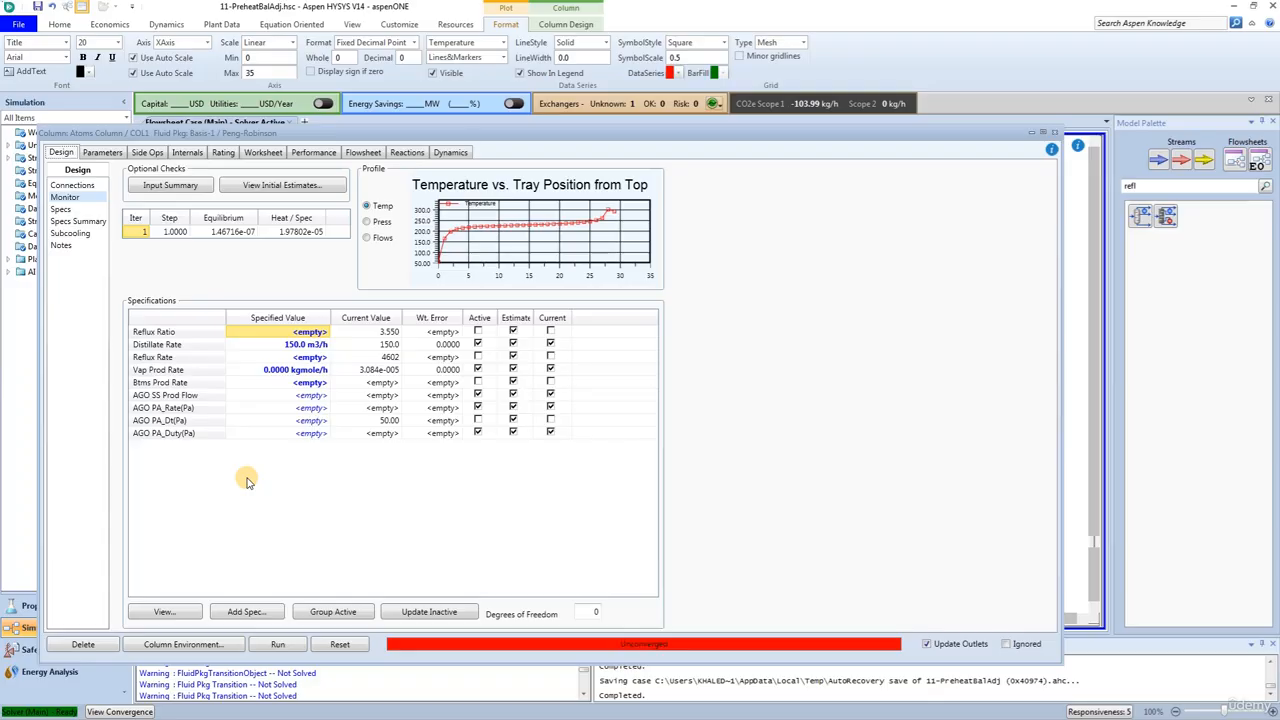
double_click(157, 399)
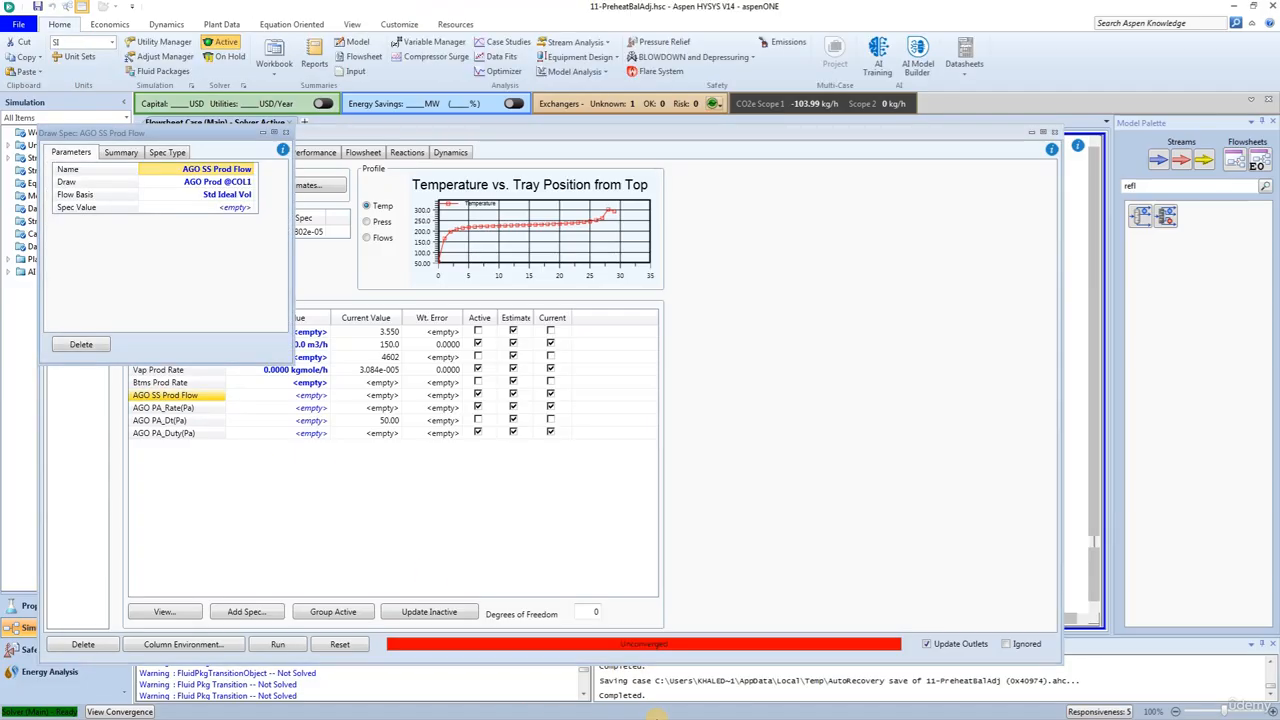
click(227, 209)
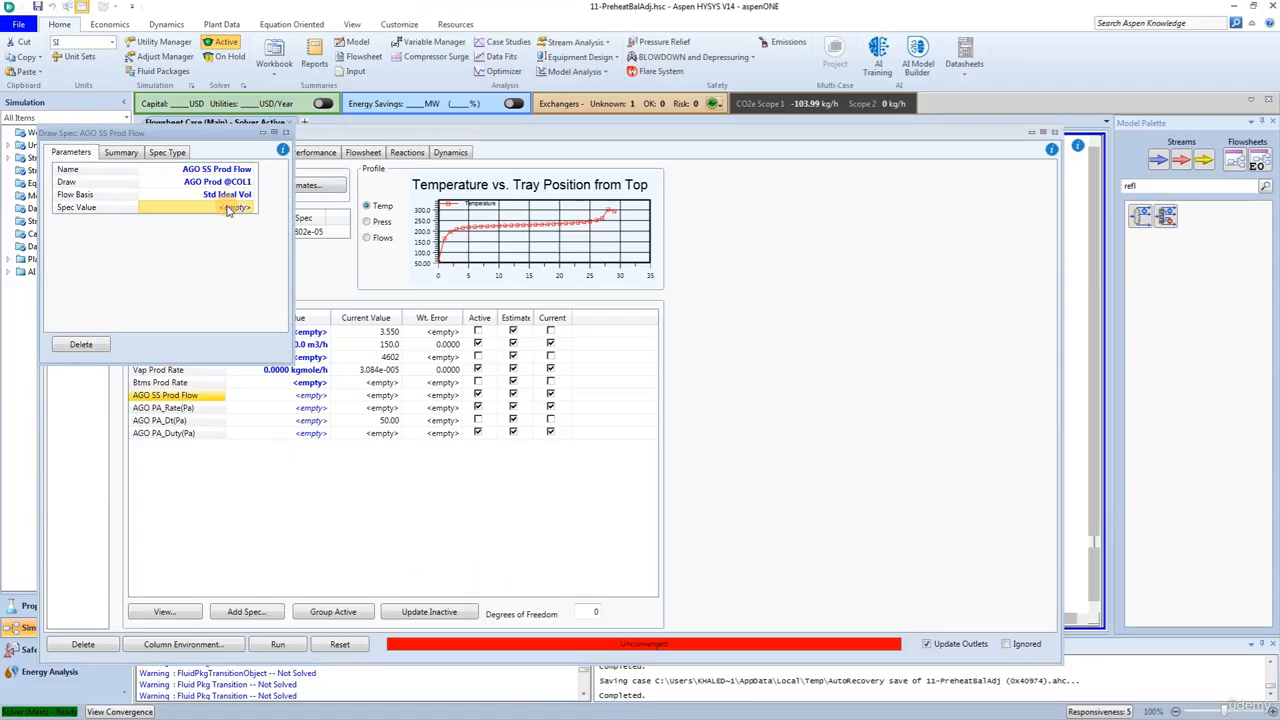
text(30)
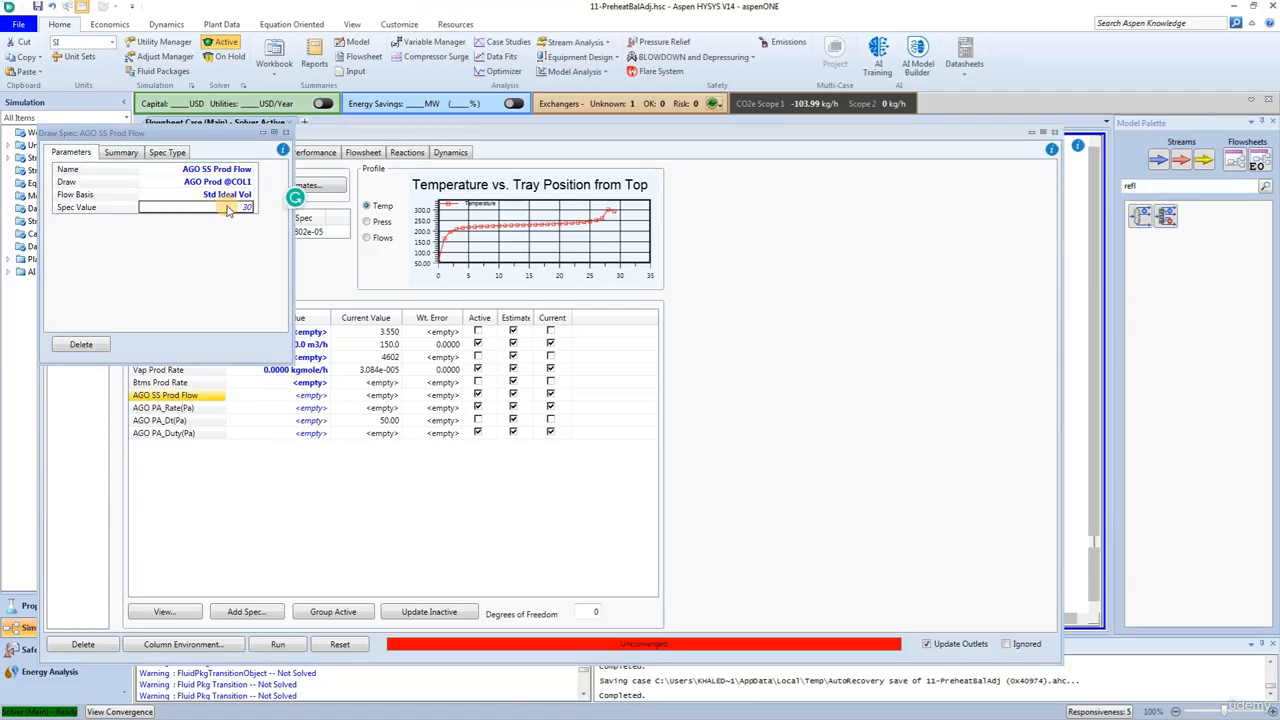
key(Return)
click(286, 133)
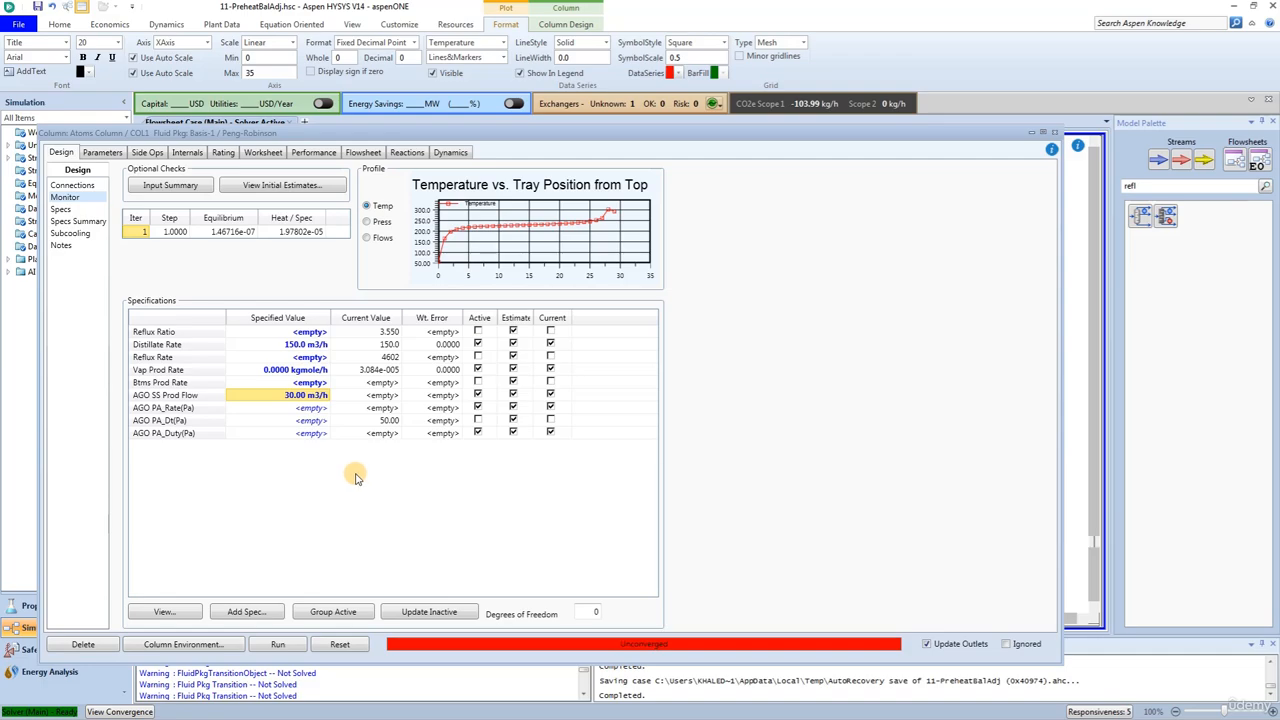
Step: Set the AGO PA_Rate(Pa) specification to 200 m3/h
click(289, 410)
text(3)
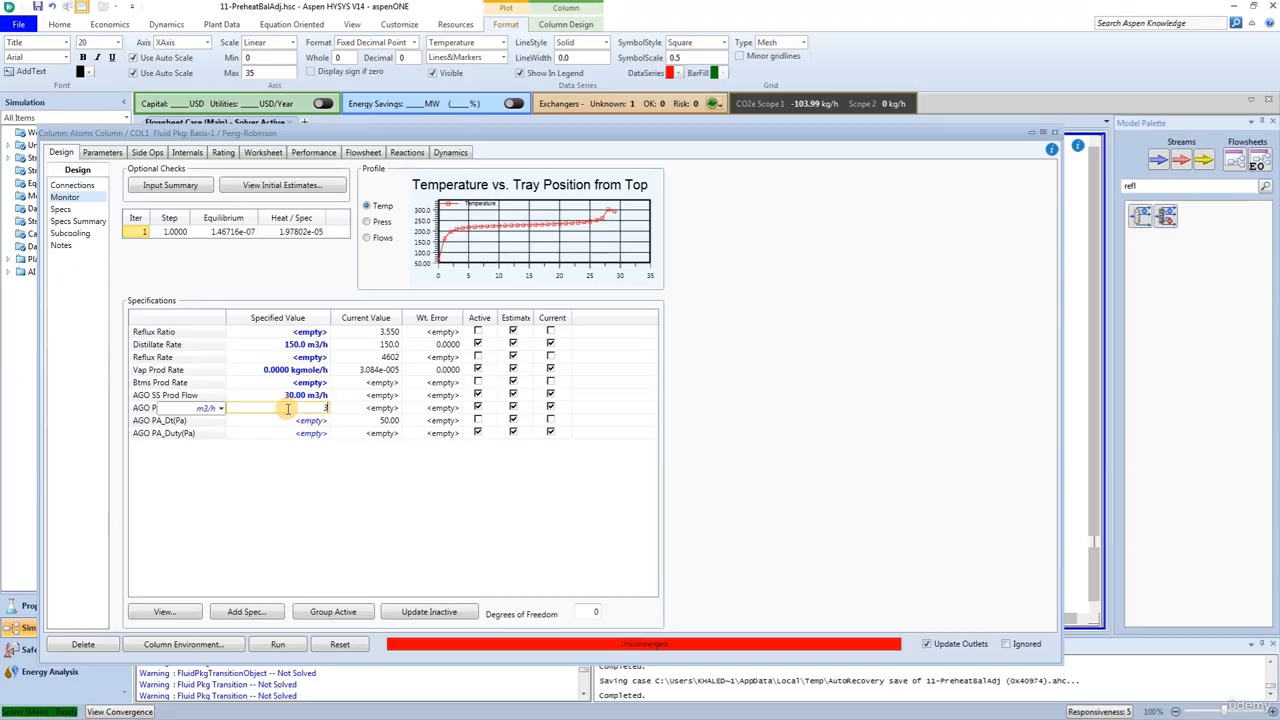
key(BackSpace)
text(200)
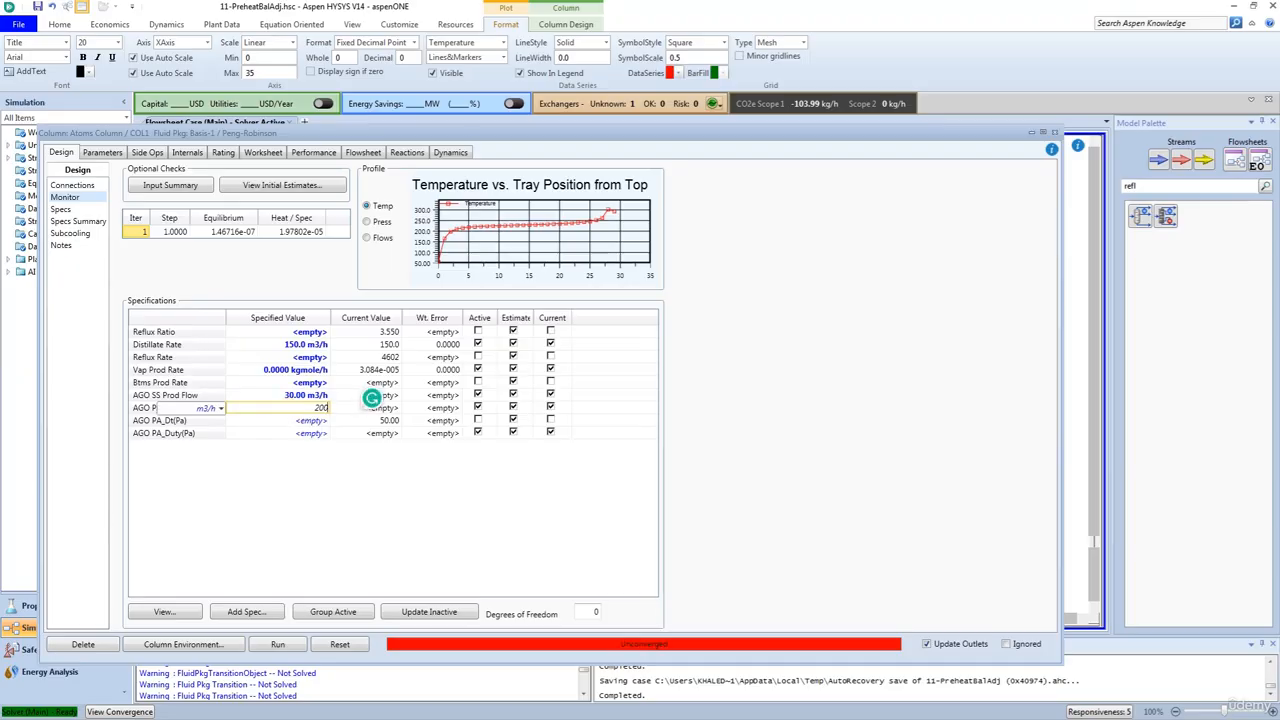
key(Return)
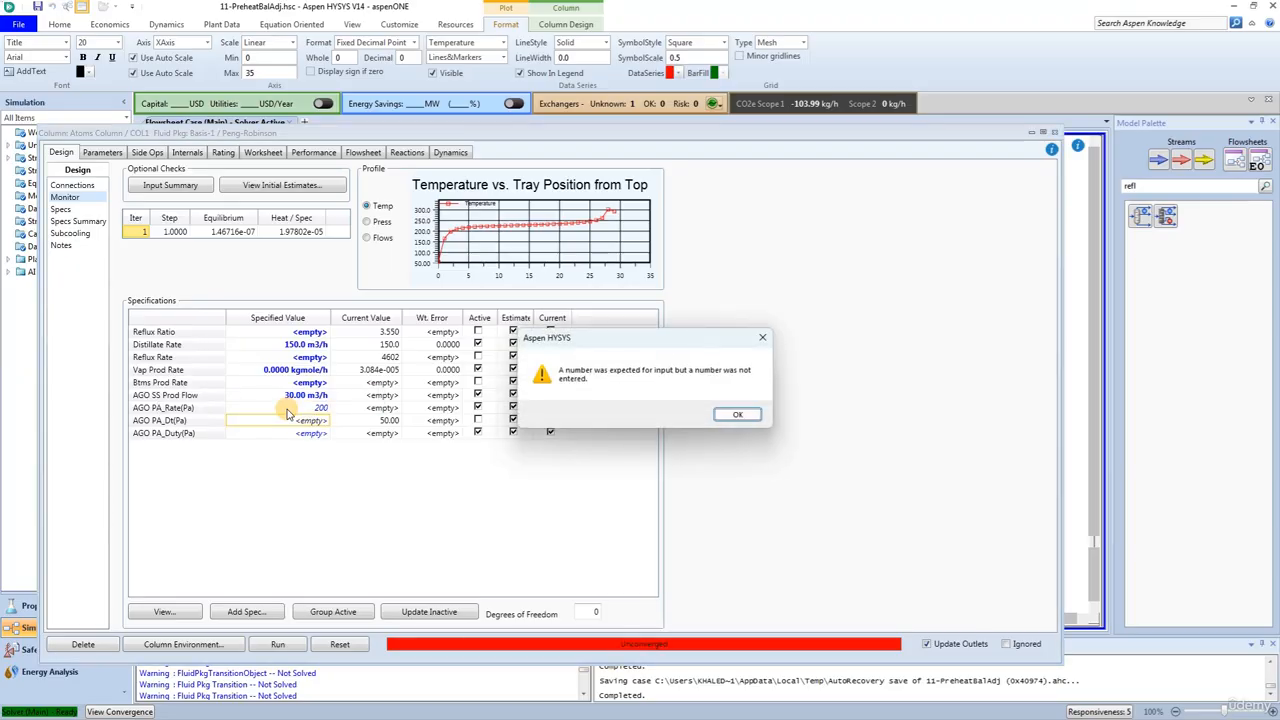
key(Return)
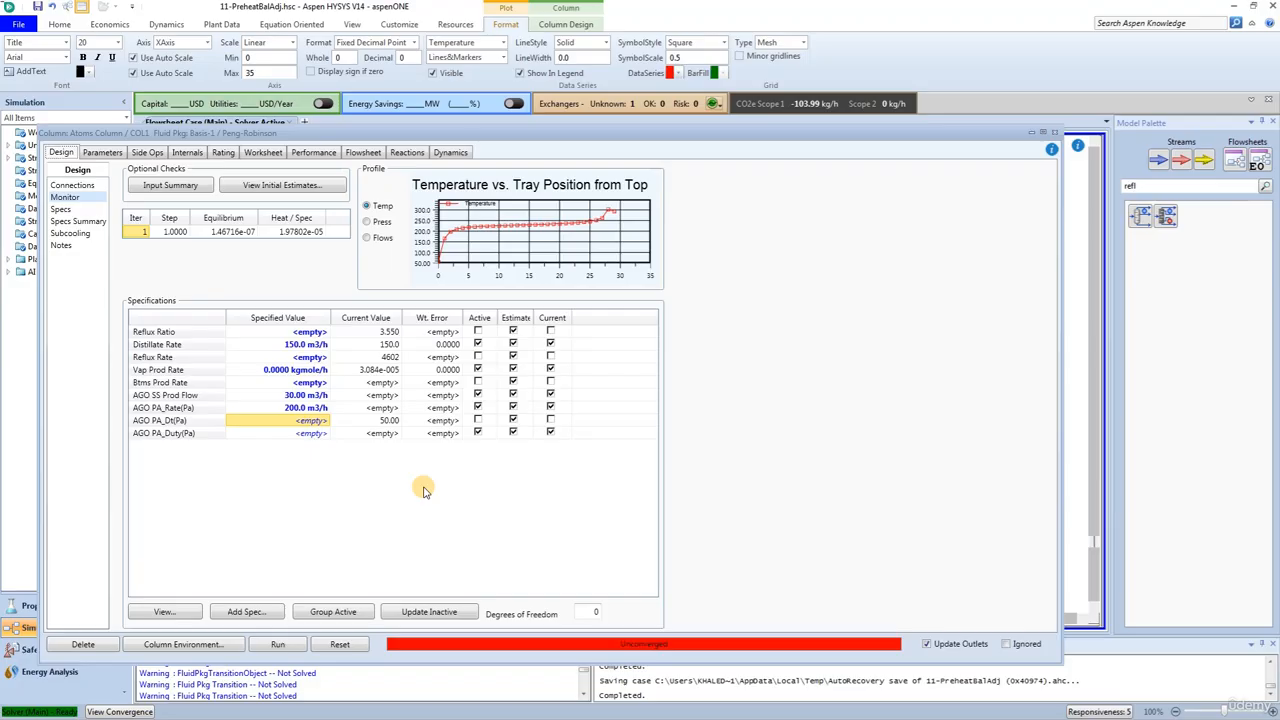
Step: Set the AGO PA_Duty(Pa) specification to 35000000 Btu/hr and return to the main flowsheet
double_click(205, 433)
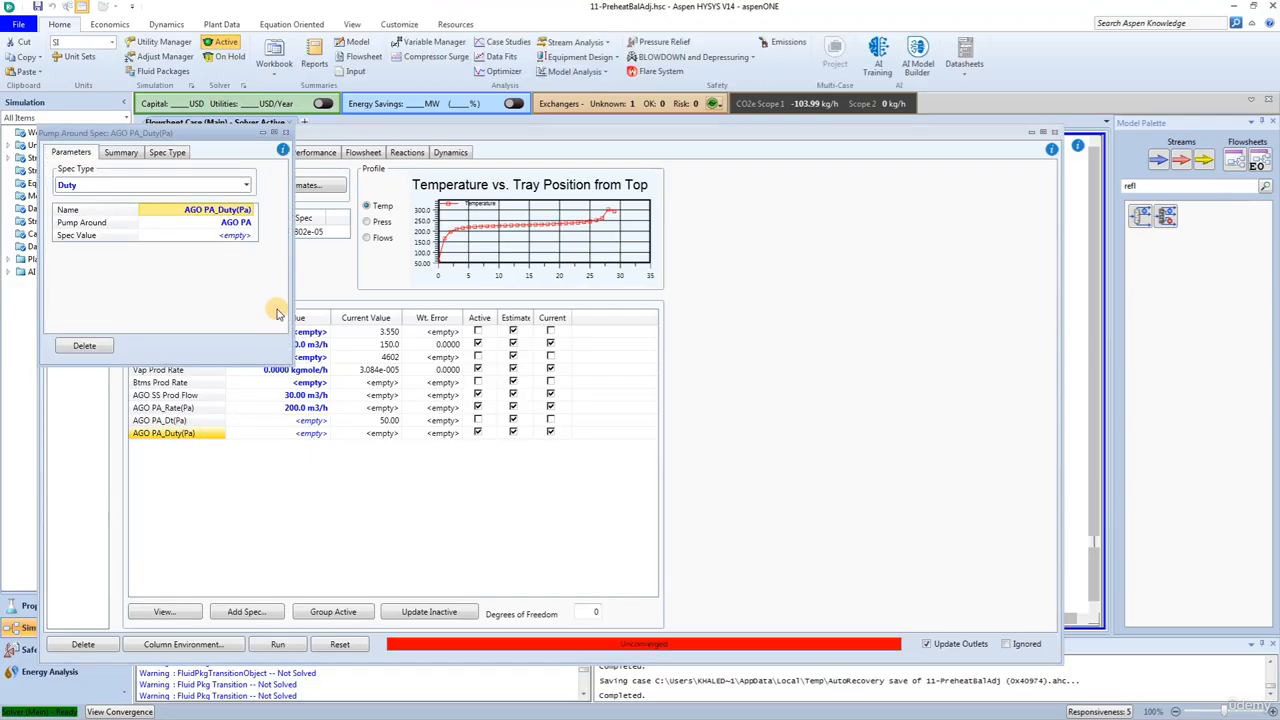
click(171, 237)
text(35)
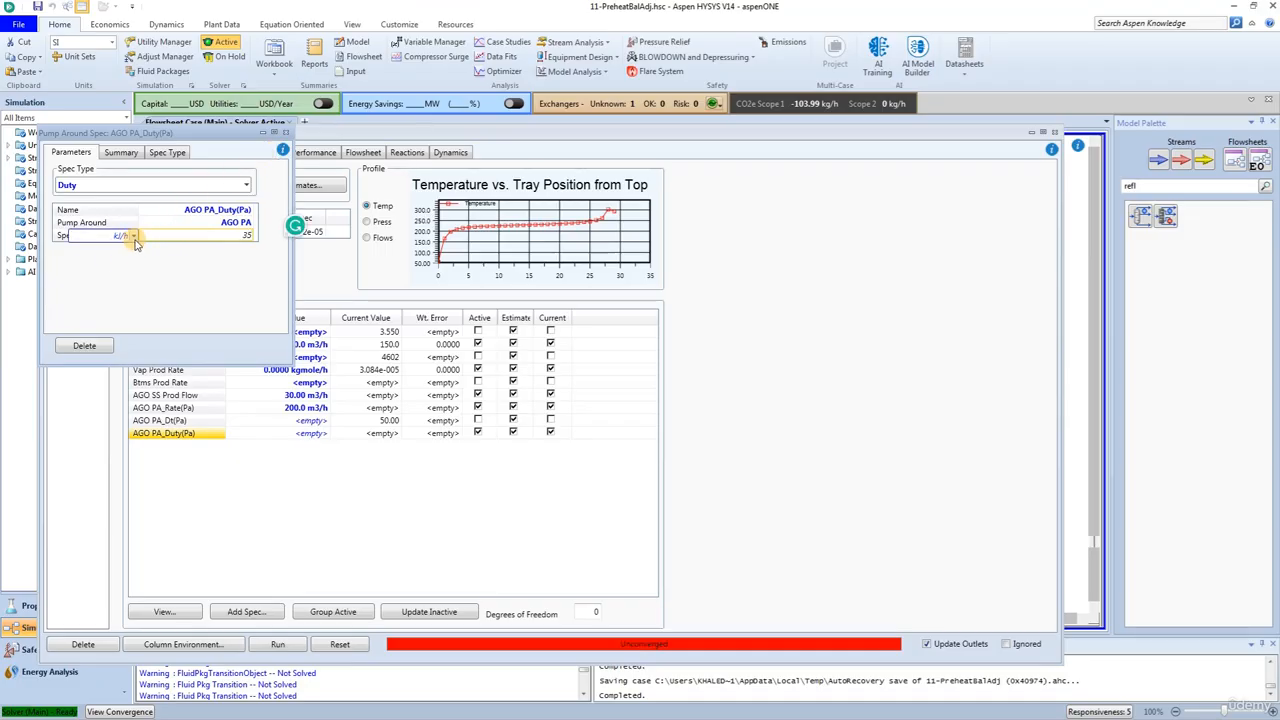
click(134, 237)
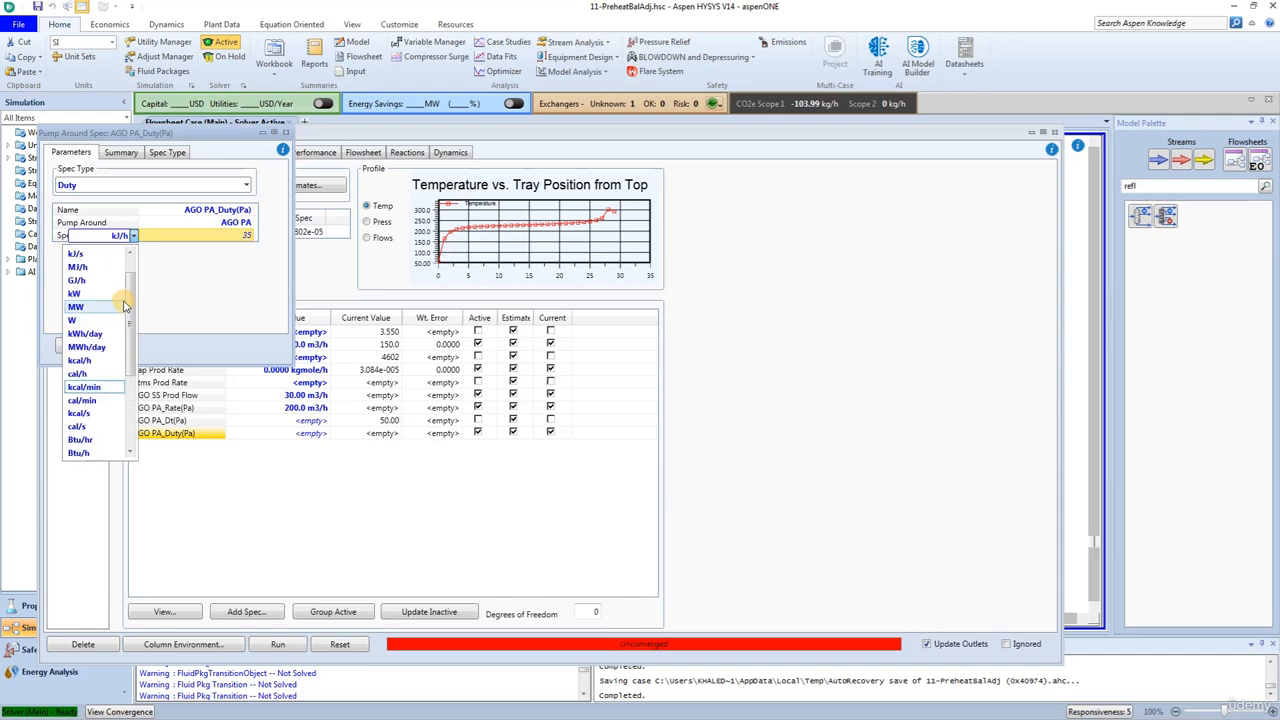
scroll(124, 305, down, 2)
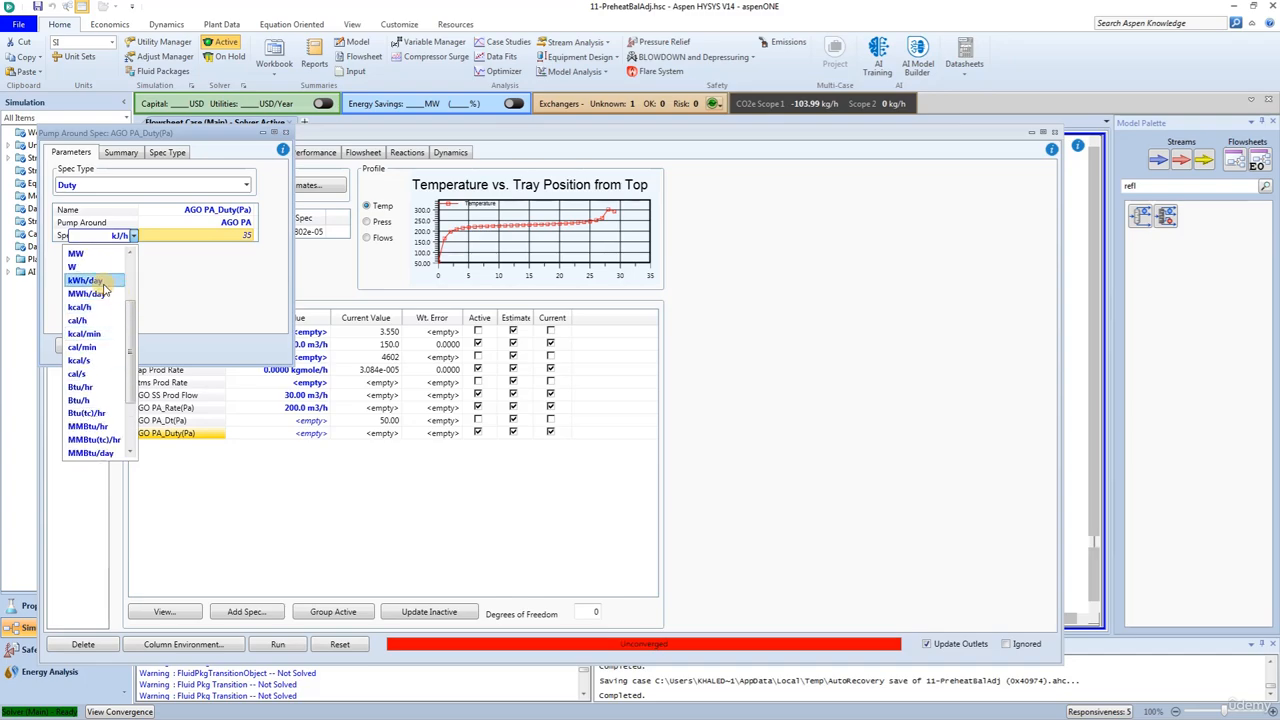
click(88, 393)
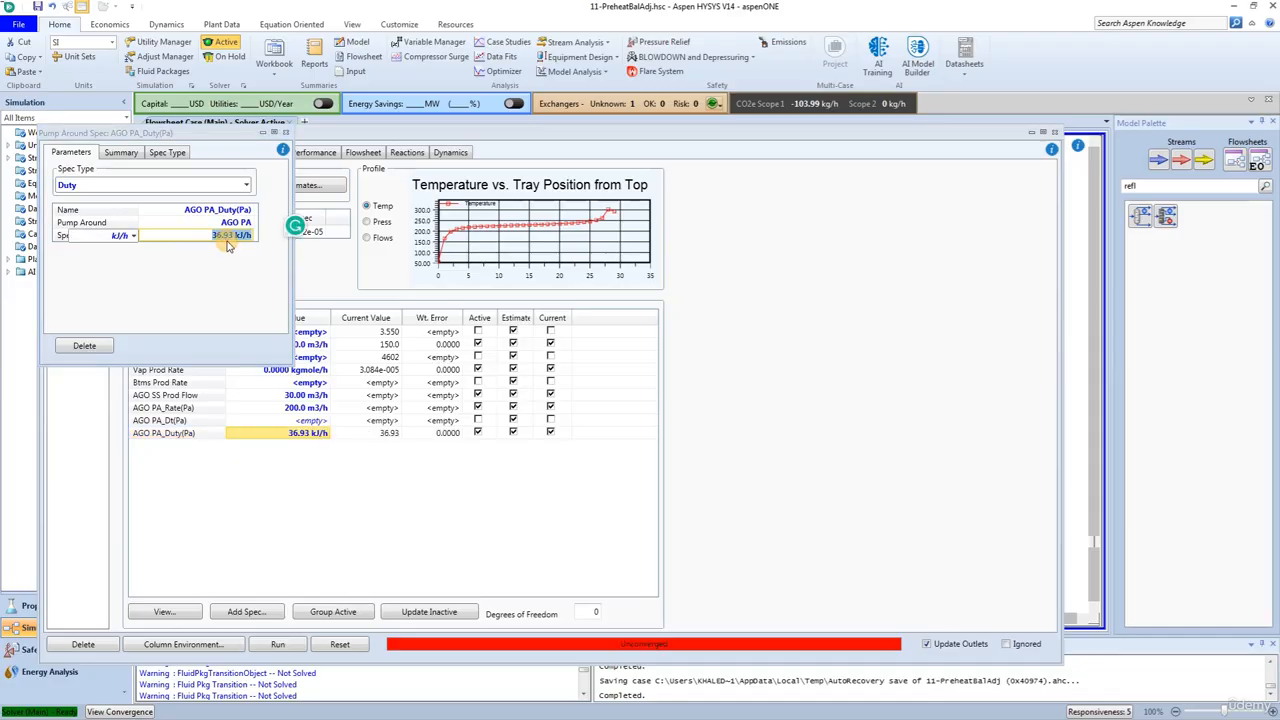
text(35000000)
click(132, 235)
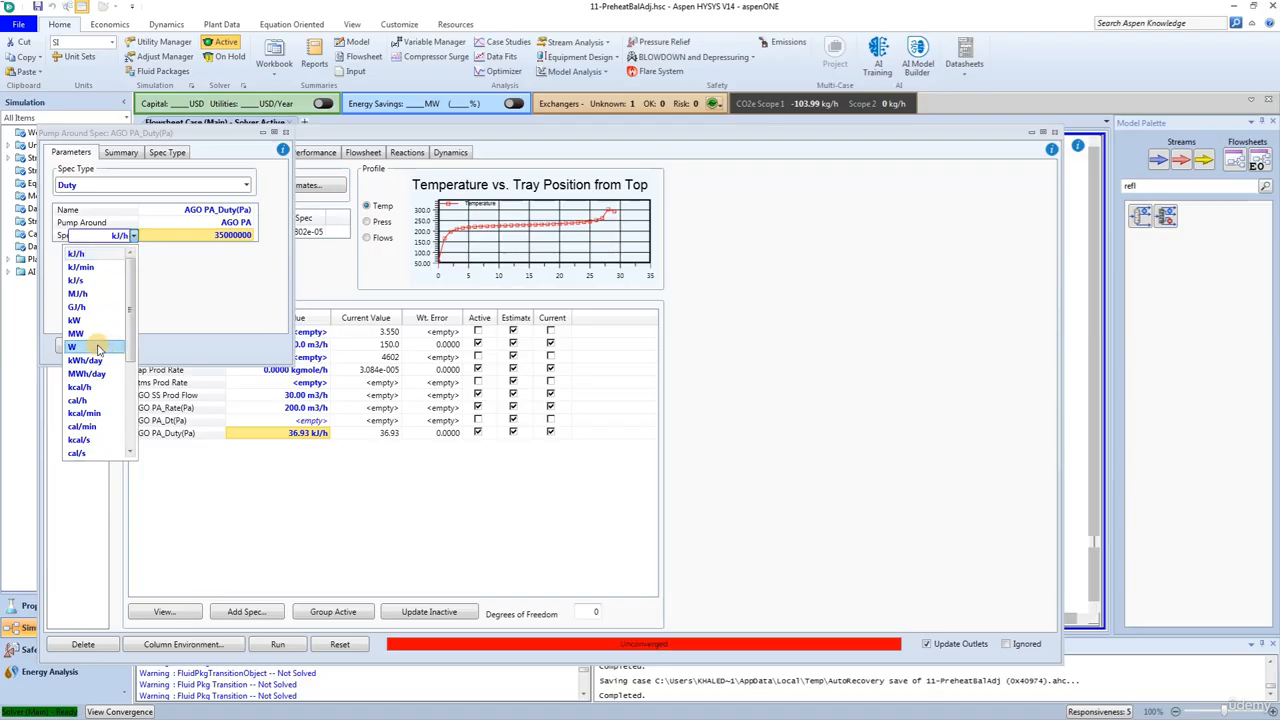
scroll(98, 349, down, 1)
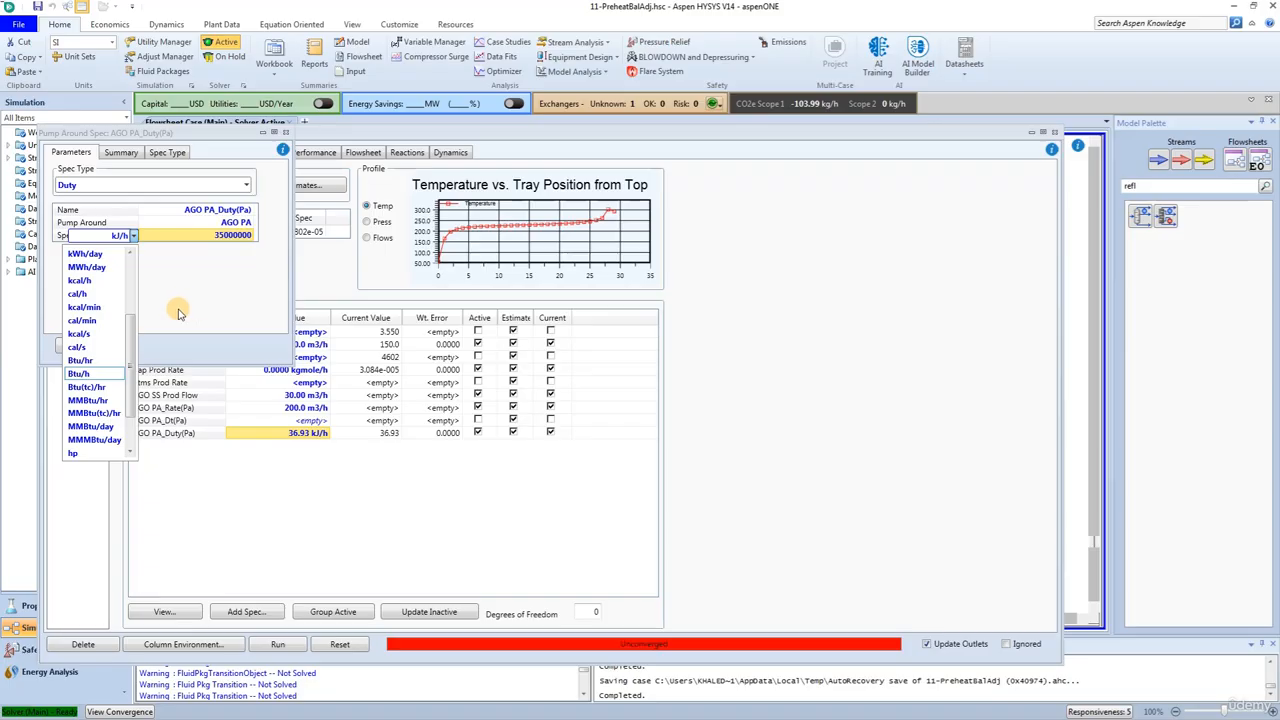
click(88, 362)
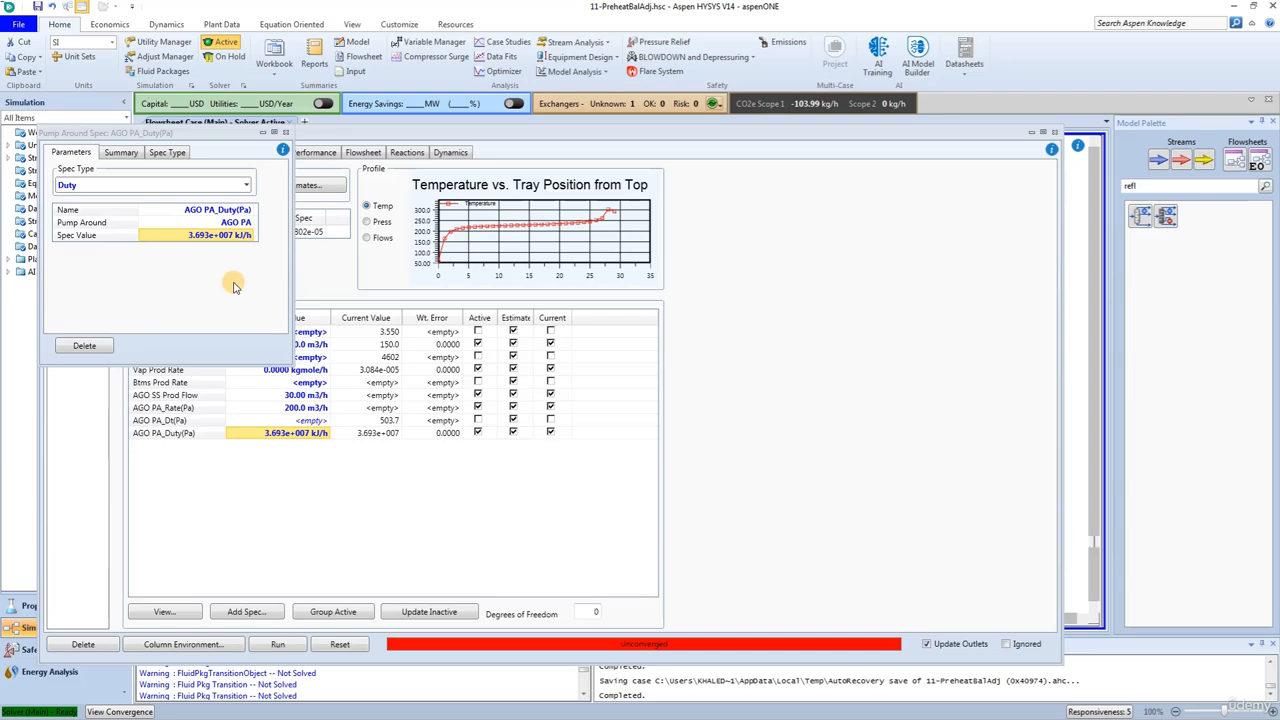
click(285, 132)
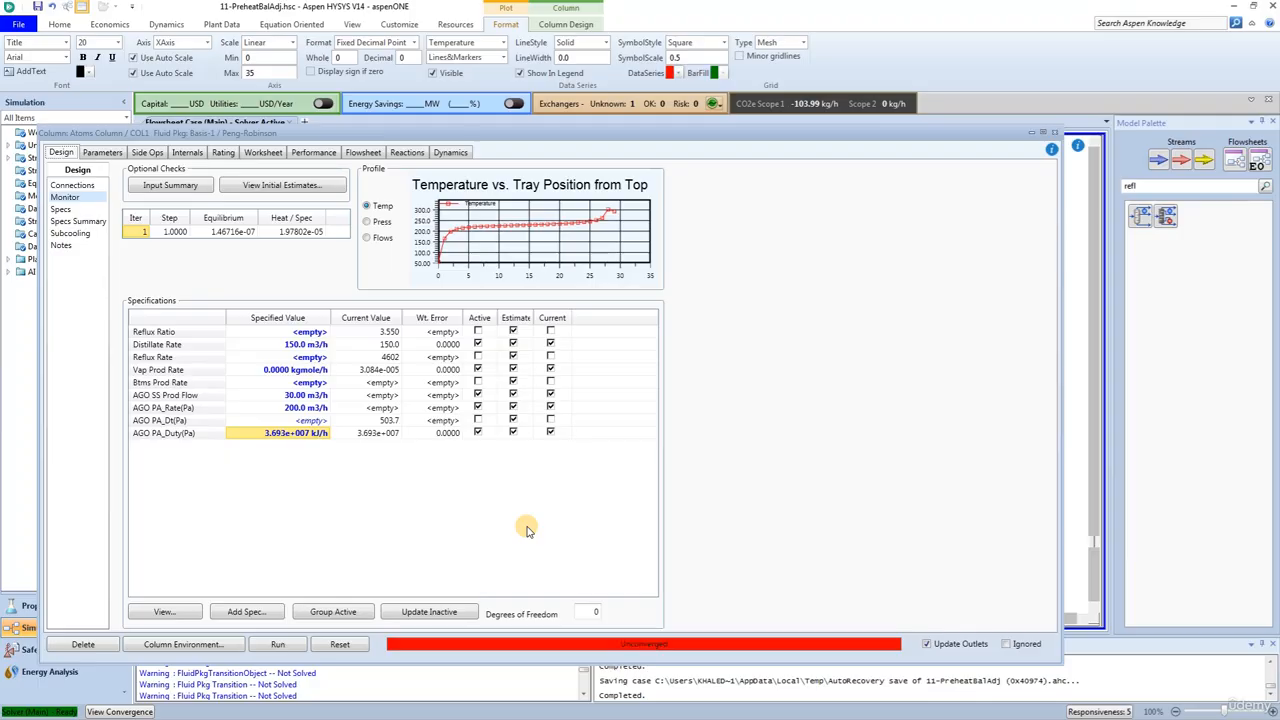
click(1055, 135)
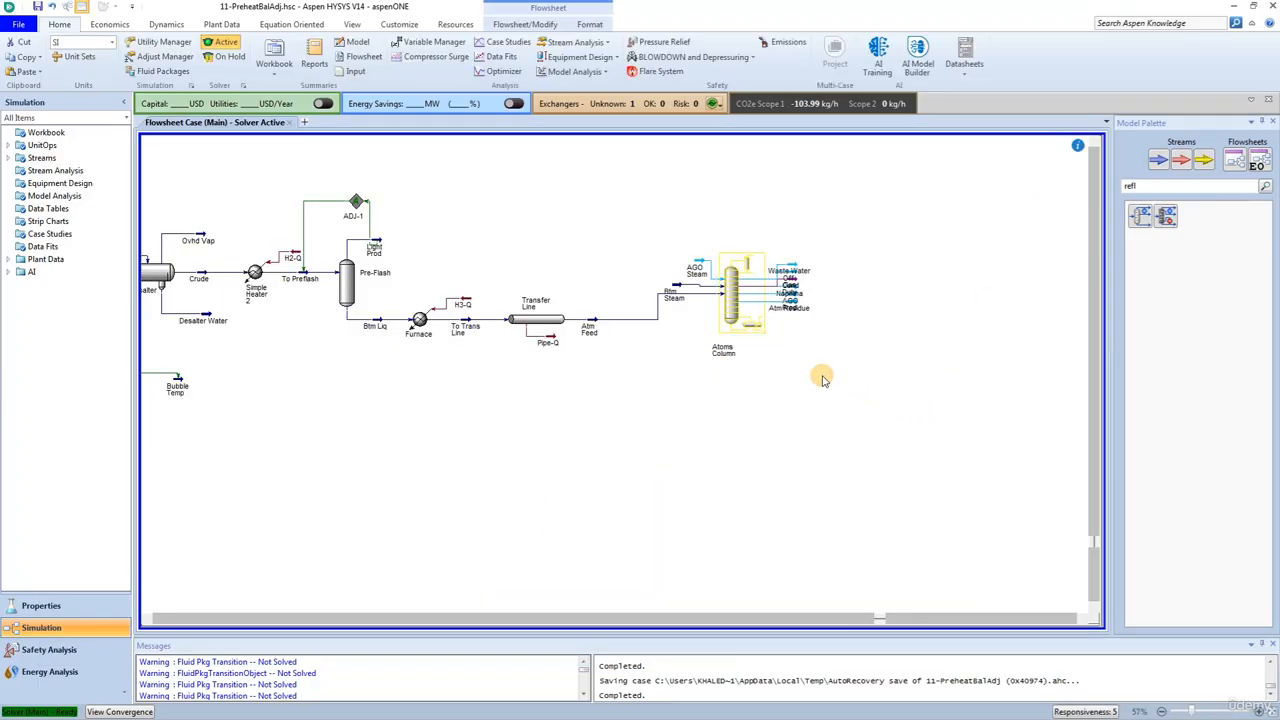
Step: Open the AGO Steam stream feeding the Atoms Column and set its temperature to 150 C
scroll(780, 355, up, 4)
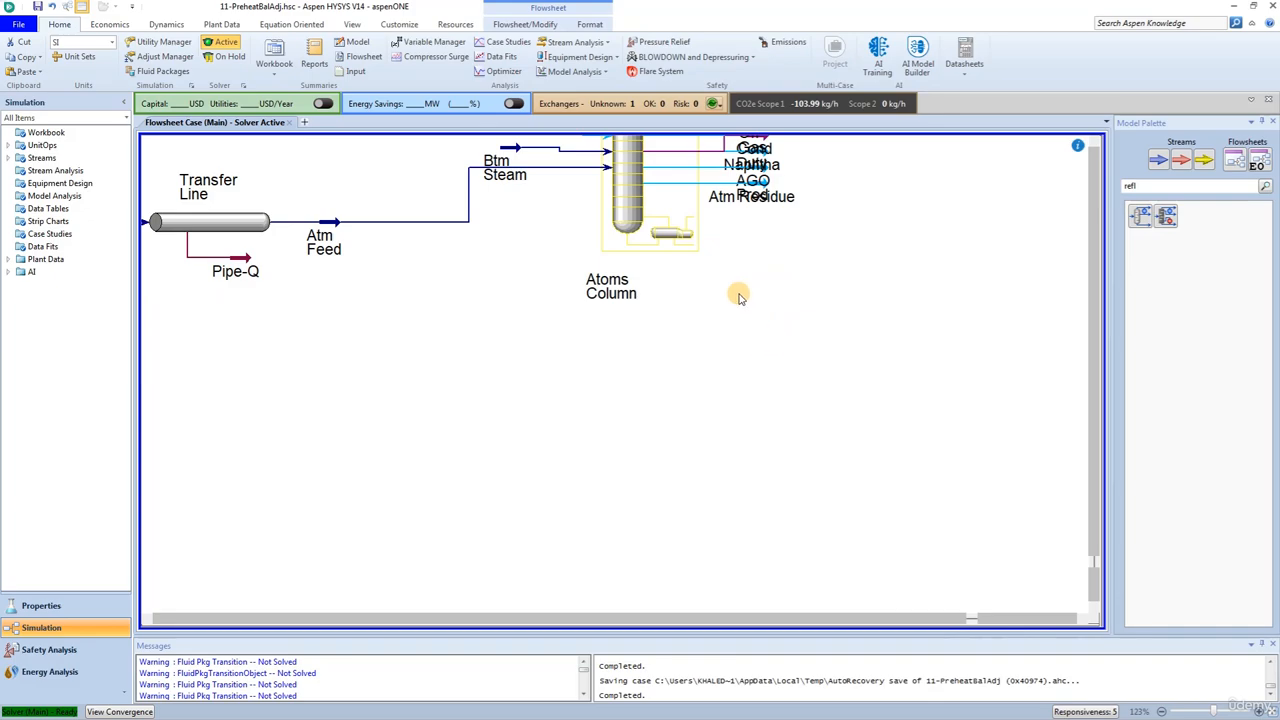
click(1096, 141)
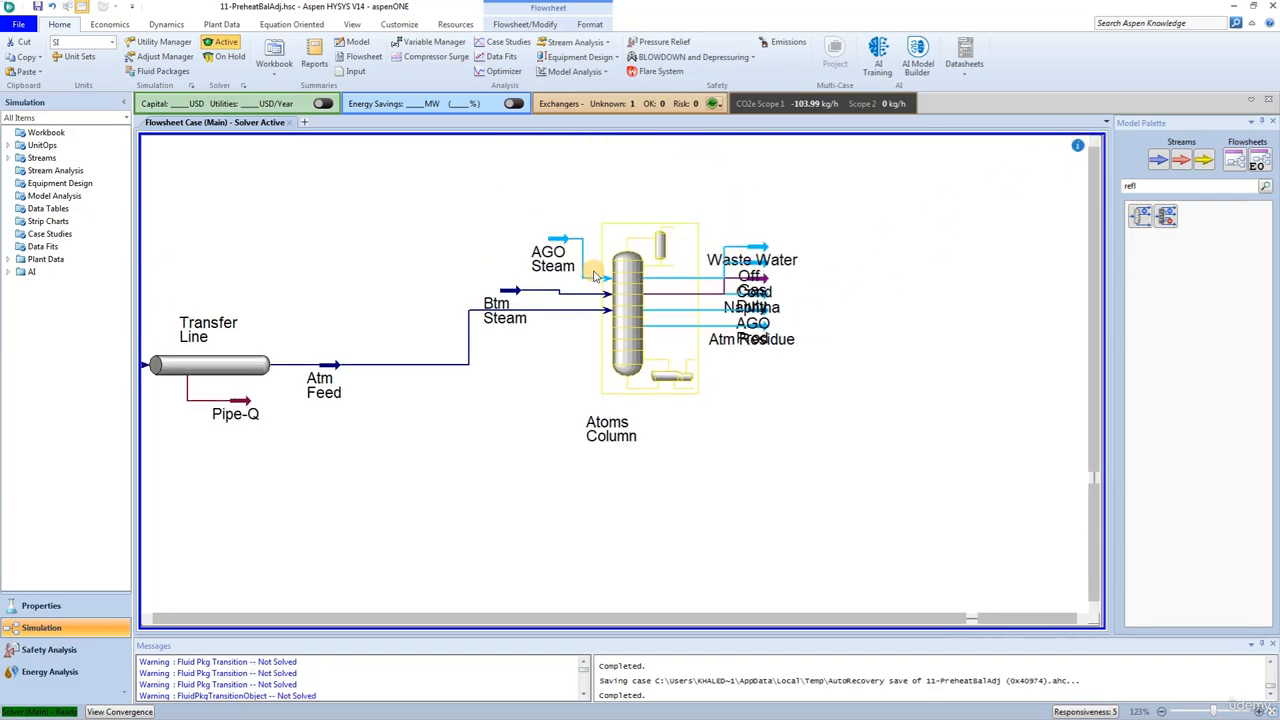
mouse_move(555, 244)
double_click(556, 245)
drag(519, 133, 790, 136)
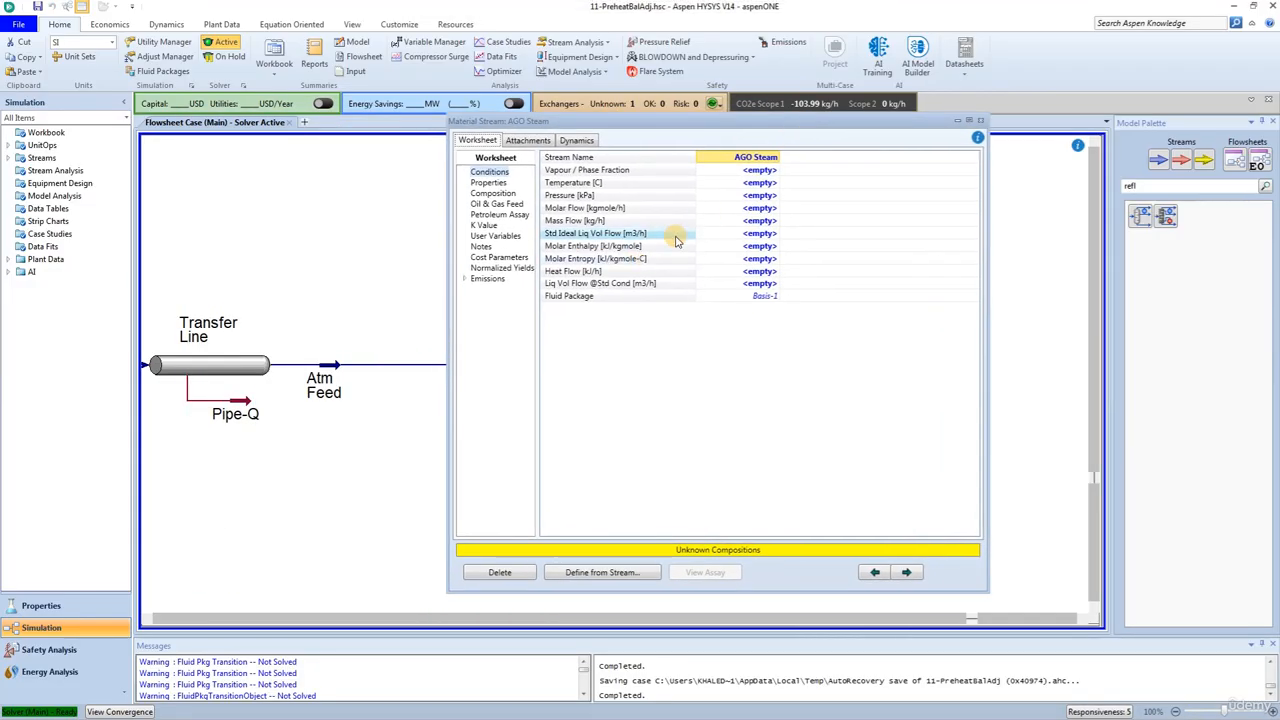
click(757, 184)
text(15)
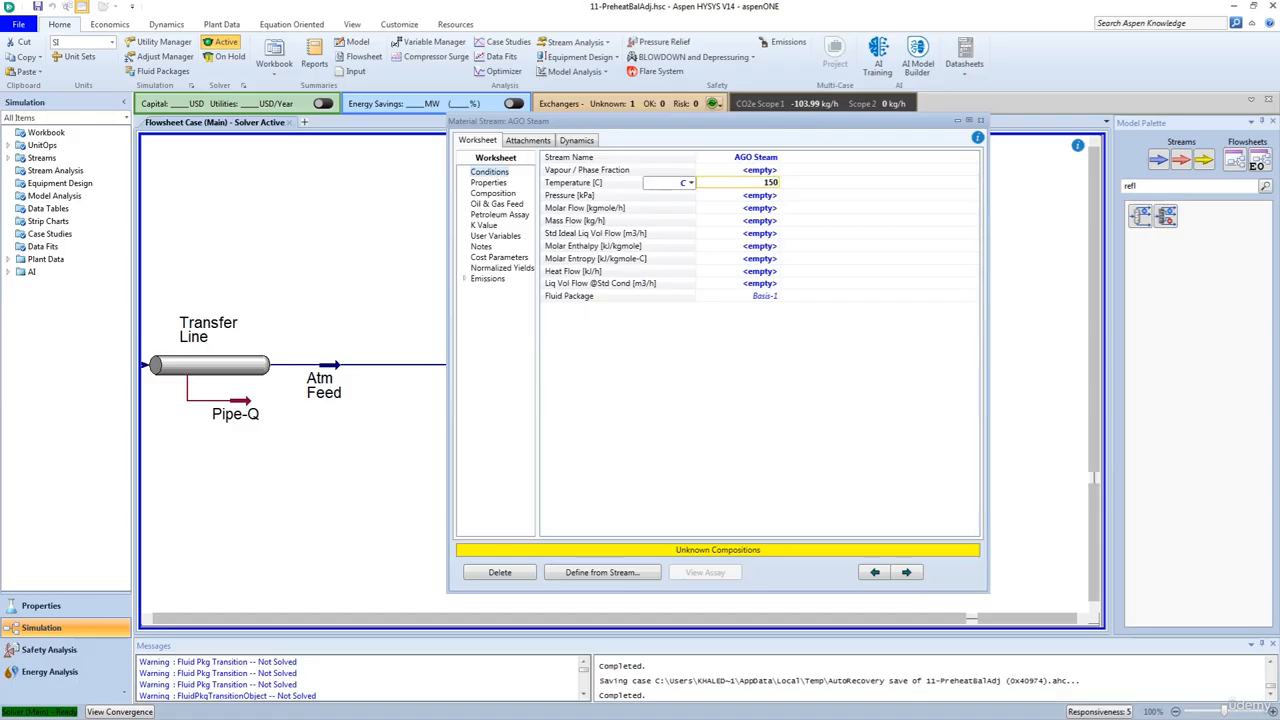
text(0)
key(Return)
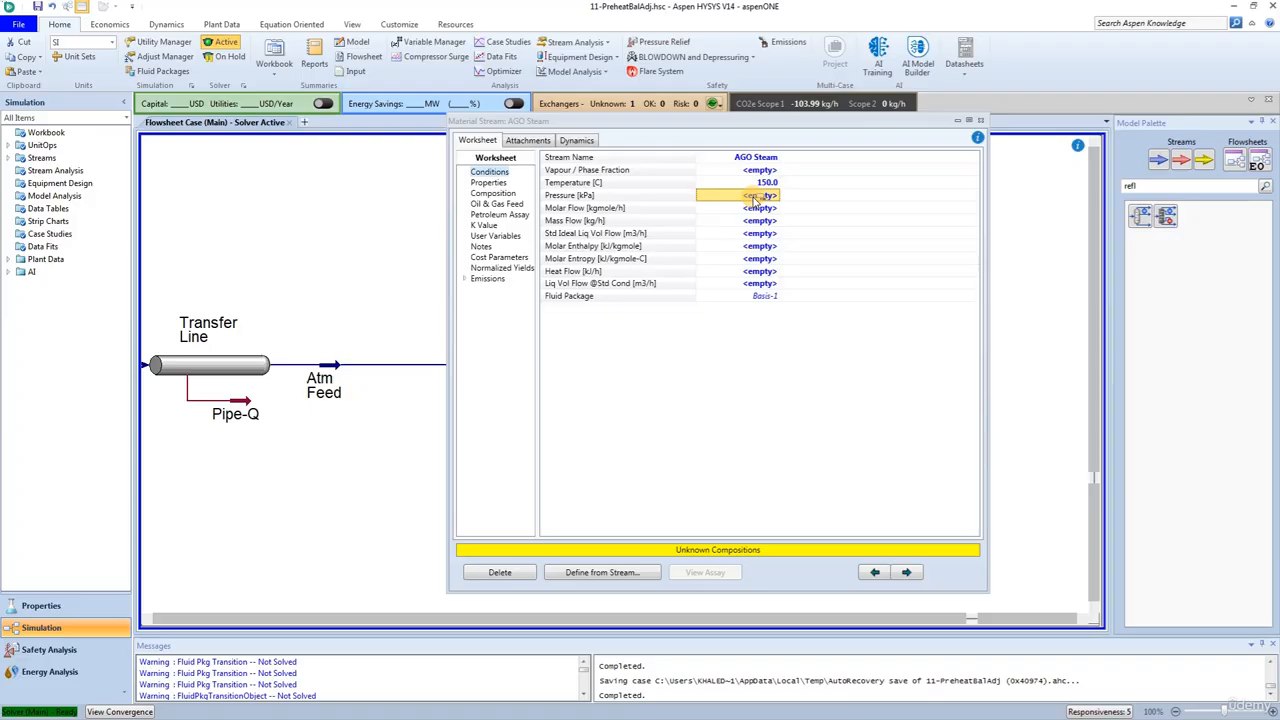
Step: Set the AGO Steam stream's pressure to 345 kPa and its mass flow to 1150 kg/h
text(345)
key(Return)
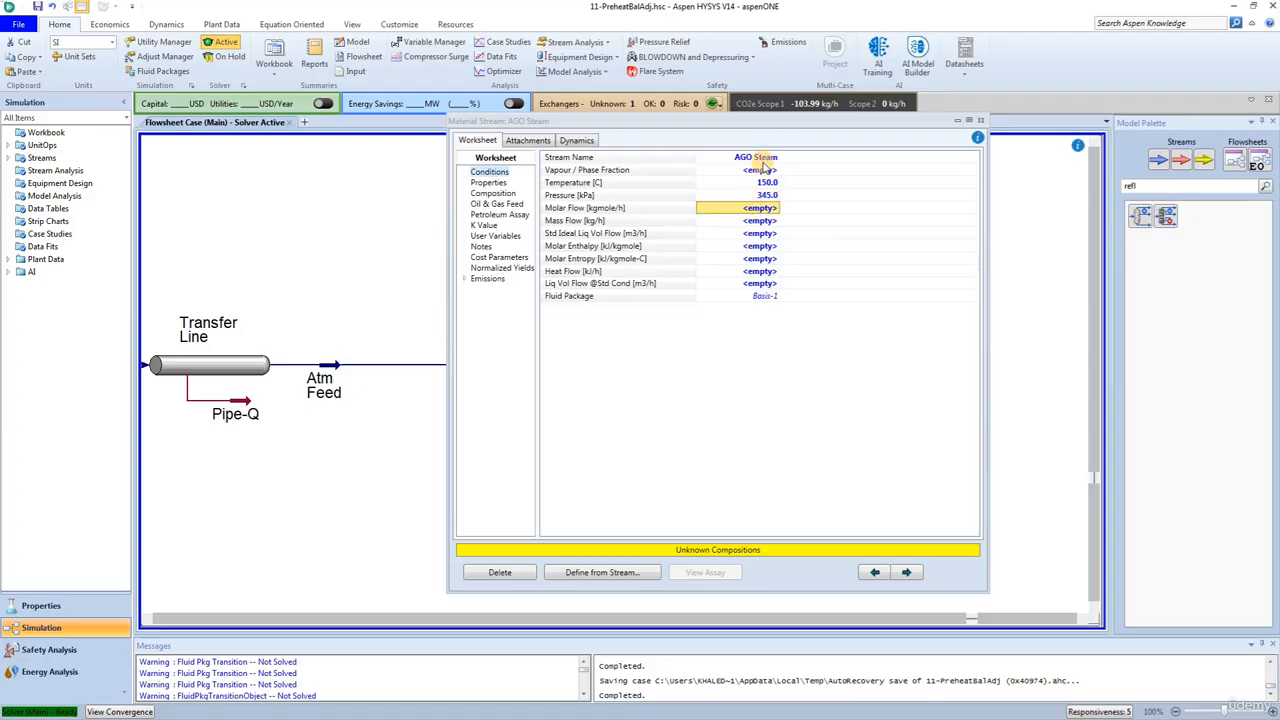
click(747, 221)
text(1150)
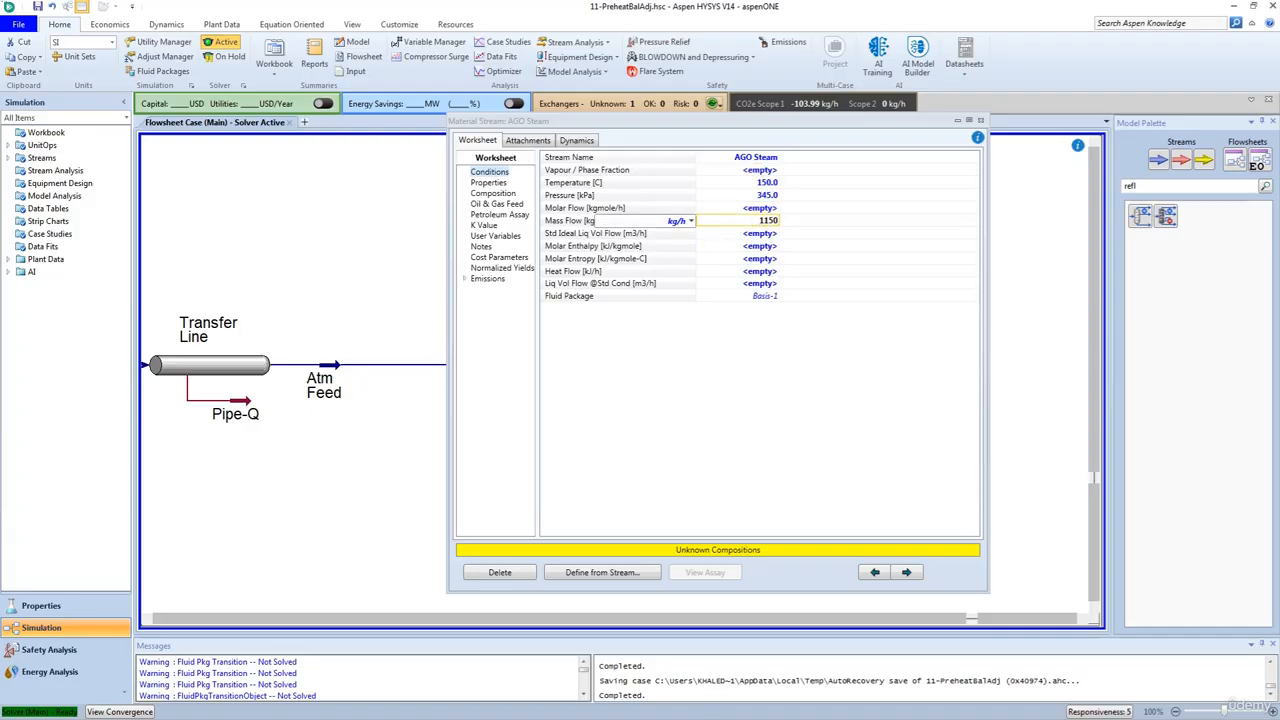
key(Return)
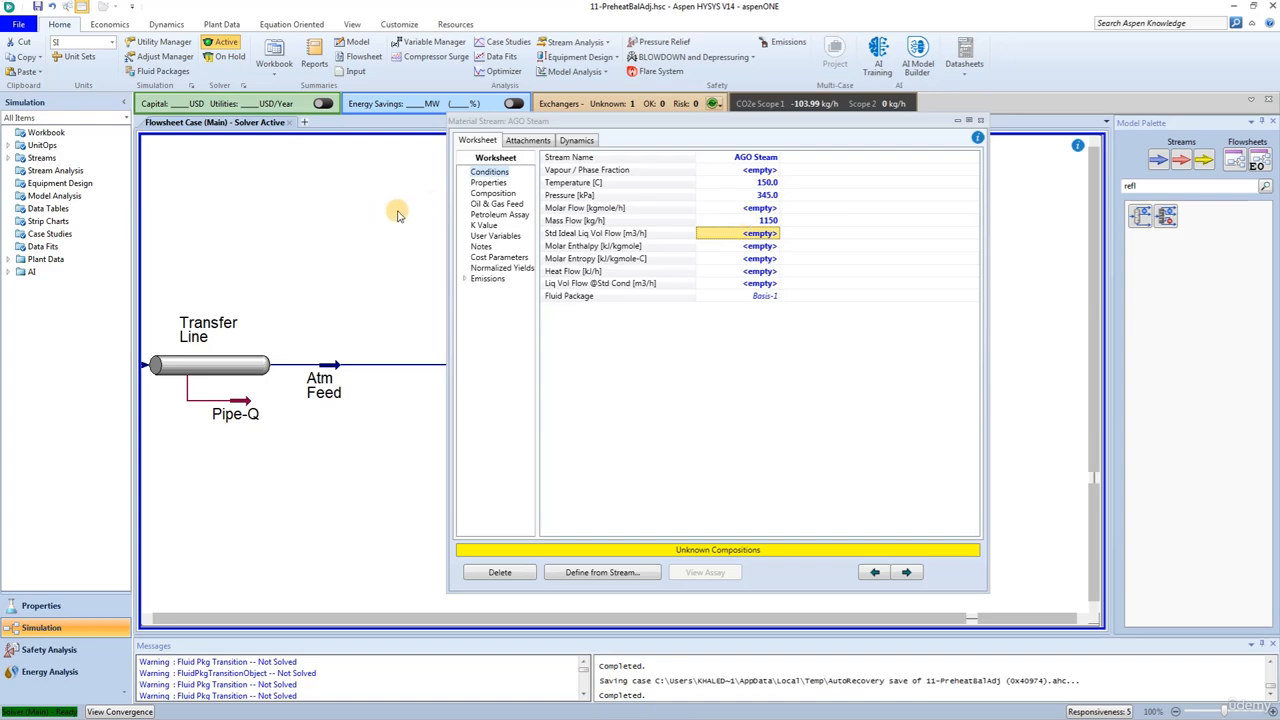
Step: Define the AGO Steam composition as H2O with a mole fraction of 1 and close the stream
click(493, 193)
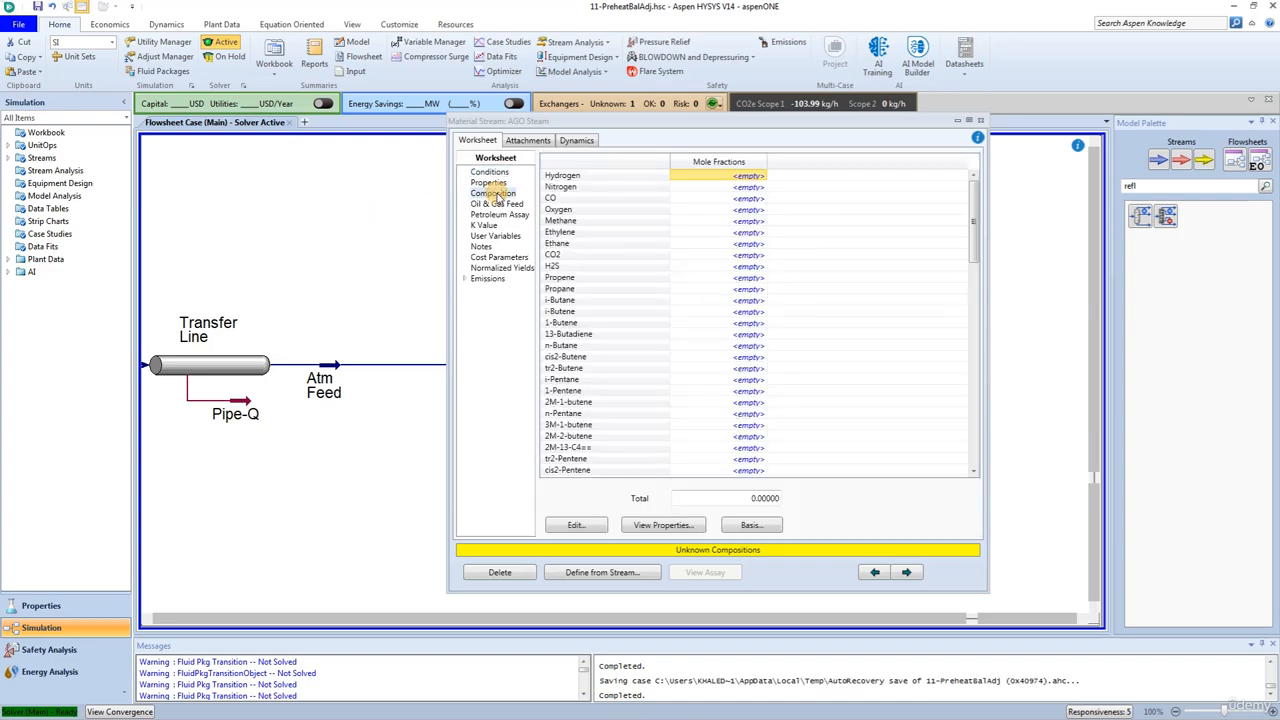
click(574, 525)
scroll(586, 327, down, 7)
scroll(586, 327, down, 2)
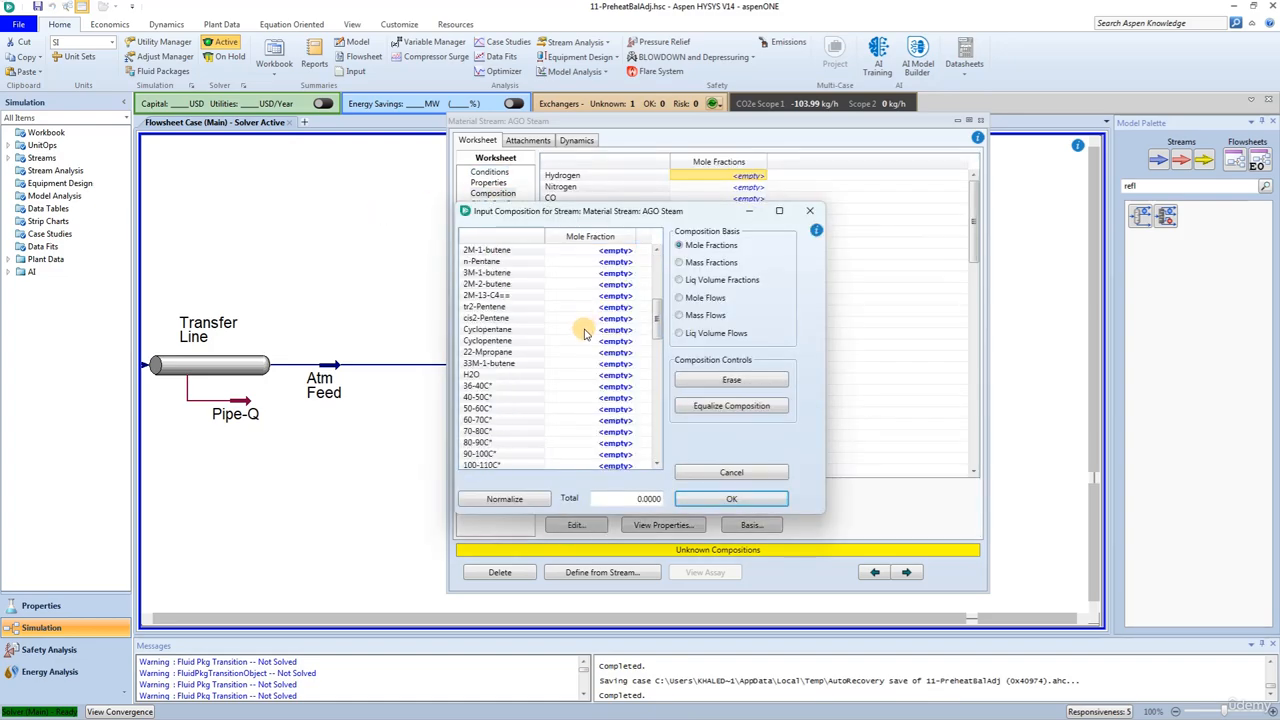
click(605, 375)
text(1)
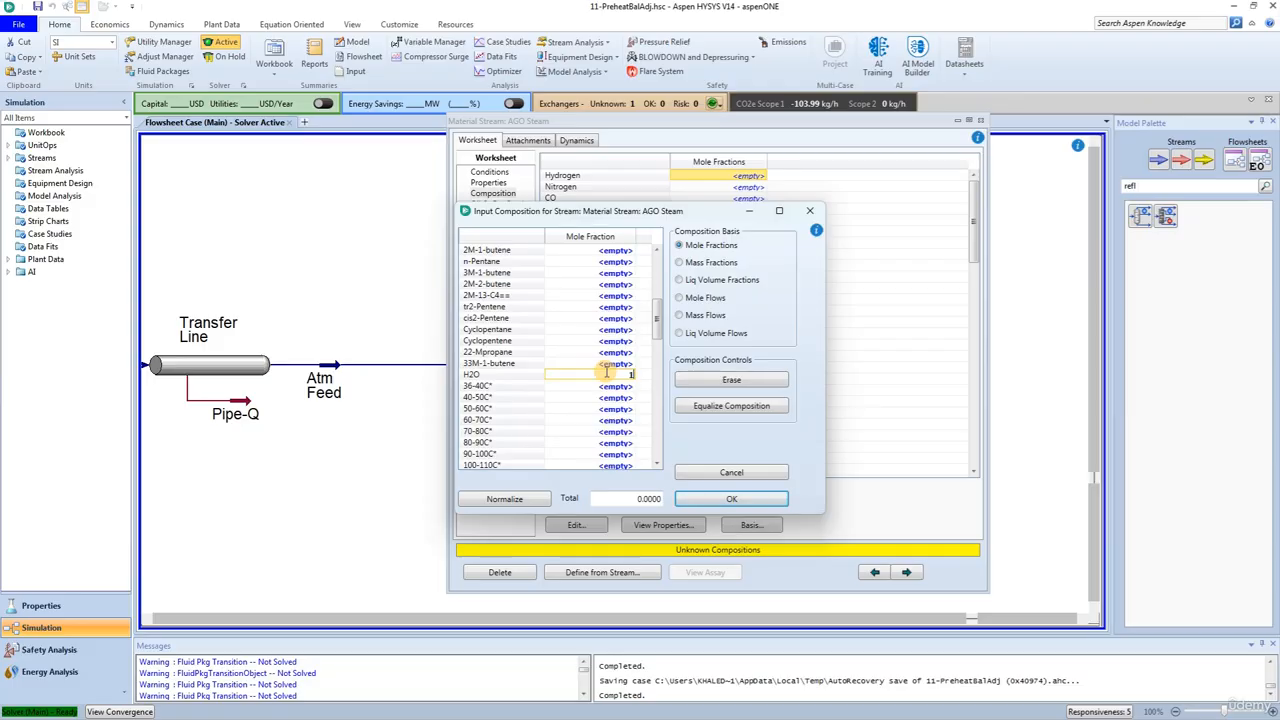
key(Return)
click(731, 499)
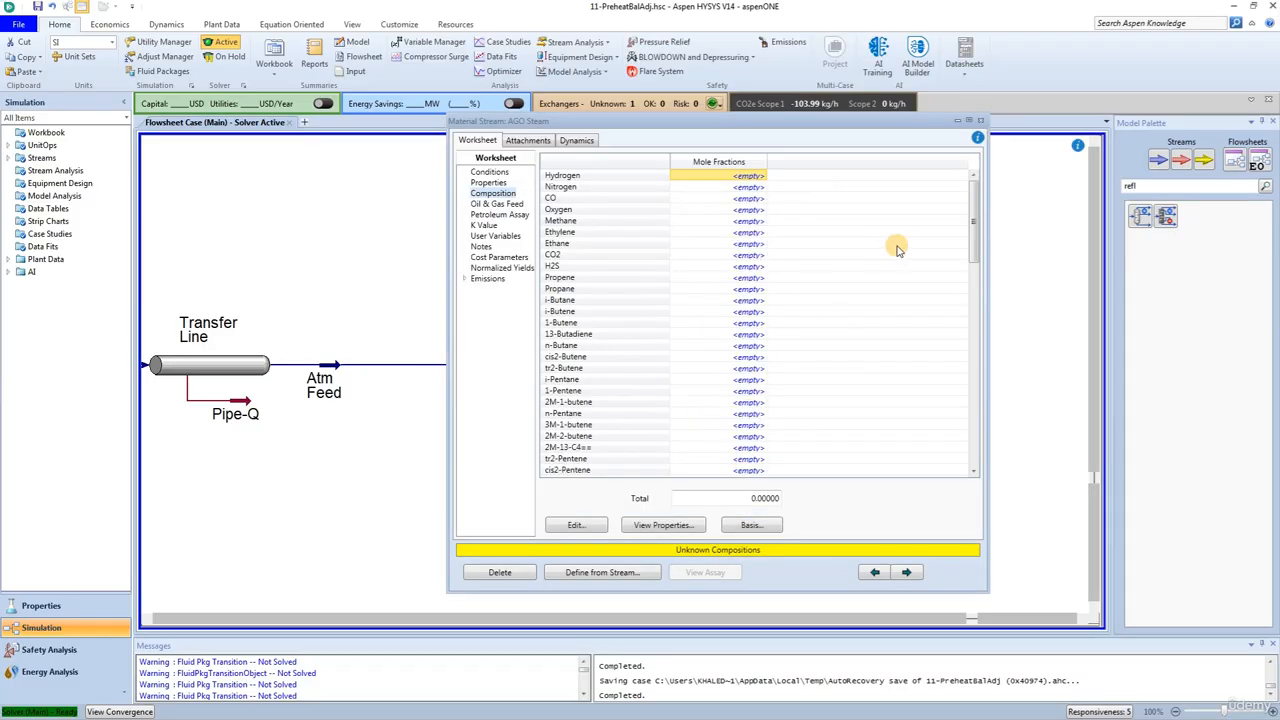
click(985, 121)
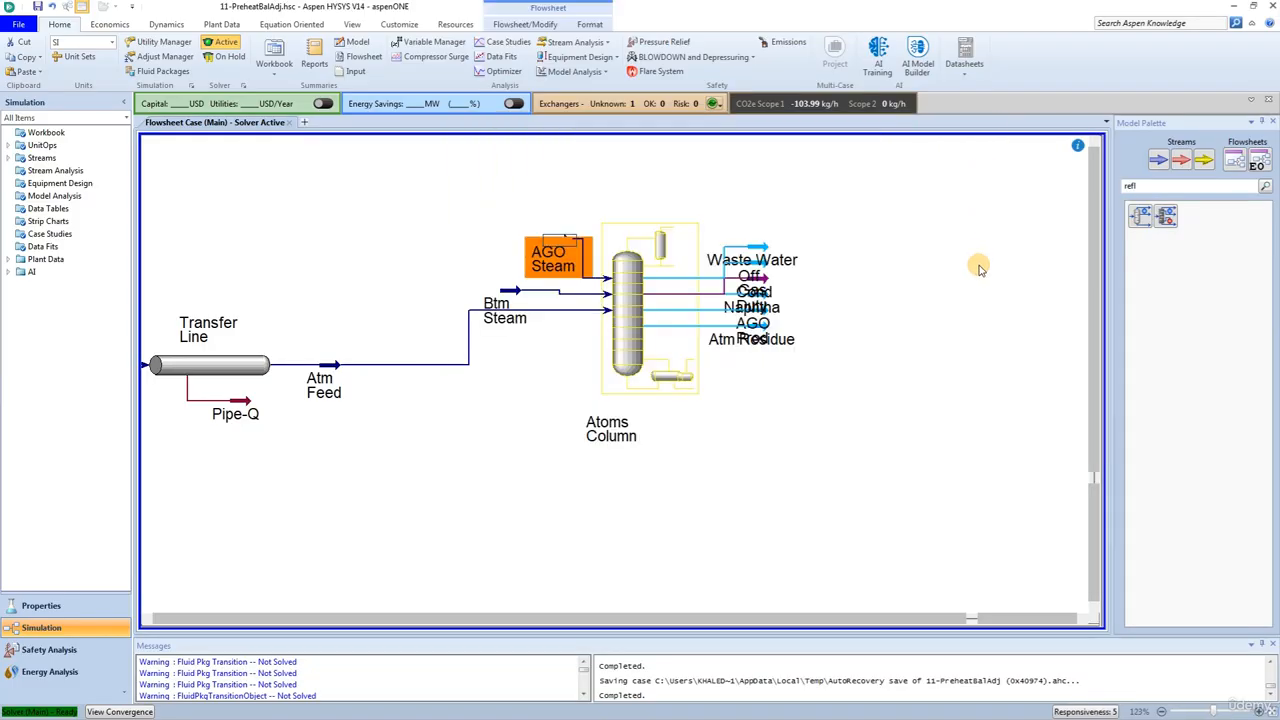
click(914, 311)
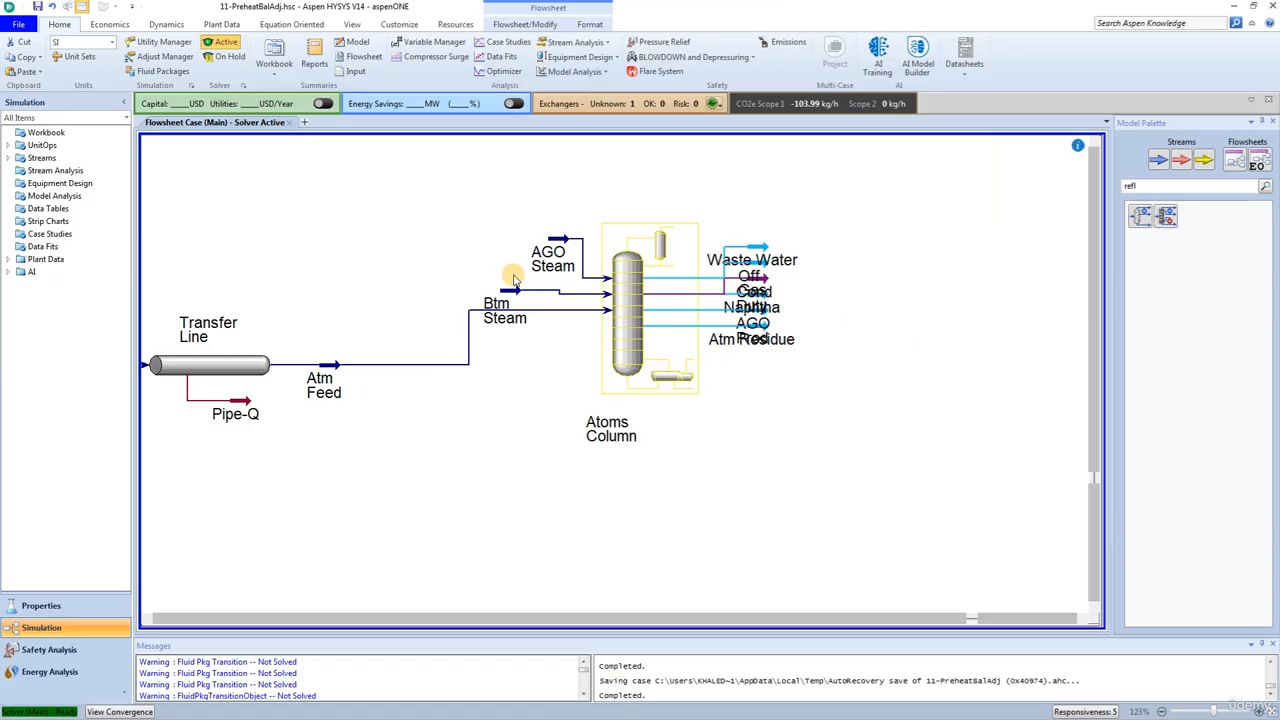
Step: Open the Atoms Column's Monitor page and run the column solver
double_click(619, 312)
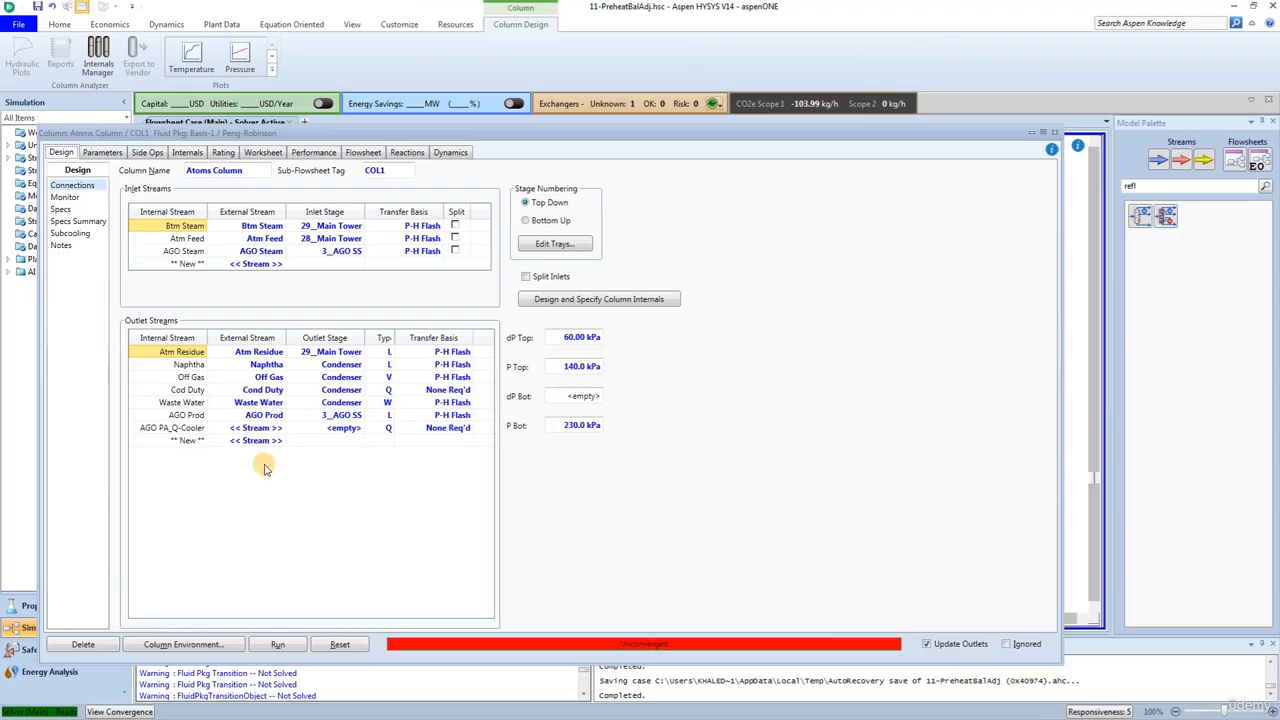
click(67, 198)
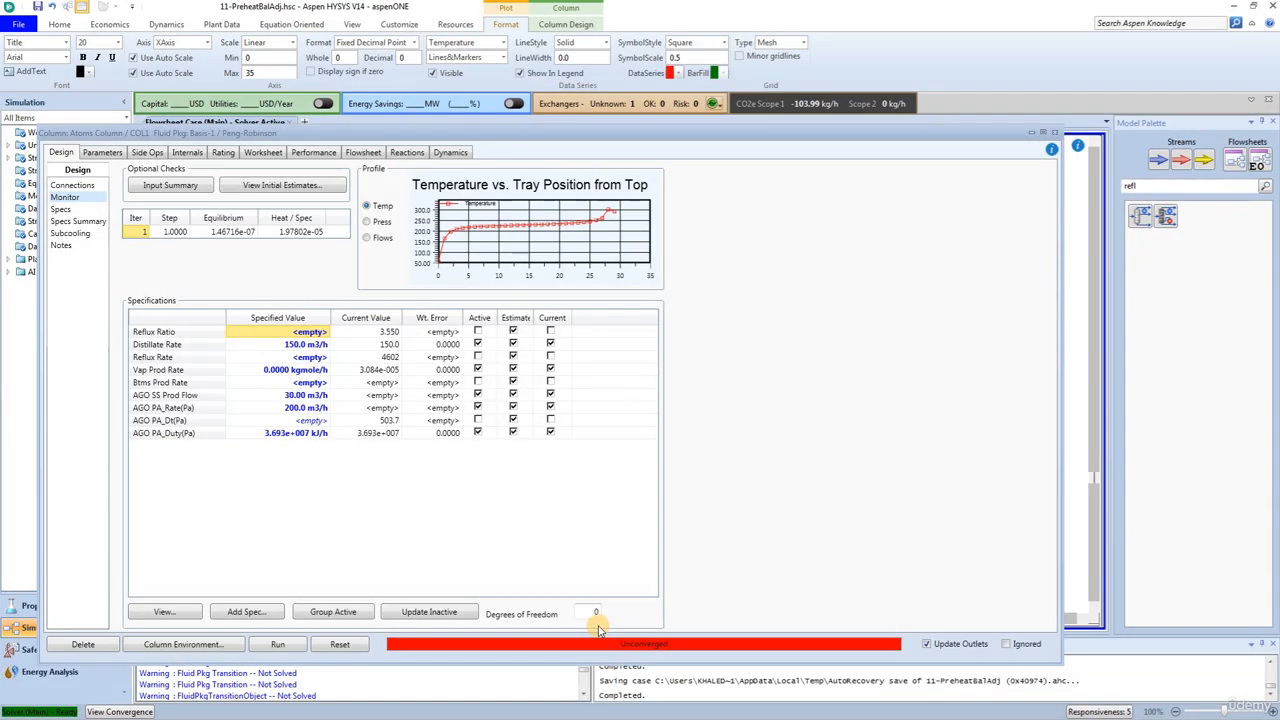
click(278, 646)
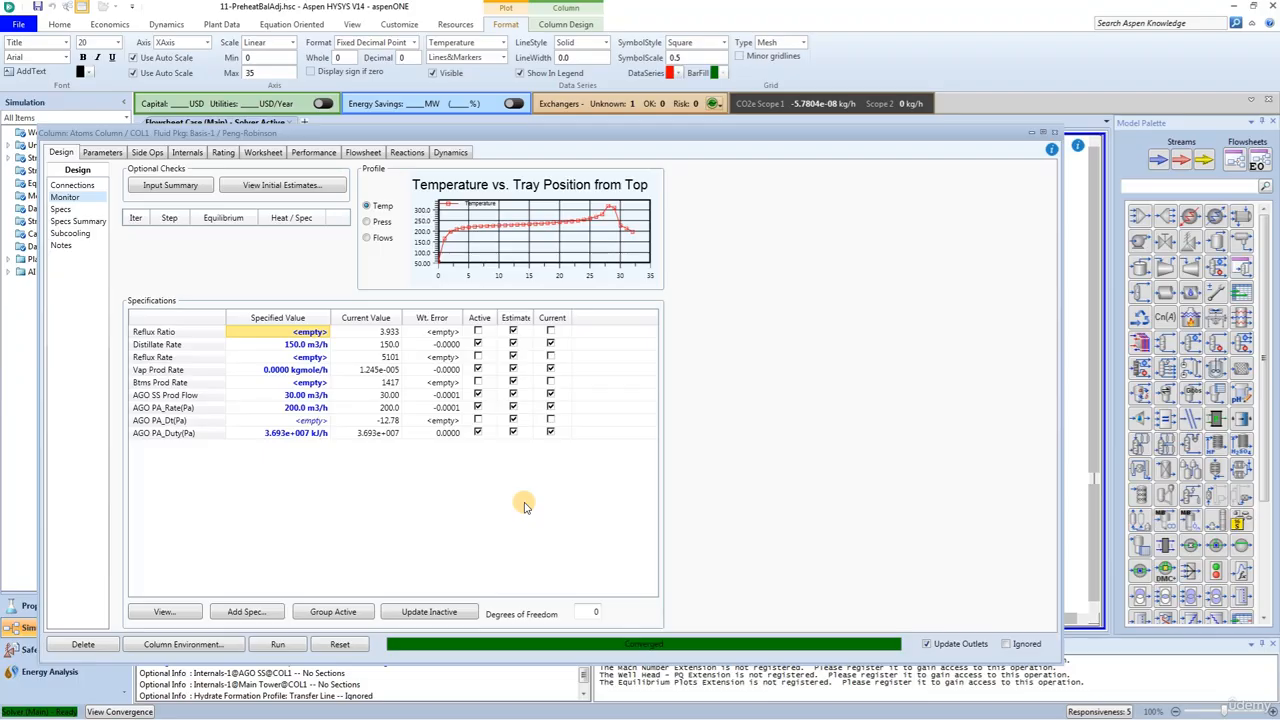
Step: Start the Side Operations Input Expert for the column and add a reboiled side stripper named Kerosene SS
click(147, 153)
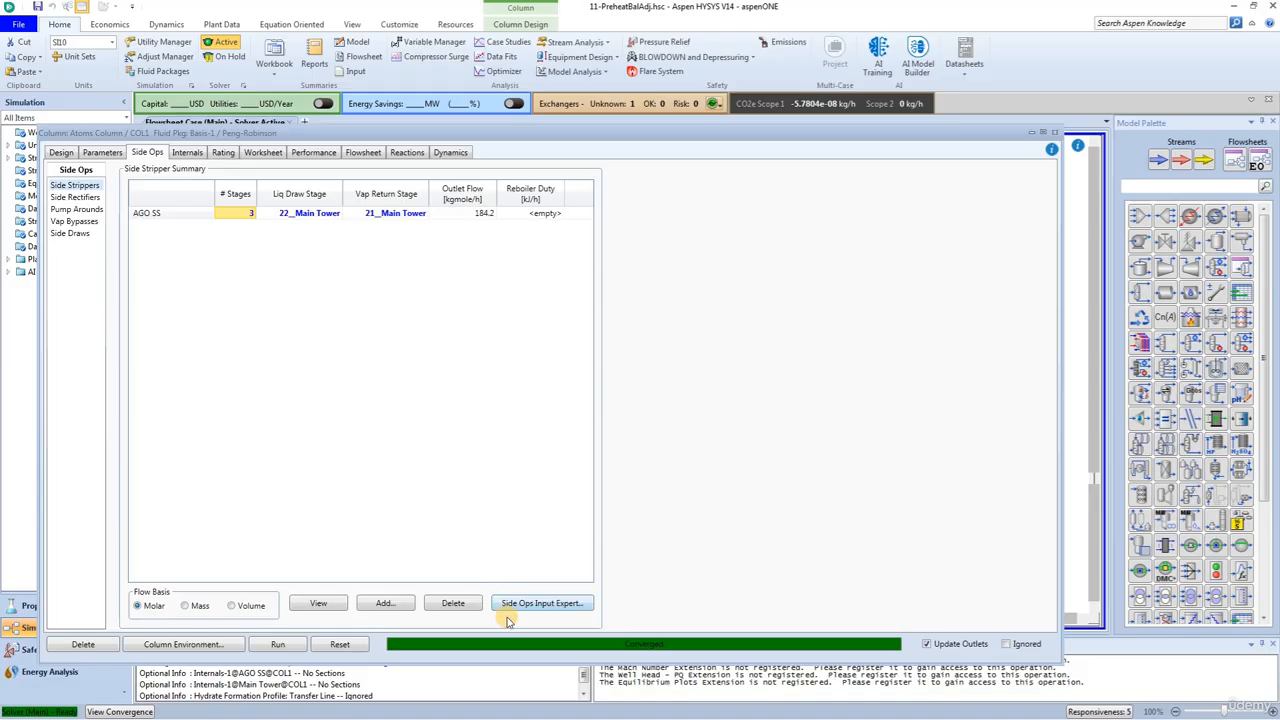
click(537, 606)
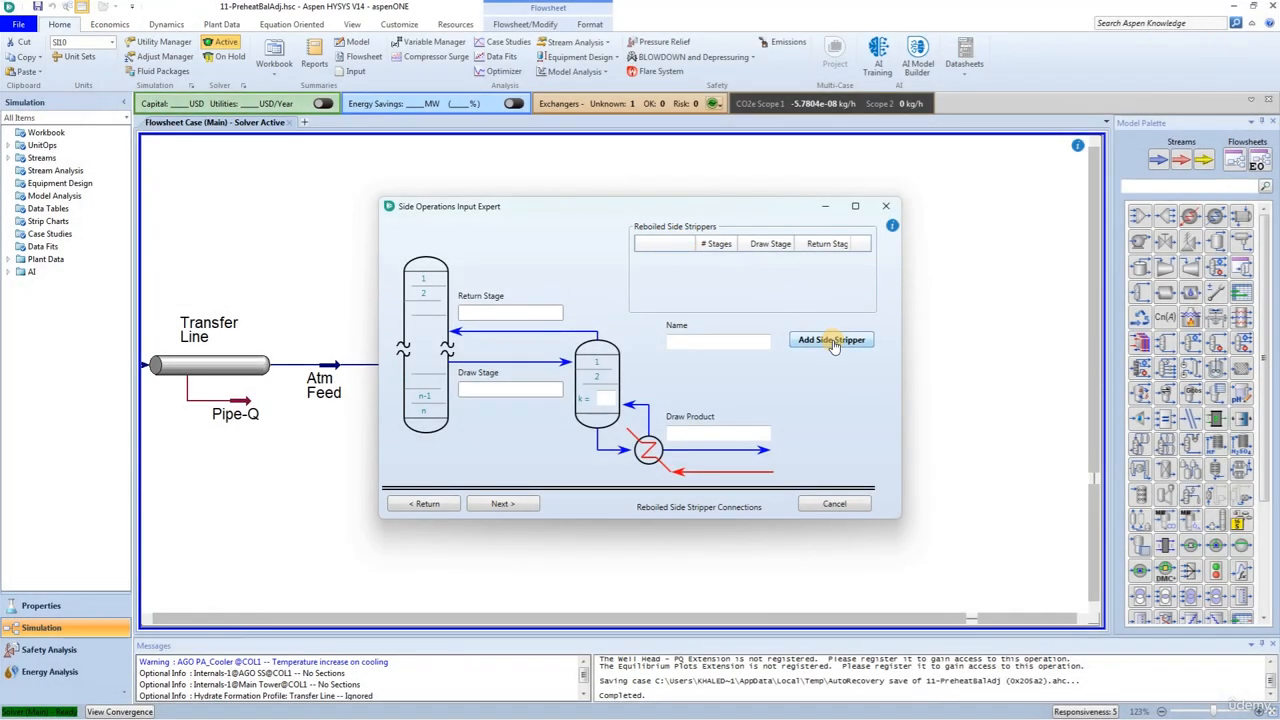
click(831, 340)
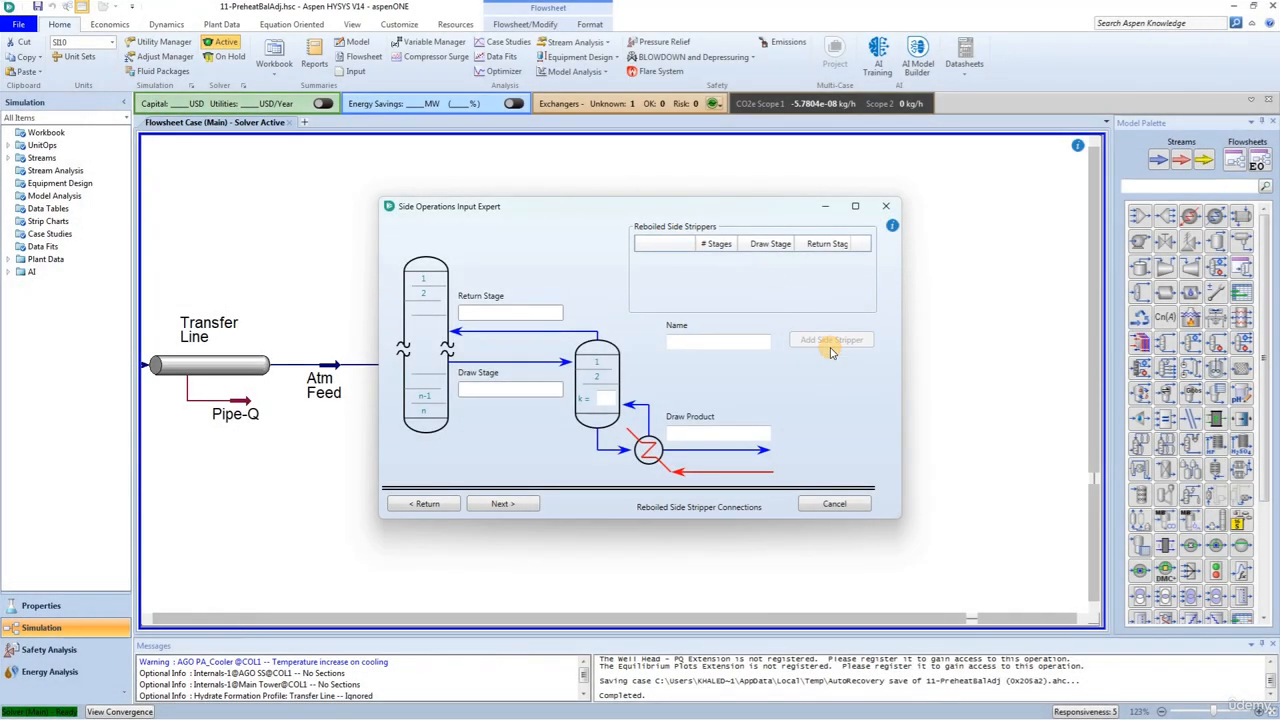
click(708, 343)
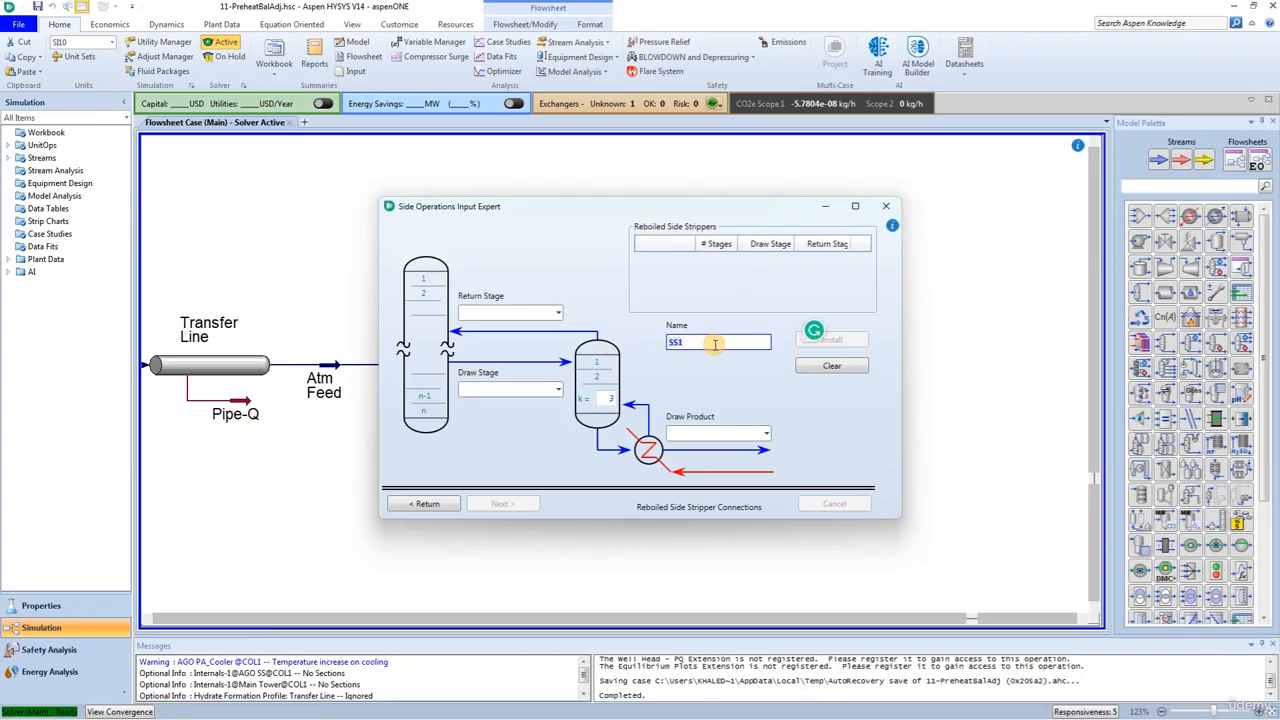
text(Kerosene SS)
Step: Set the Kerosene SS return stage to 8__Main Tower and its draw stage to 9__Main Tower
click(550, 314)
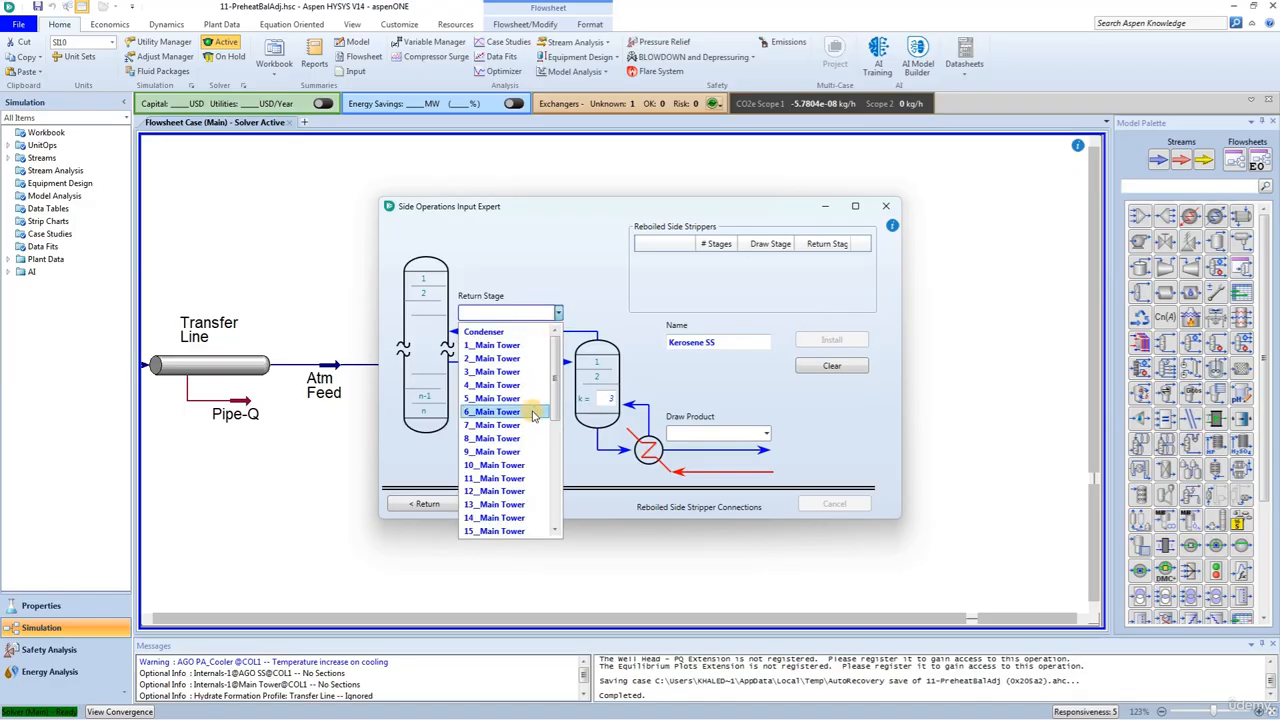
click(500, 438)
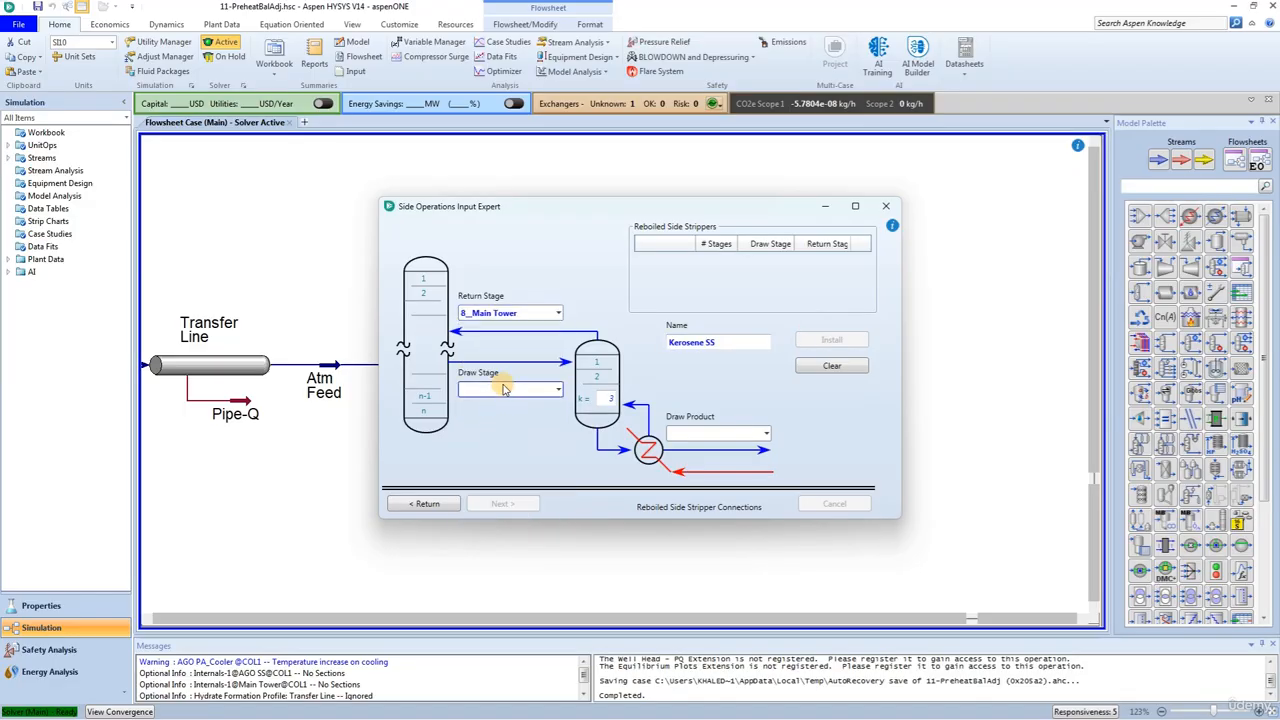
click(558, 391)
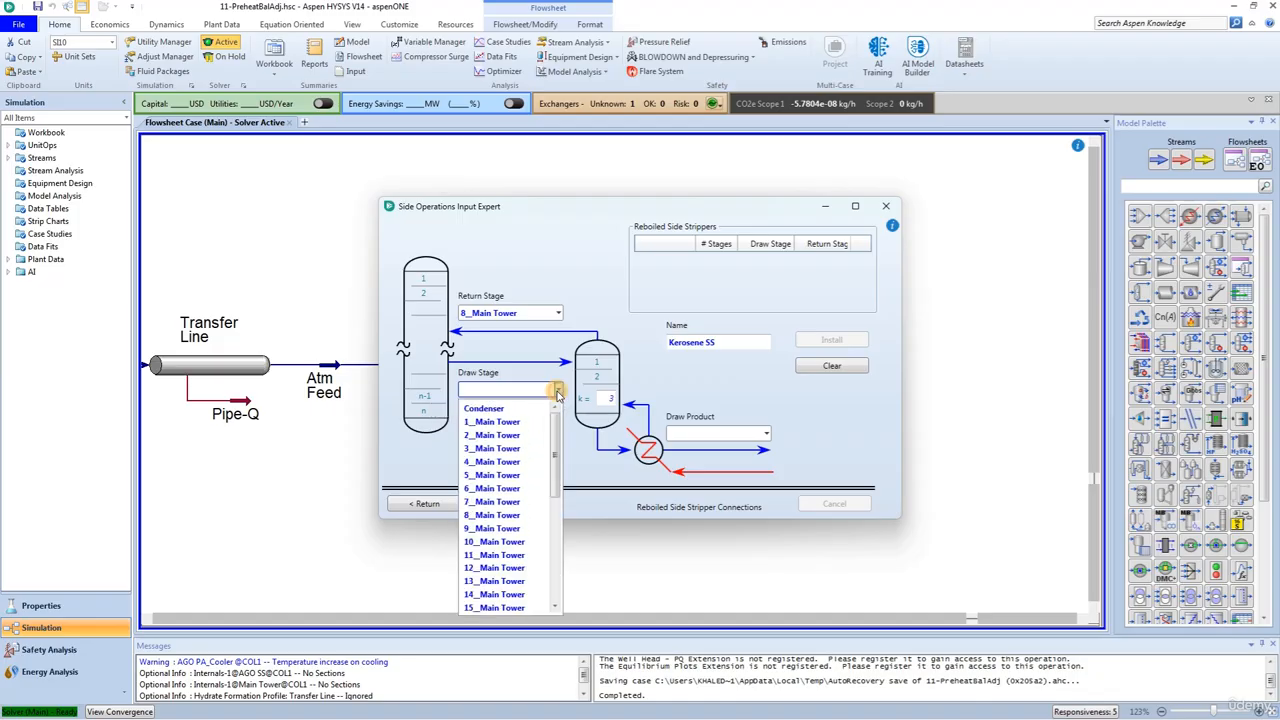
scroll(495, 495, down, 3)
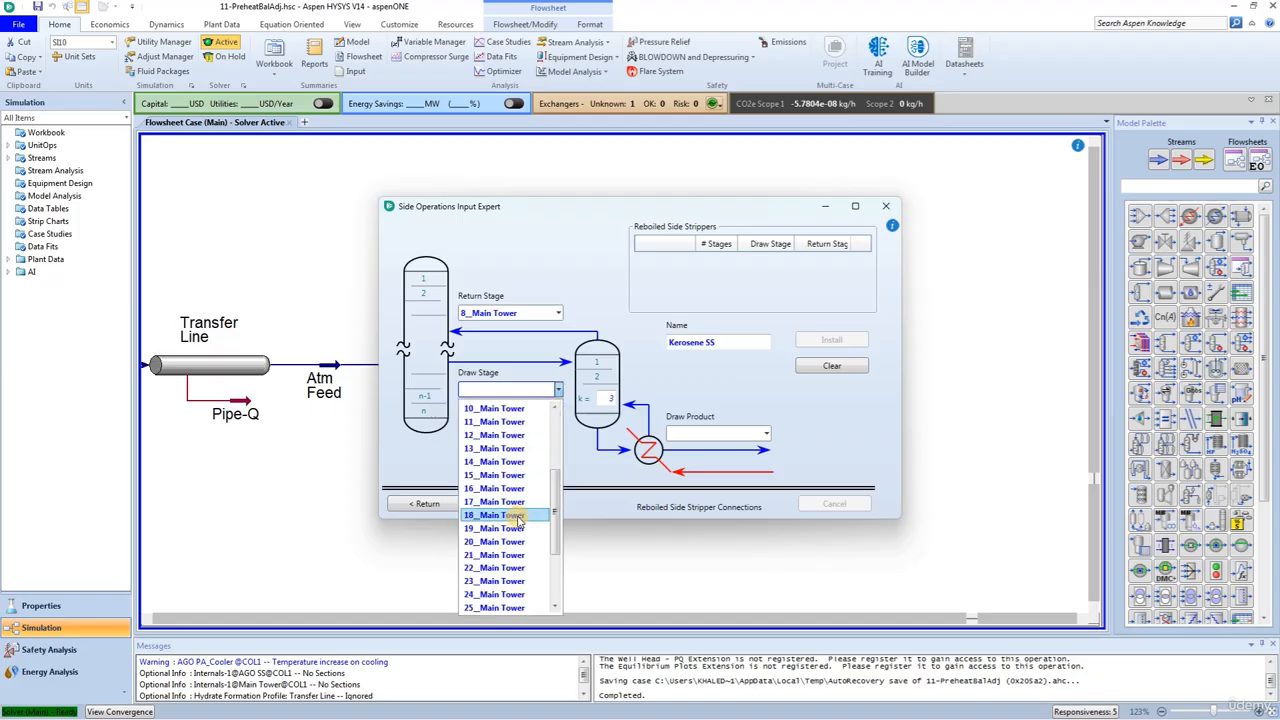
scroll(505, 457, up, 1)
click(504, 427)
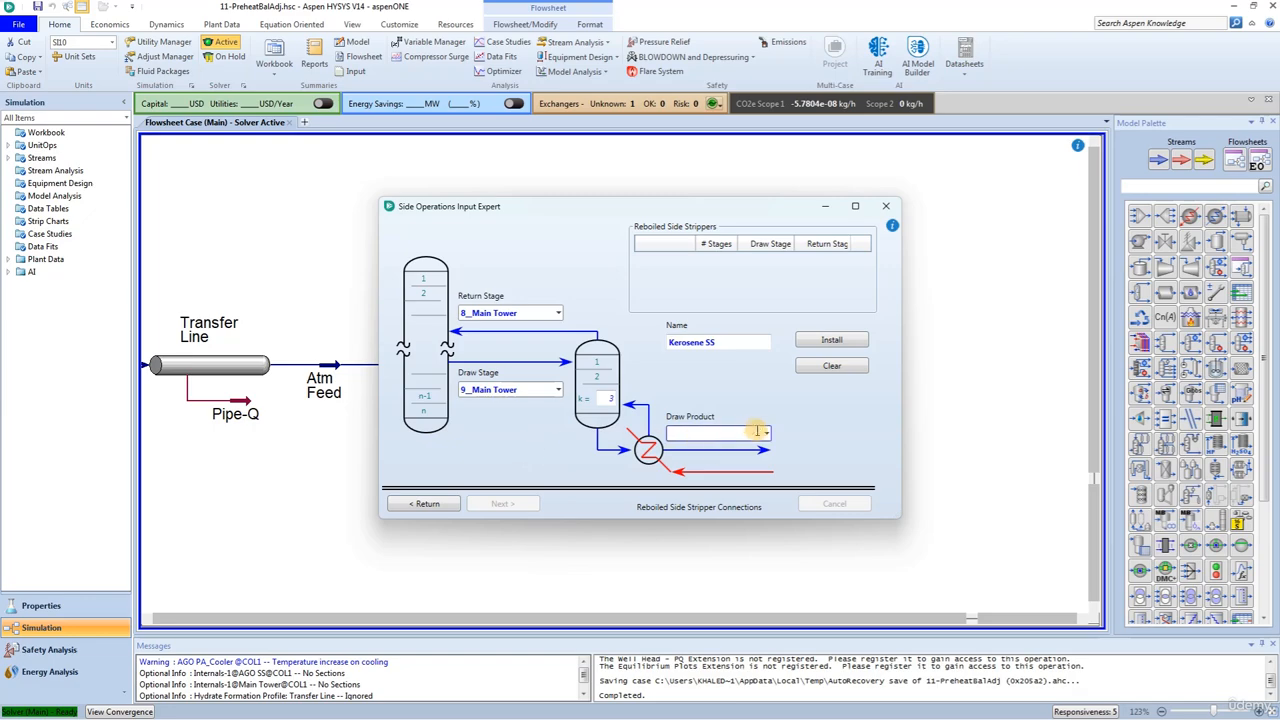
Step: Name the draw product Kerosene Prod, install the Kerosene SS side stripper, and close the expert
click(705, 434)
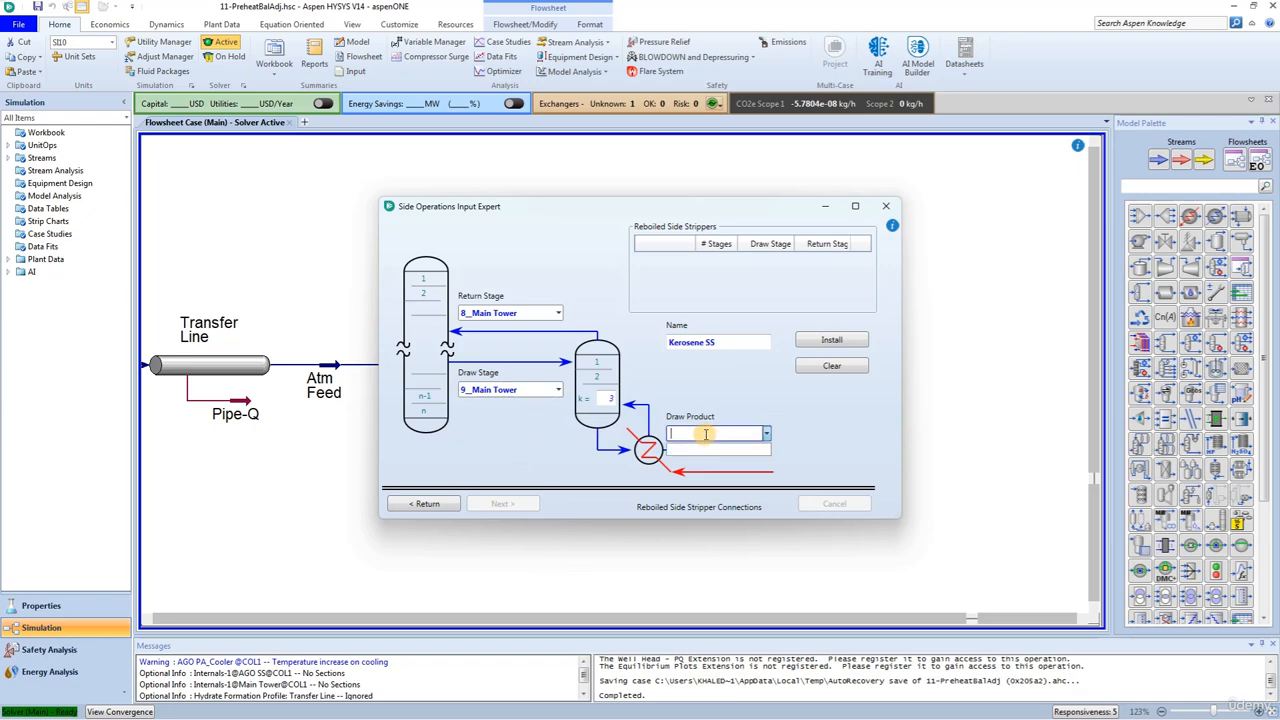
text(Kerosene Prod)
key(Return)
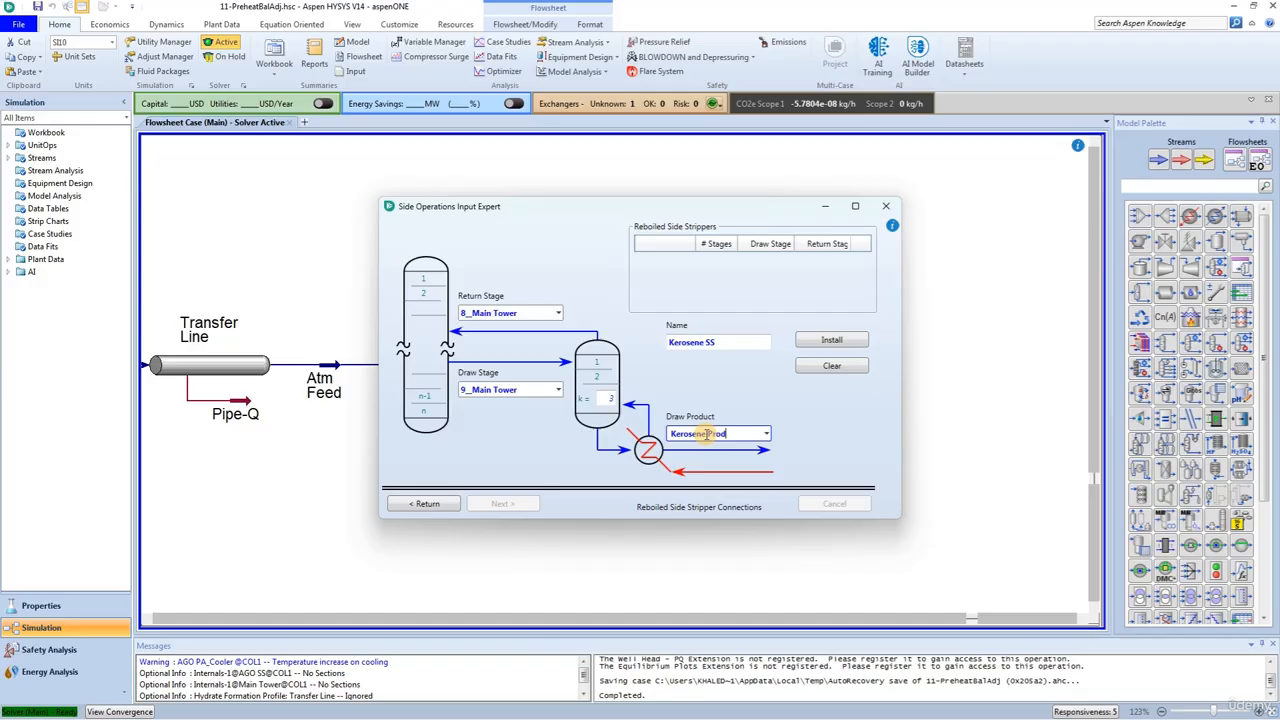
click(834, 350)
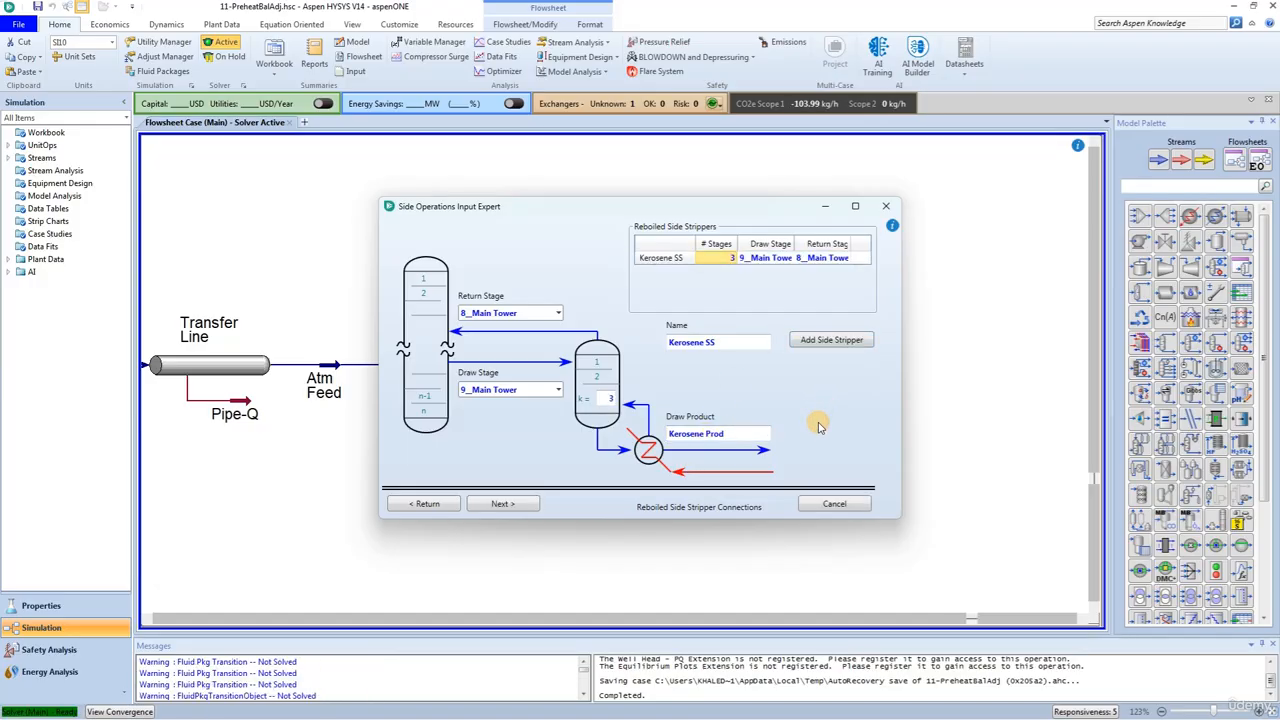
click(884, 205)
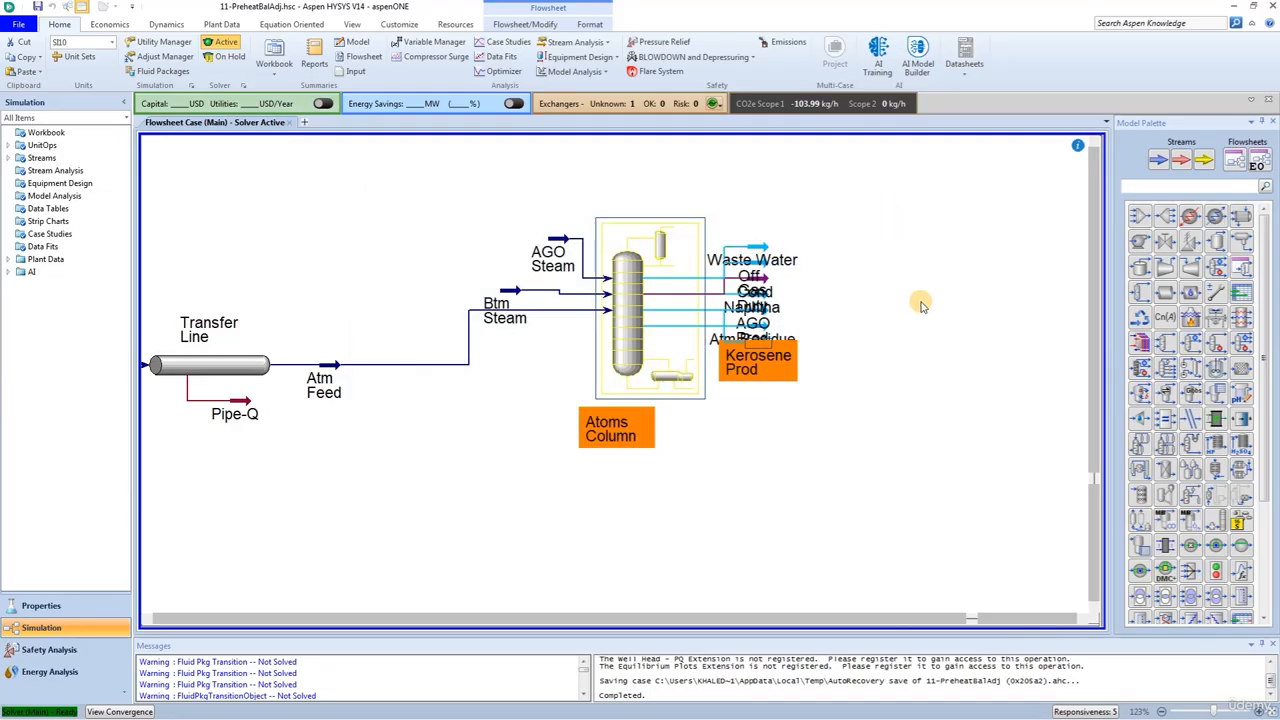
Step: Open the Atoms Column's Monitor specifications and set the Kerosene SS Prod Flow spec to 62 m3/h
double_click(640, 310)
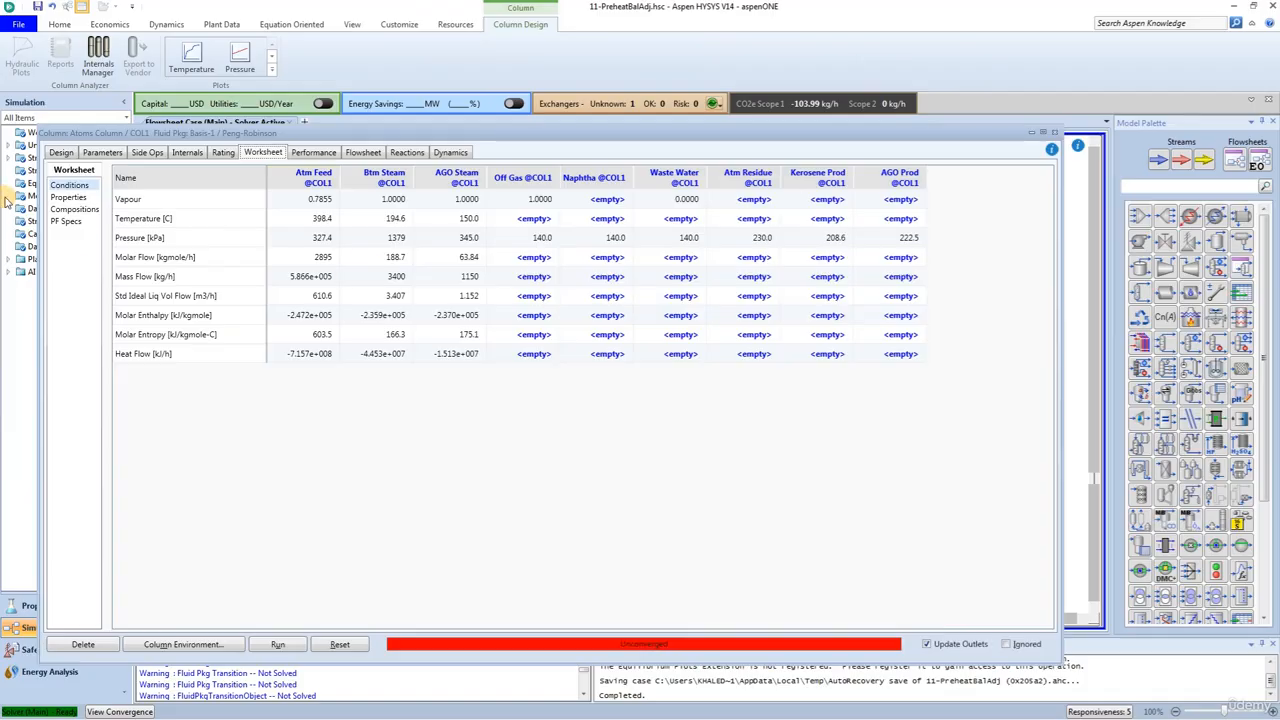
click(61, 153)
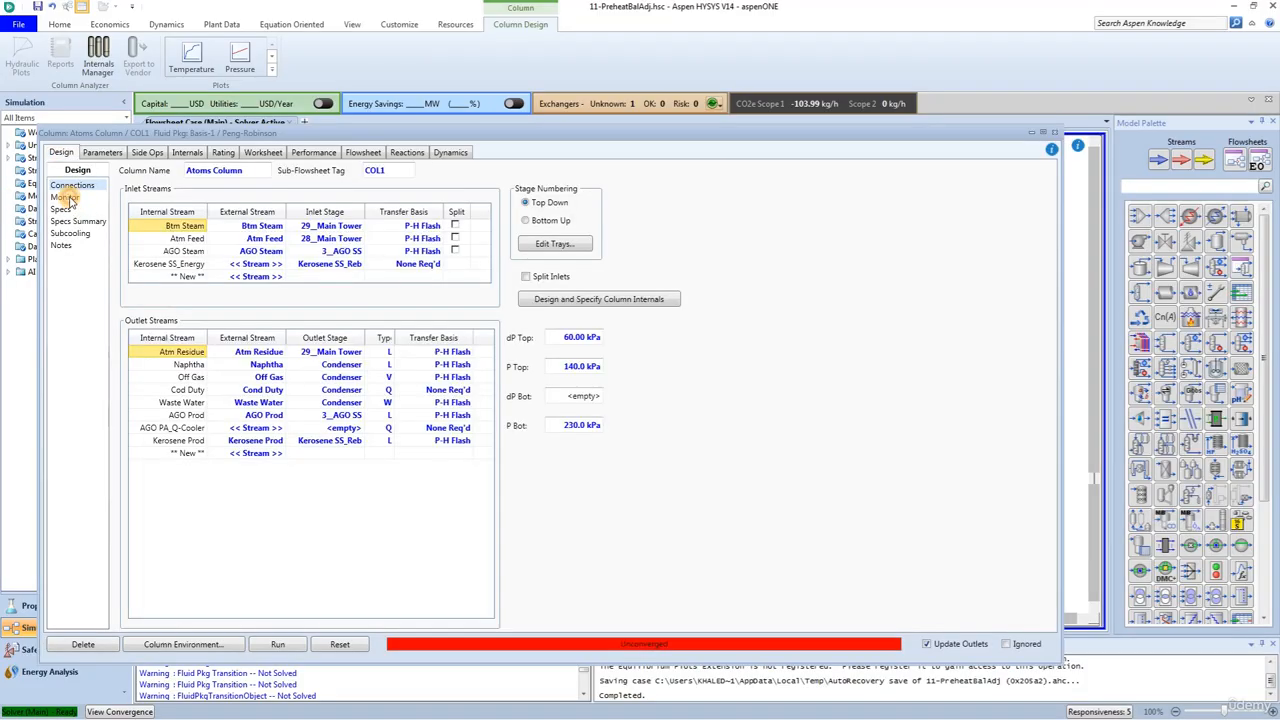
click(65, 197)
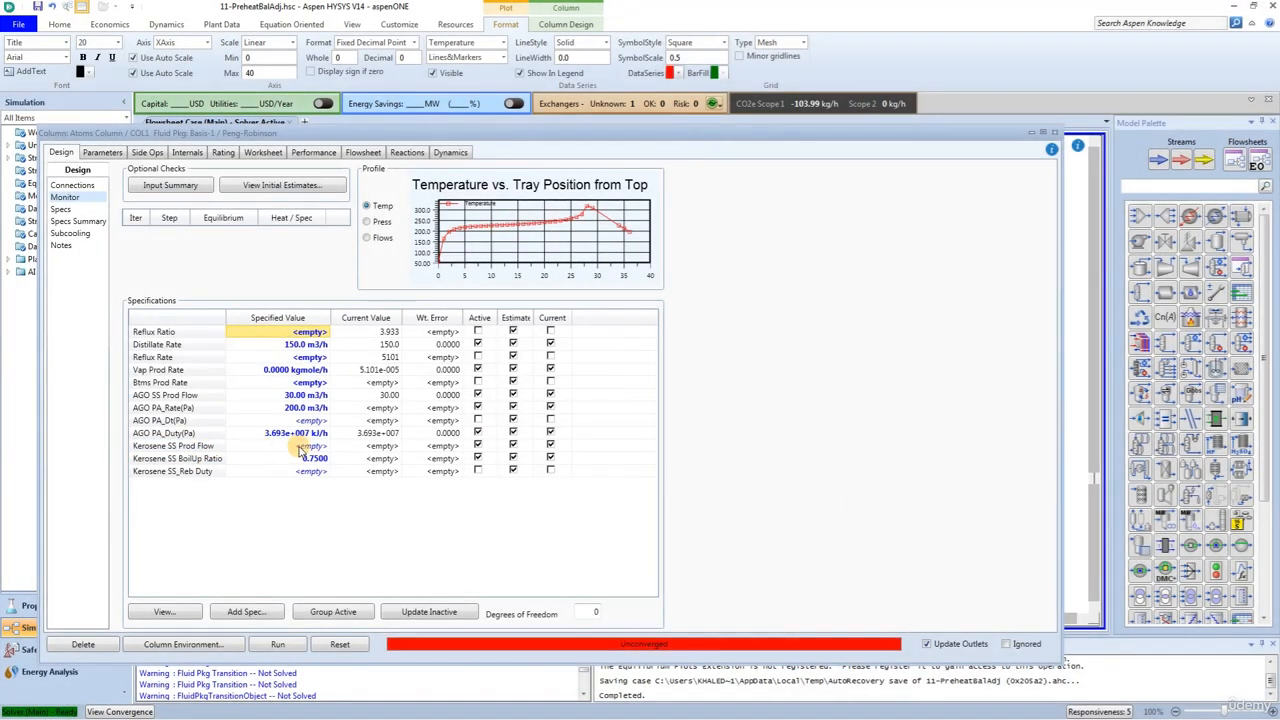
click(308, 447)
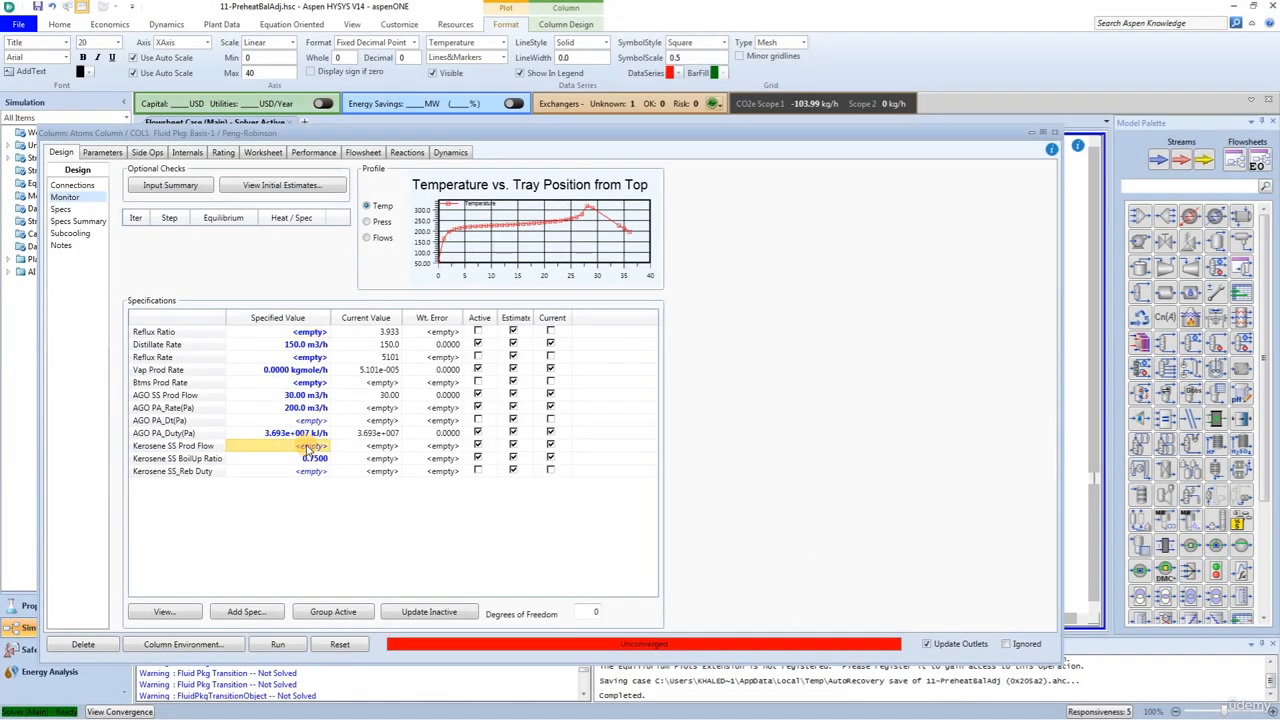
text(62)
key(Return)
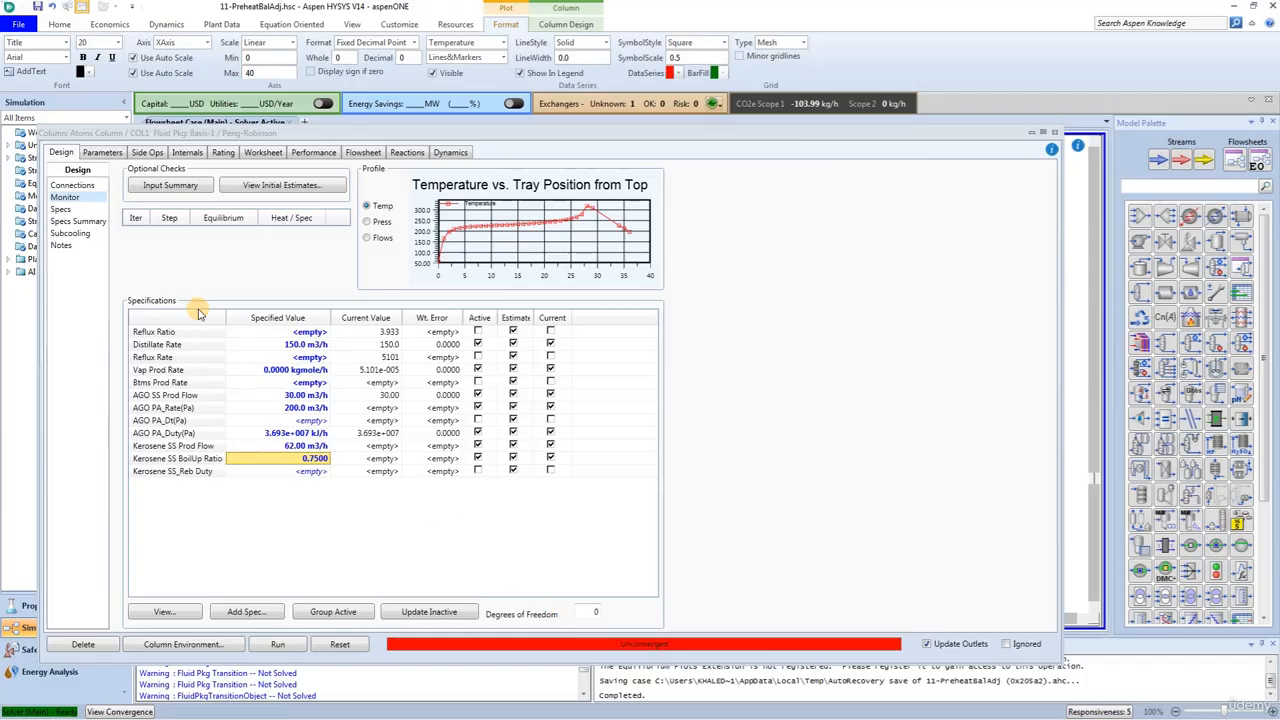
Step: Add a new liquid pump-around to the column's side operations and name it Kerosene PA
click(146, 153)
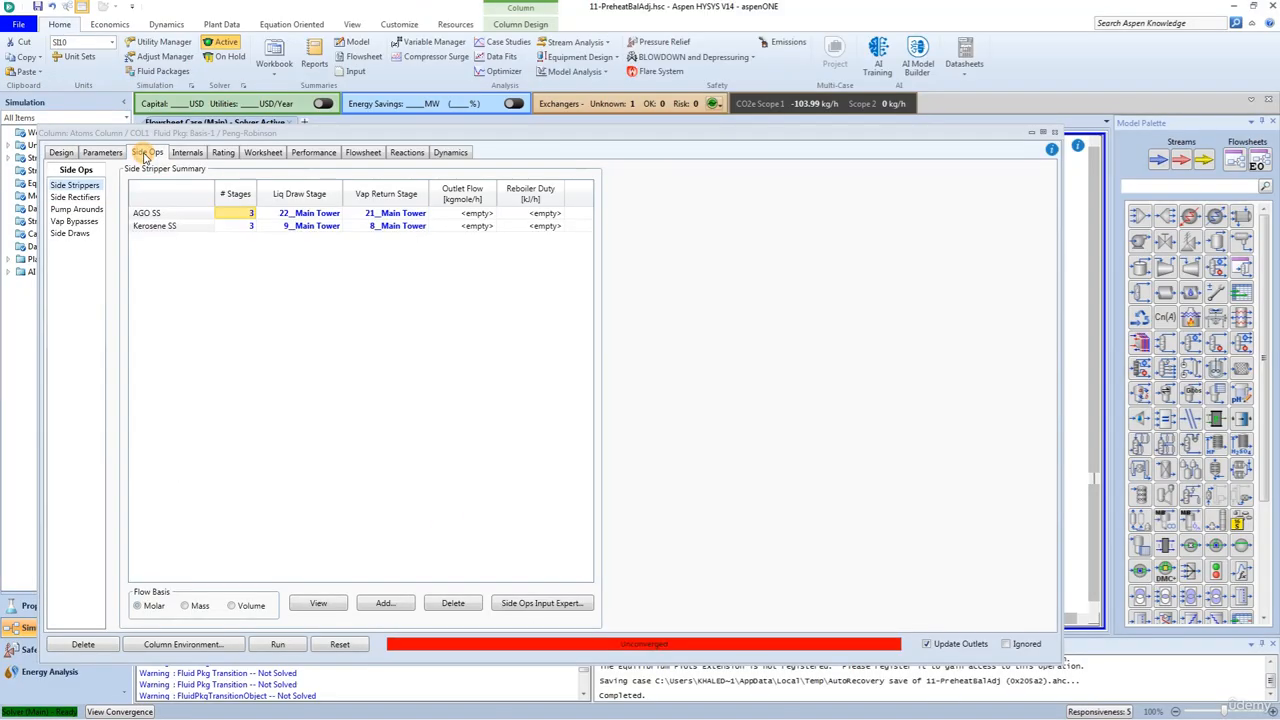
click(88, 210)
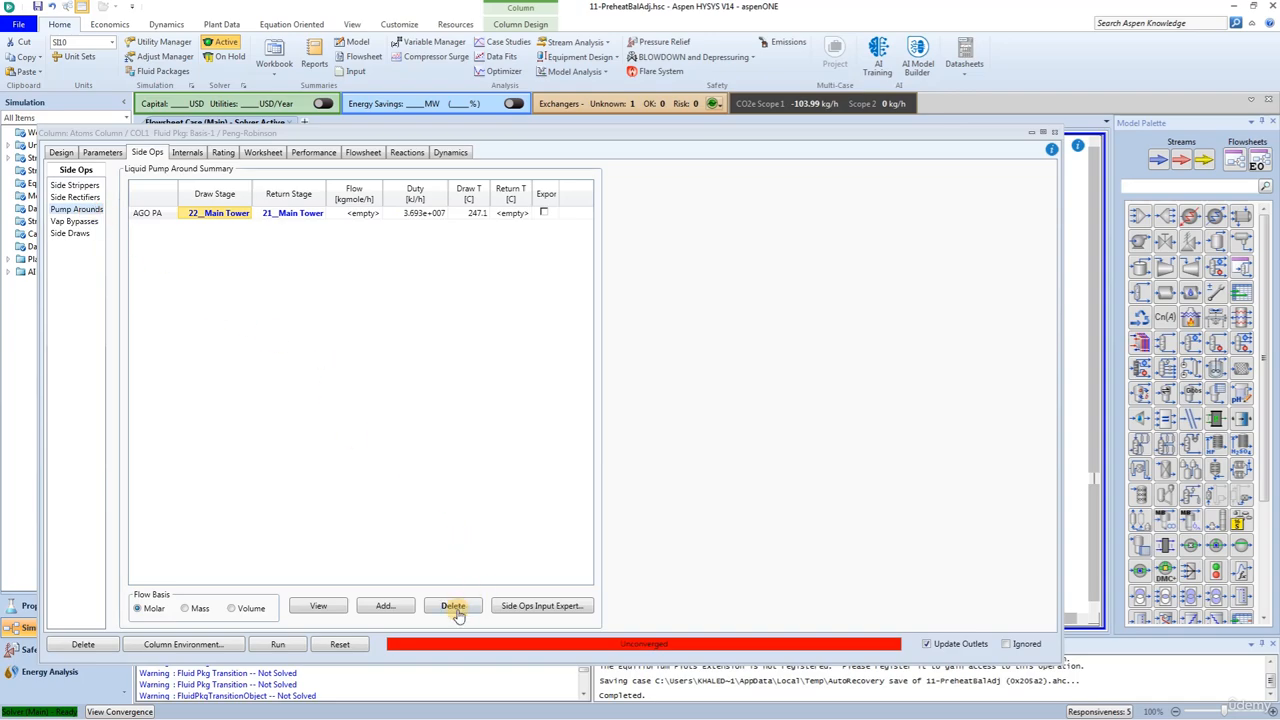
click(382, 608)
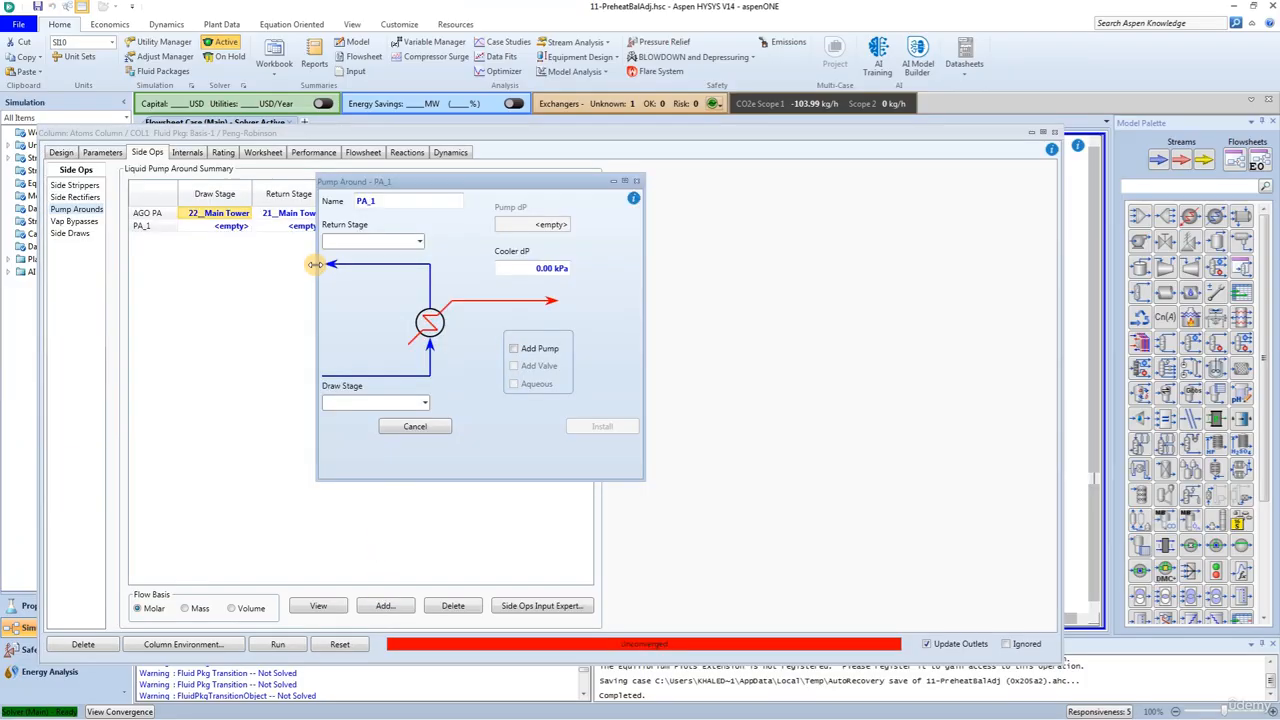
click(381, 201)
double_click(382, 203)
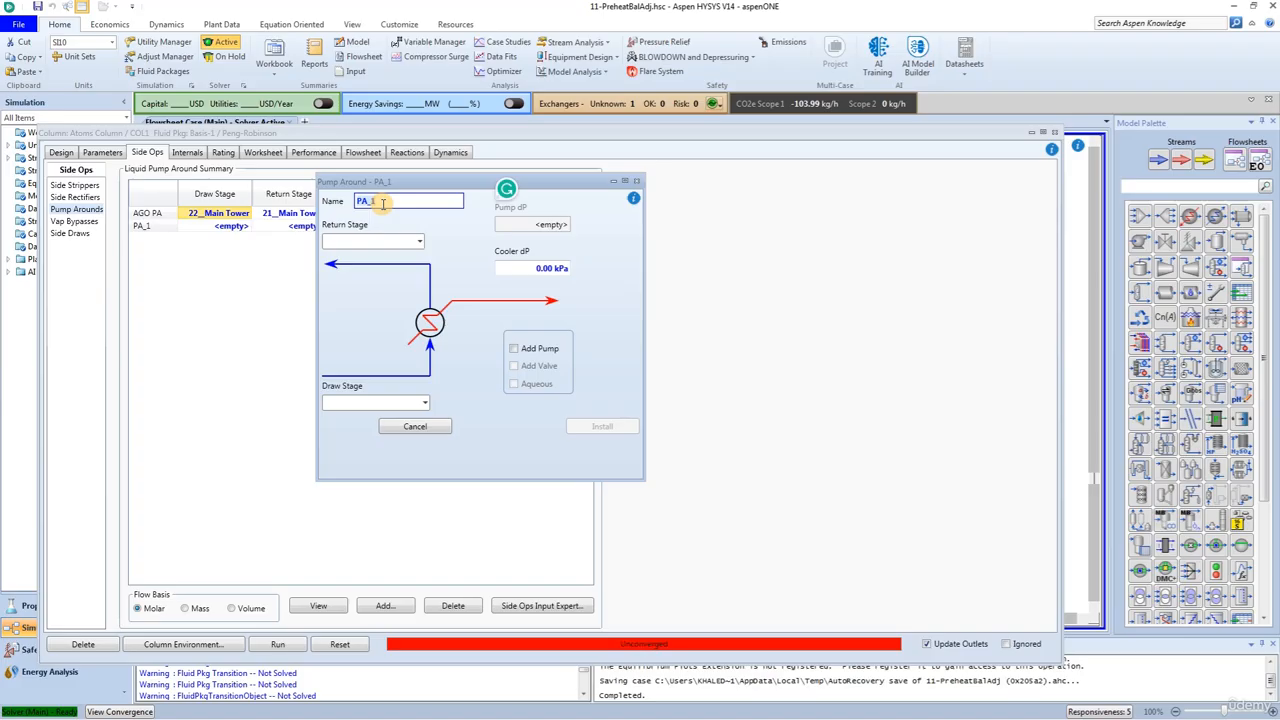
text(Kerosene PA)
key(Return)
Step: Set the Kerosene PA return stage to 8__Main Tower and draw stage to 9__Main Tower, and install the pump-around
click(416, 242)
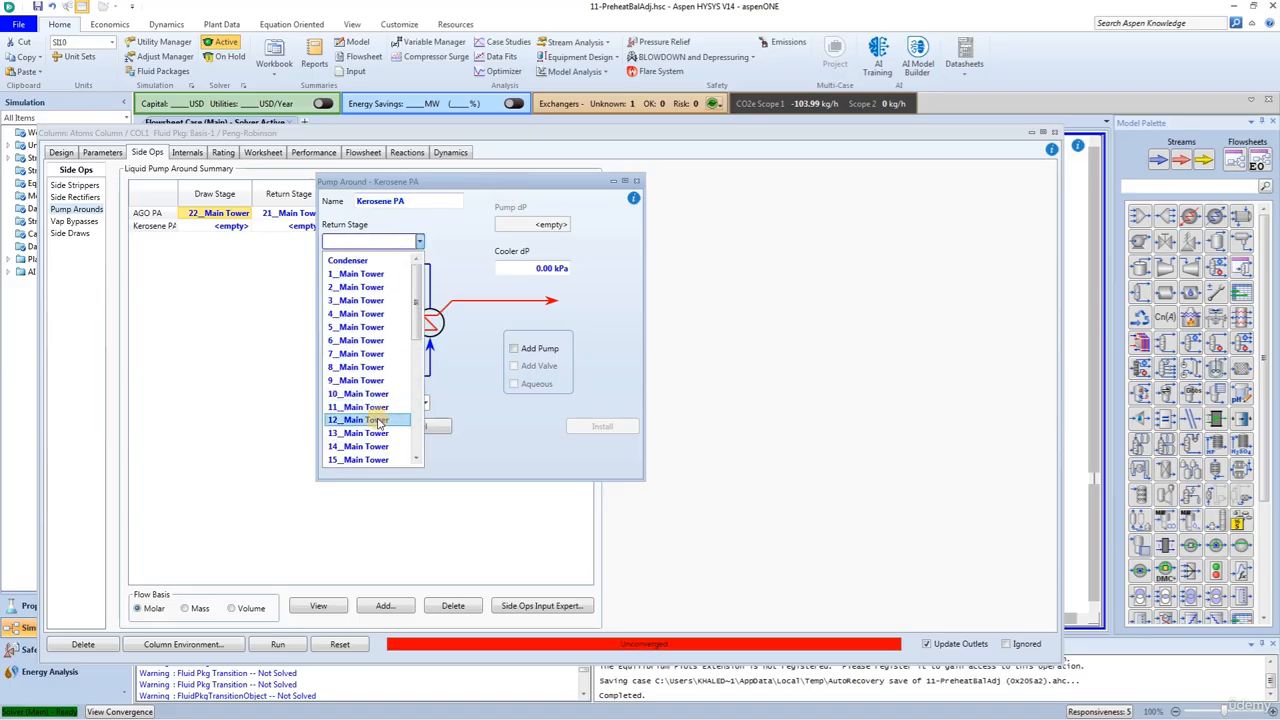
click(358, 368)
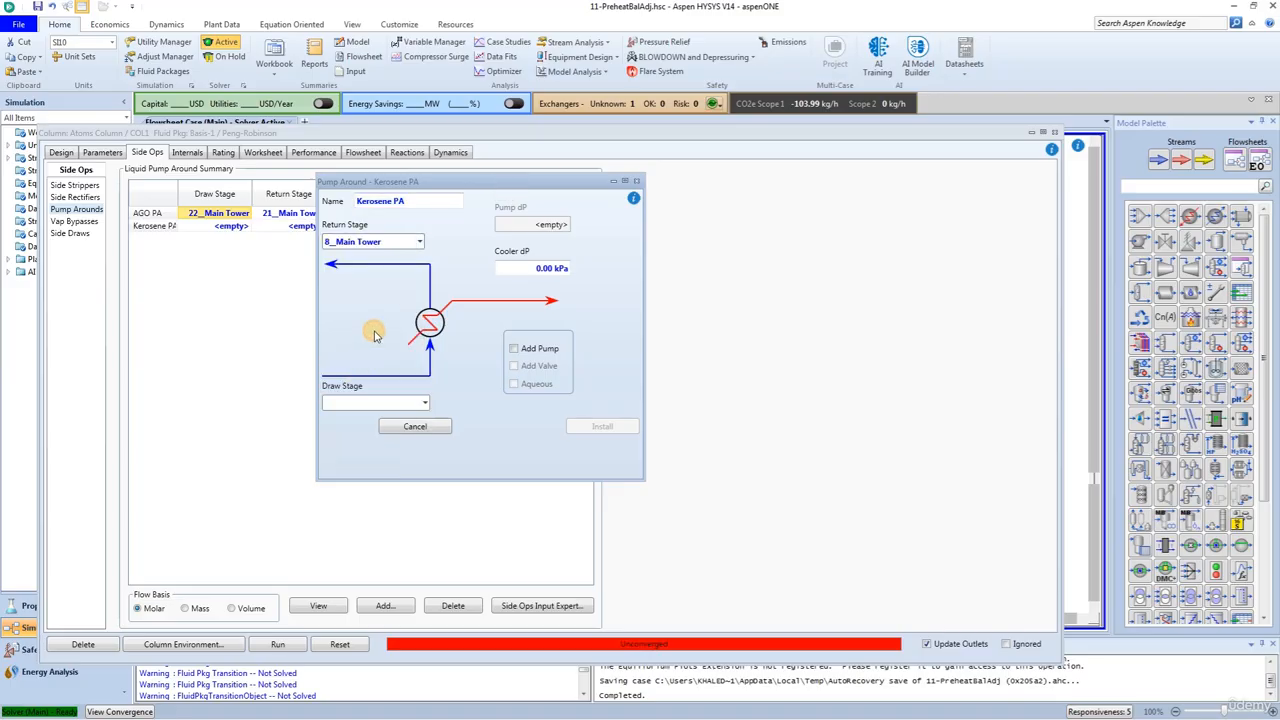
click(425, 403)
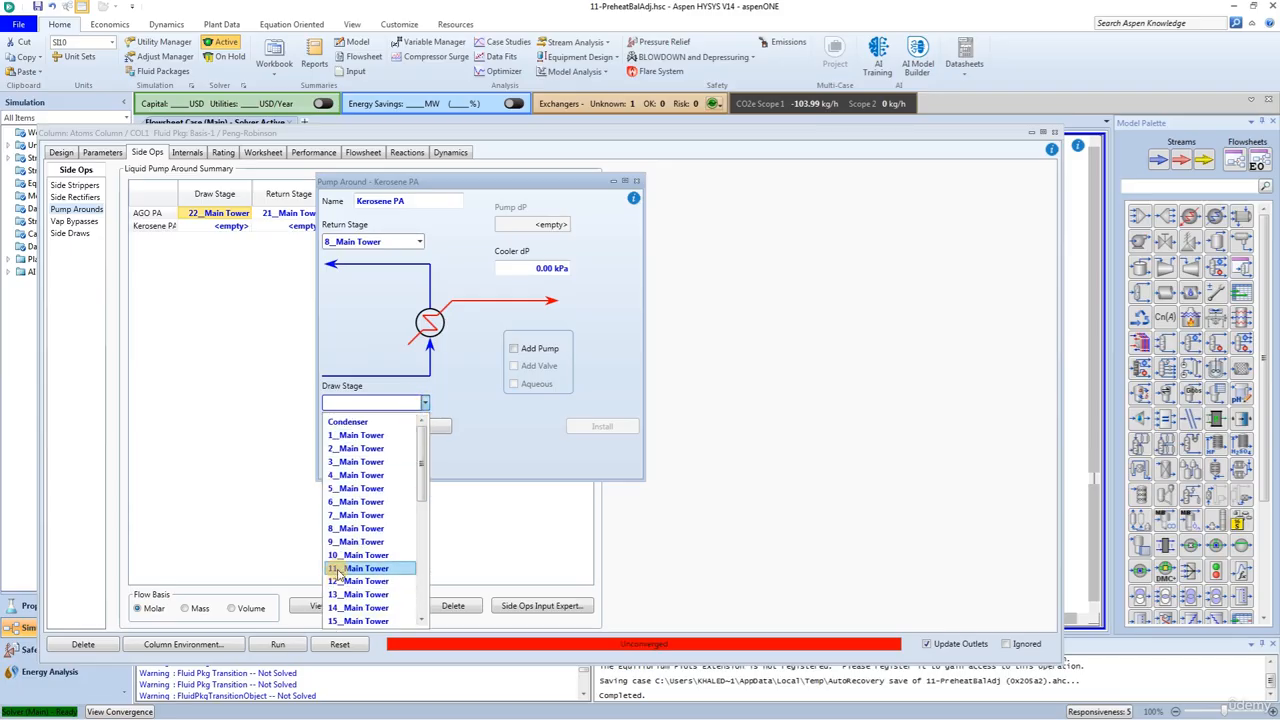
click(345, 541)
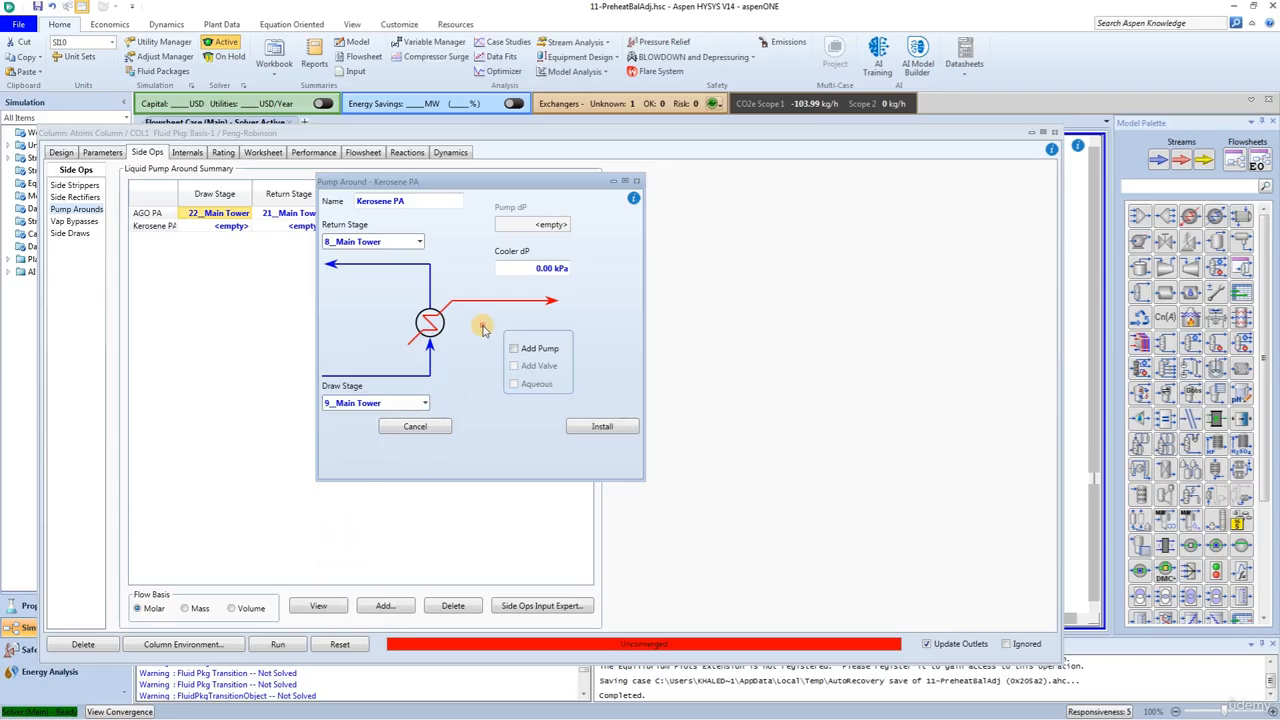
click(602, 426)
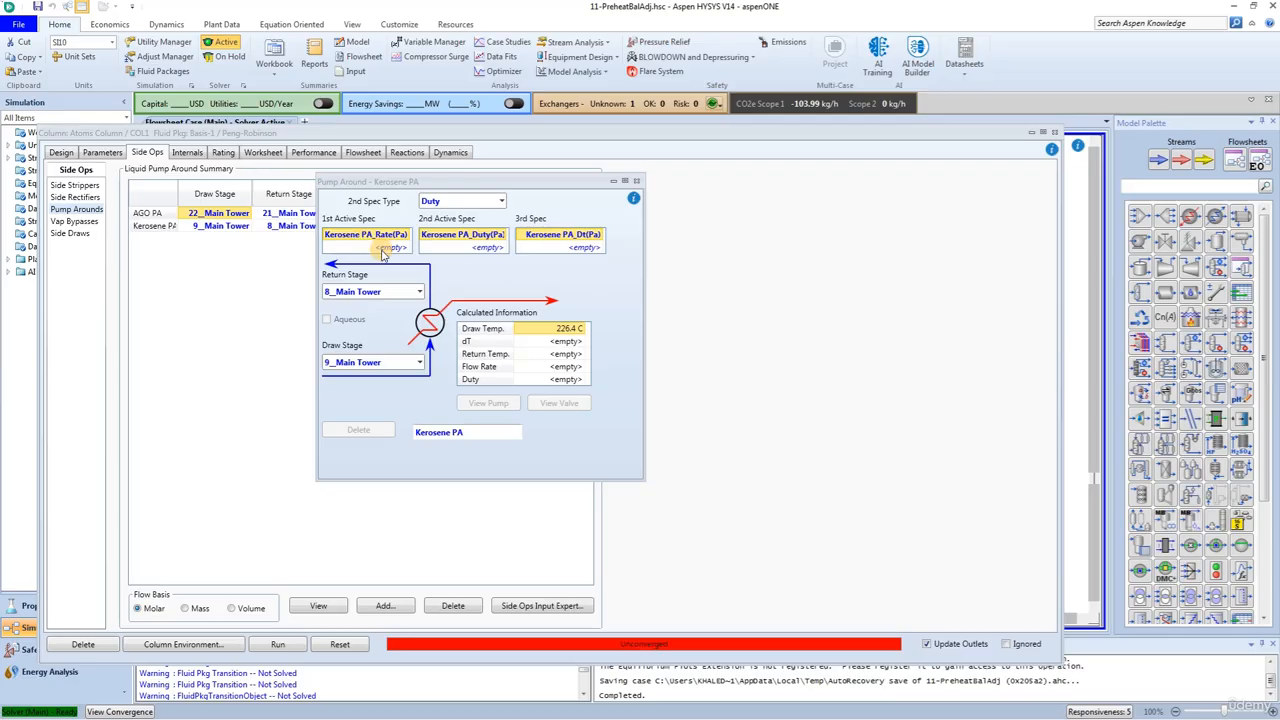
Step: Set the Kerosene PA_Rate(Pa) spec to 330 m3/h
click(381, 247)
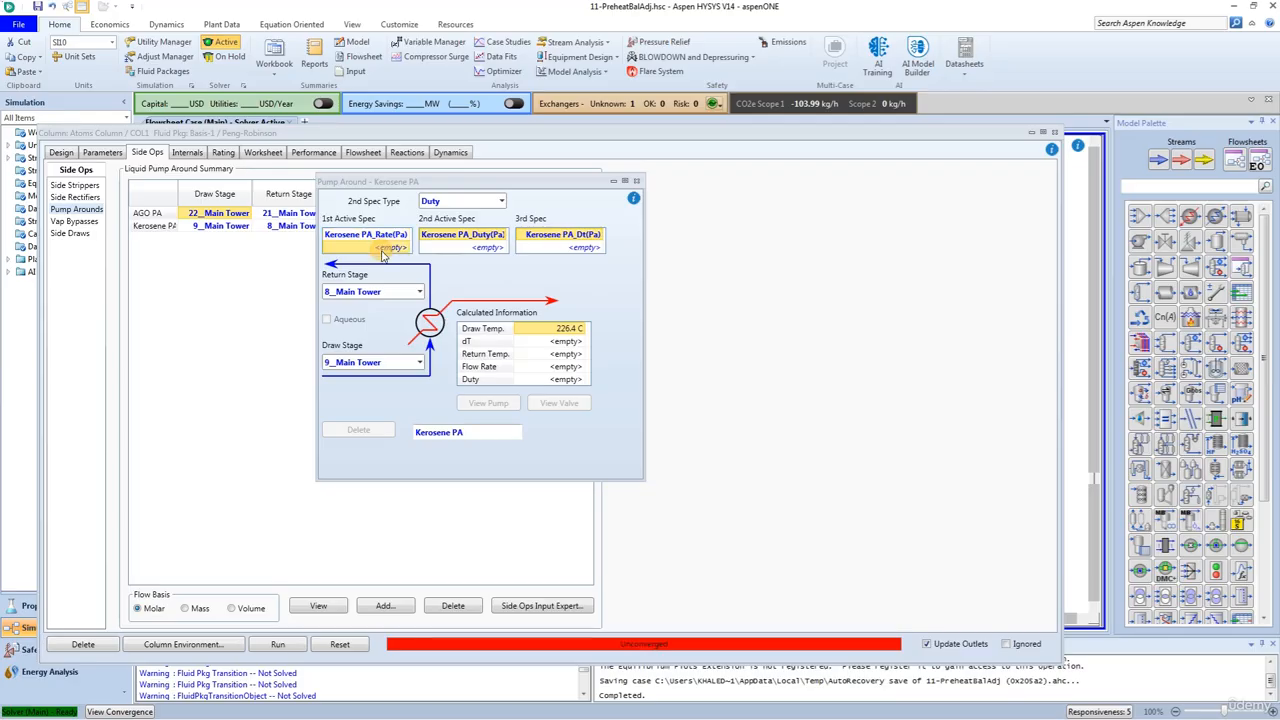
text(330)
key(Return)
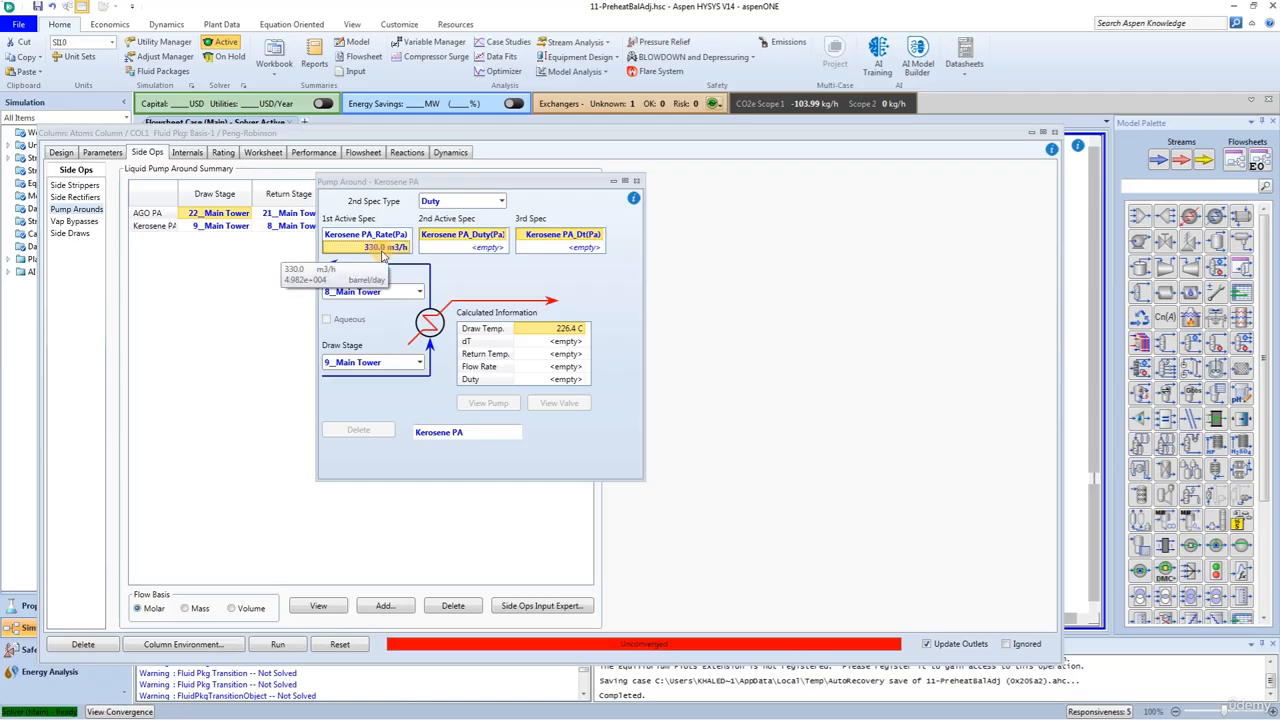
Step: Set the Kerosene PA_Duty(Pa) spec to -42000000 Btu/hr and close the pump-around window
click(462, 247)
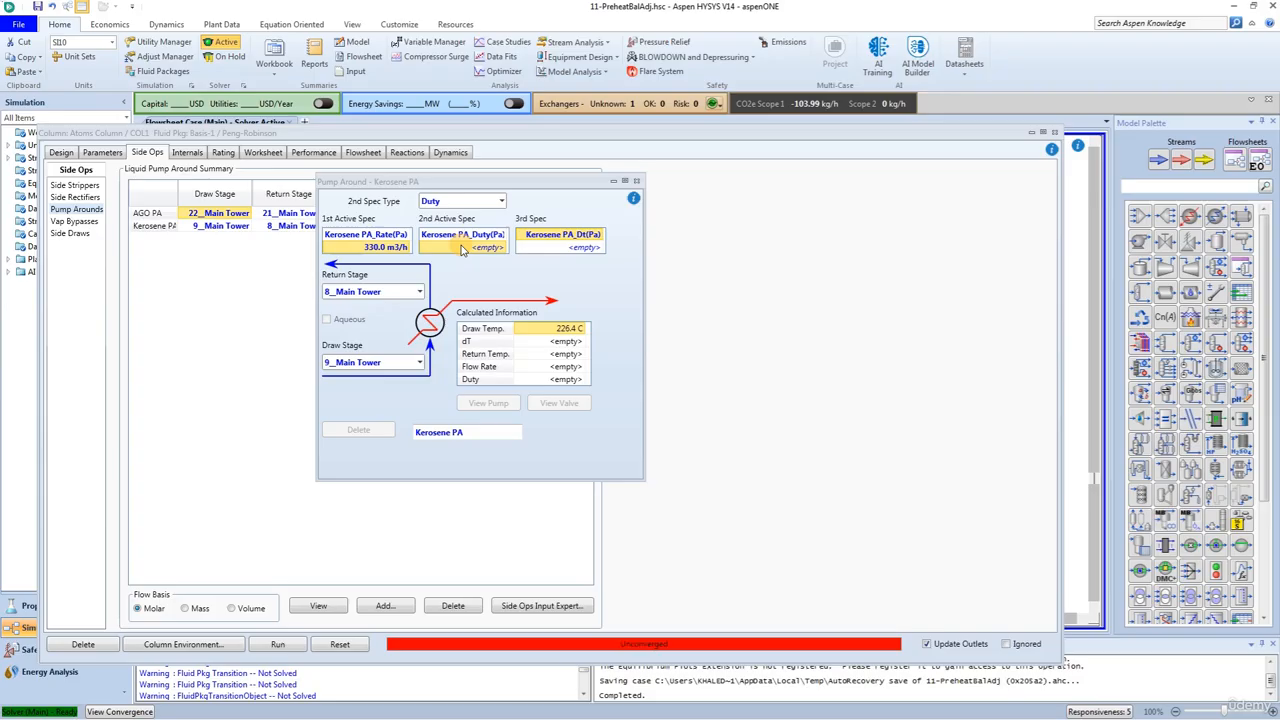
double_click(462, 247)
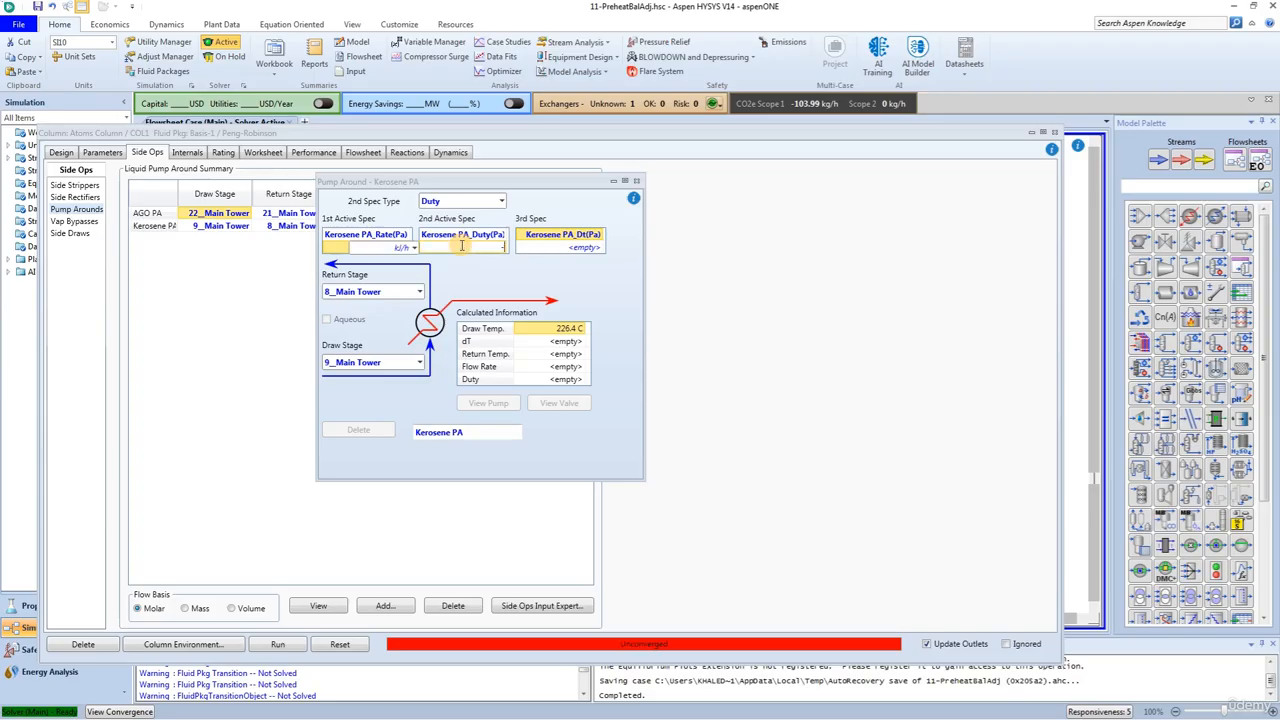
text(-42000000)
click(414, 247)
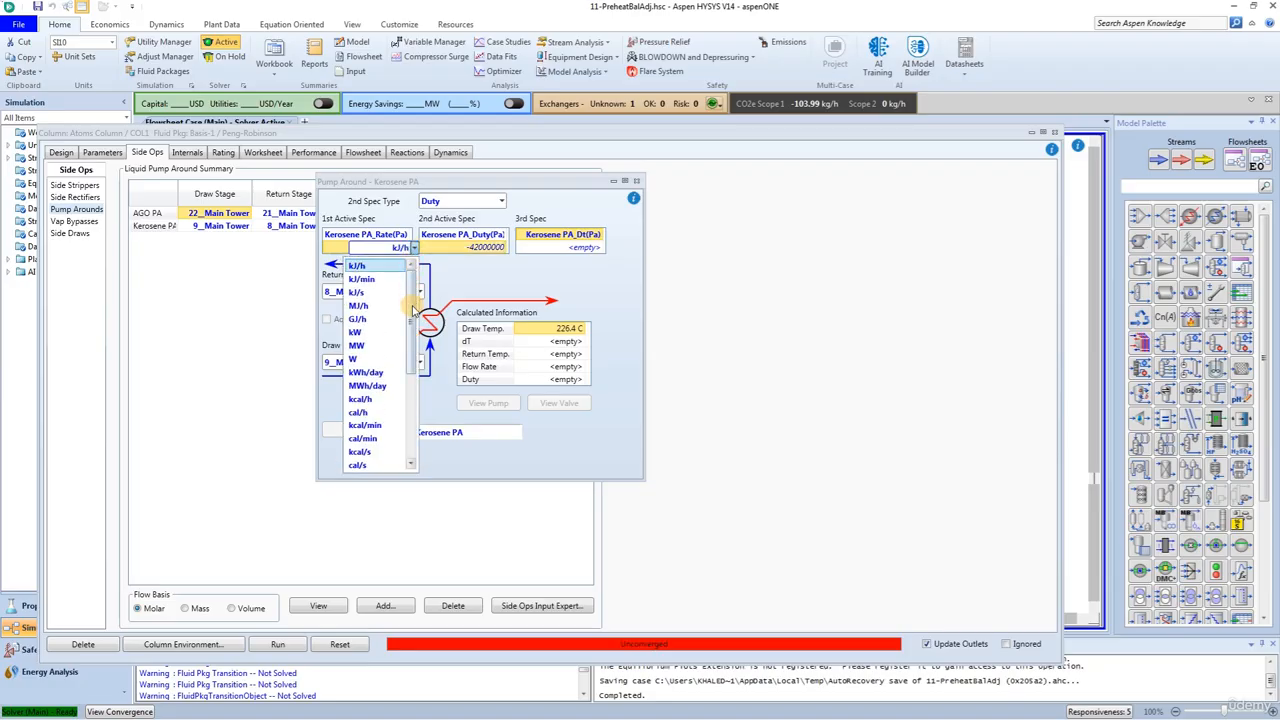
scroll(413, 311, down, 3)
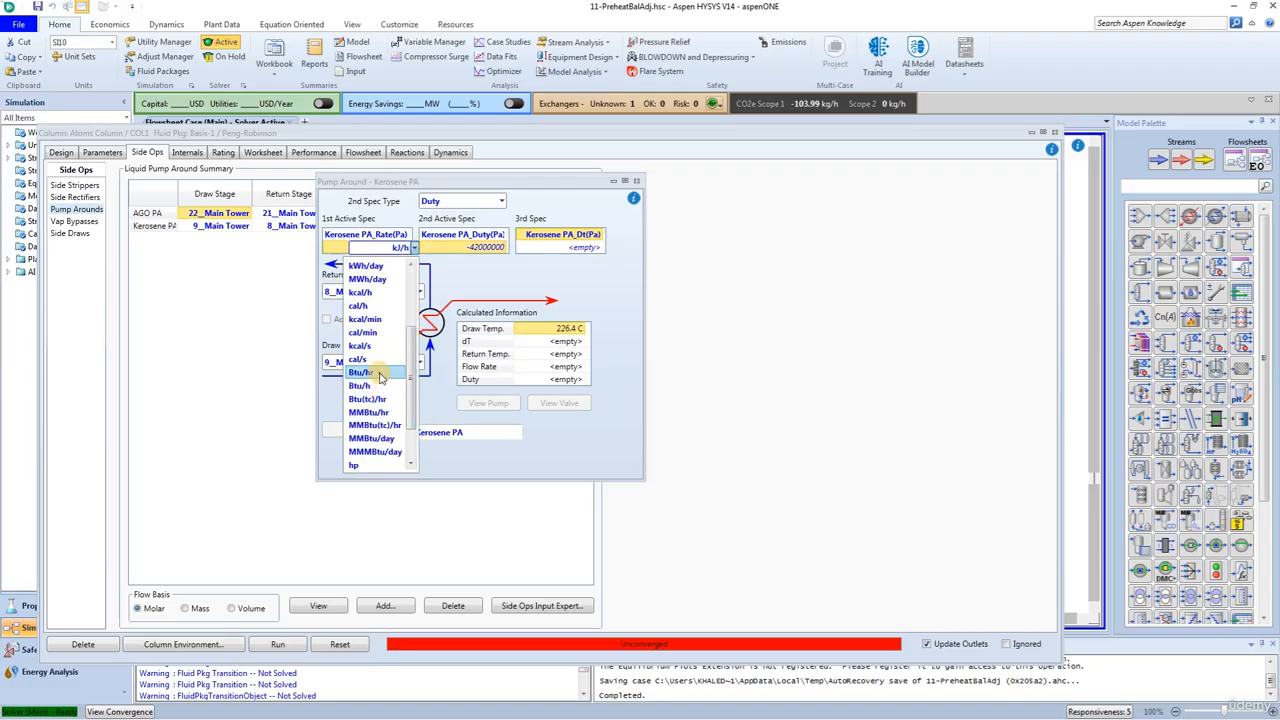
click(378, 373)
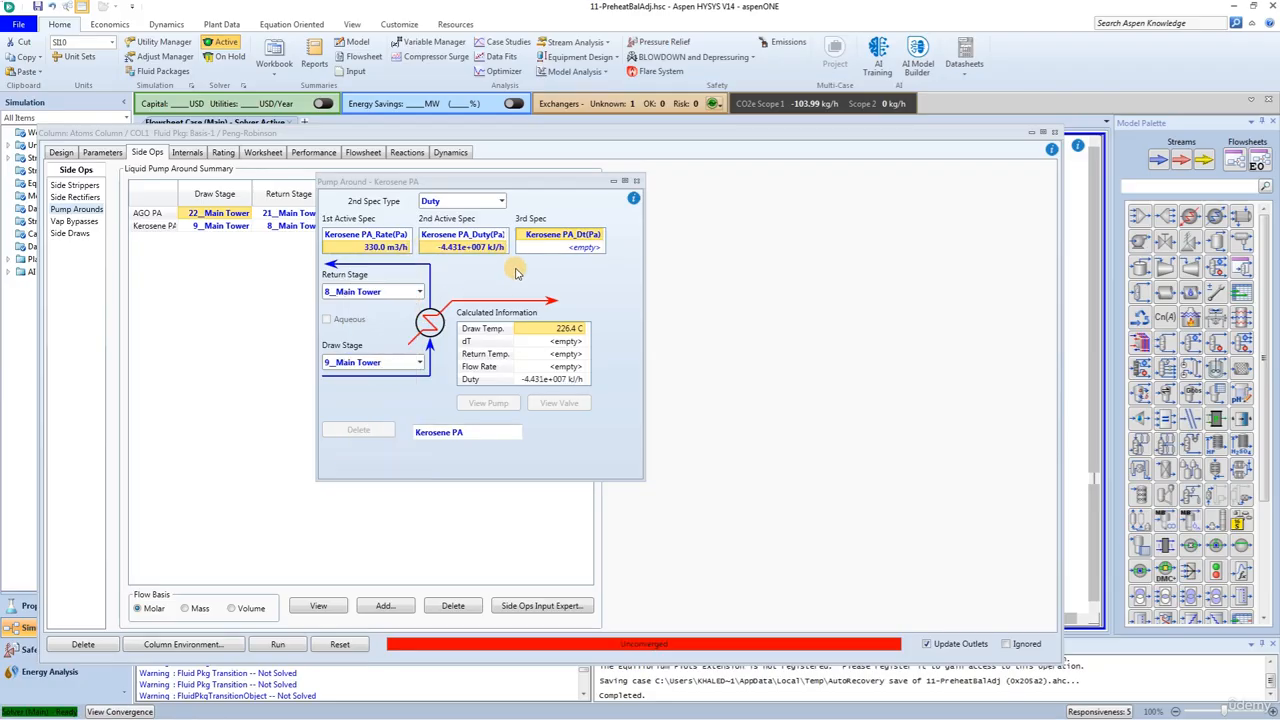
click(637, 183)
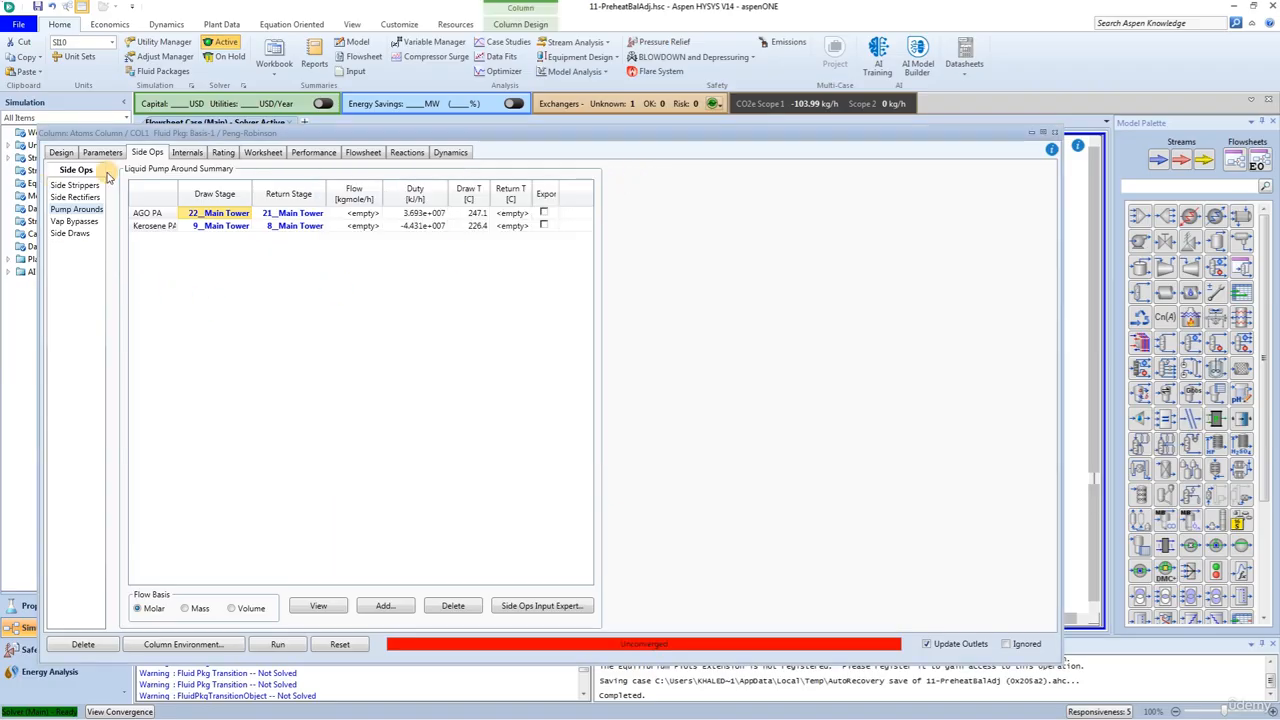
Step: Run the Atoms Column from its Monitor page and close the column window
click(60, 153)
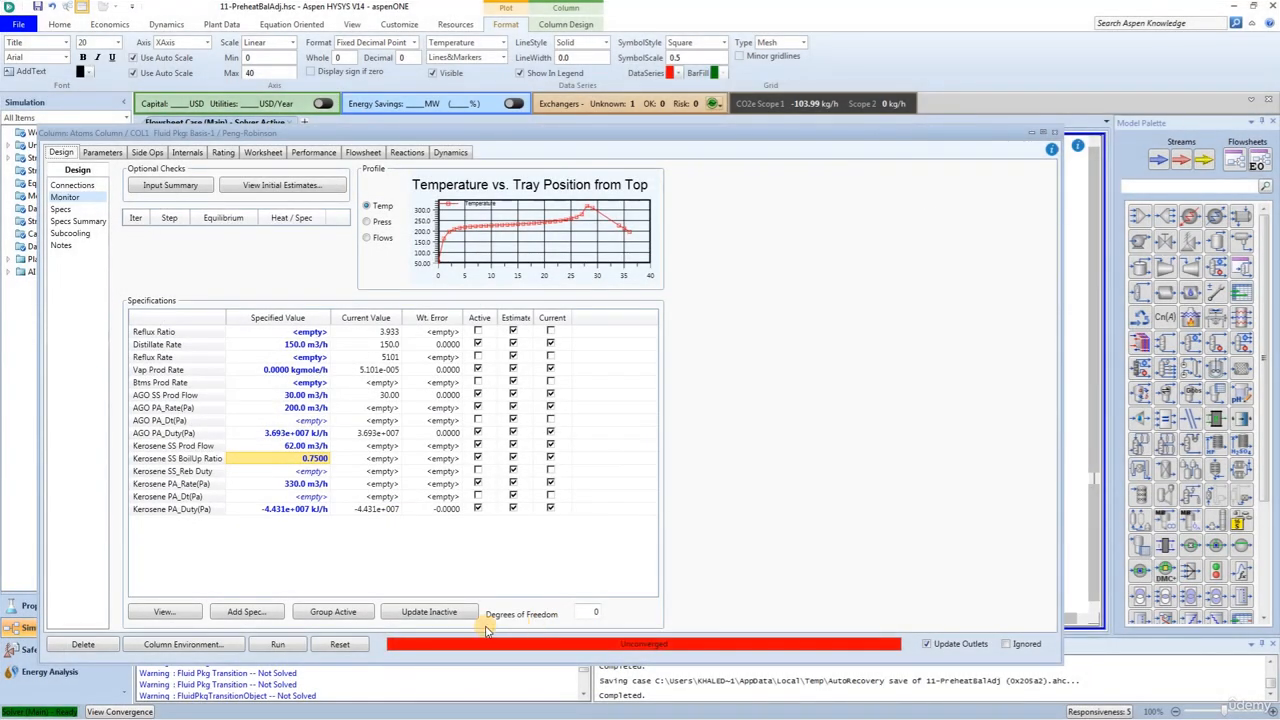
click(277, 644)
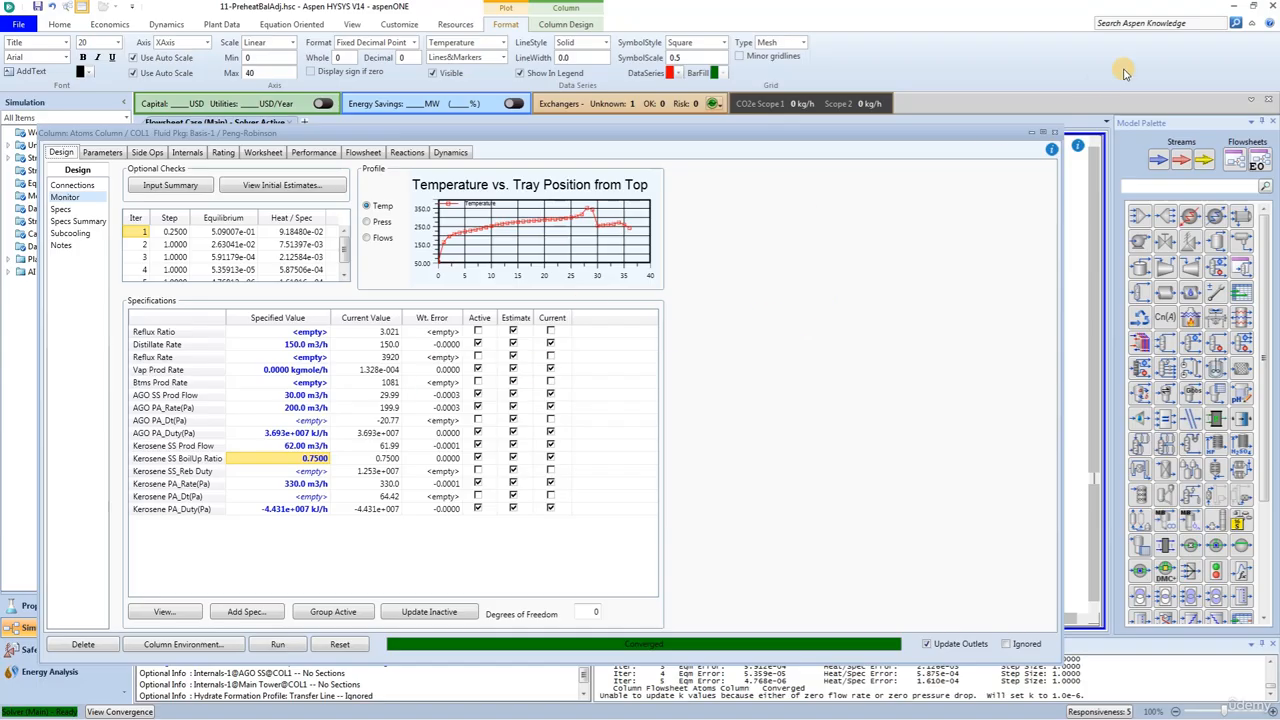
click(1053, 133)
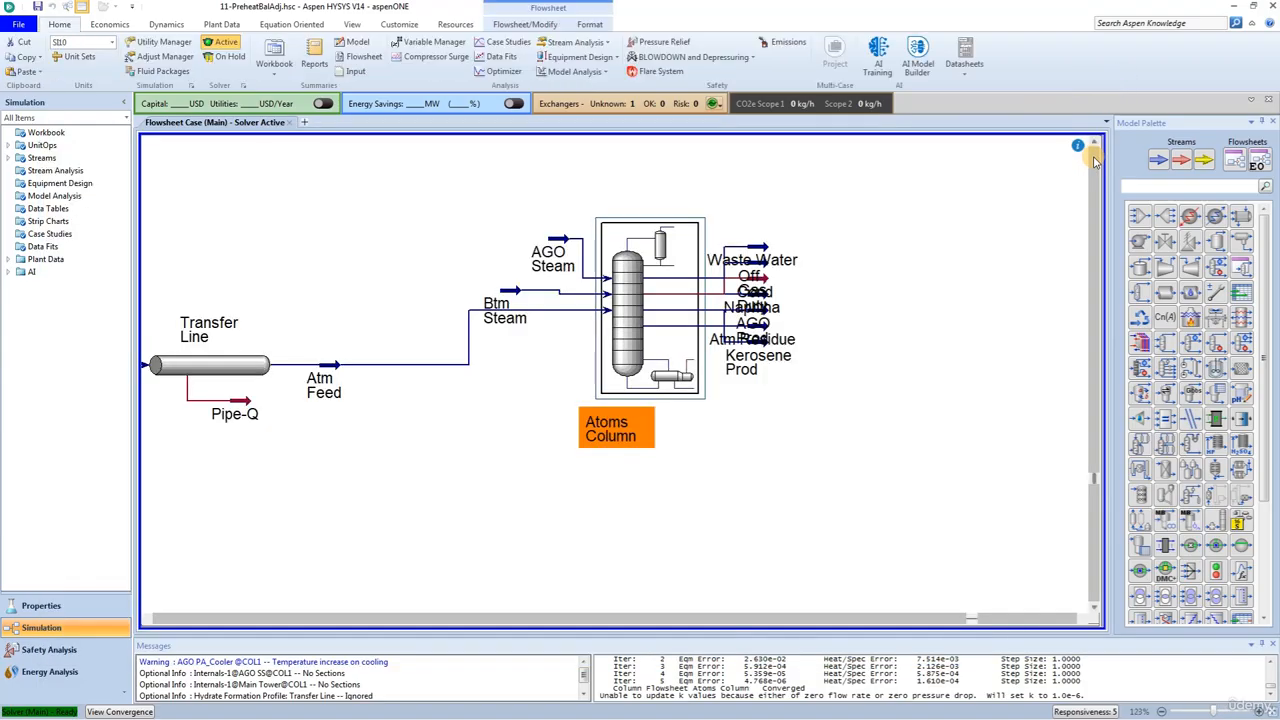
Step: Place a new energy stream above AGO Steam in the flowsheet and name it Trim Duty
click(1192, 162)
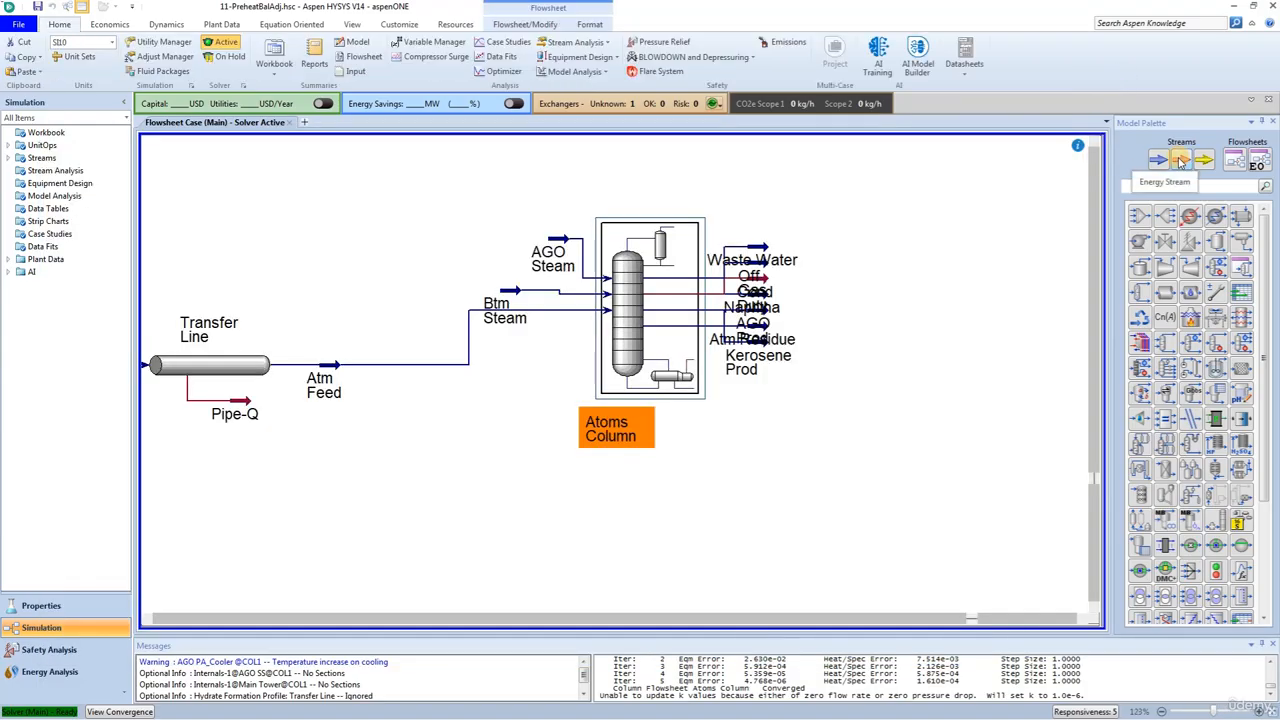
click(531, 191)
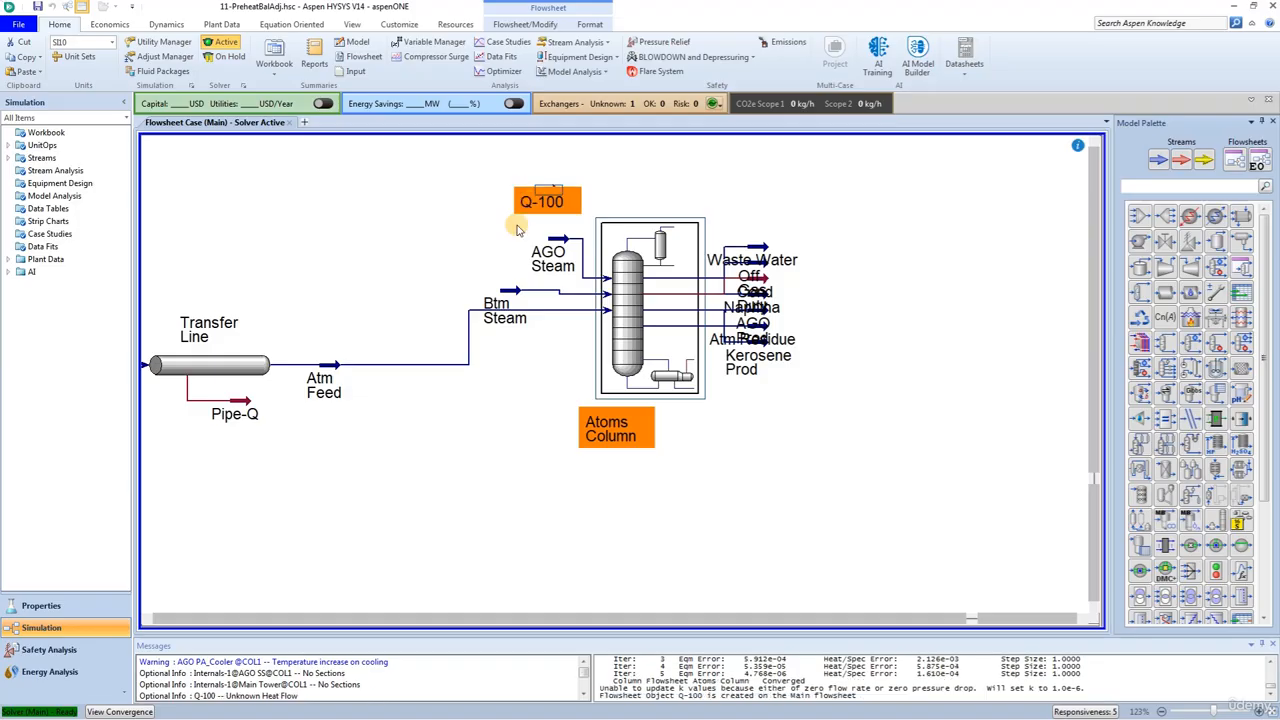
double_click(545, 190)
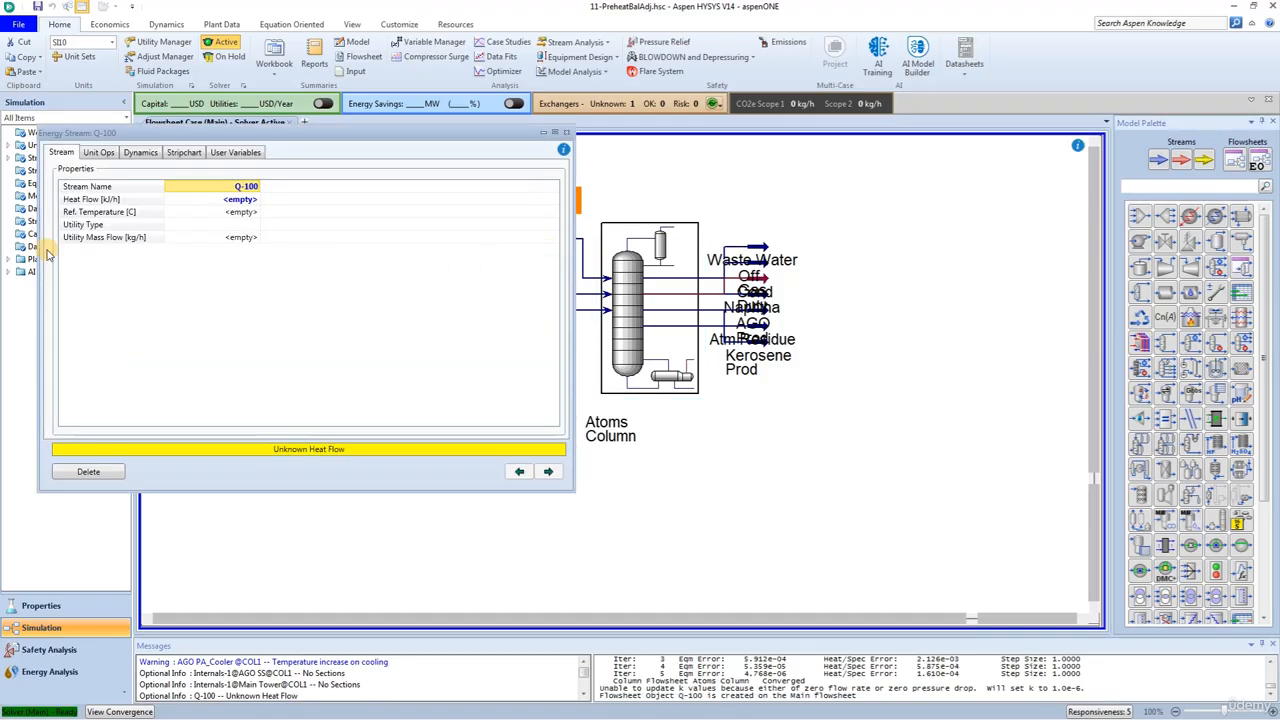
click(238, 189)
text(T)
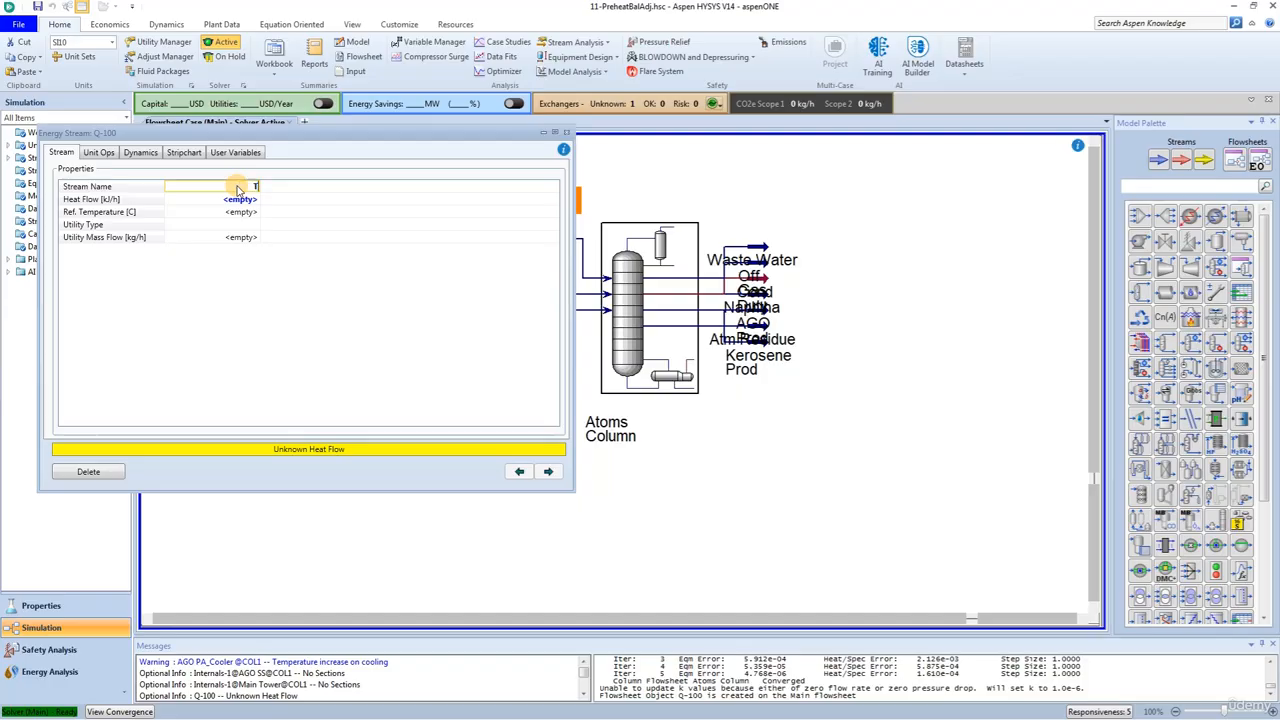
text(rim Duty)
key(Return)
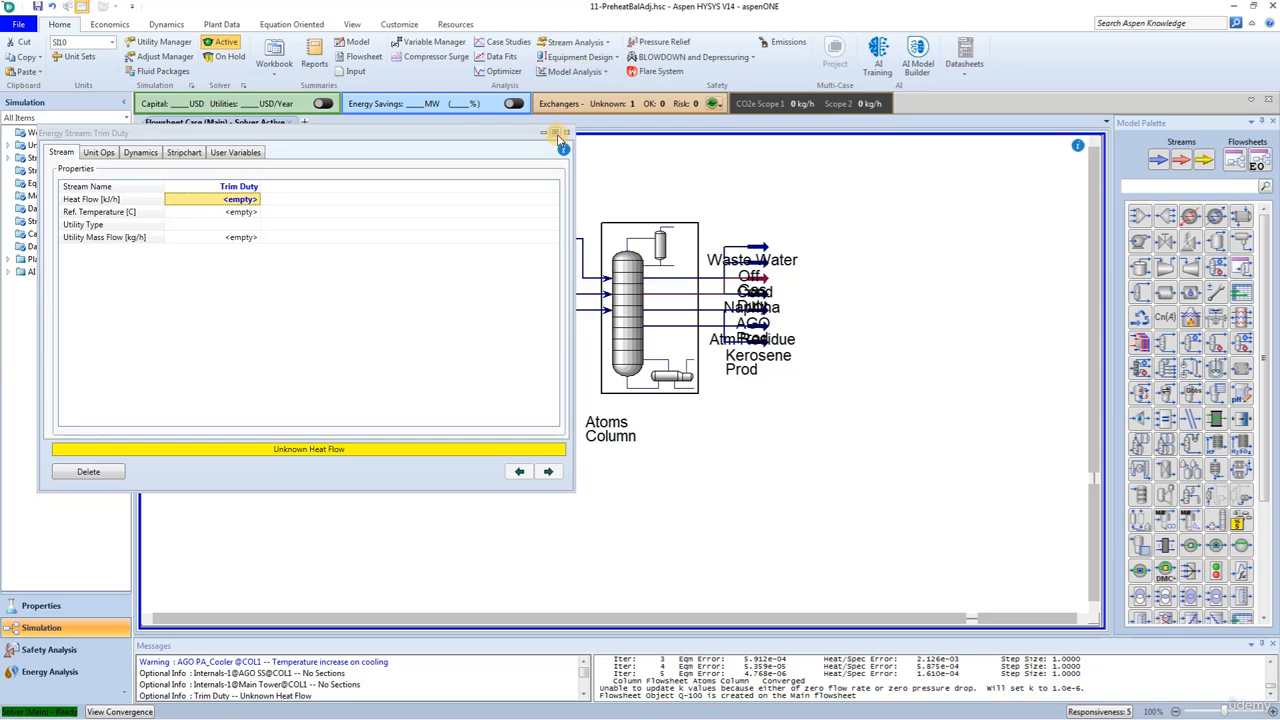
click(566, 132)
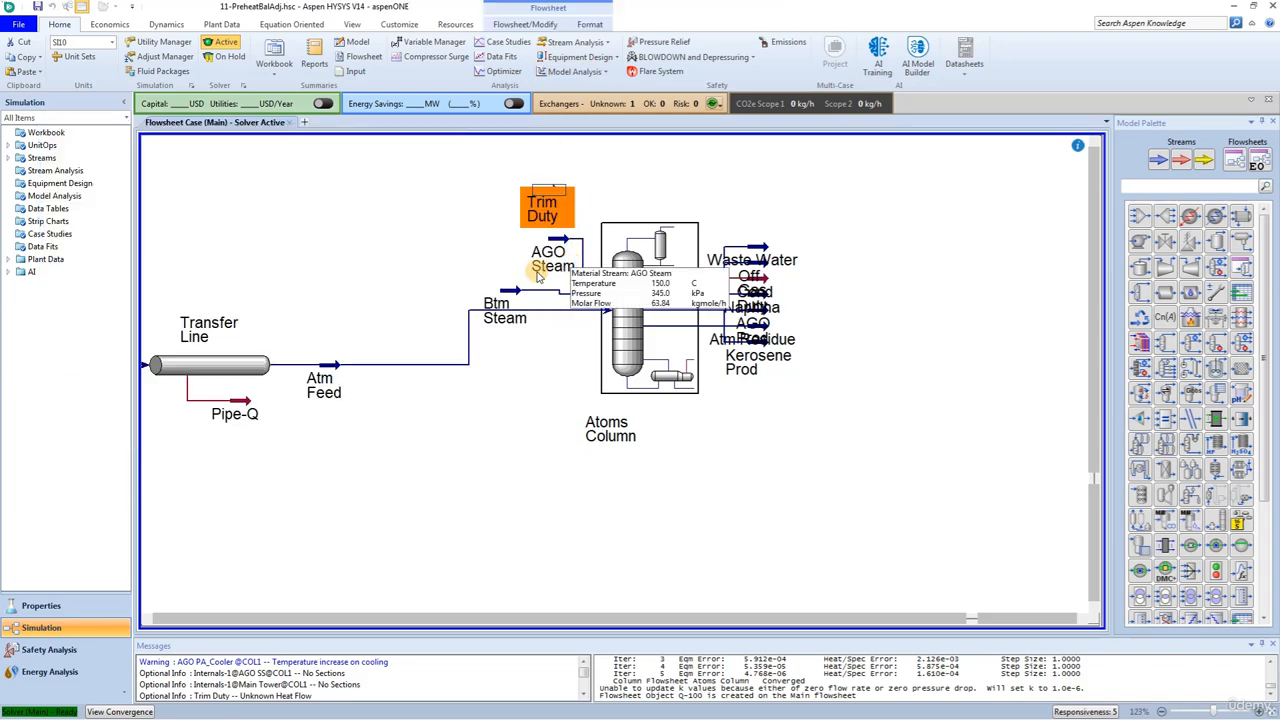
Step: Open the Atoms Column connections and attach Trim Duty as a new external inlet stream
click(626, 313)
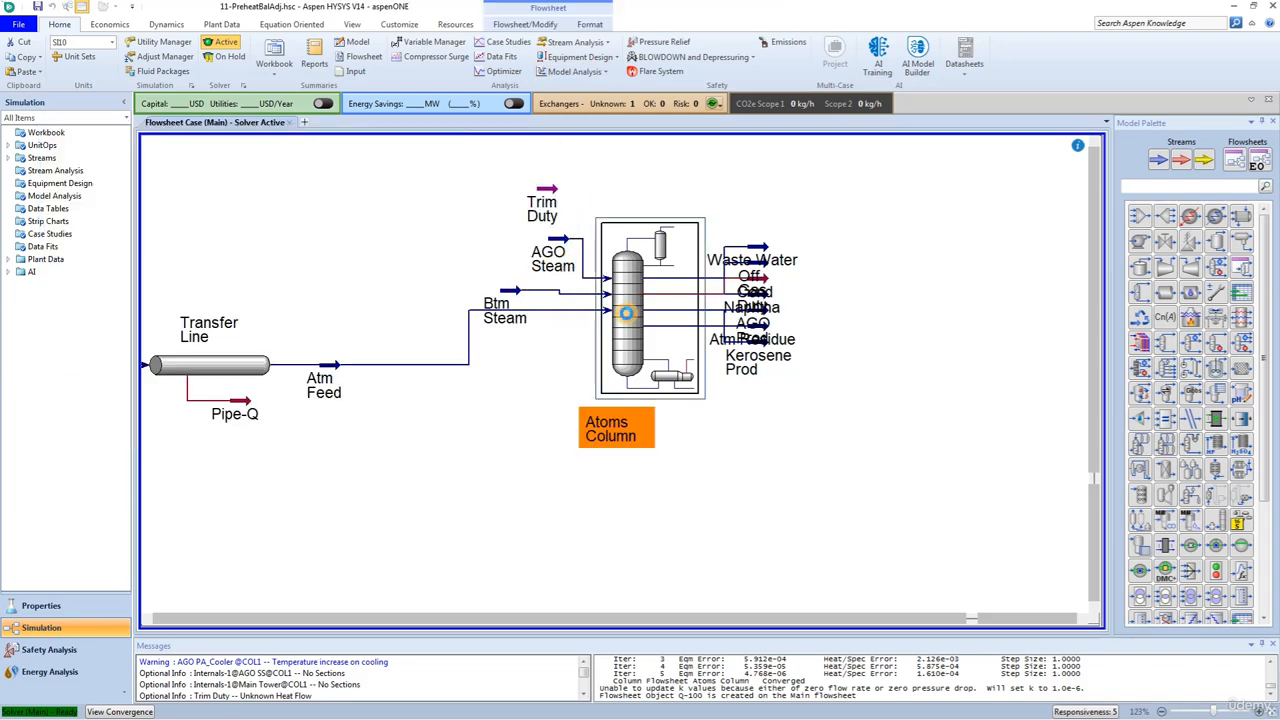
double_click(626, 313)
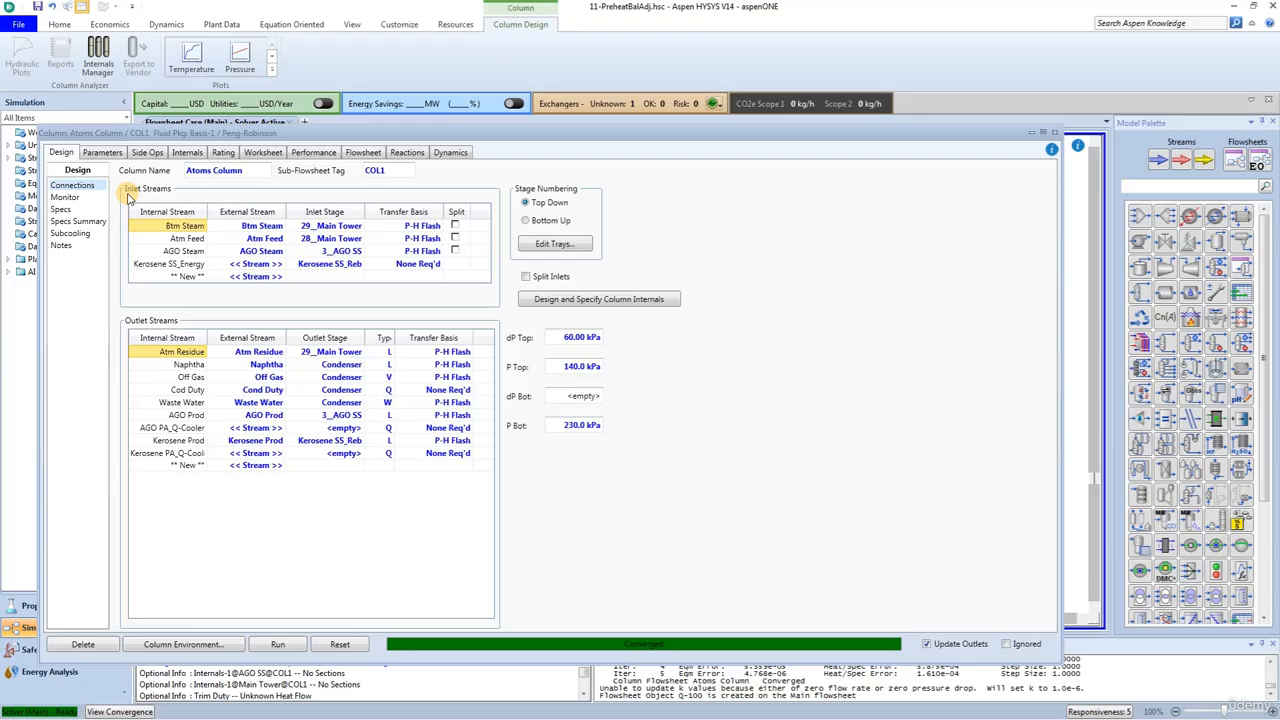
click(281, 280)
click(256, 374)
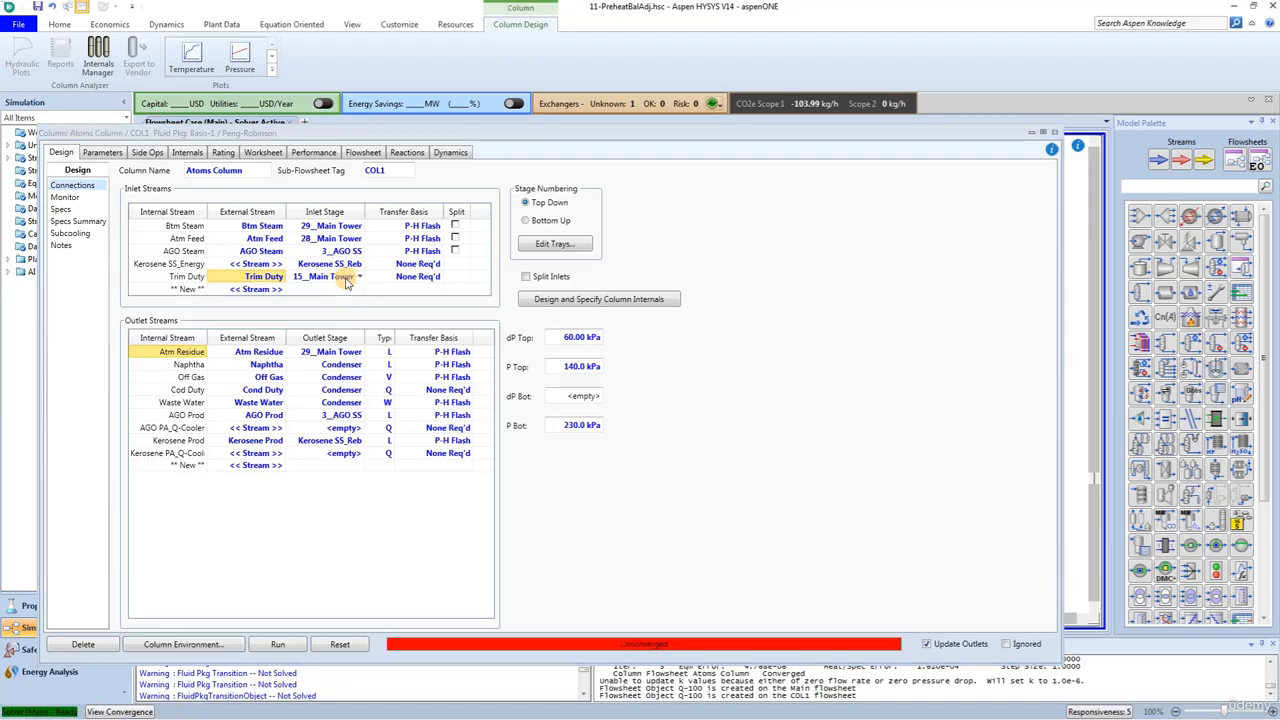
Step: Set the Trim Duty inlet stage to 28__Main Tower
click(358, 279)
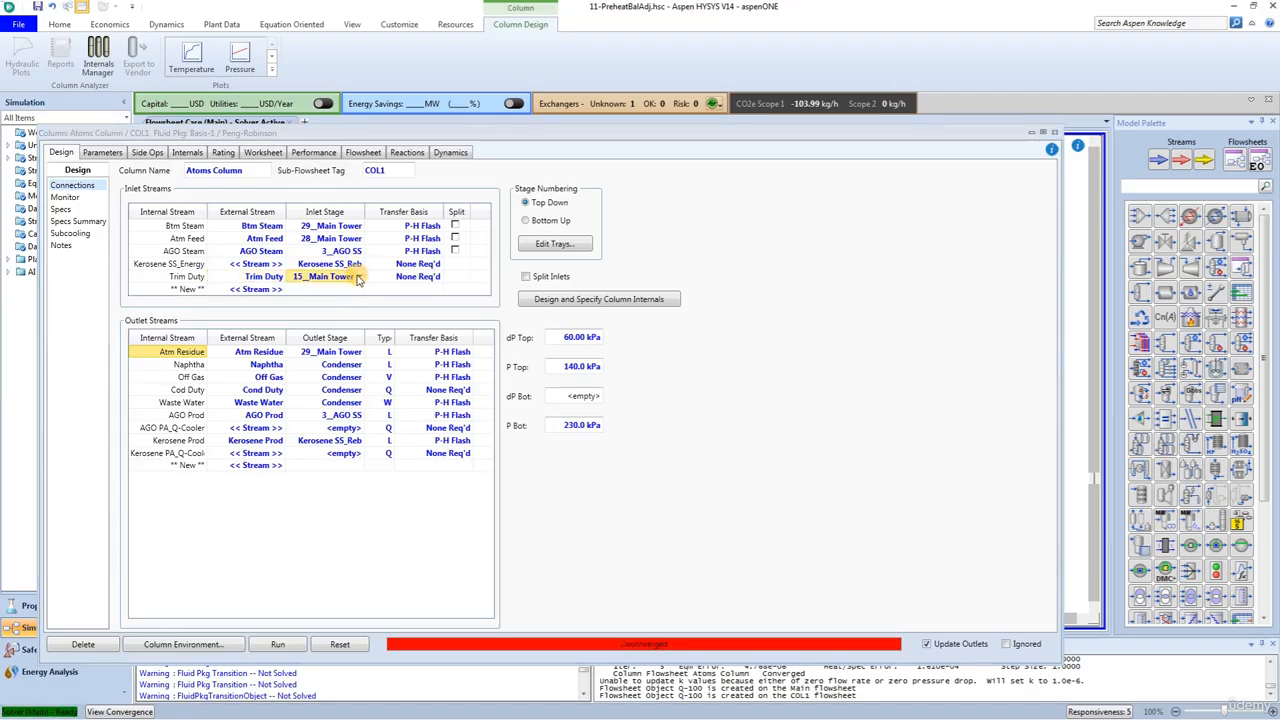
click(358, 279)
click(359, 277)
scroll(320, 380, down, 5)
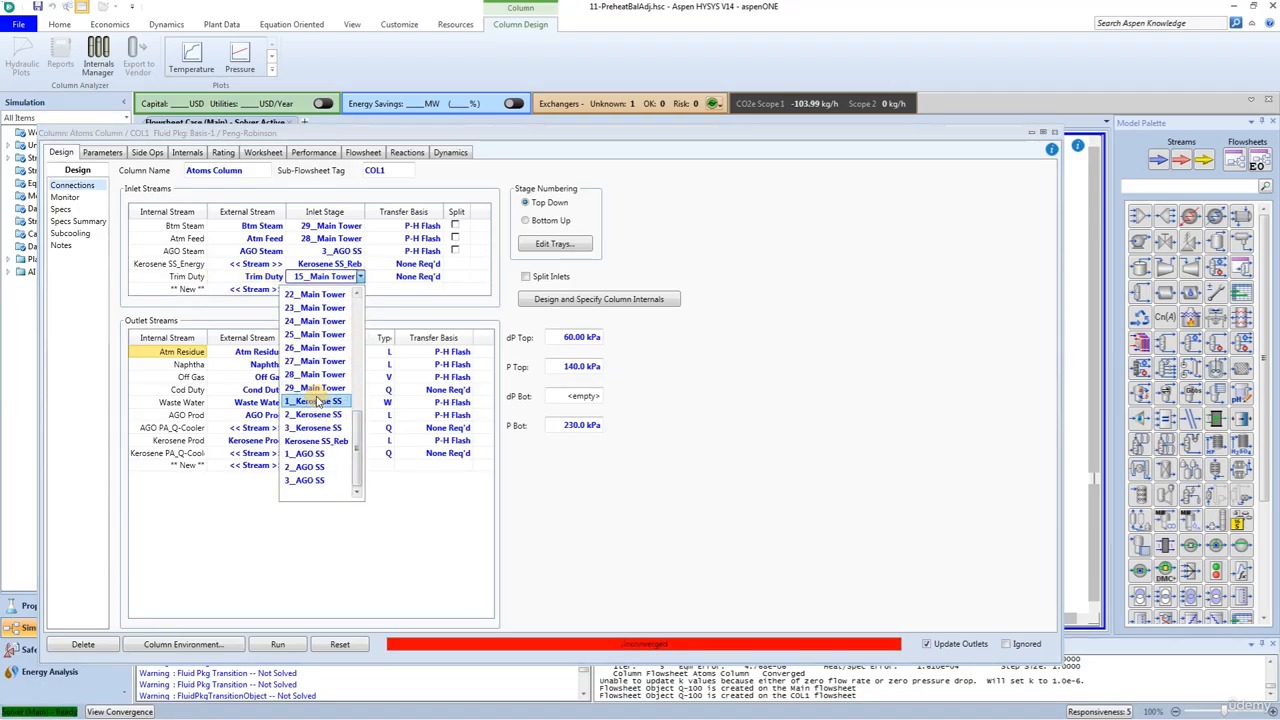
click(324, 373)
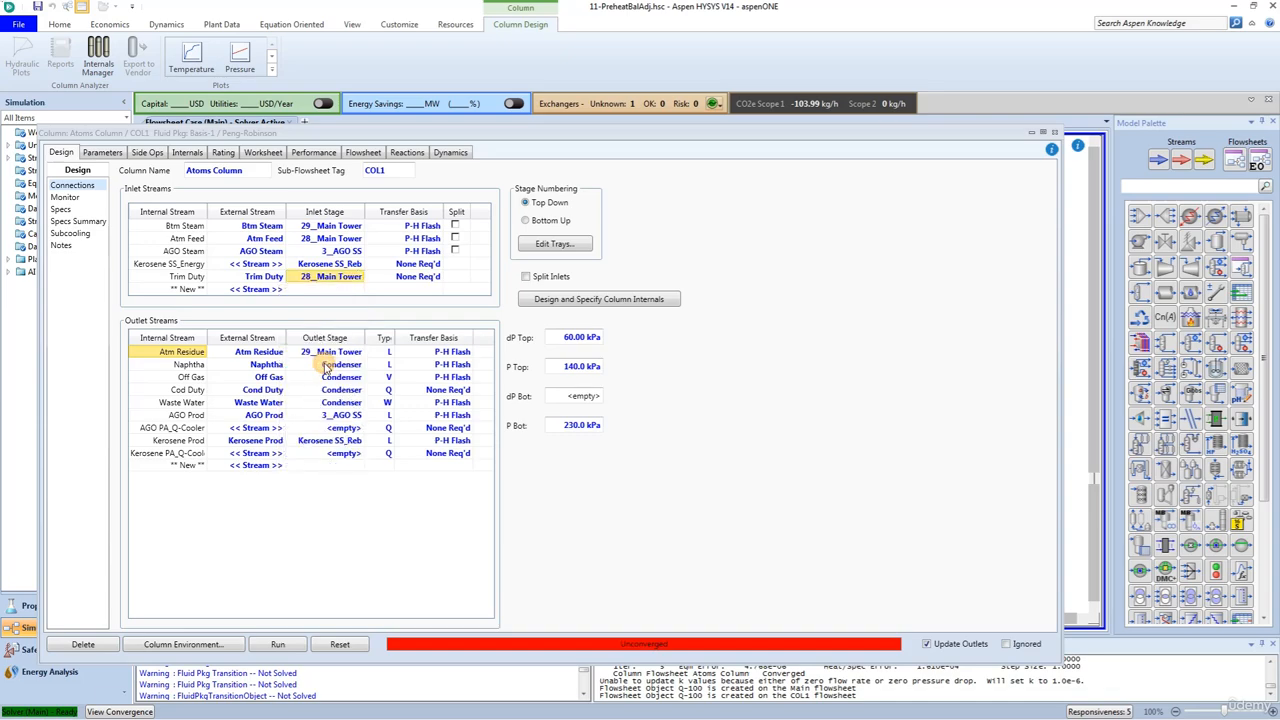
click(372, 290)
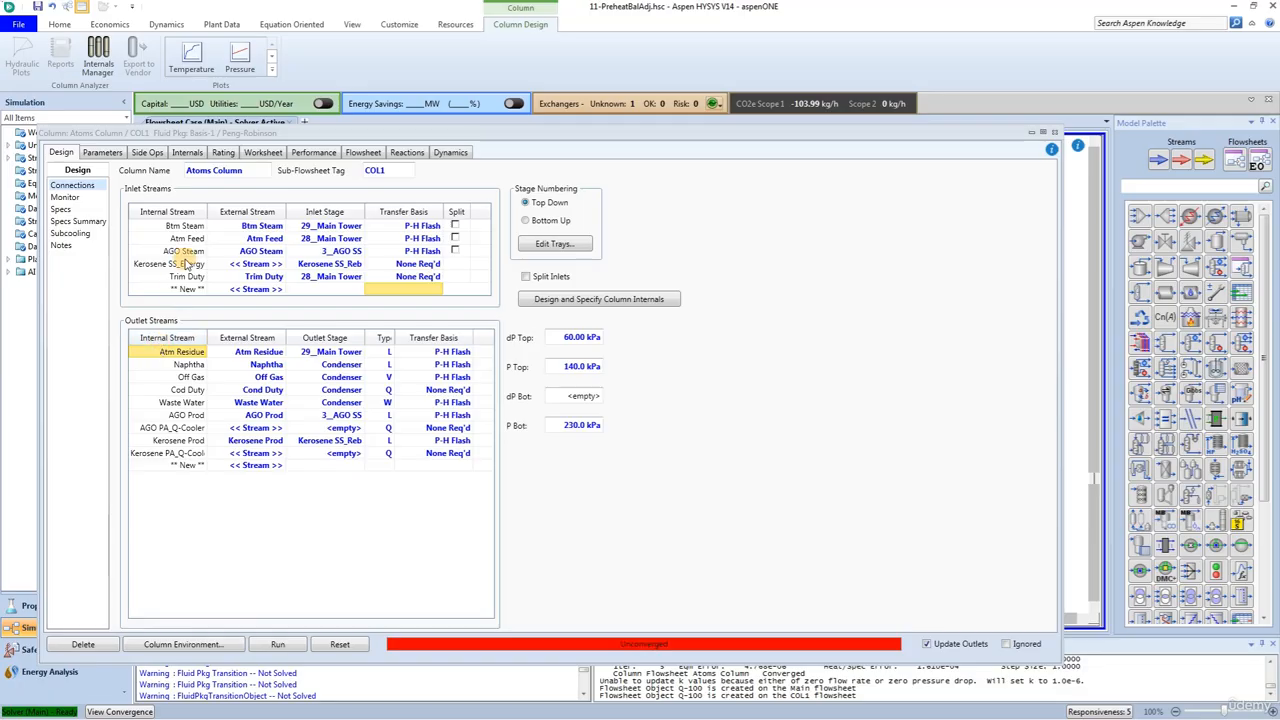
click(238, 226)
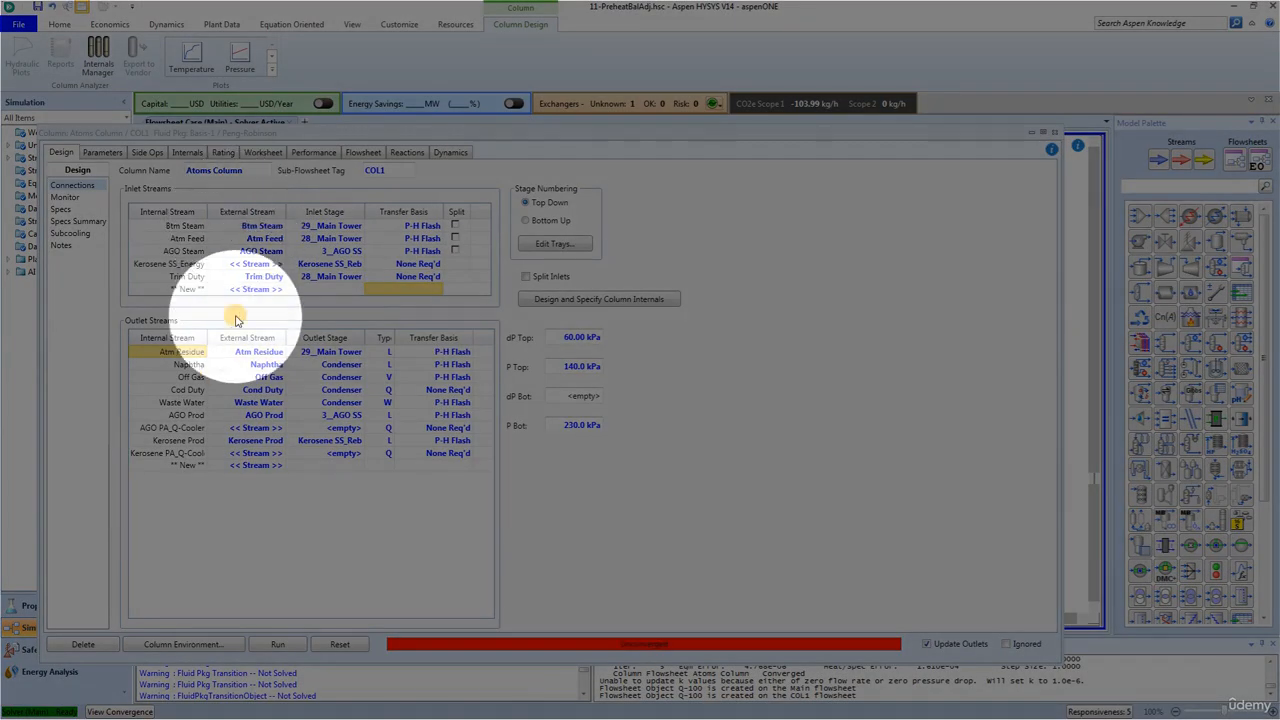
click(242, 352)
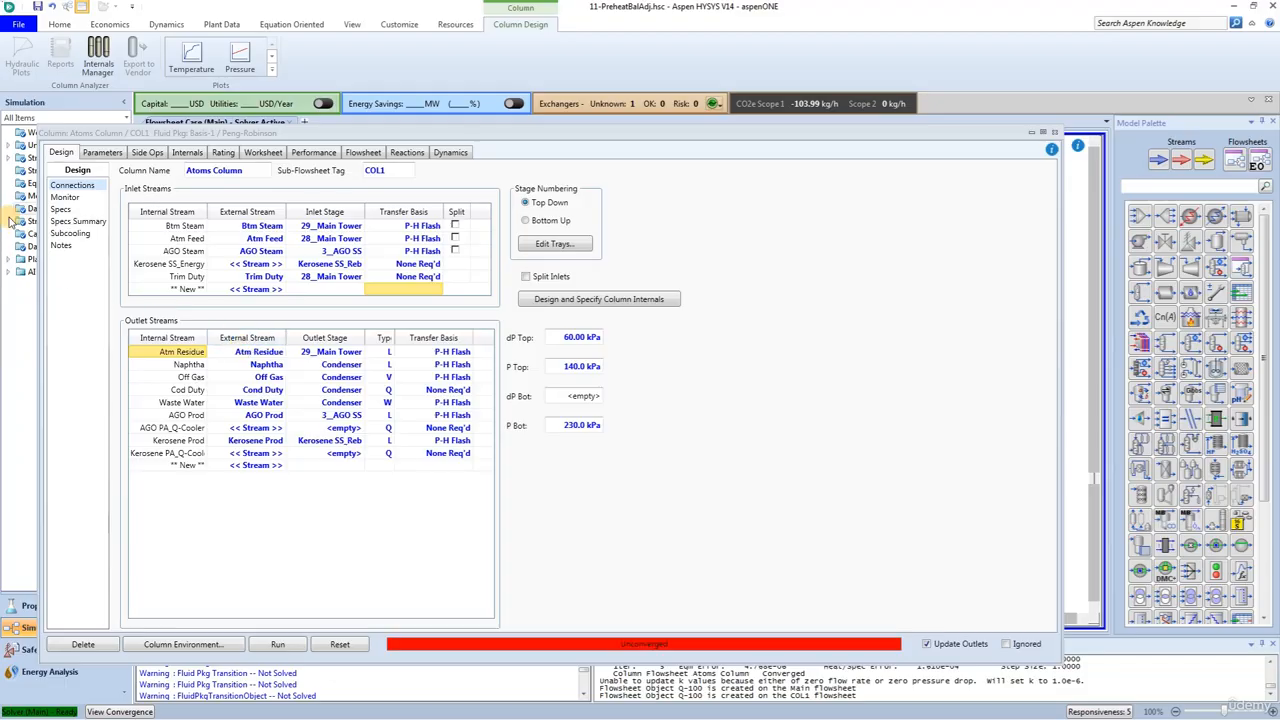
Step: Add a Column Liquid Flow specification to the Atoms Column from its Monitor page and name it Overflash
click(63, 197)
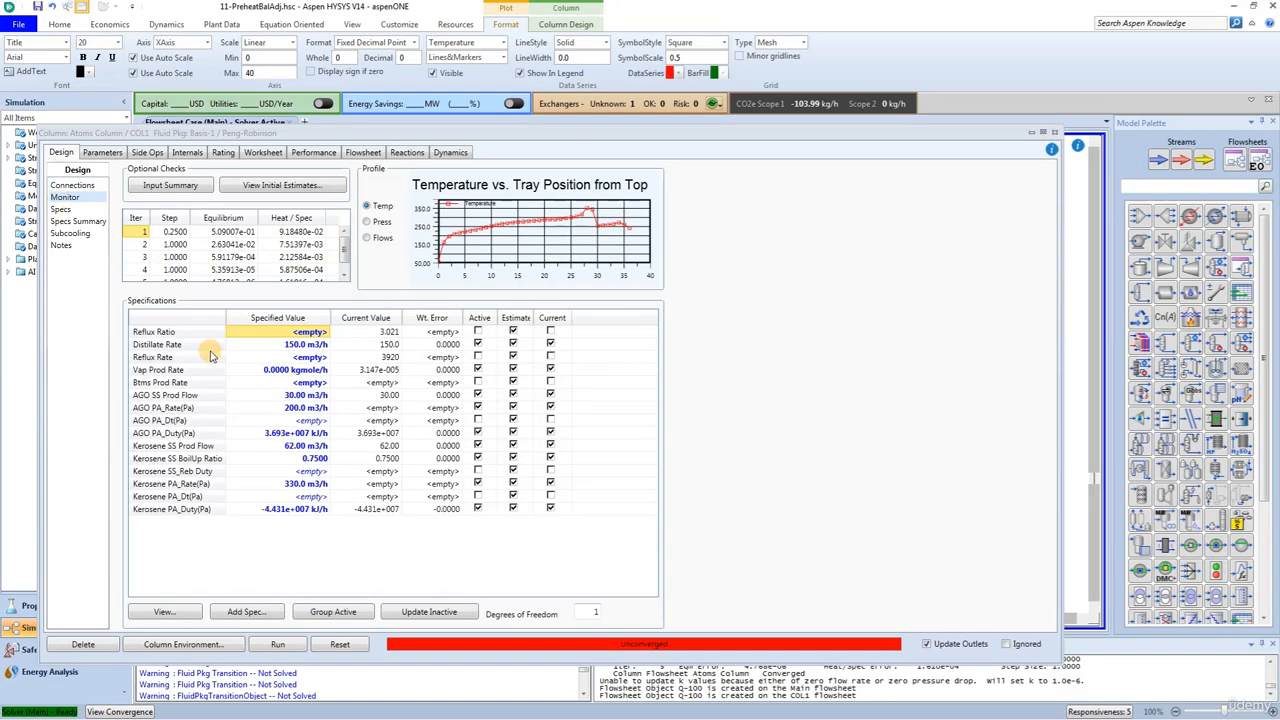
click(240, 612)
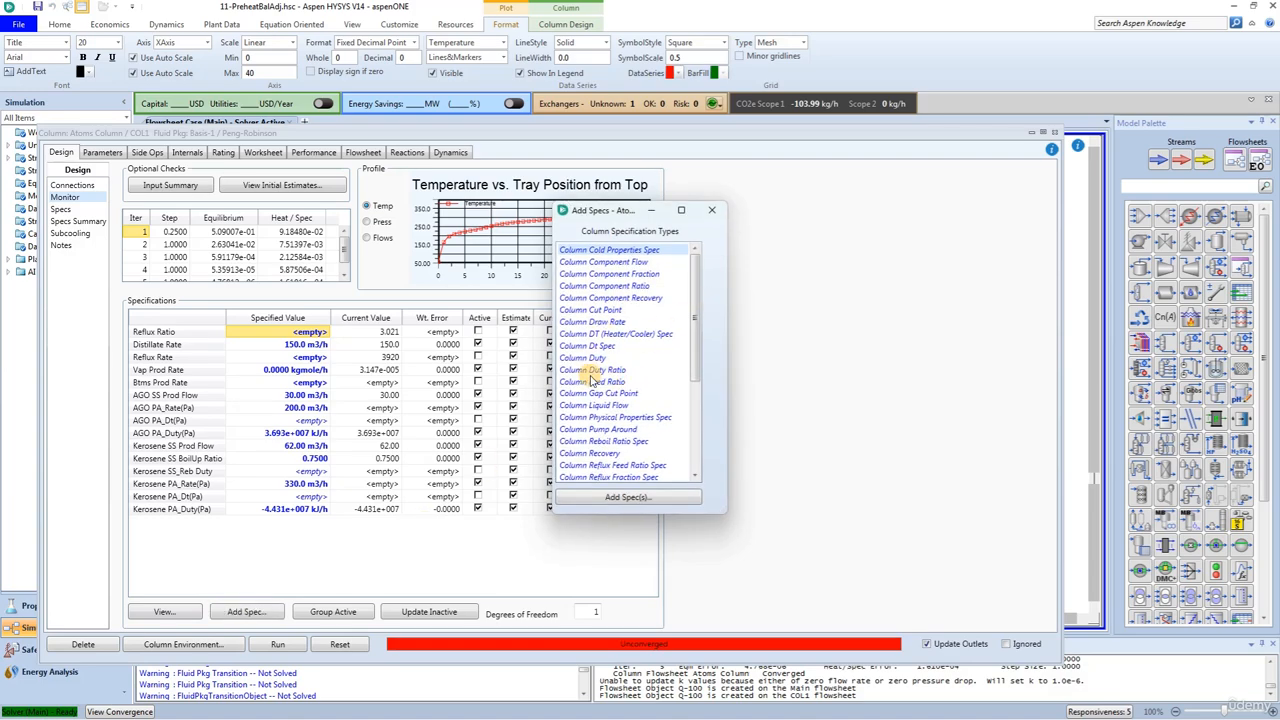
click(593, 407)
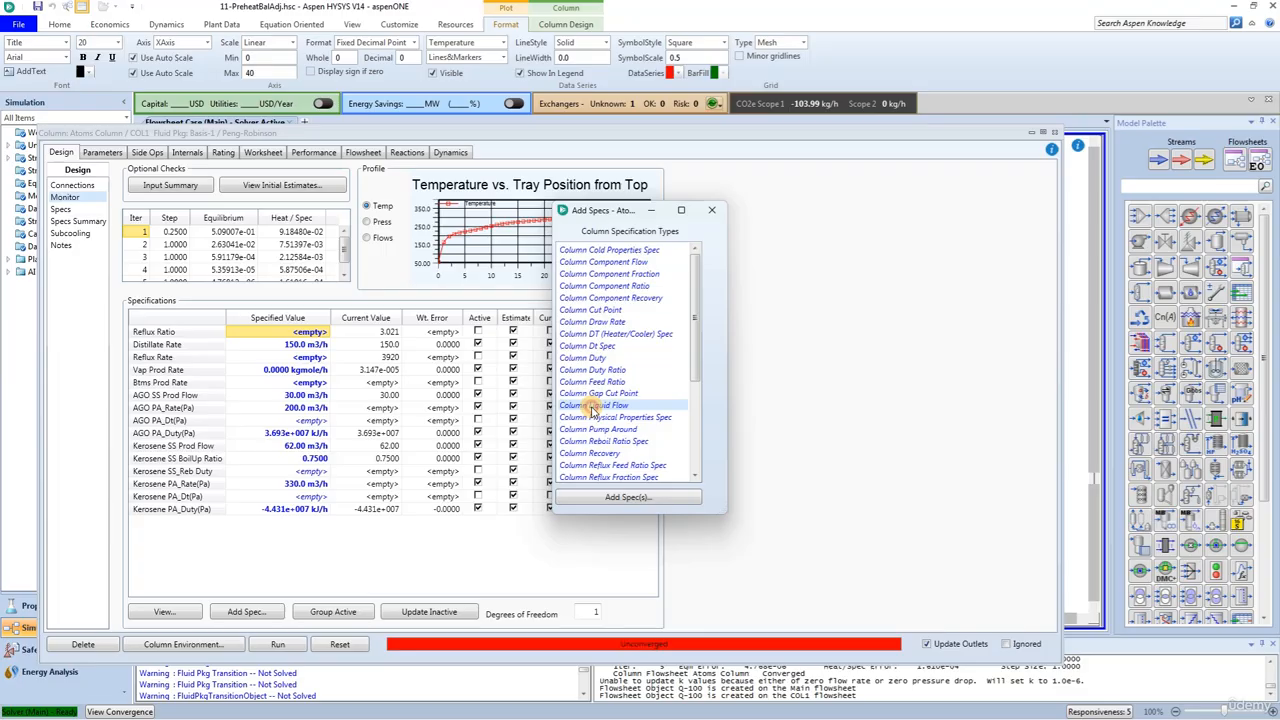
click(628, 497)
click(403, 540)
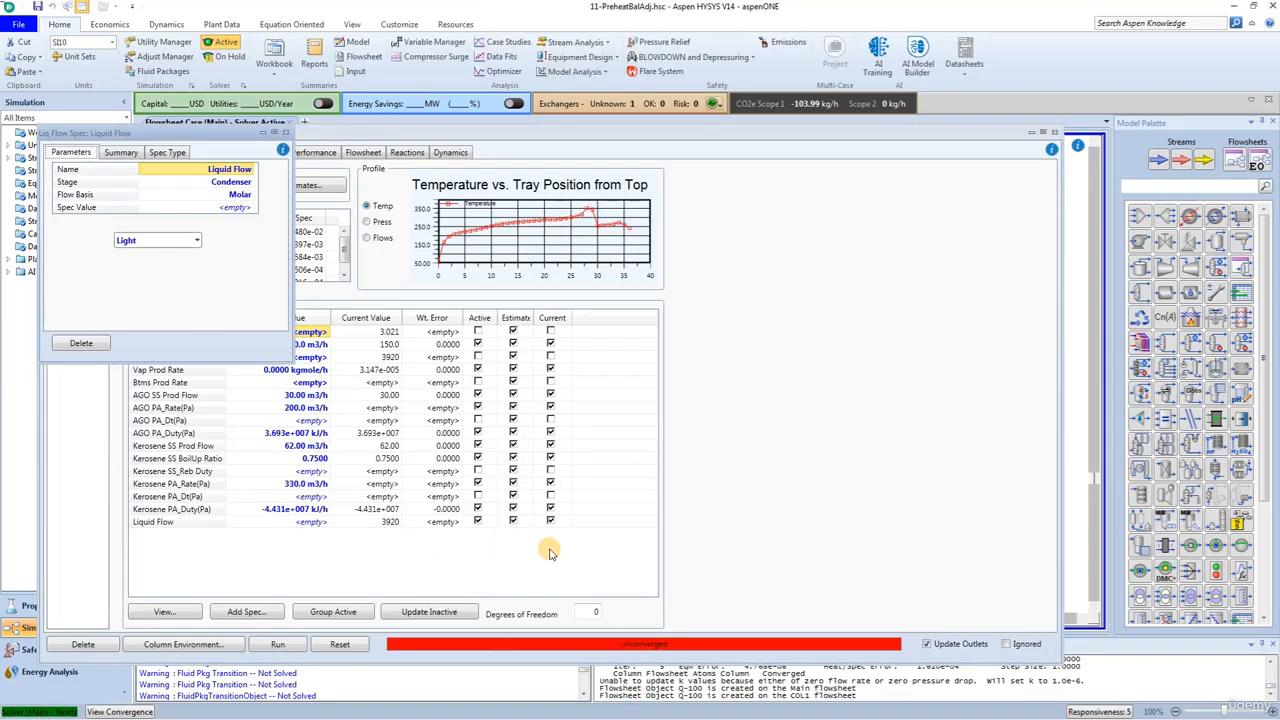
click(212, 170)
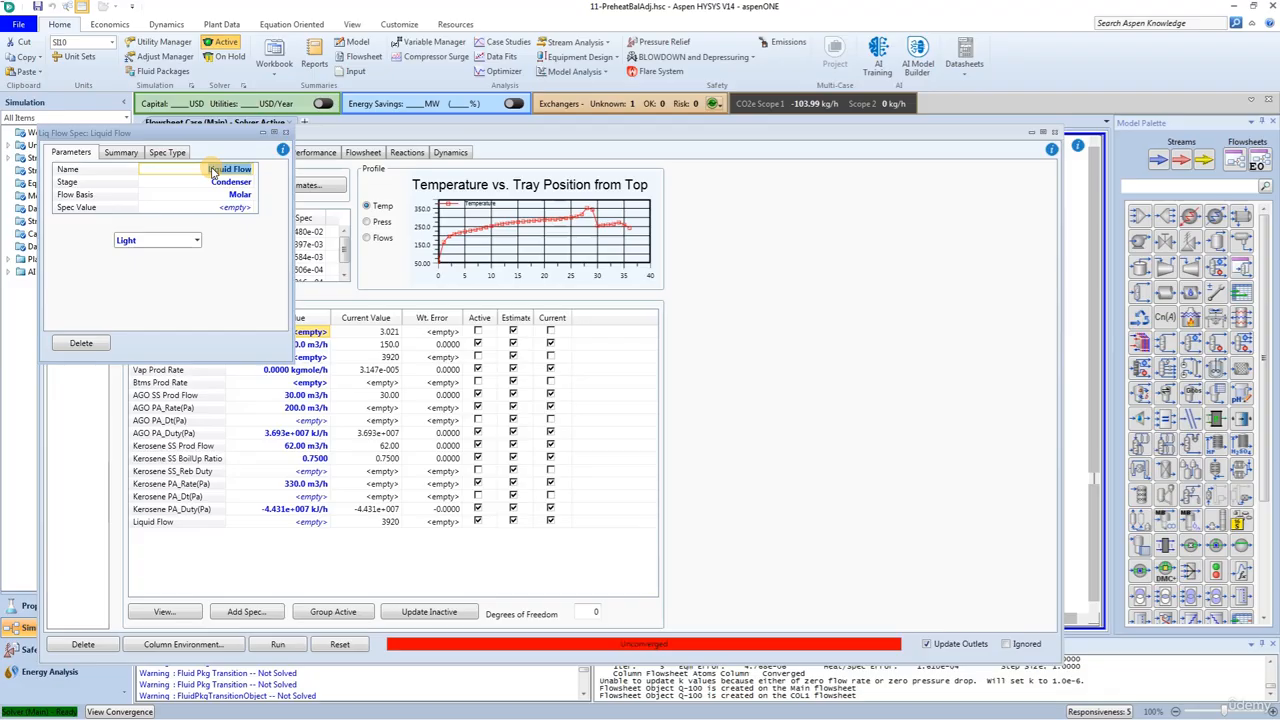
text(Overflash)
key(Return)
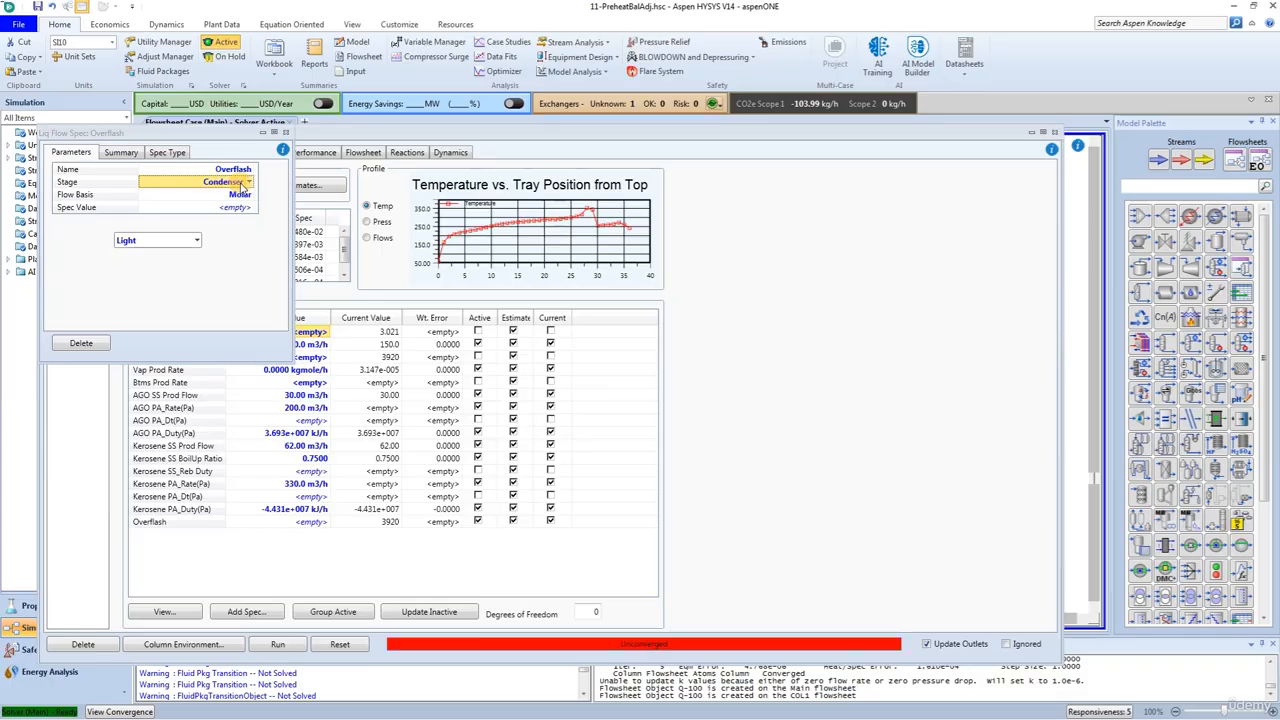
Step: Set the Overflash specification's stage to 27__Main Tower and its flow basis to Std Ideal Vol
click(250, 184)
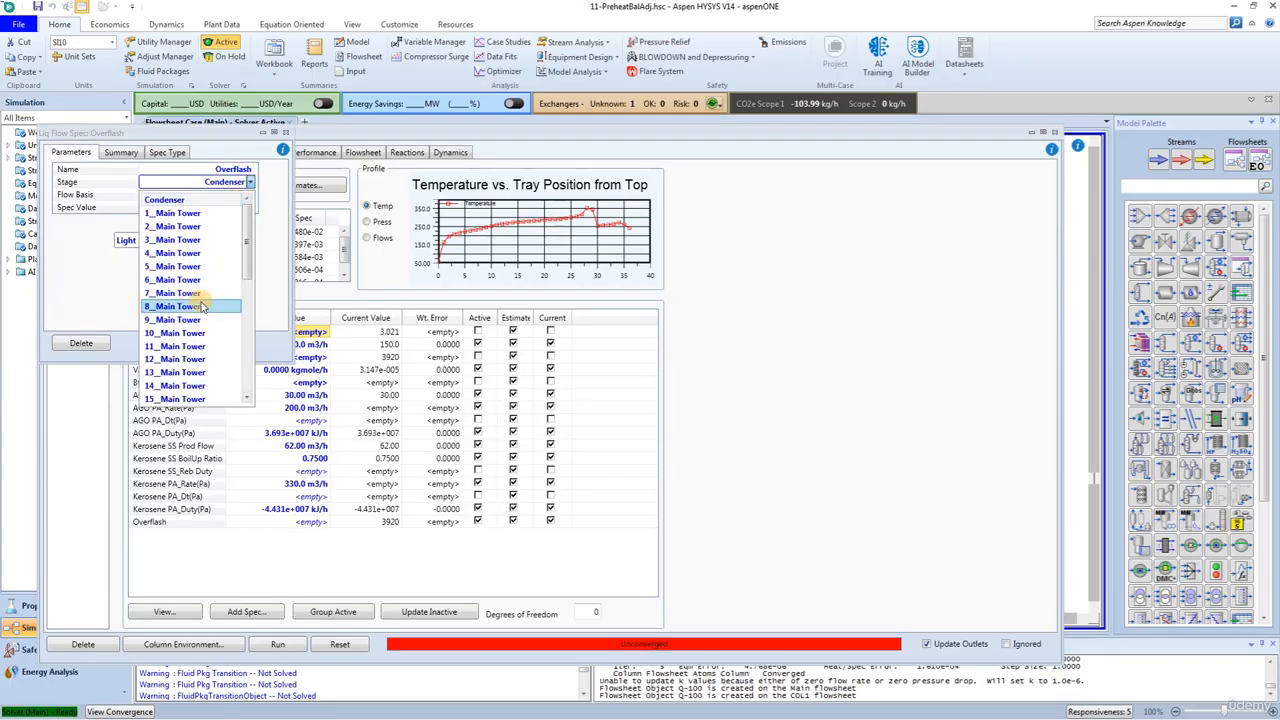
scroll(198, 298, down, 4)
click(175, 267)
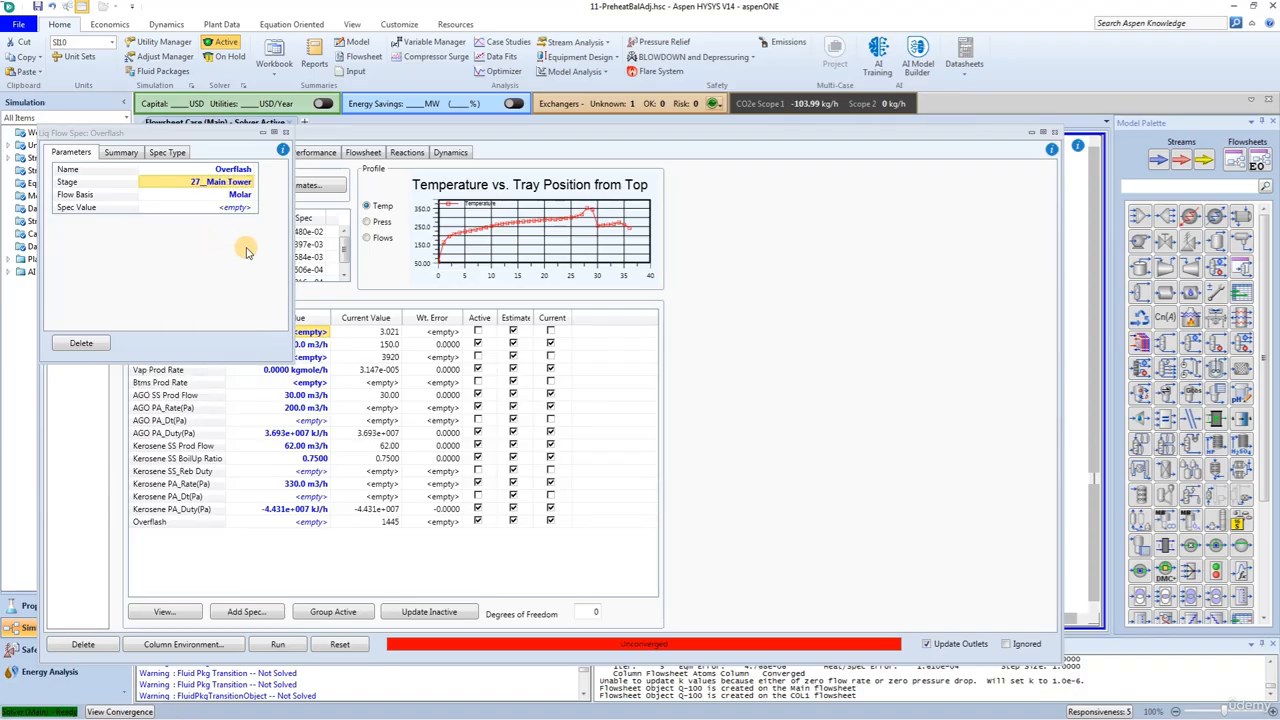
click(248, 194)
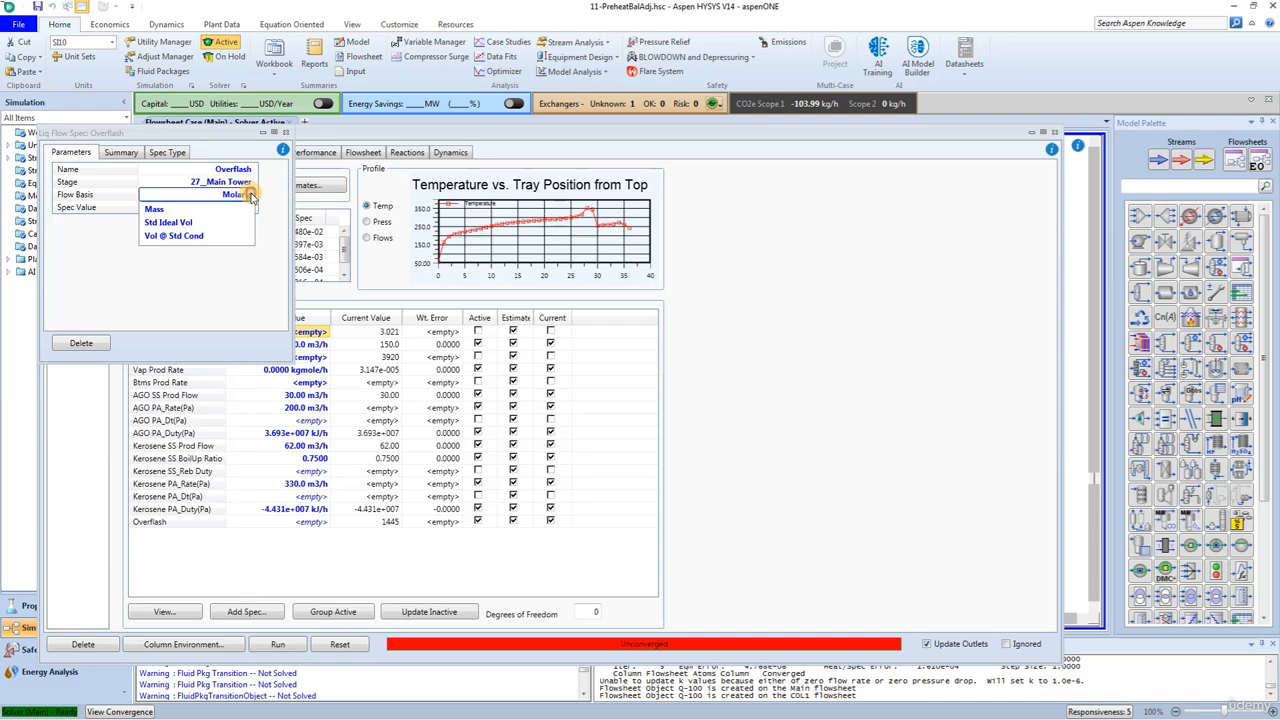
click(218, 240)
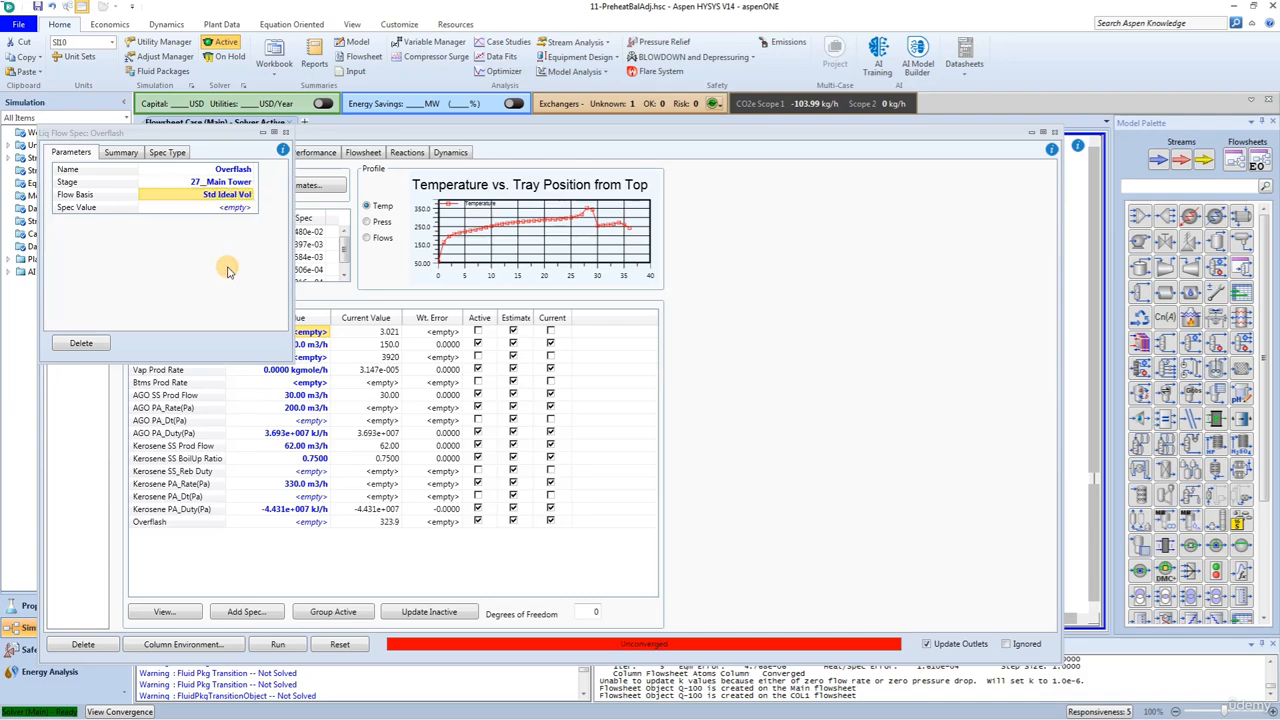
Step: Set the Overflash spec value to 23 m3/h and close the specification window
click(210, 207)
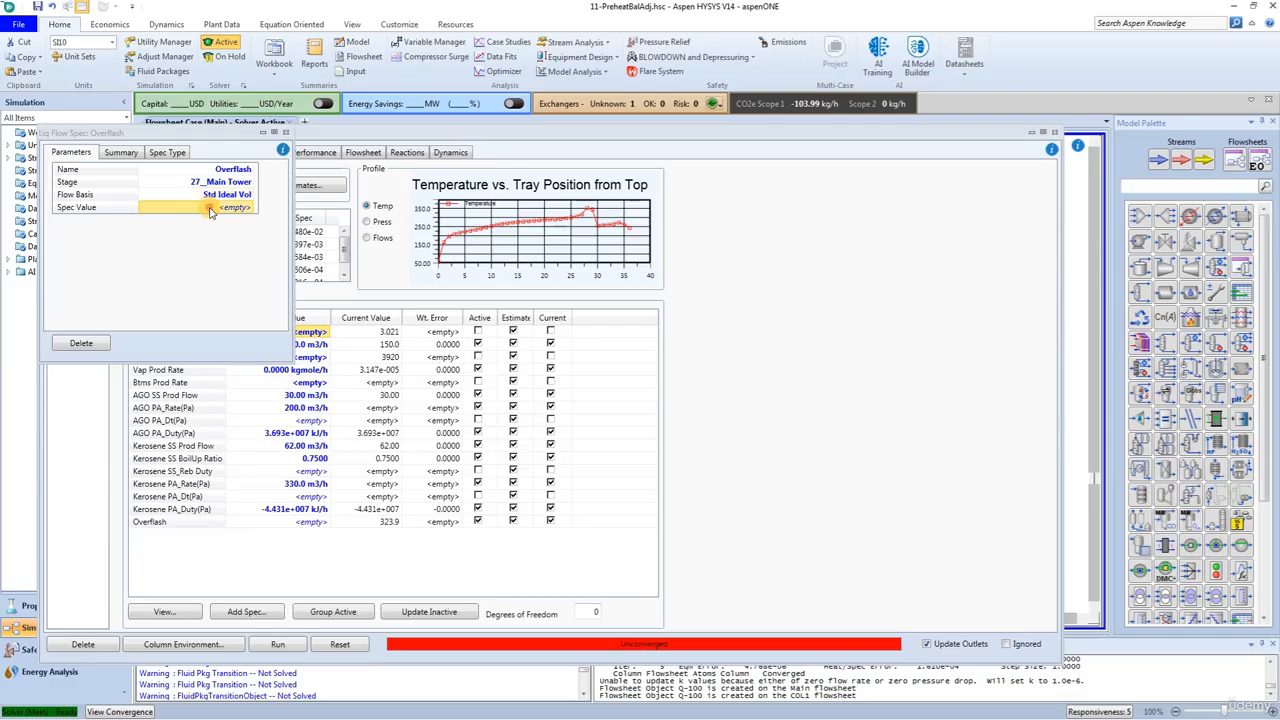
text(23)
key(Return)
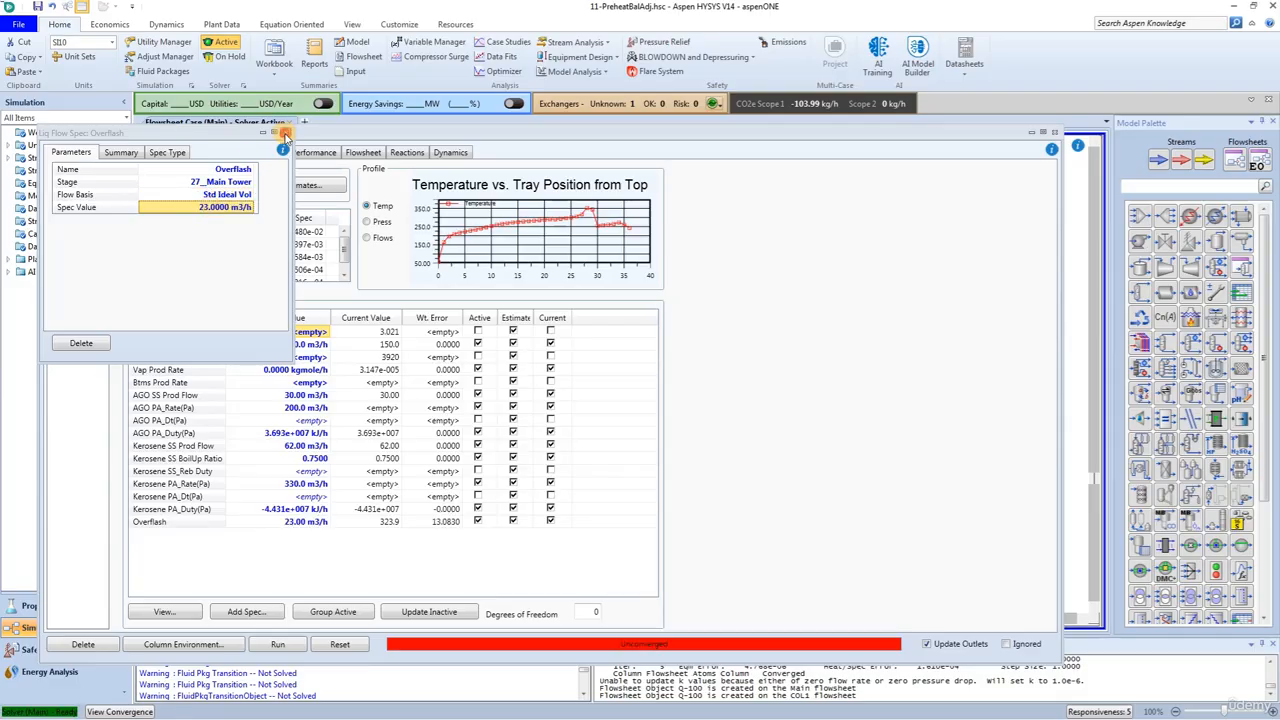
click(285, 132)
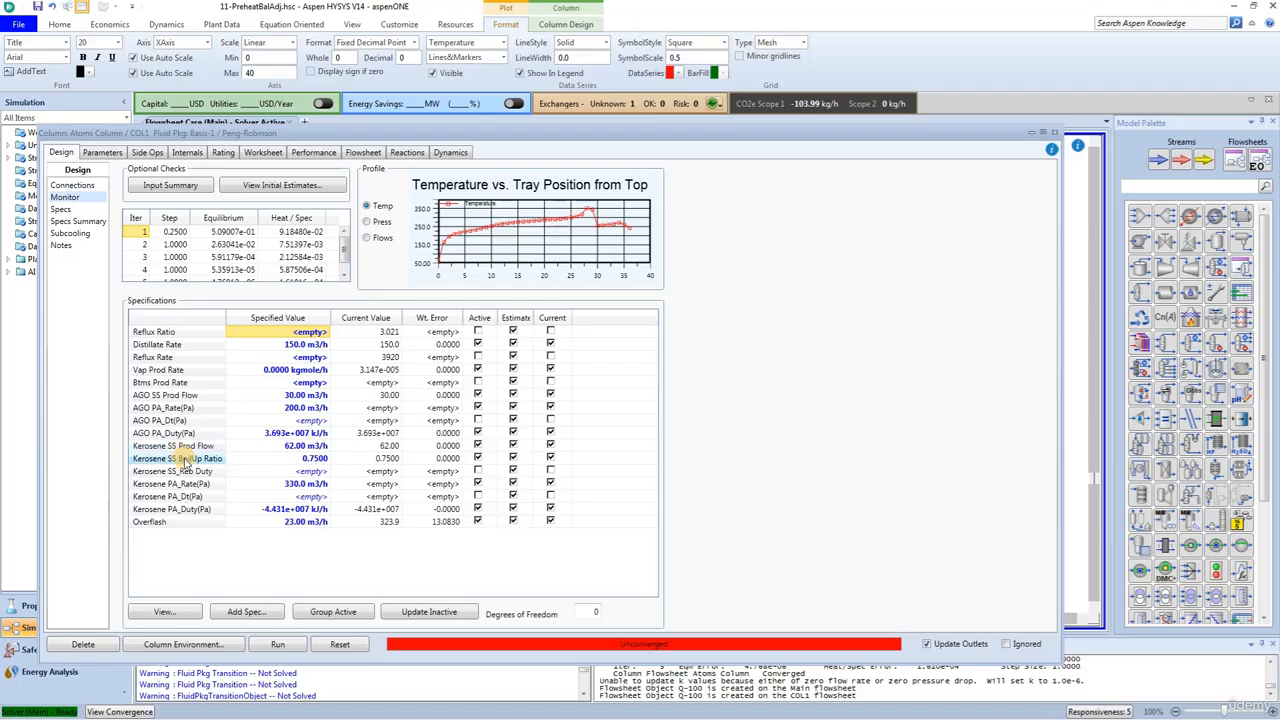
Step: Deactivate the Kerosene SS BoilUp Ratio specification and enter 75 kJ/h for Kerosene SS_Reb Duty
click(479, 458)
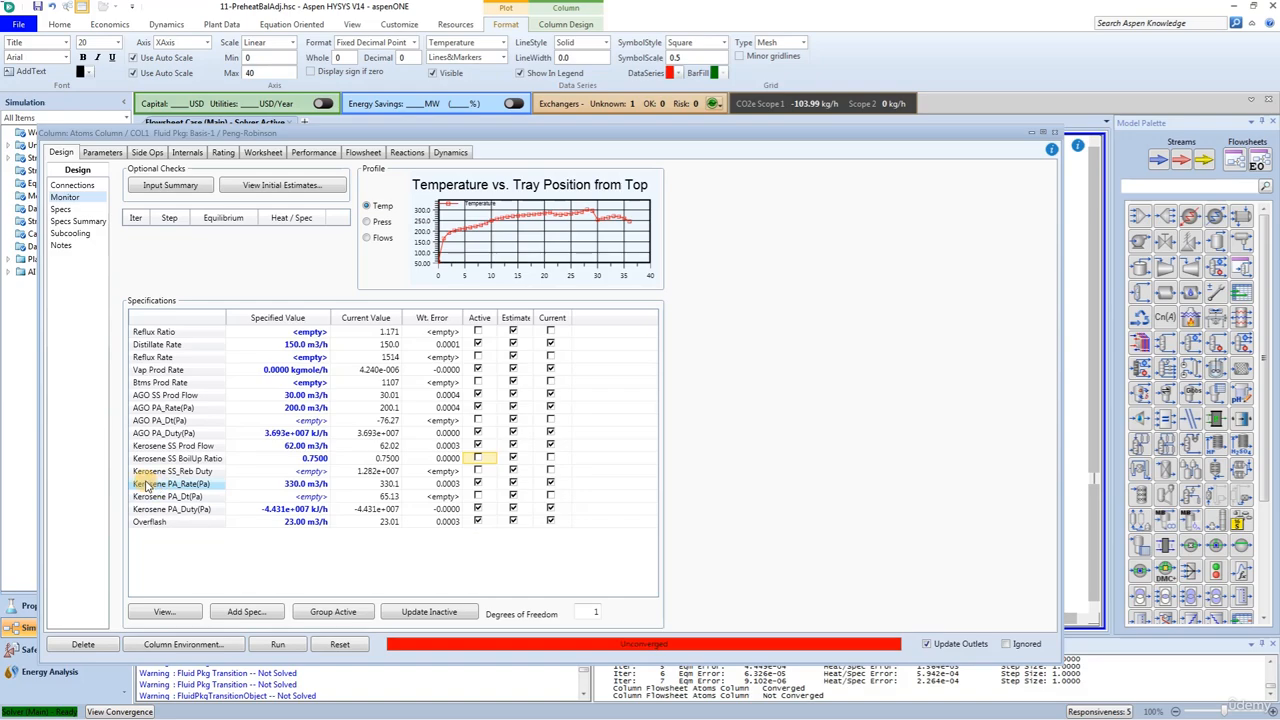
click(288, 477)
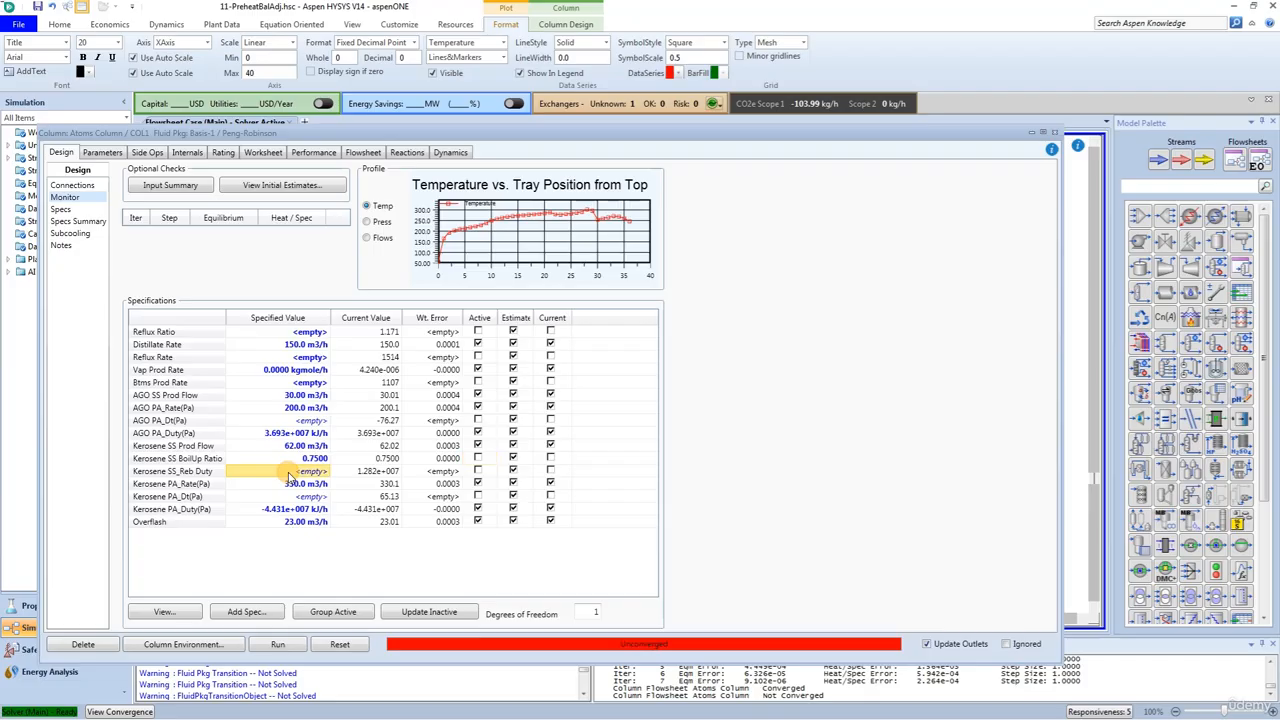
text(75)
key(Return)
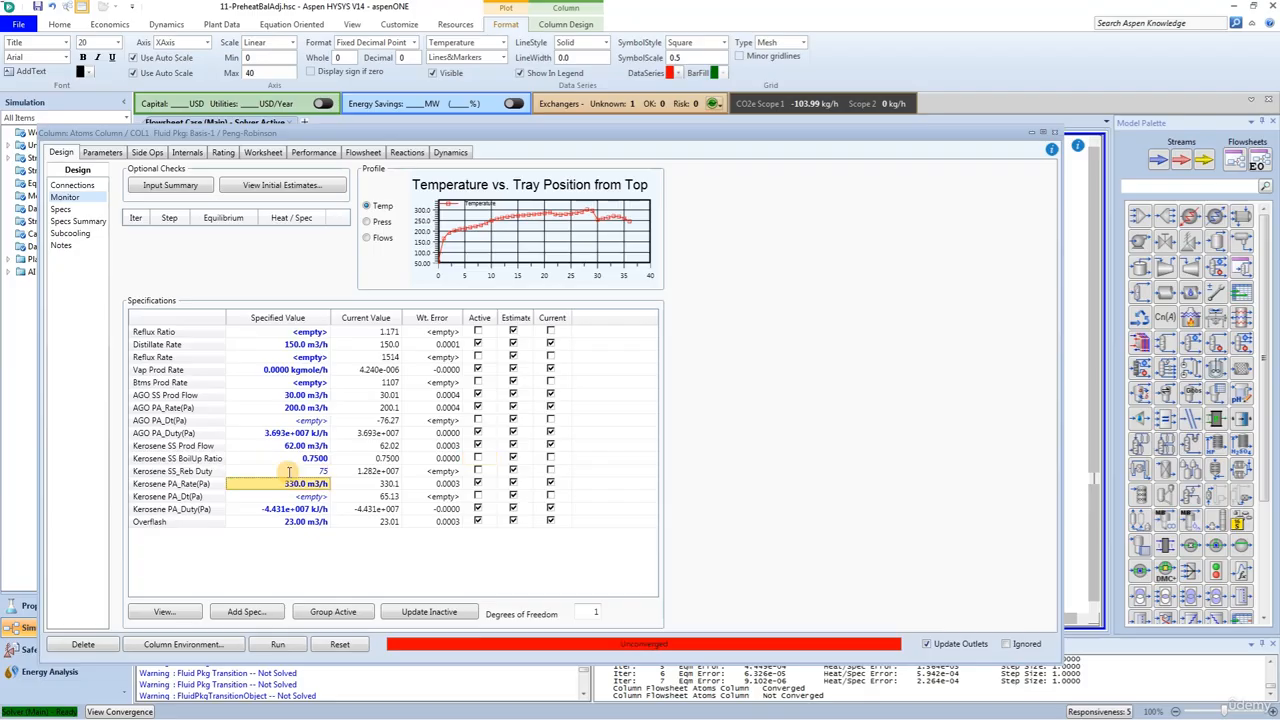
Step: Set the Kerosene SS_Reb Duty specification to 75000000 Btu/hr and make it active
click(291, 473)
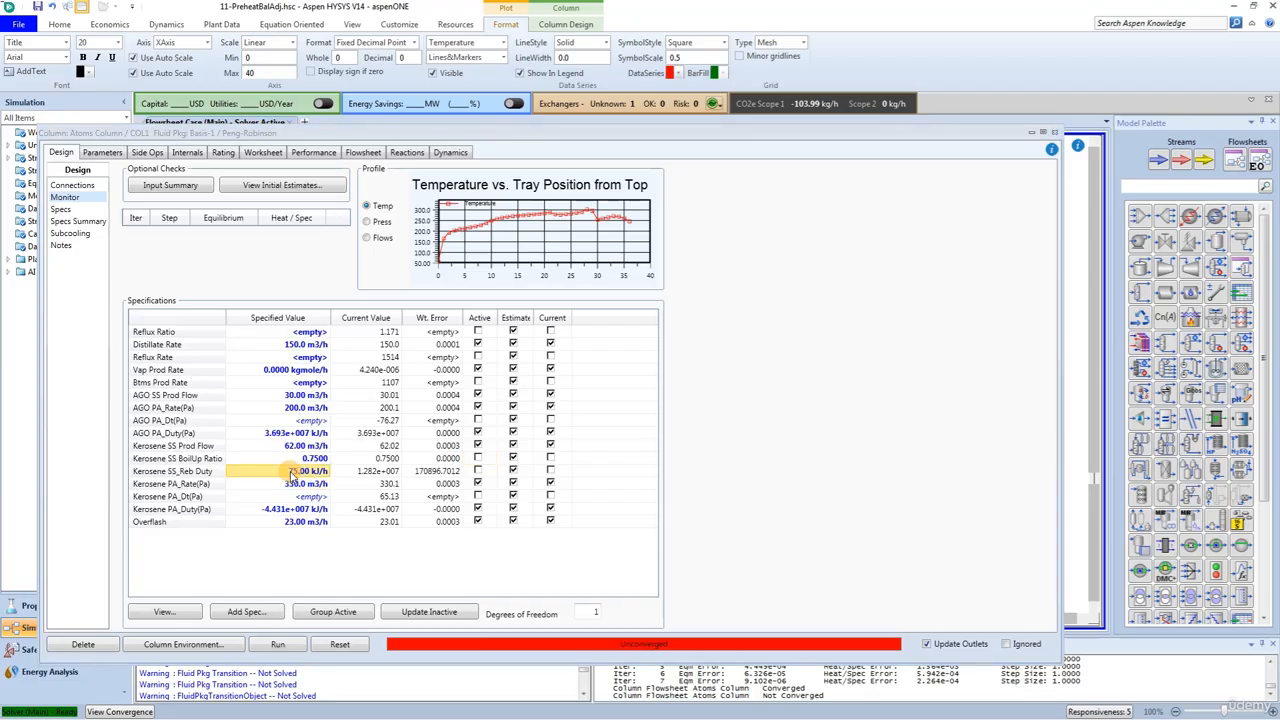
text(75000)
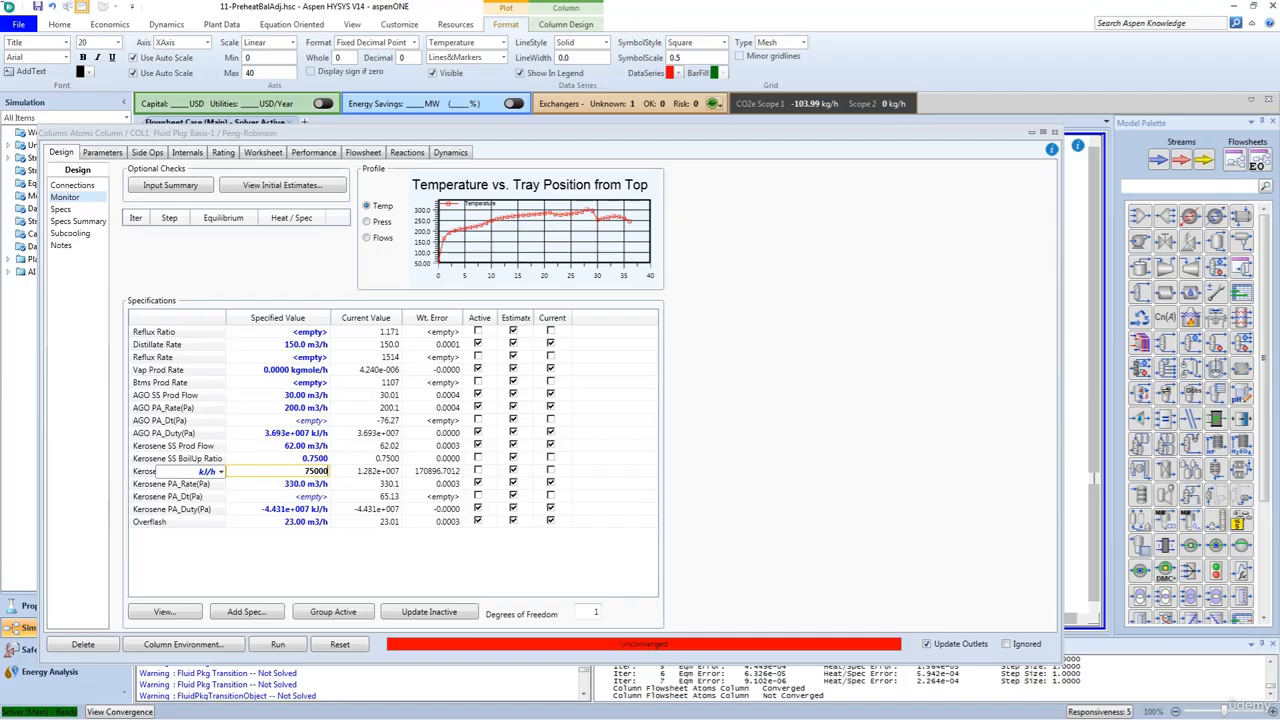
text(000)
click(222, 471)
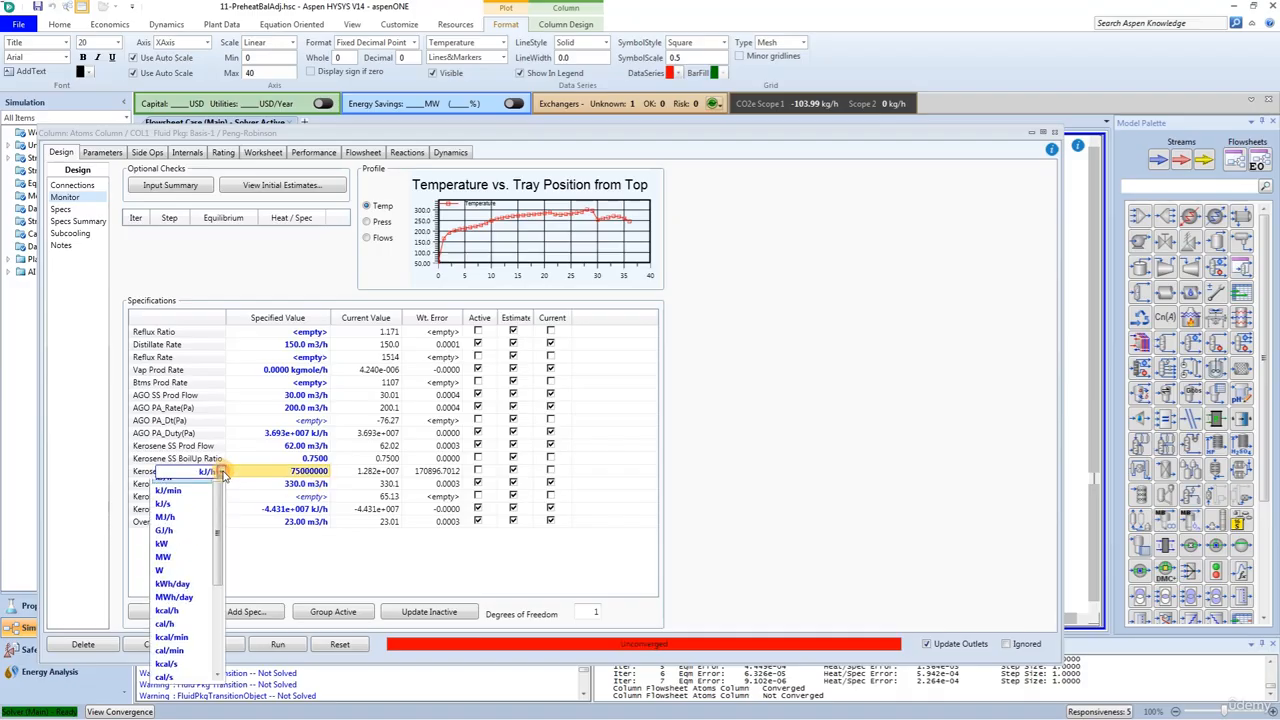
scroll(187, 680, down, 3)
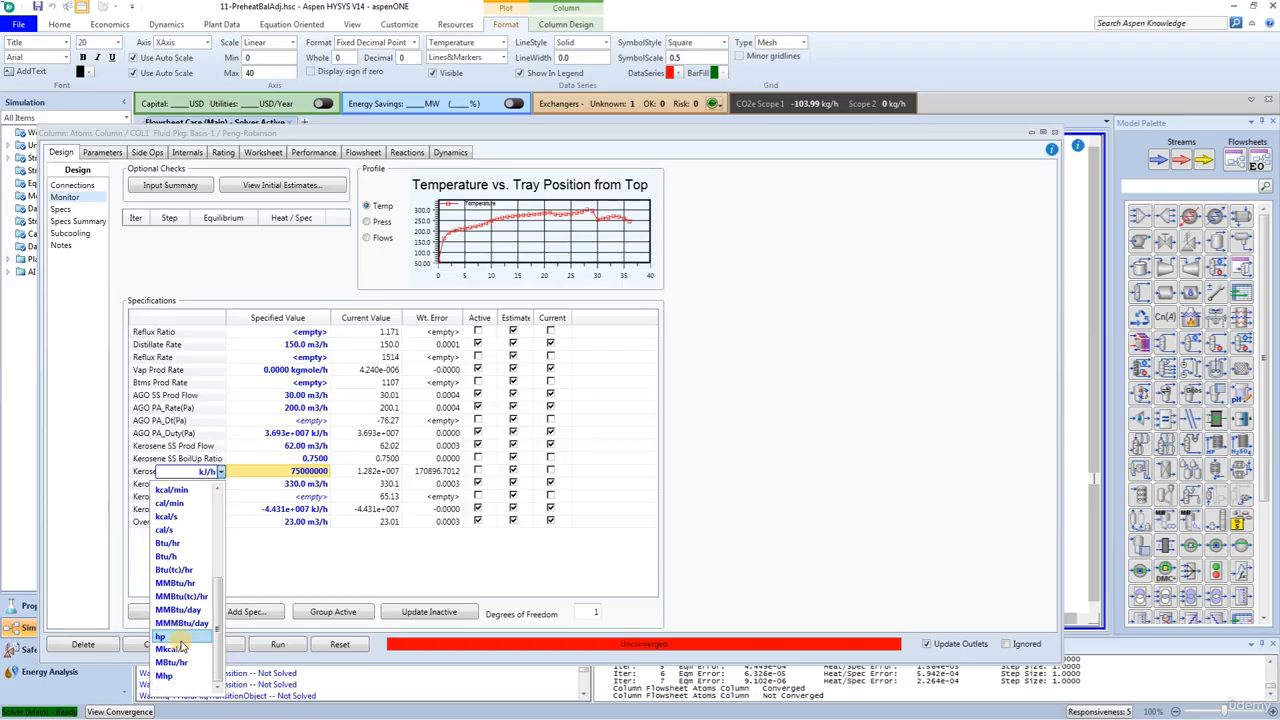
click(185, 652)
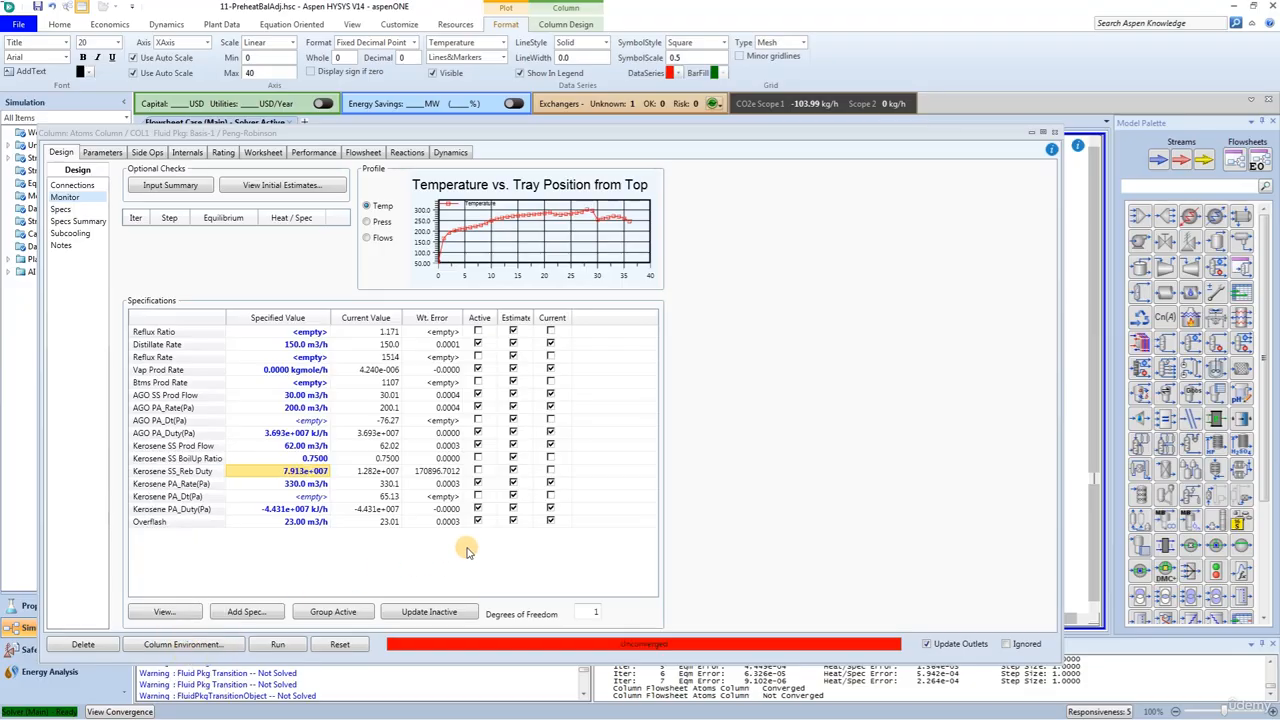
click(435, 572)
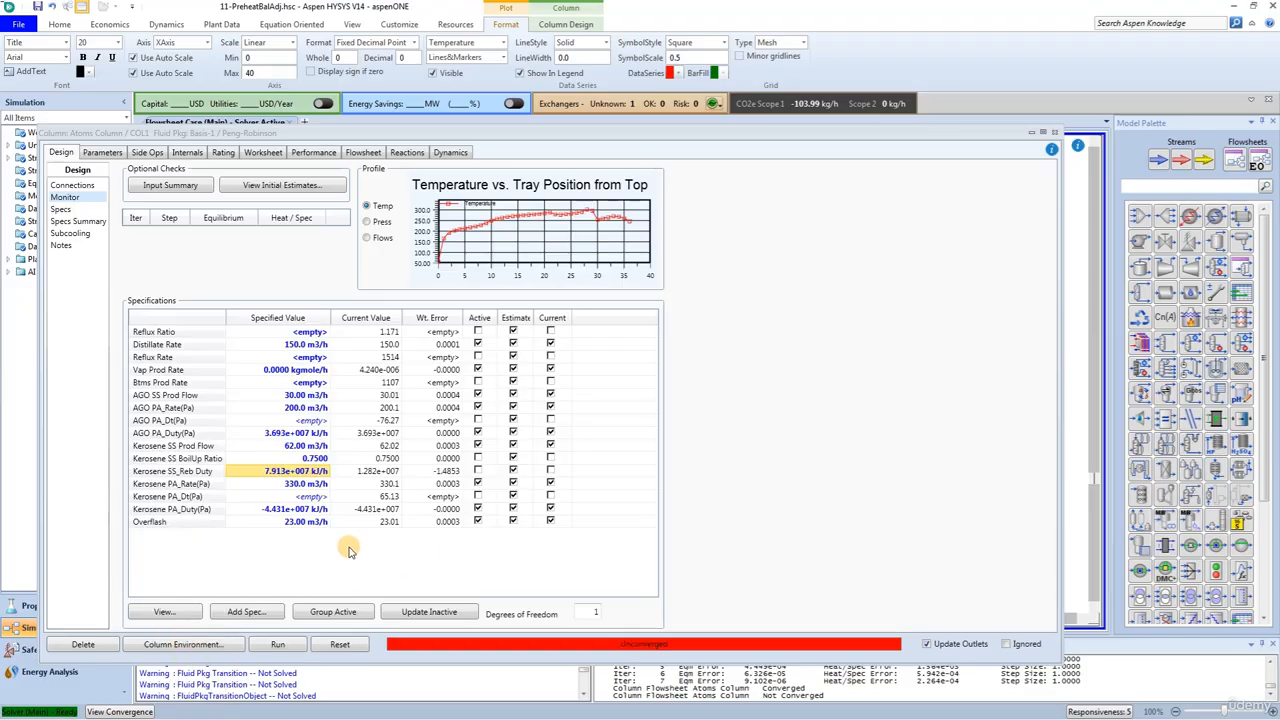
click(476, 473)
click(477, 471)
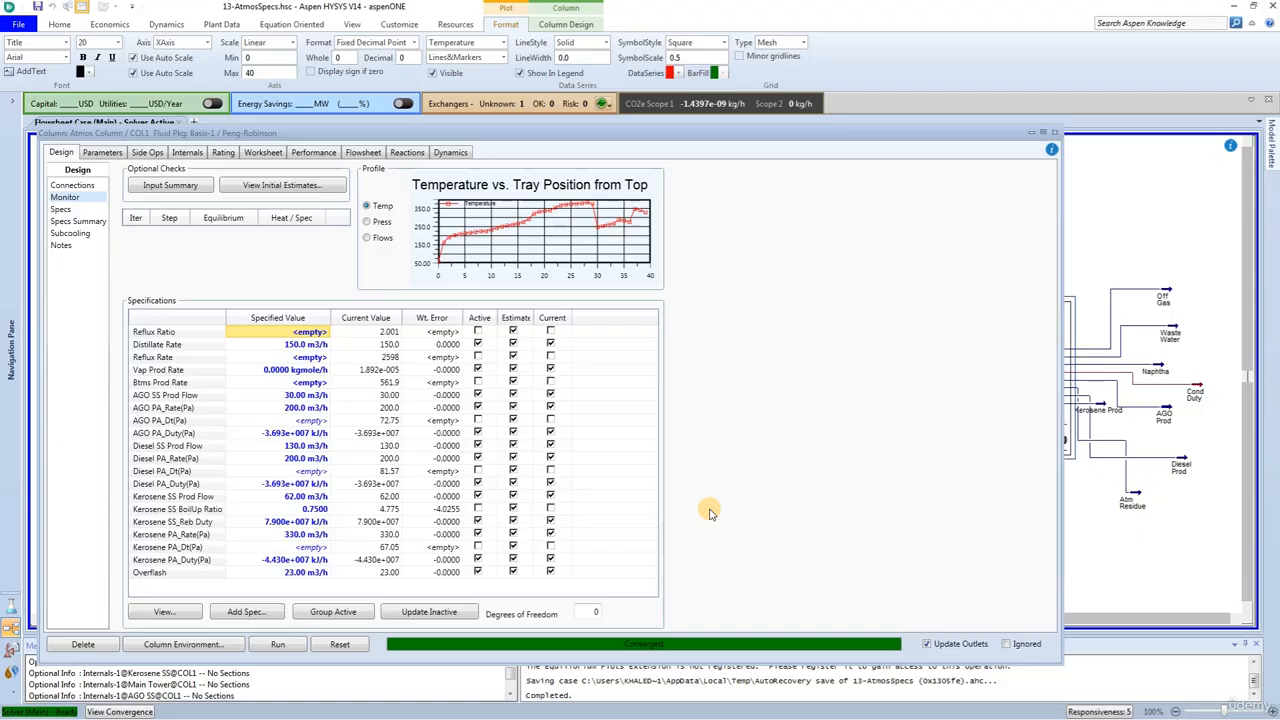
Step: Review the Diesel side stripper and pump-around stages and the Diesel specifications of the Atmos Column, and close its window
click(147, 152)
click(72, 185)
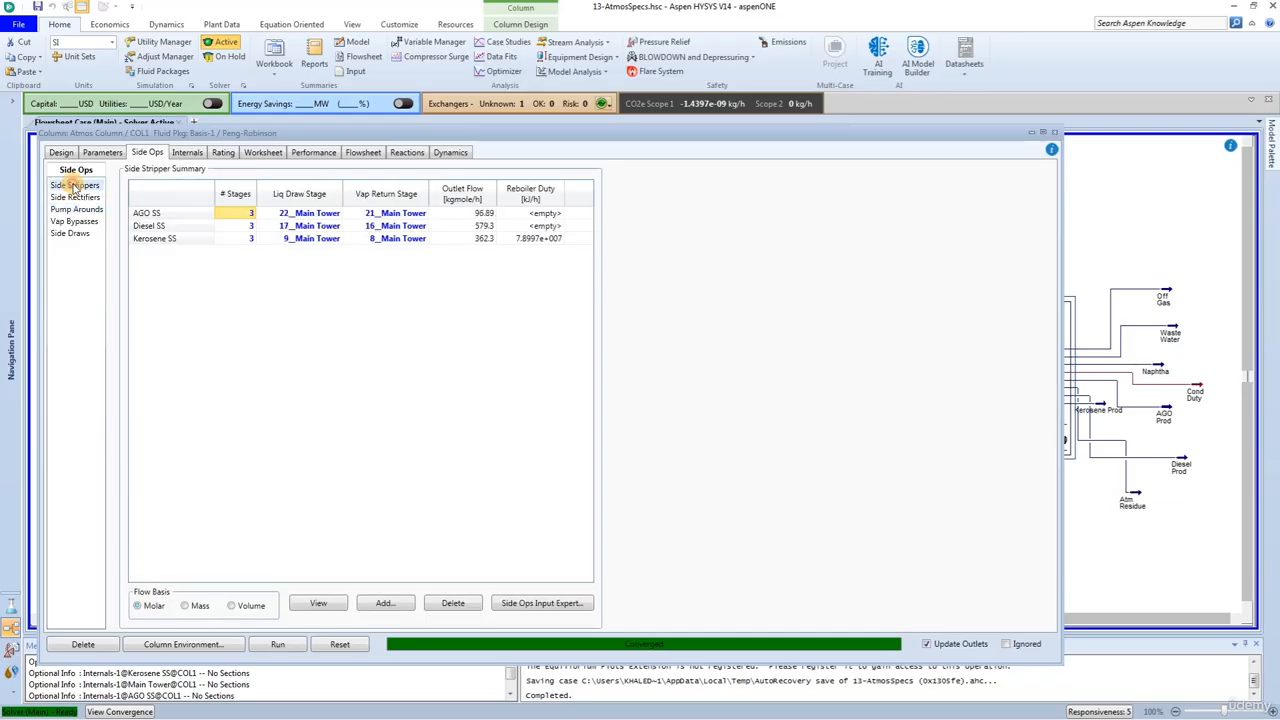
click(150, 228)
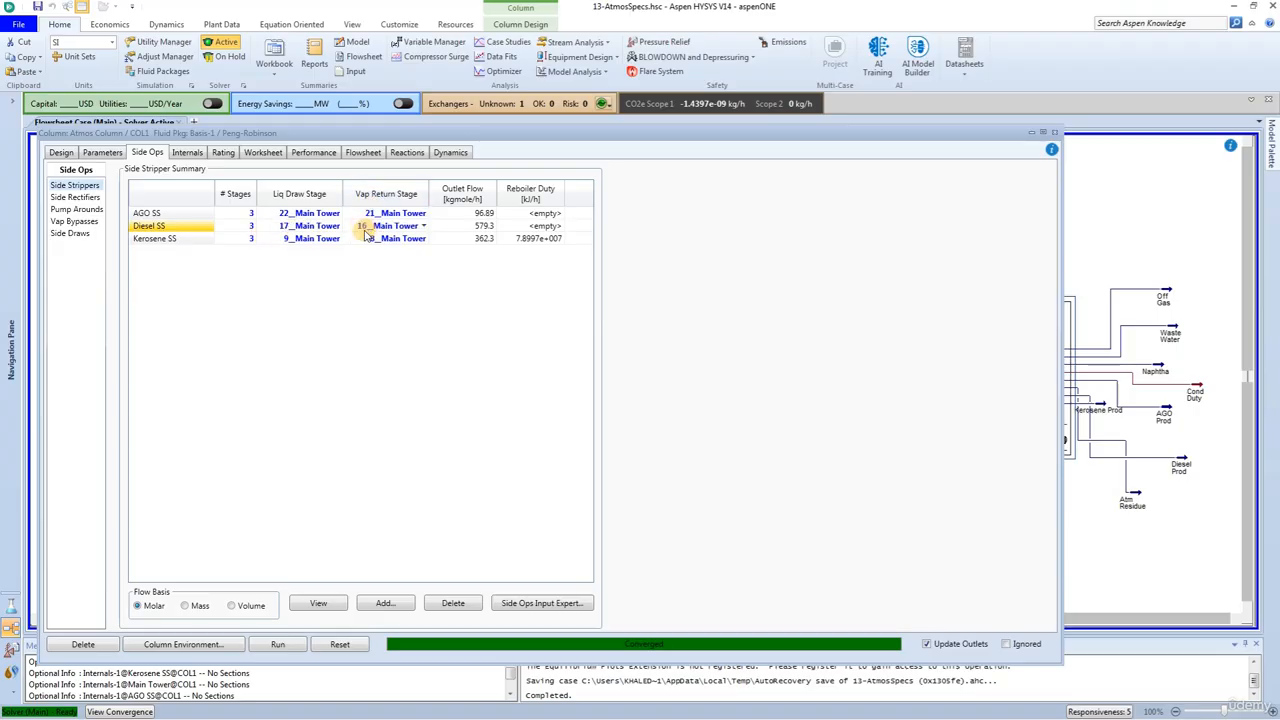
click(76, 209)
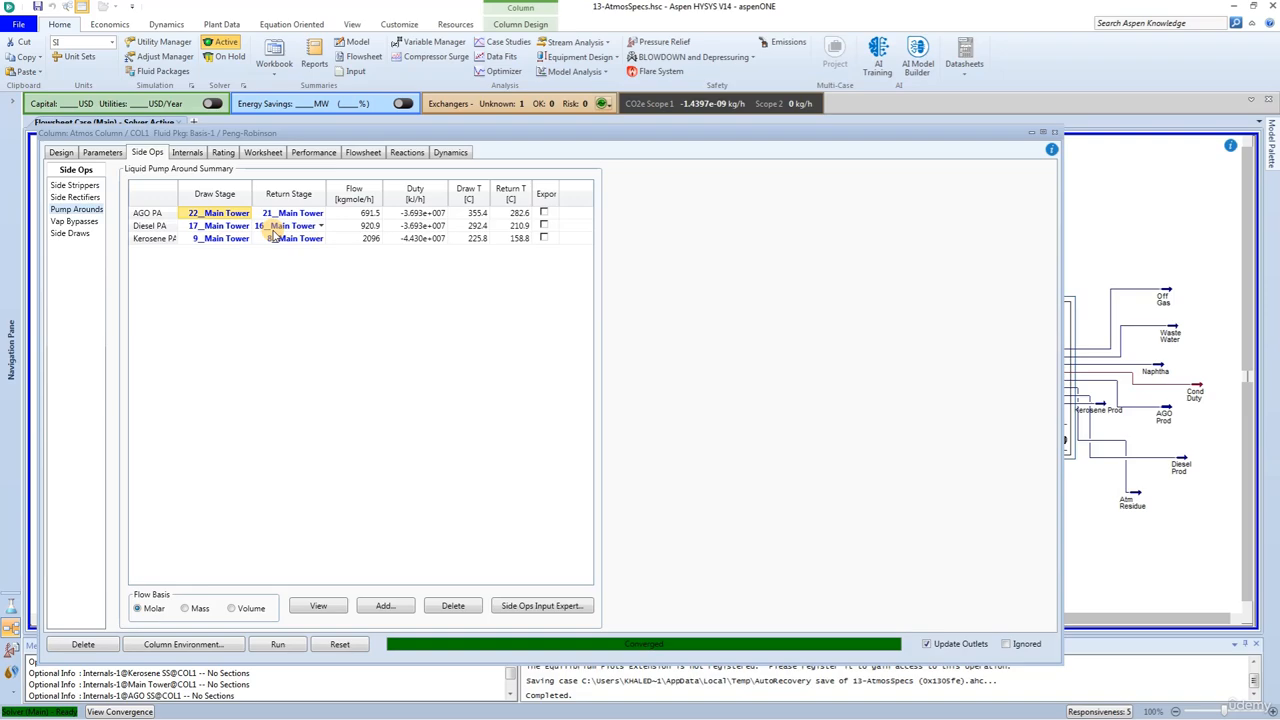
click(61, 152)
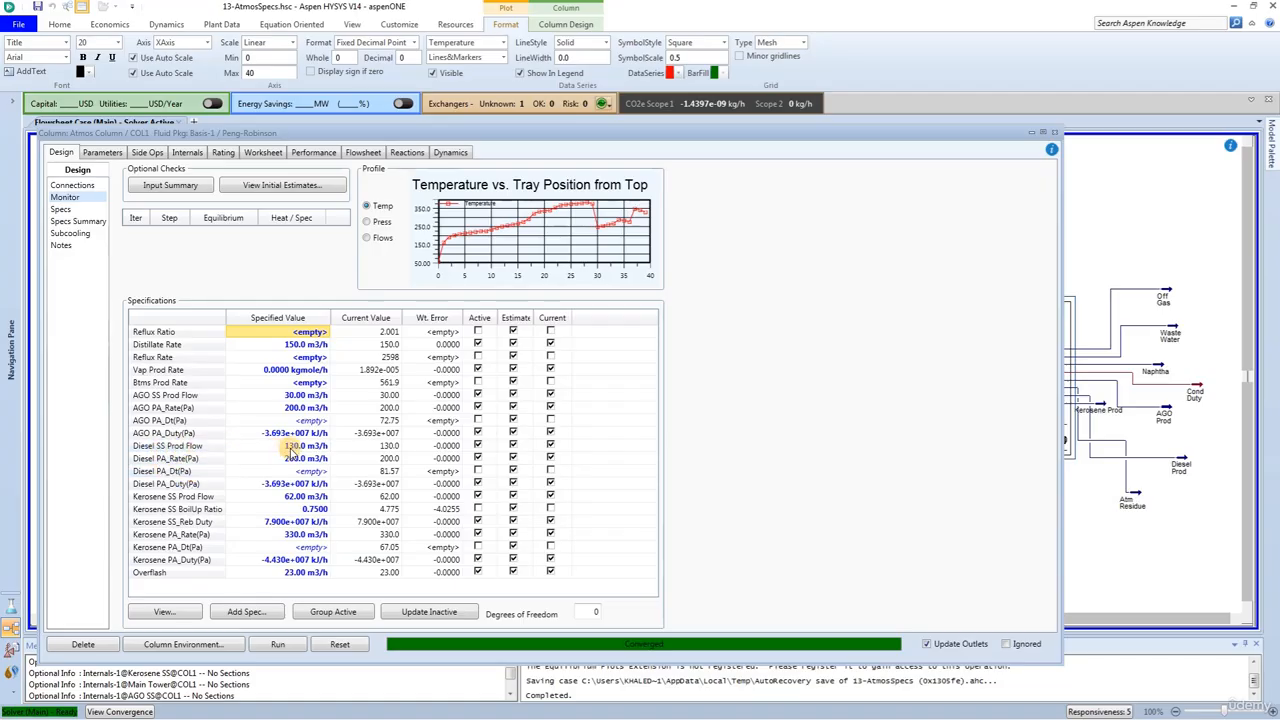
mouse_move(290, 450)
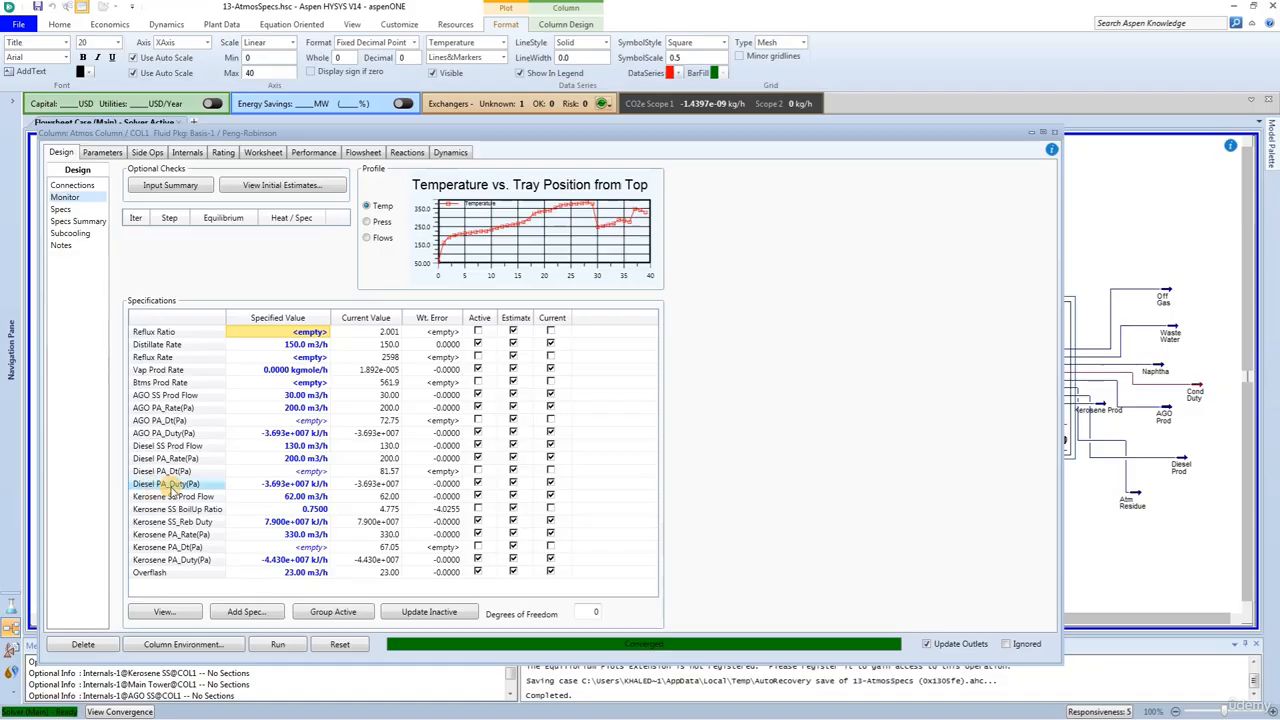
mouse_move(262, 494)
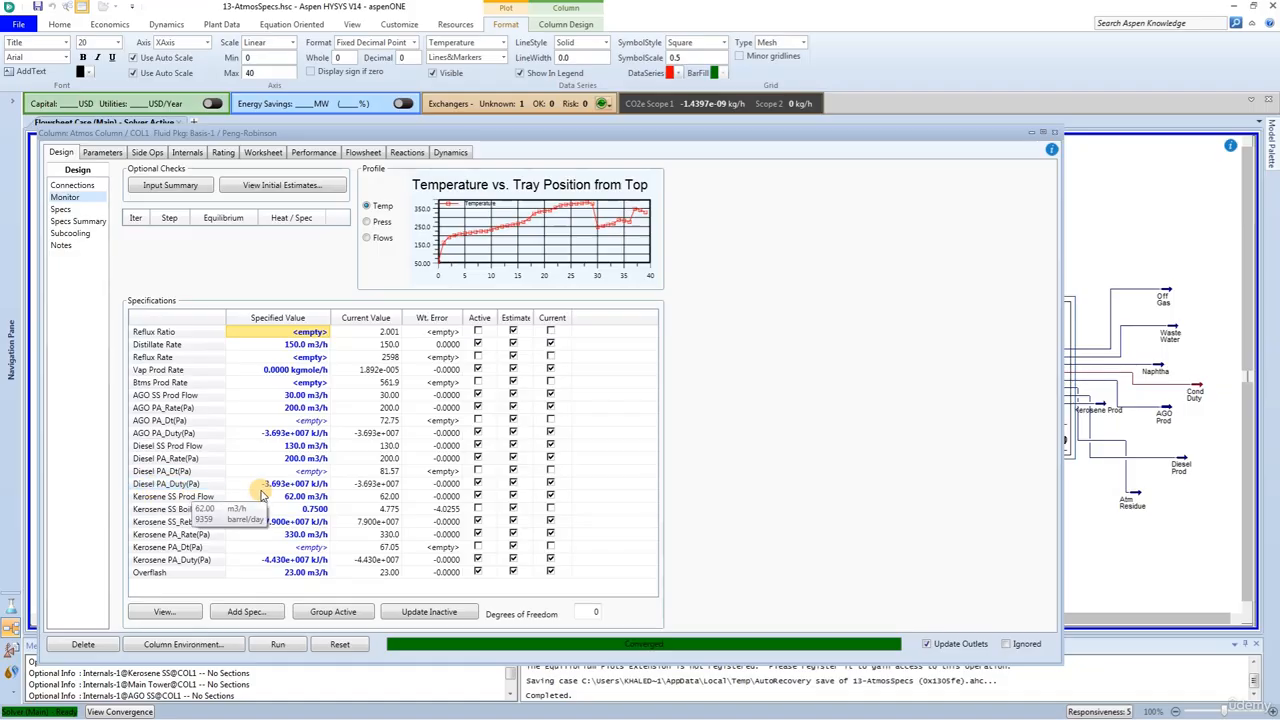
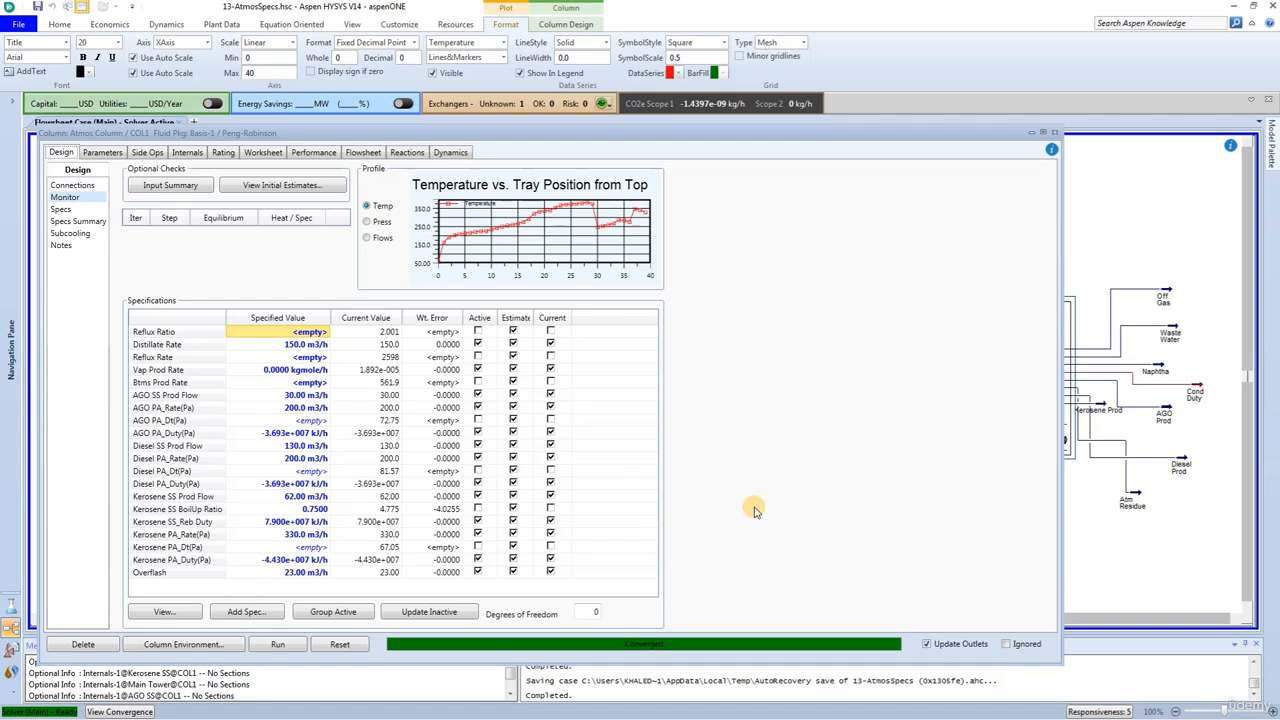
click(1058, 134)
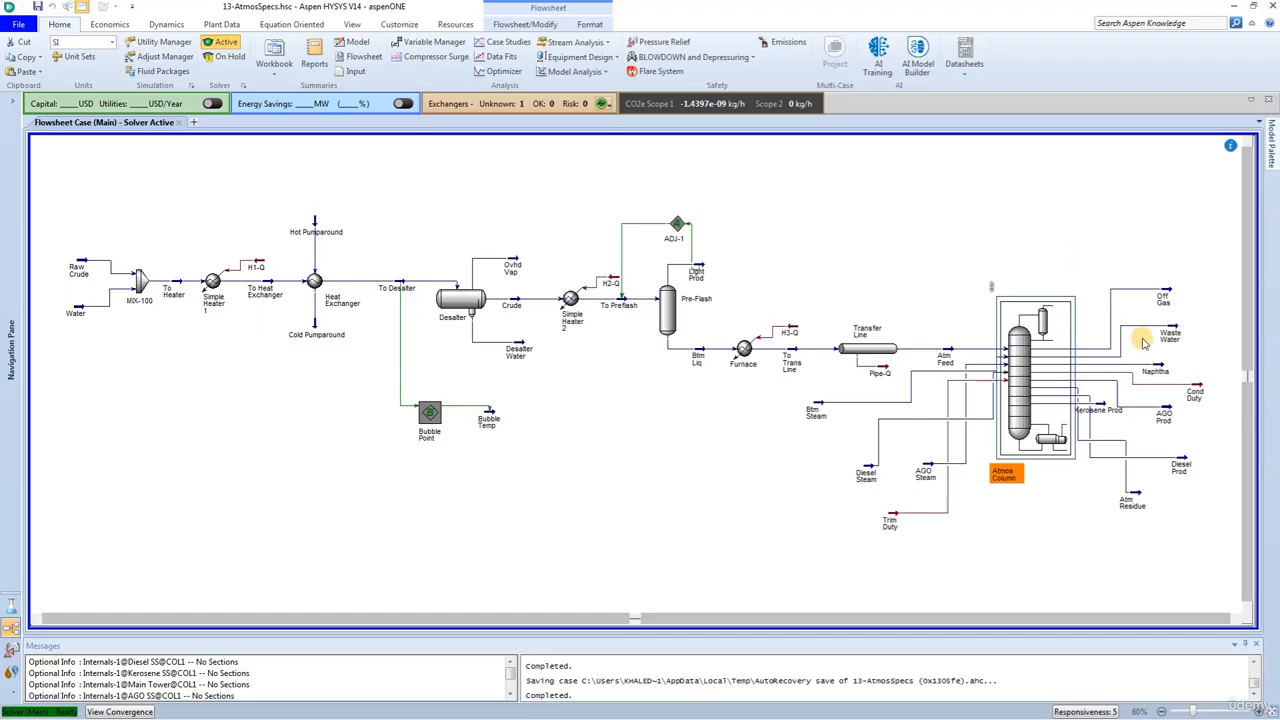
Step: Attach a Petroleum Assay analysis to the Naphtha stream and close the stream's window
click(1160, 371)
double_click(1160, 371)
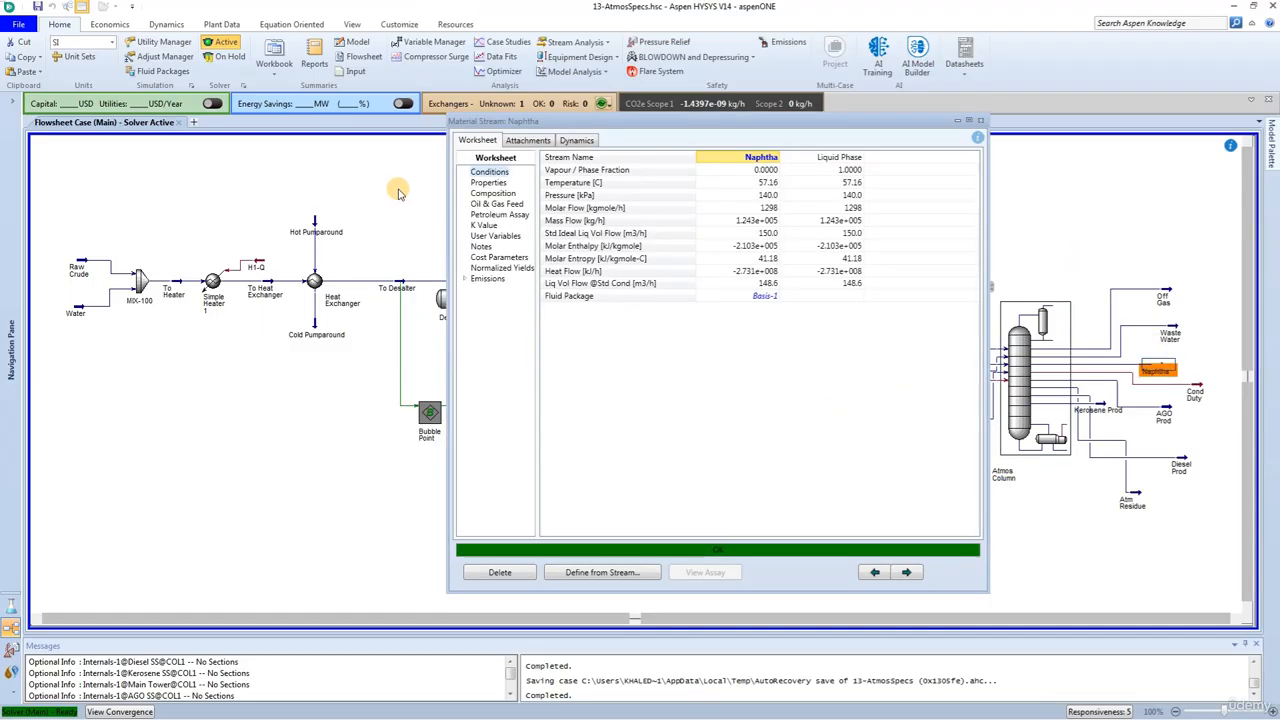
click(527, 140)
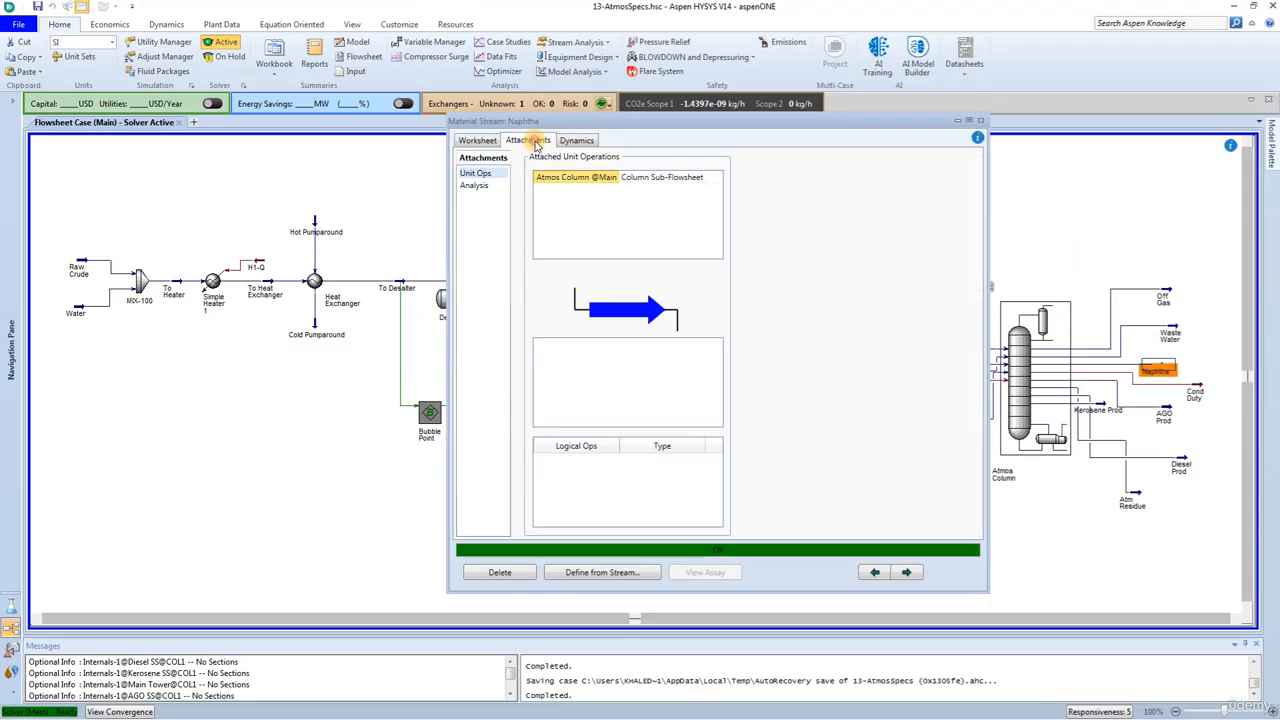
click(474, 185)
click(935, 203)
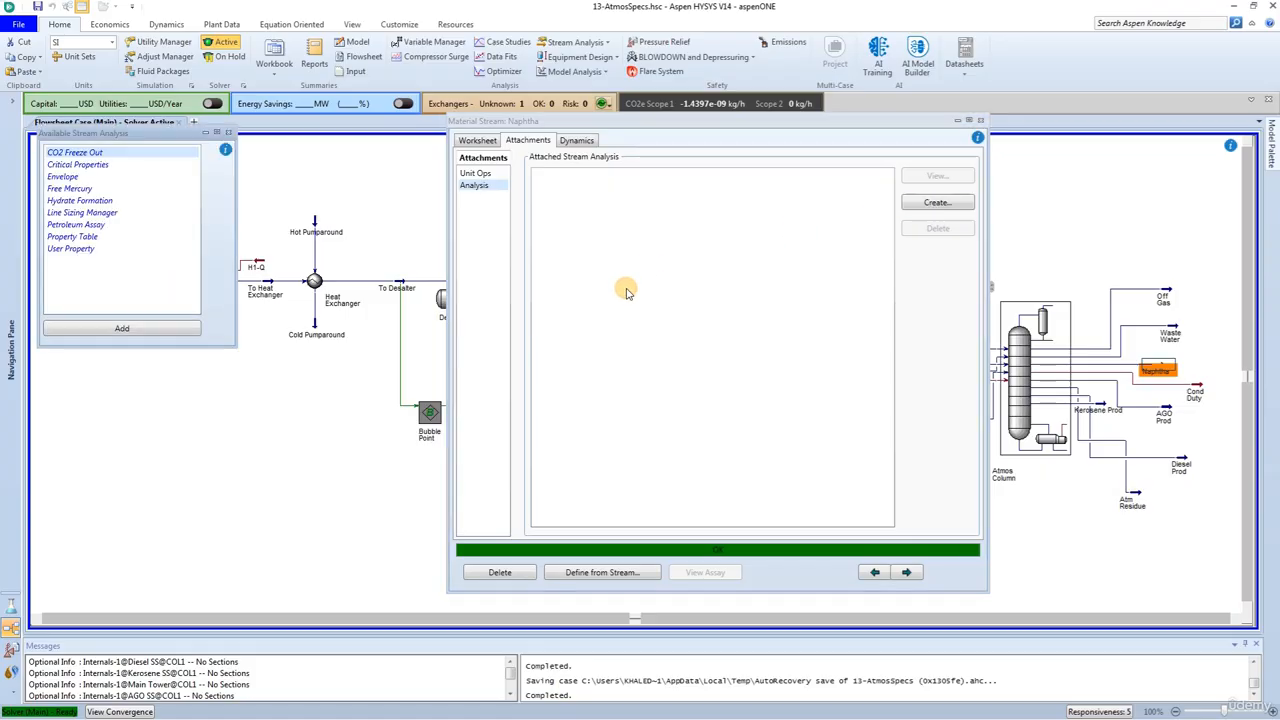
click(60, 228)
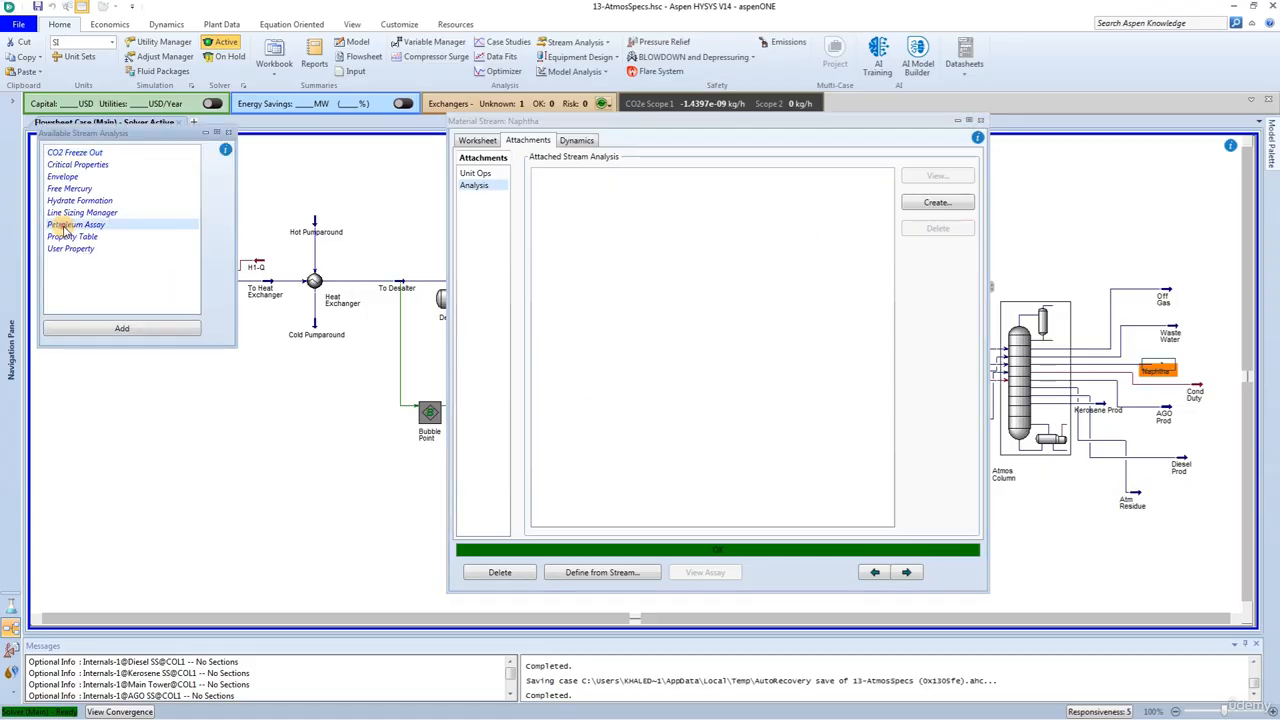
click(115, 327)
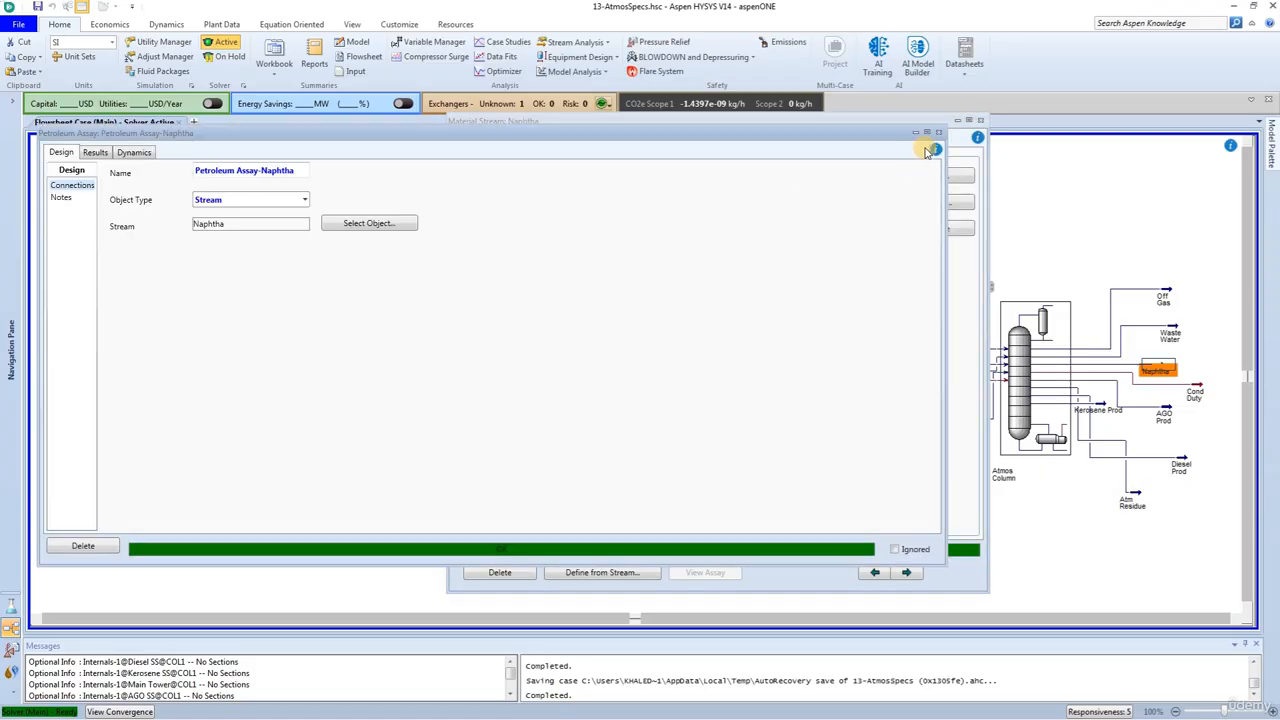
click(936, 134)
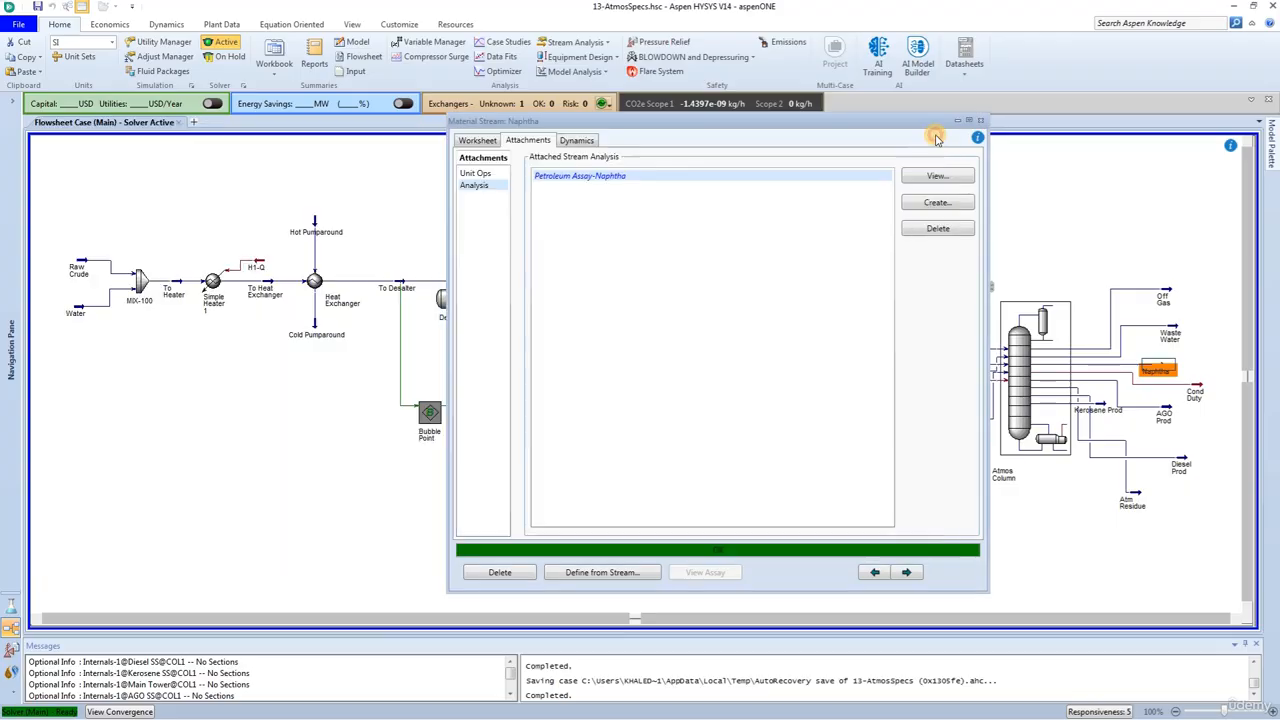
click(980, 120)
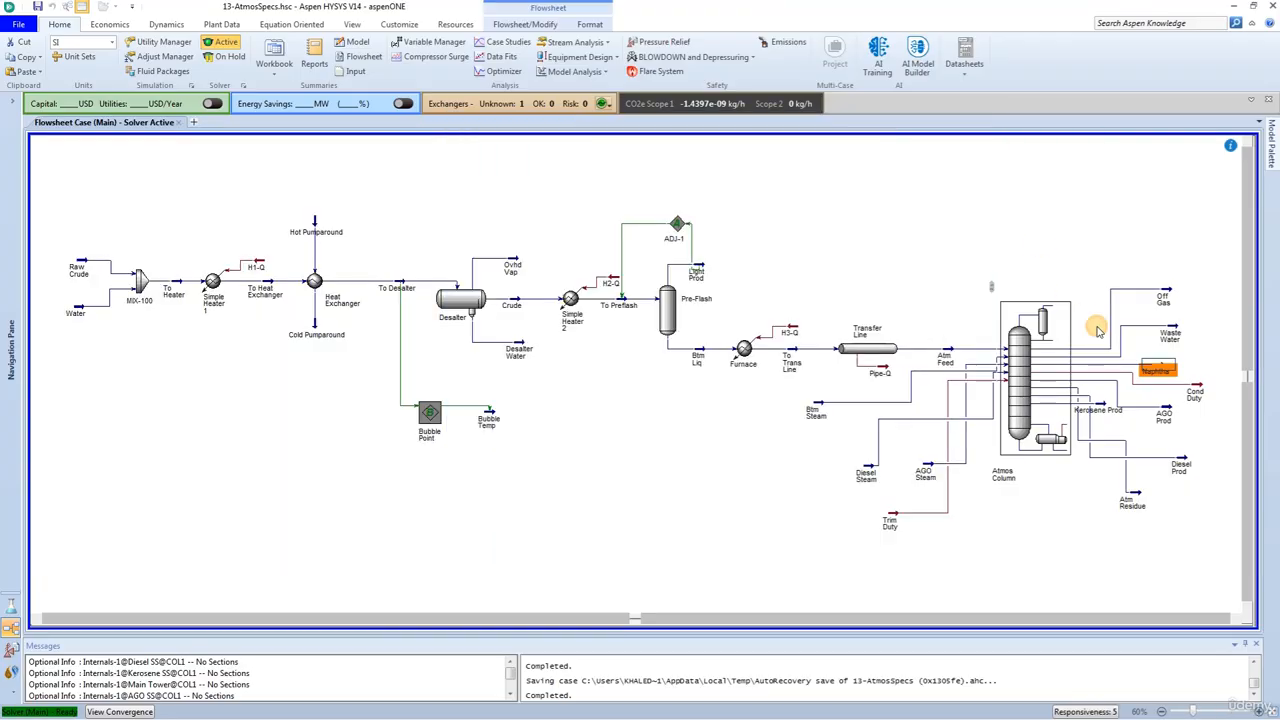
Step: Attach a Petroleum Assay analysis to the AGO Prod stream and close the stream's window
double_click(1163, 413)
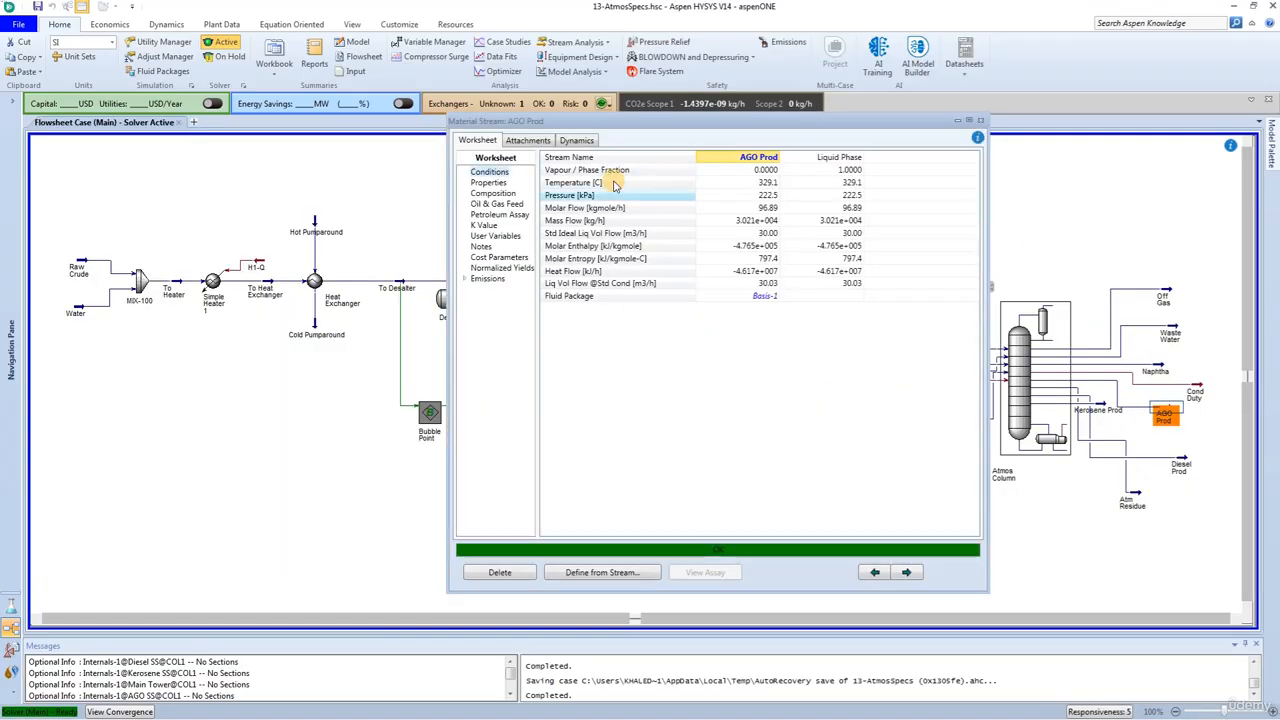
click(527, 140)
click(480, 186)
click(925, 204)
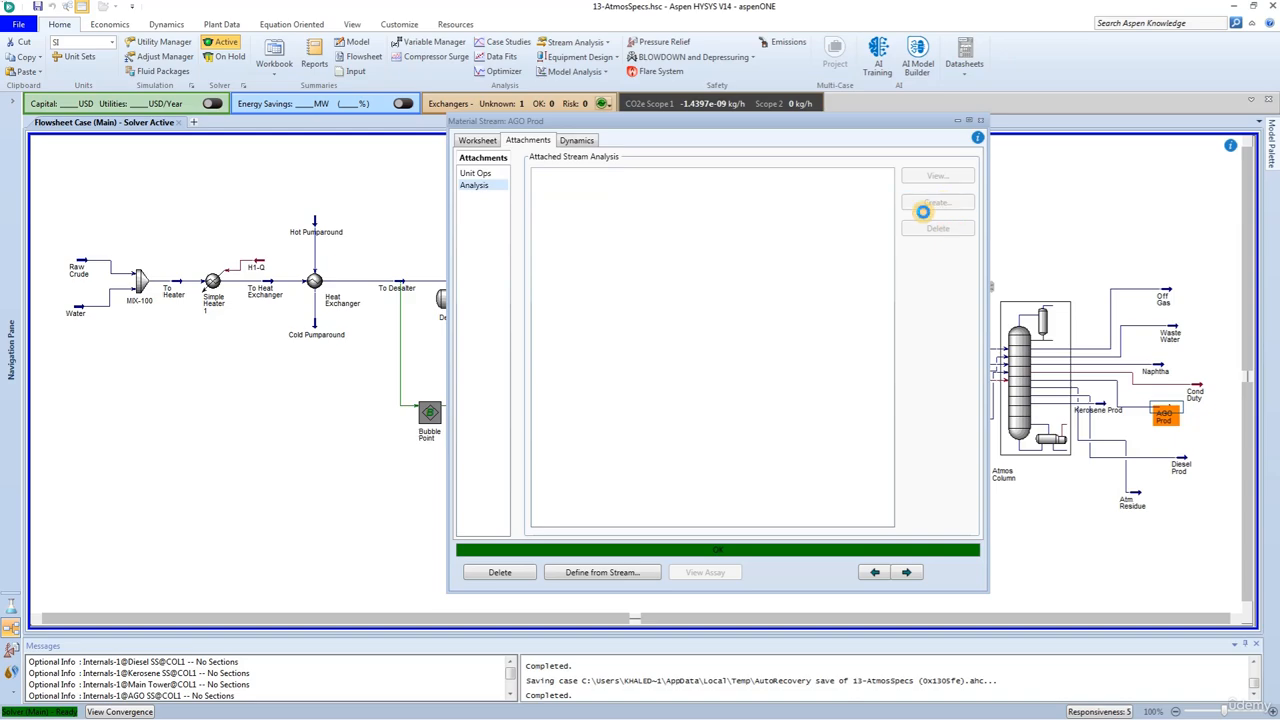
click(76, 226)
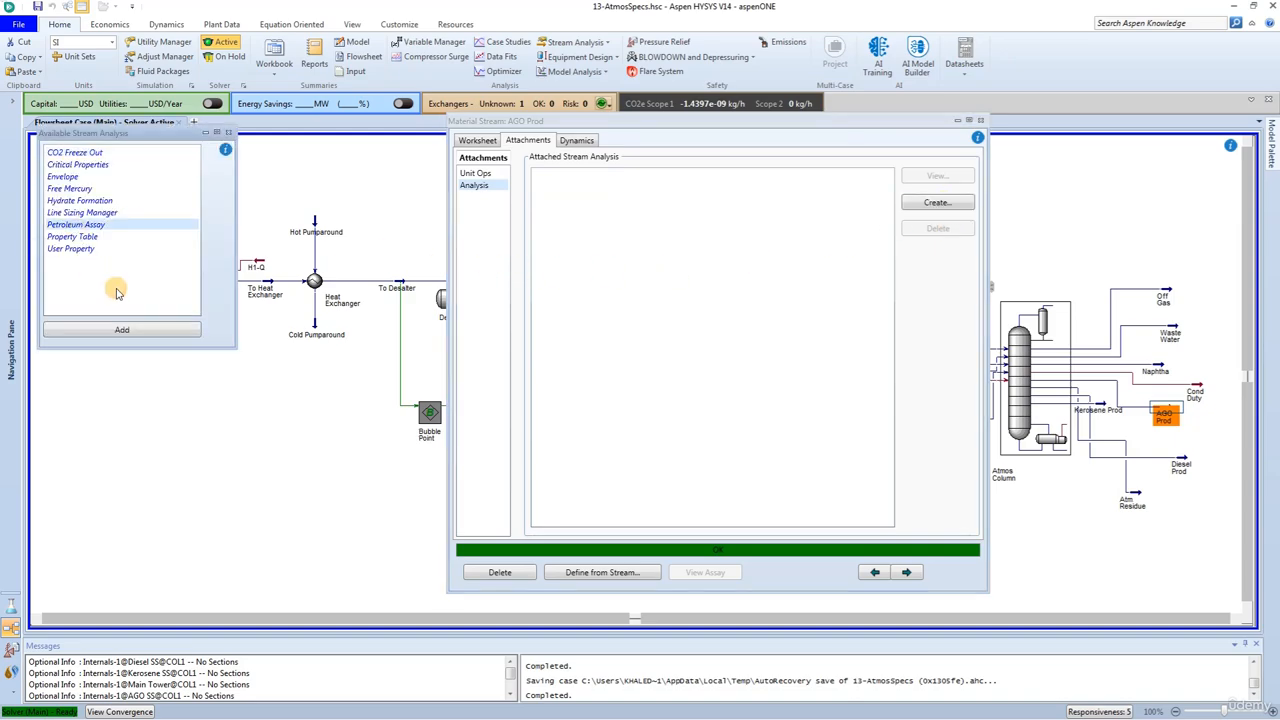
click(122, 329)
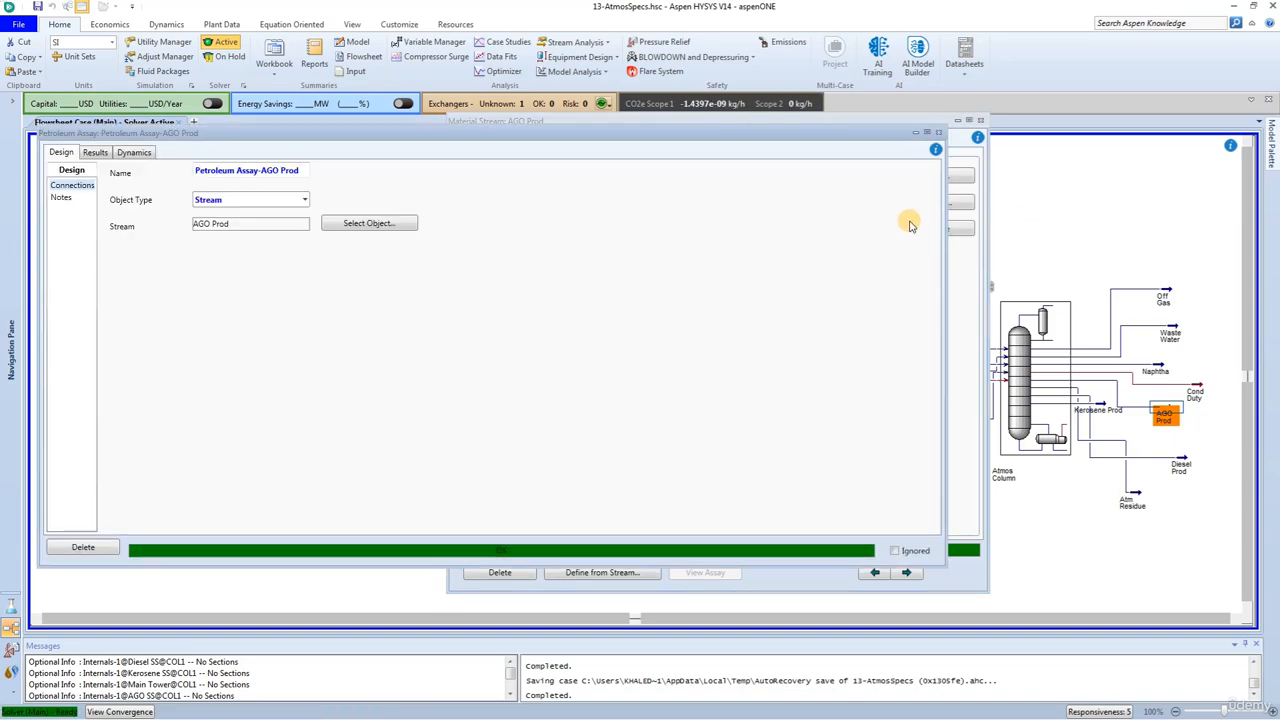
click(938, 132)
click(981, 120)
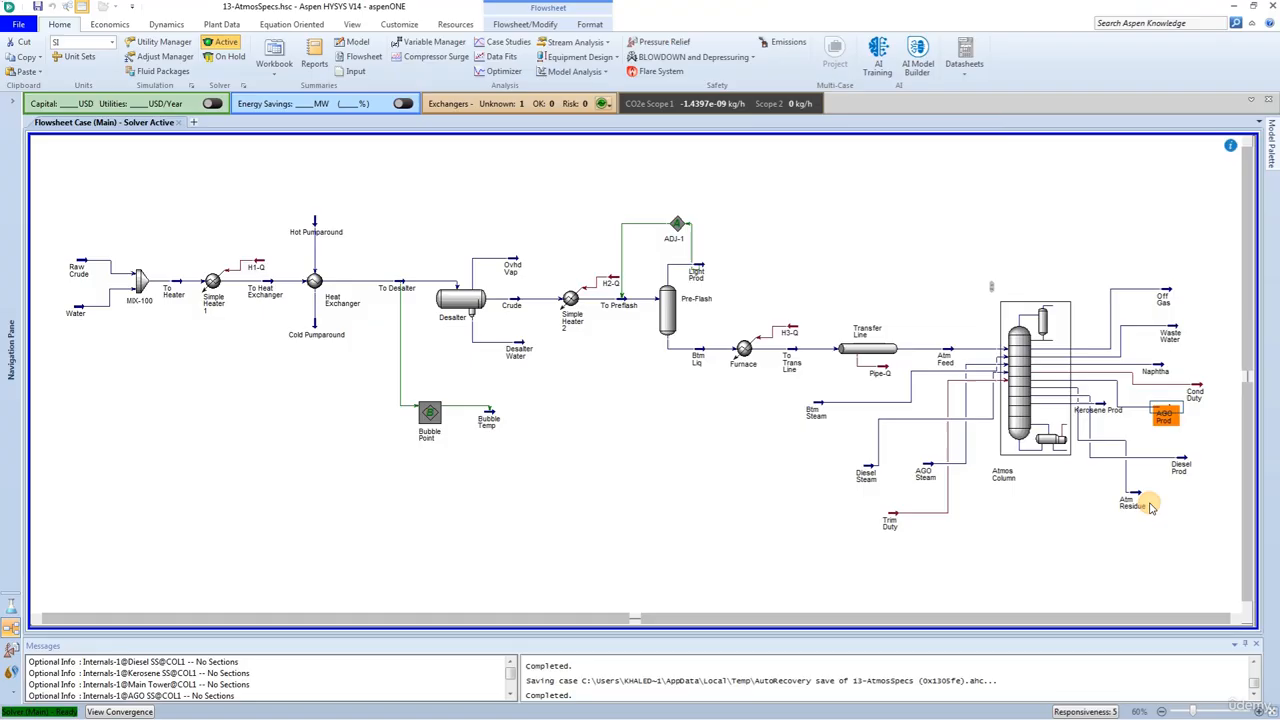
Step: Attach a Petroleum Assay analysis to the Diesel Prod stream and close the stream's window
double_click(1181, 462)
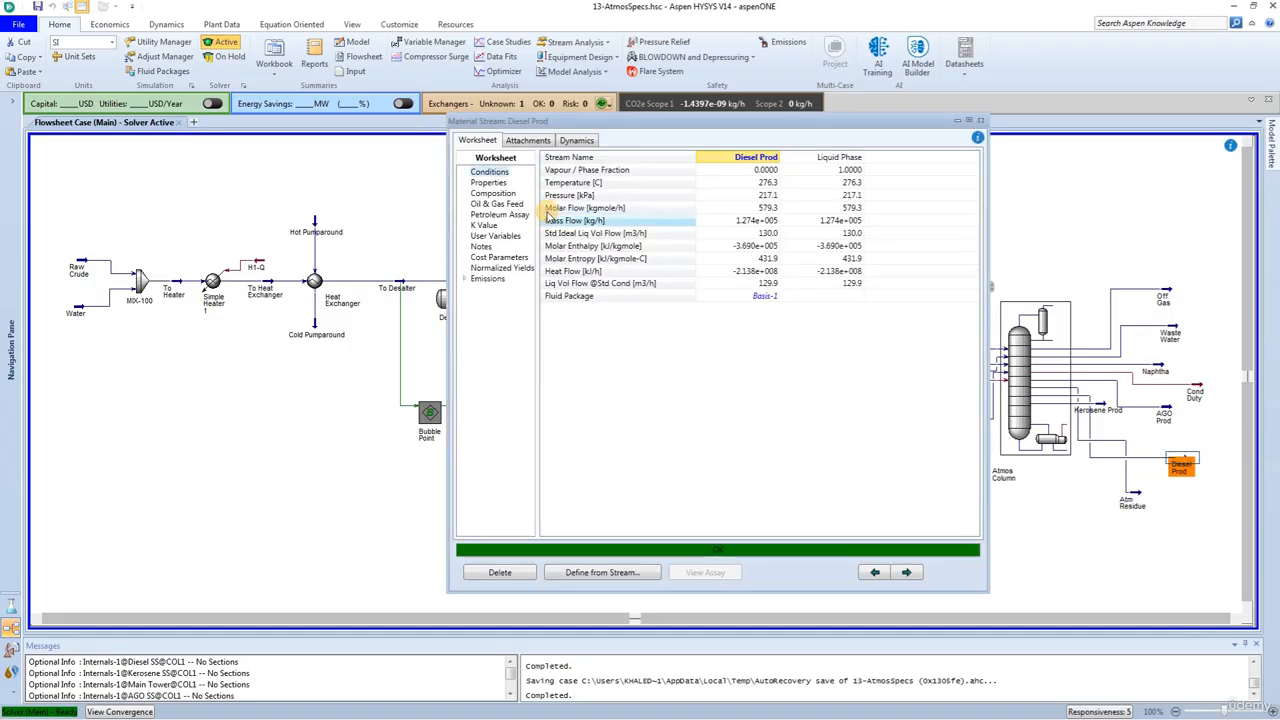
click(520, 141)
click(474, 186)
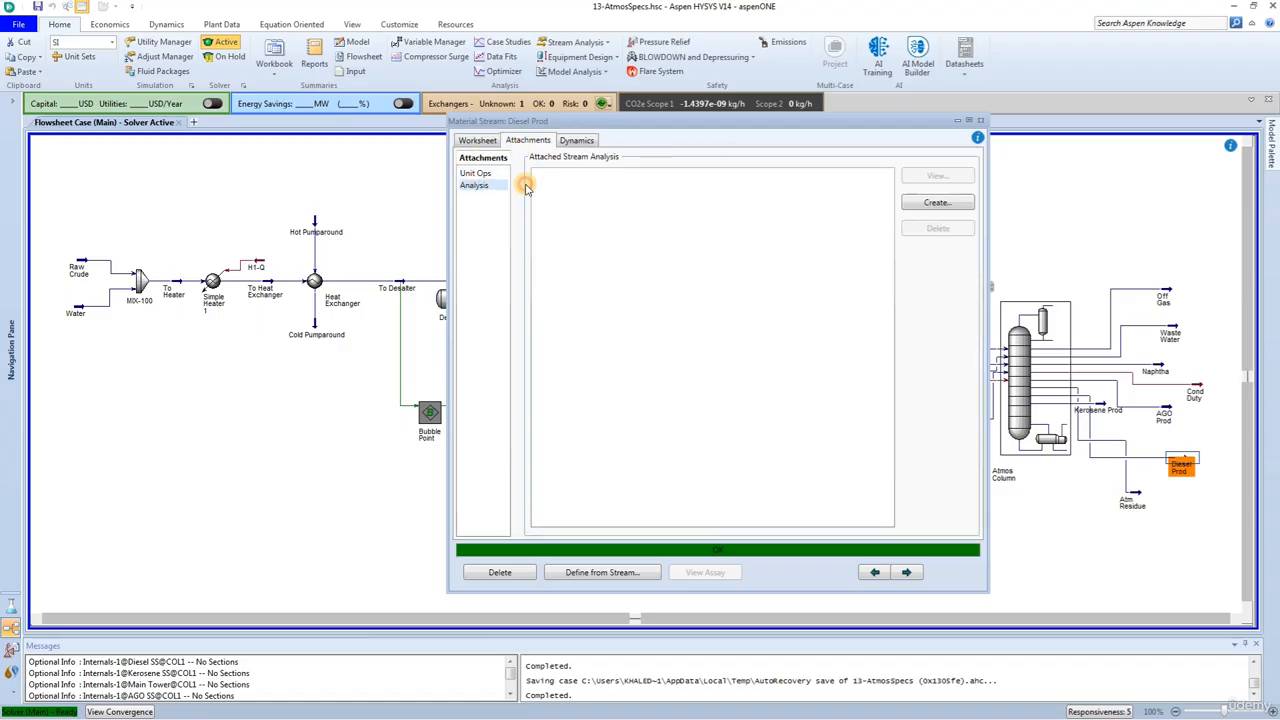
click(936, 202)
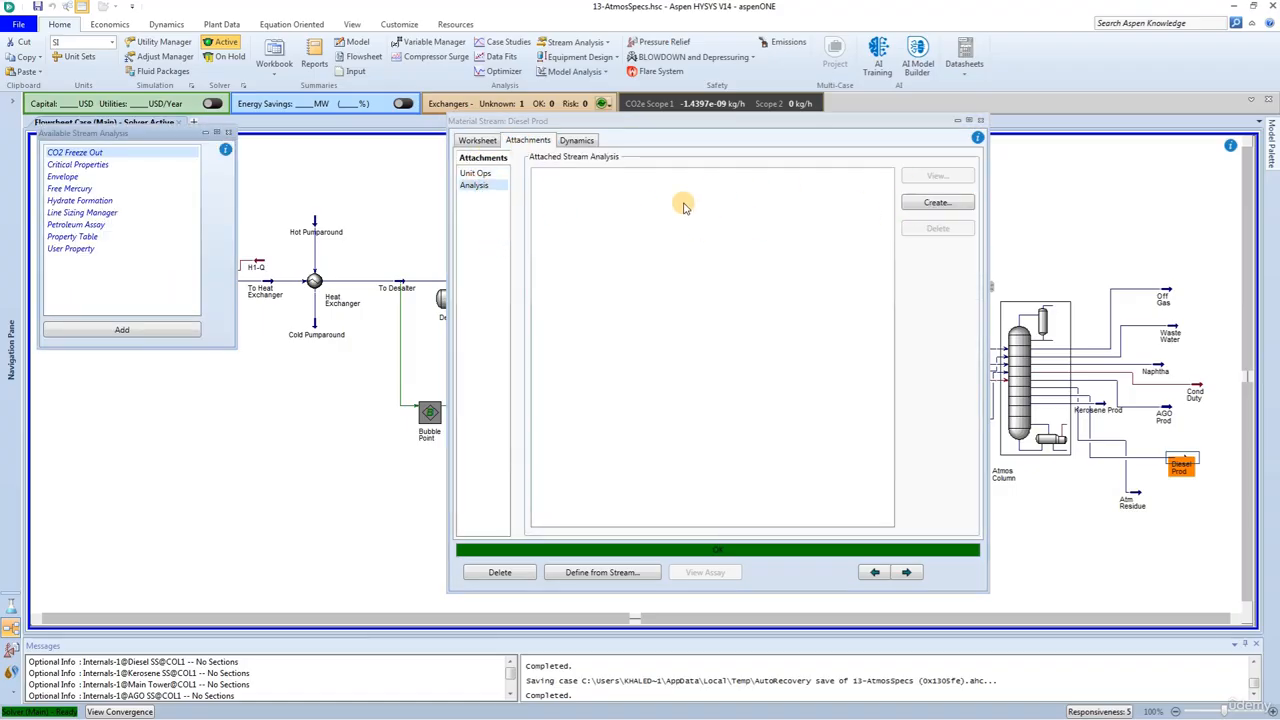
double_click(88, 224)
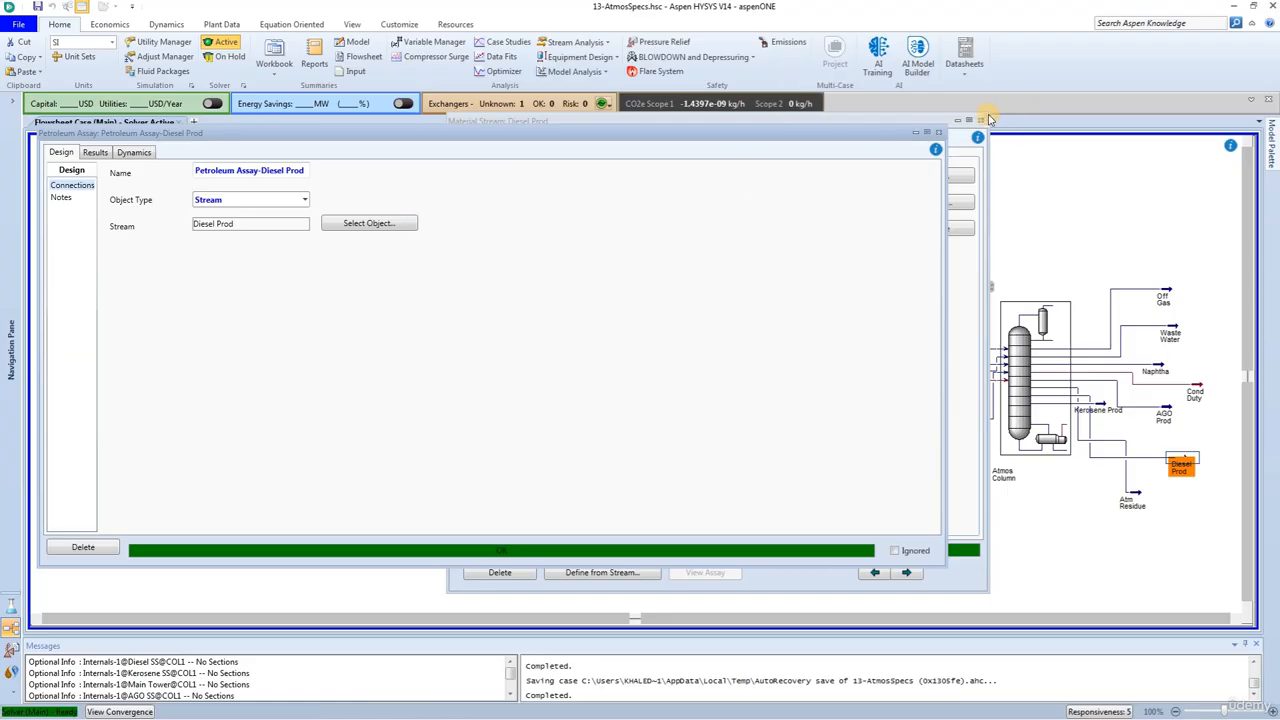
click(938, 132)
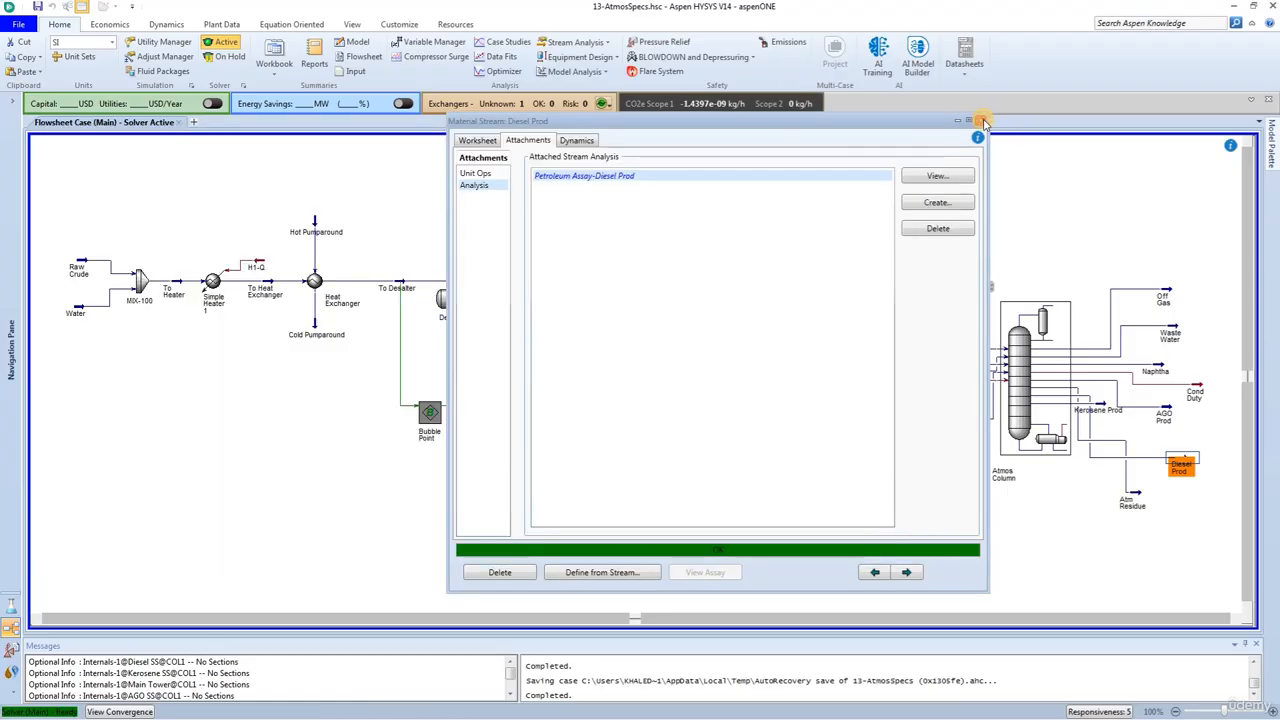
click(982, 119)
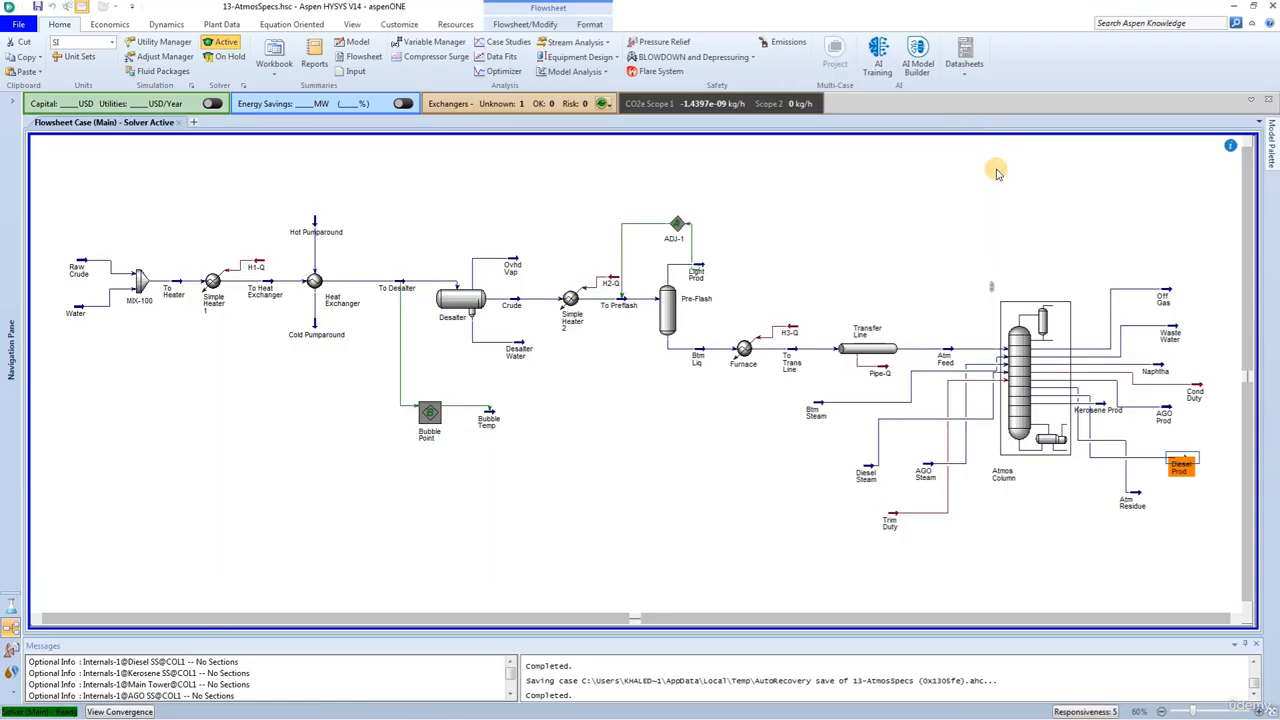
Step: Attach a Petroleum Assay analysis to the Kerosene Prod stream and close the stream's window
double_click(1103, 406)
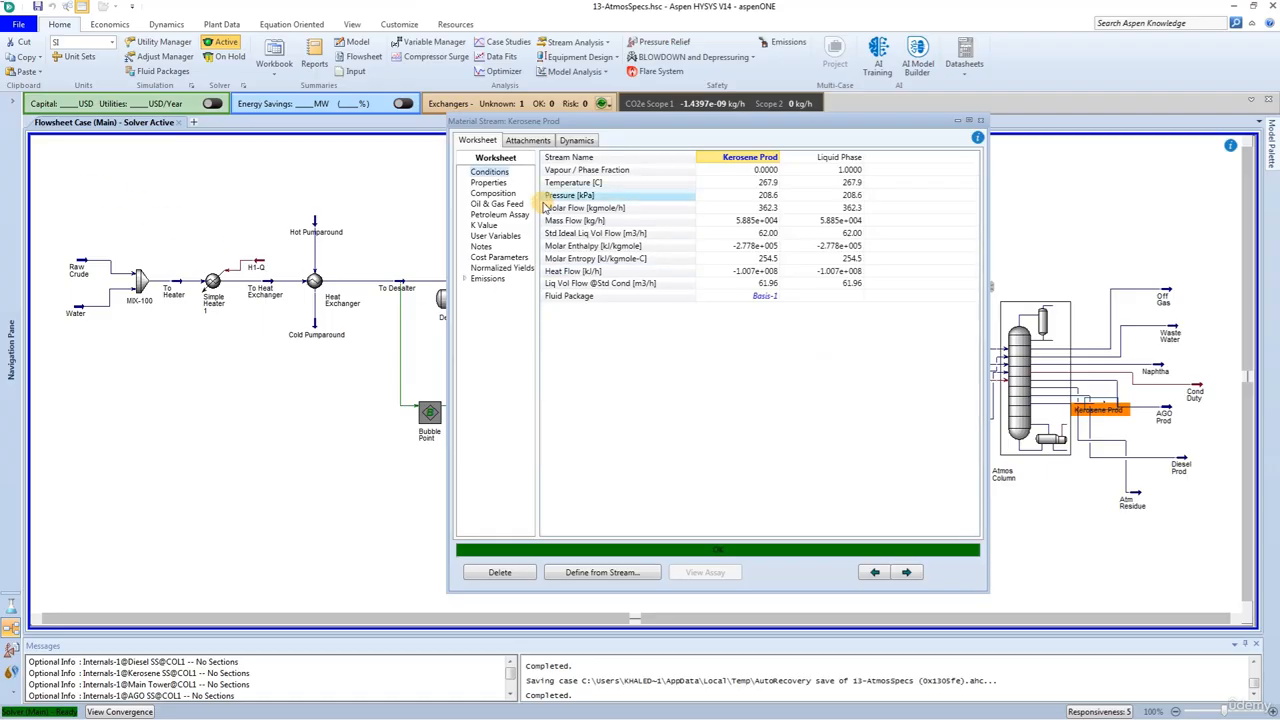
click(527, 141)
click(474, 186)
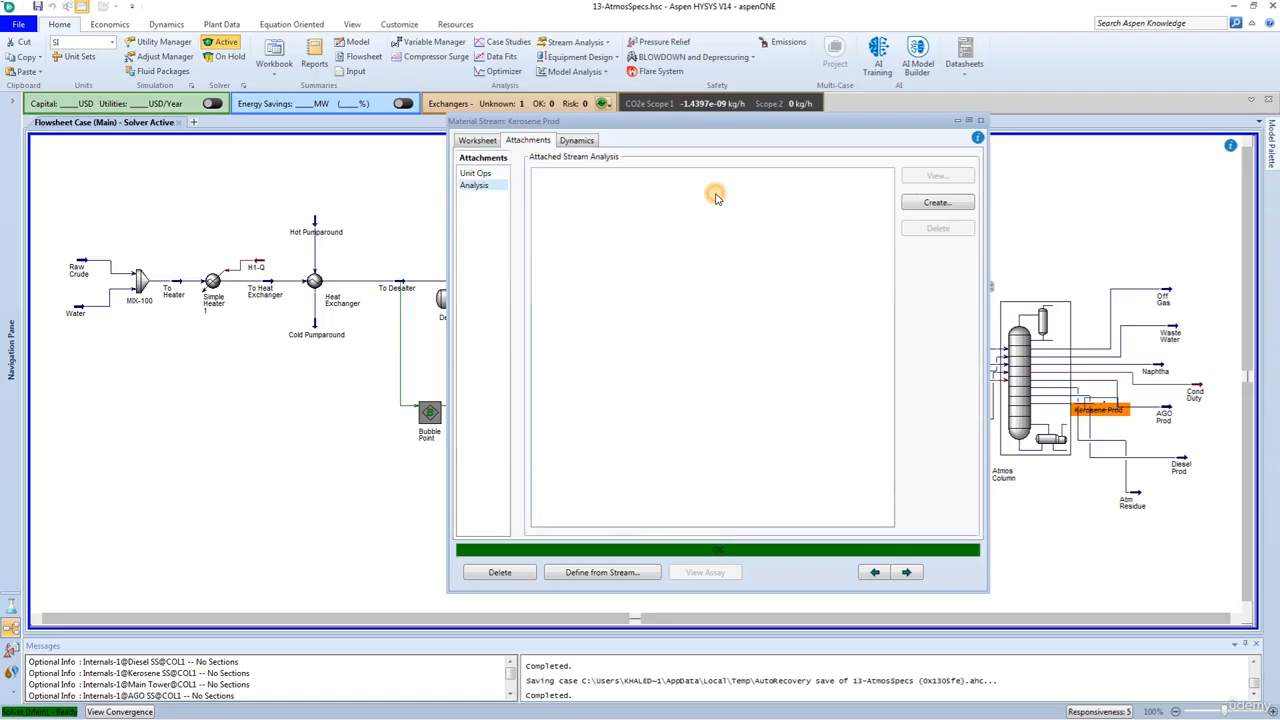
click(937, 202)
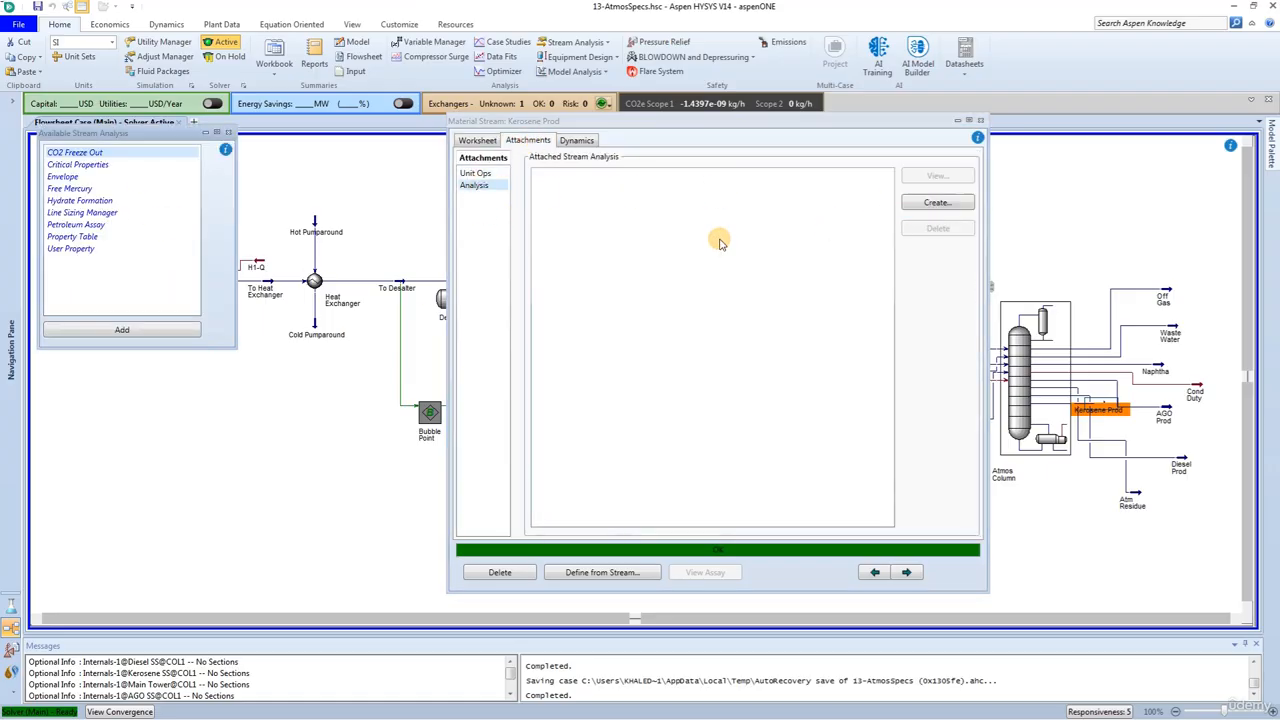
double_click(75, 224)
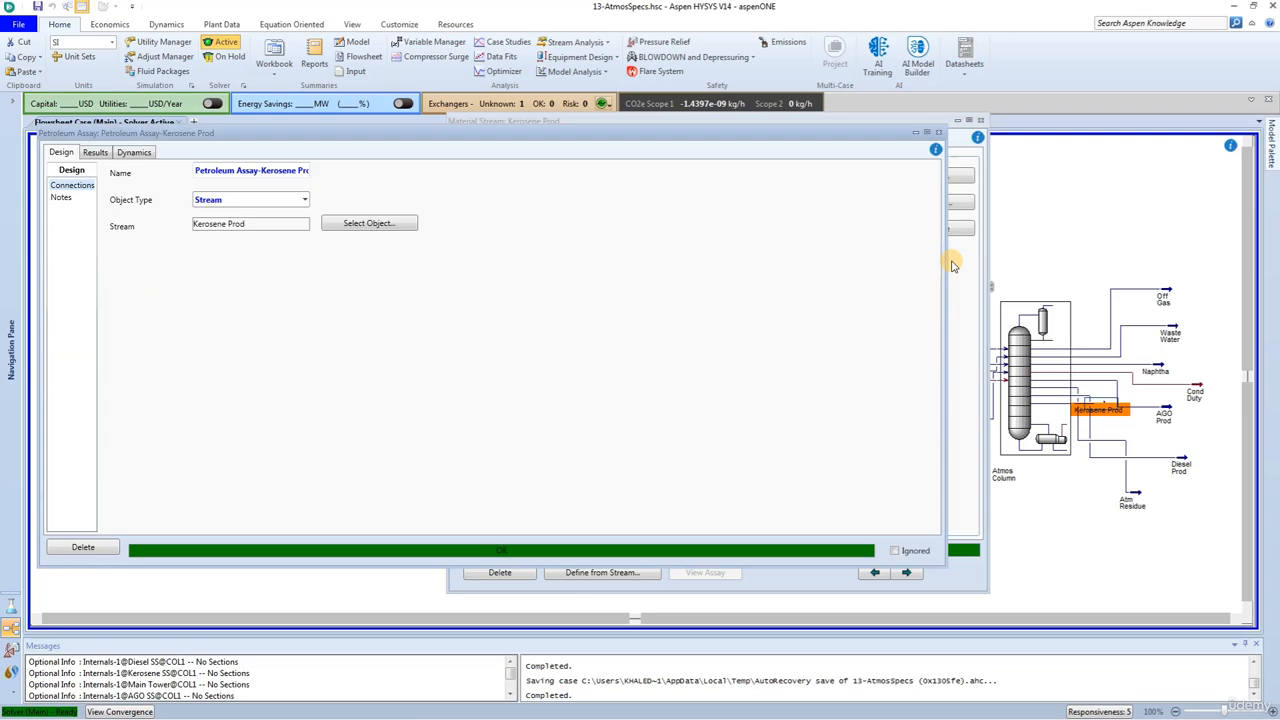
click(938, 132)
click(981, 120)
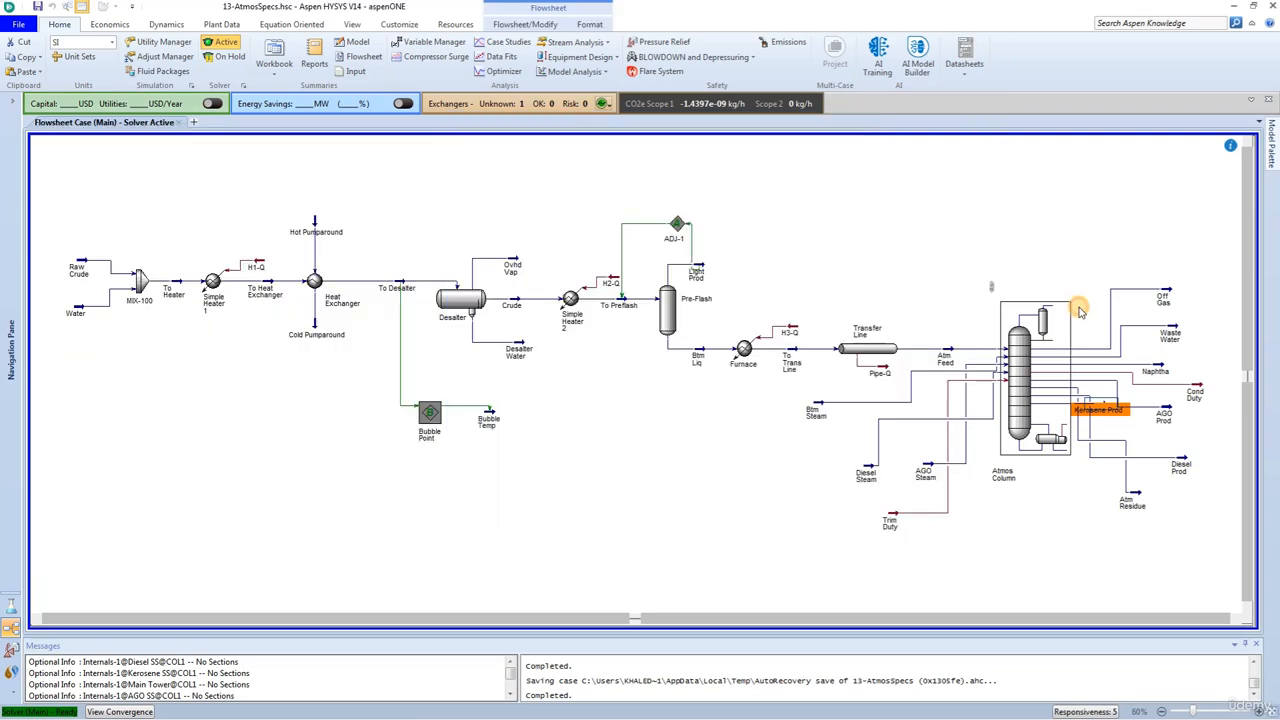
Step: Examine the boiling curves of the Naphtha petroleum assay, especially the ASTM D86 temperature at 95 %, and close its windows
double_click(1152, 368)
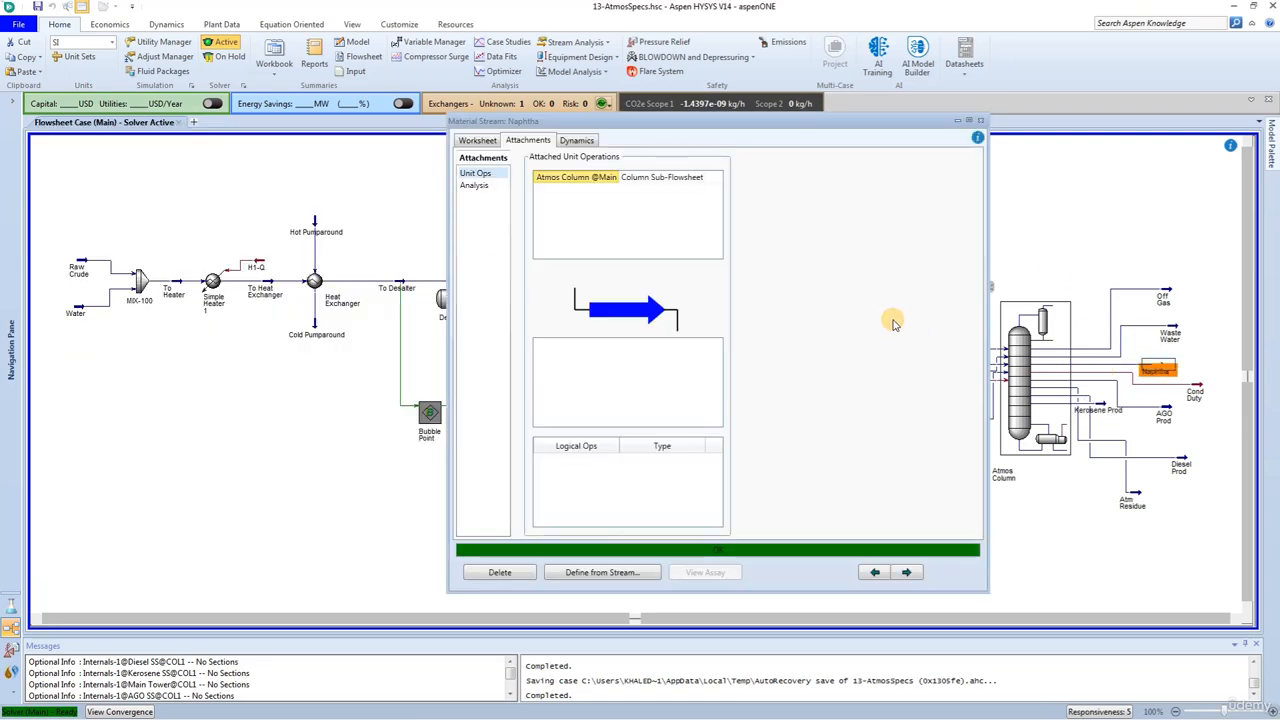
click(474, 185)
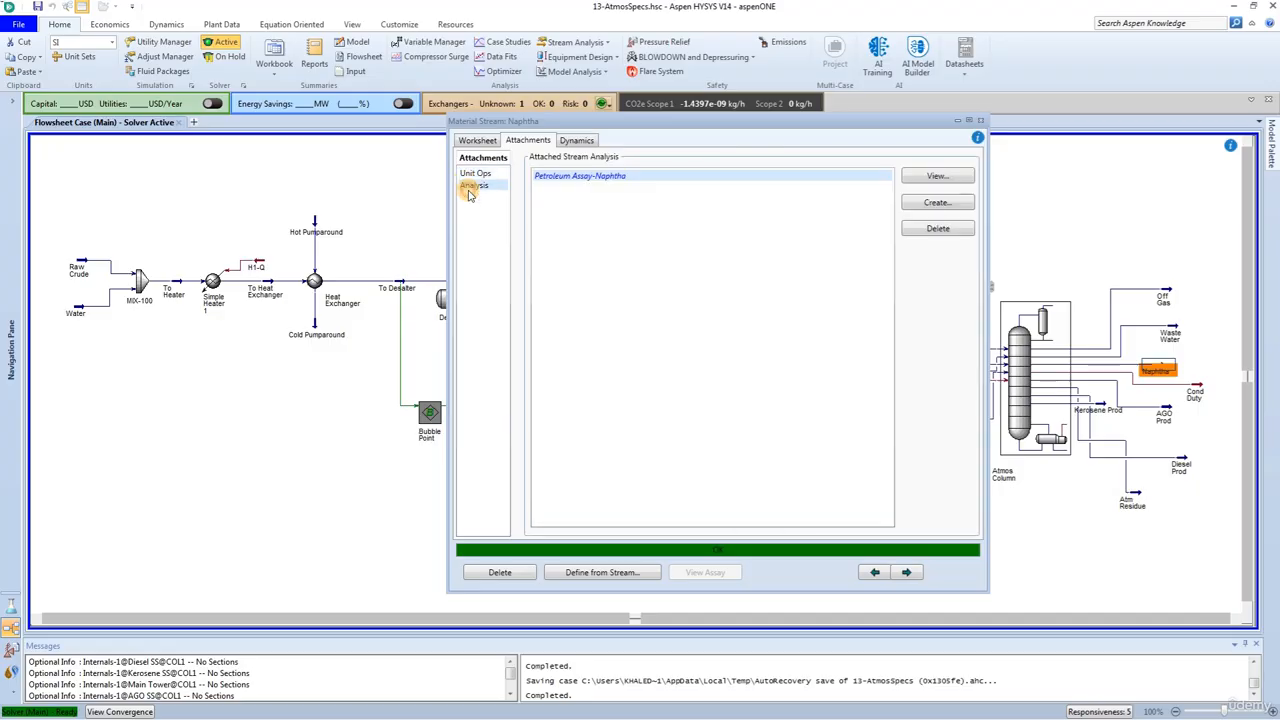
double_click(604, 179)
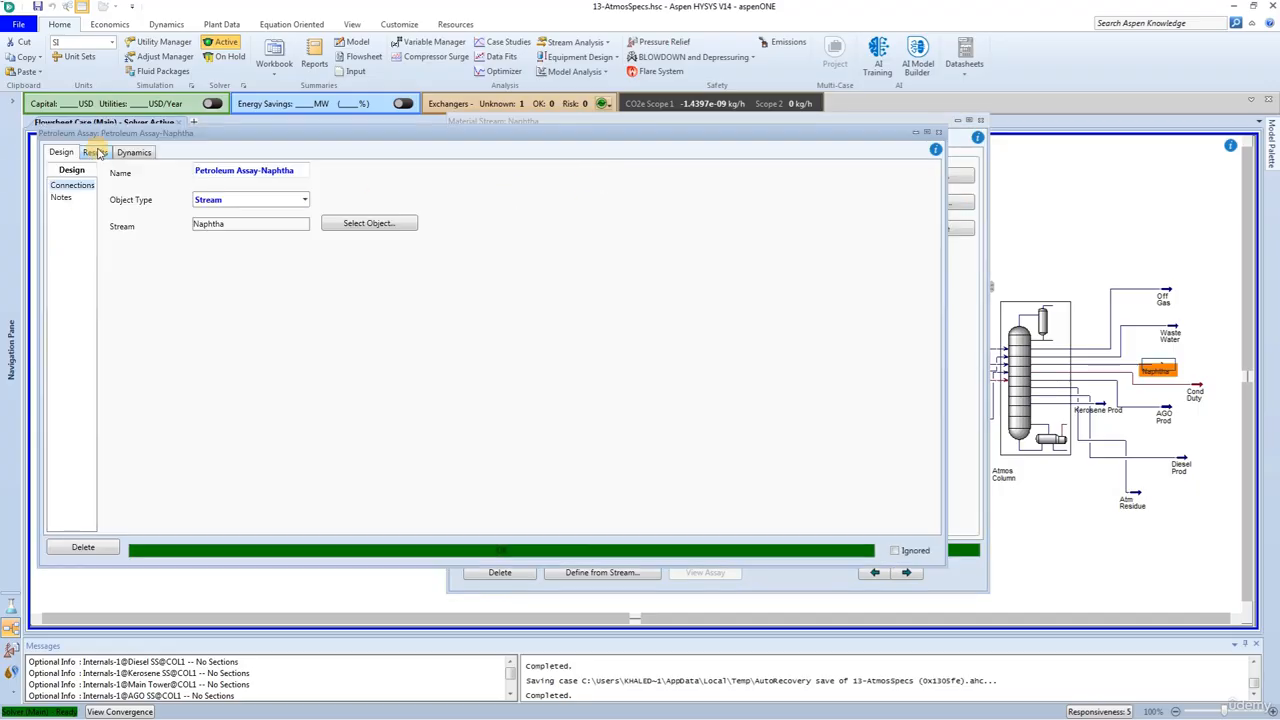
click(95, 152)
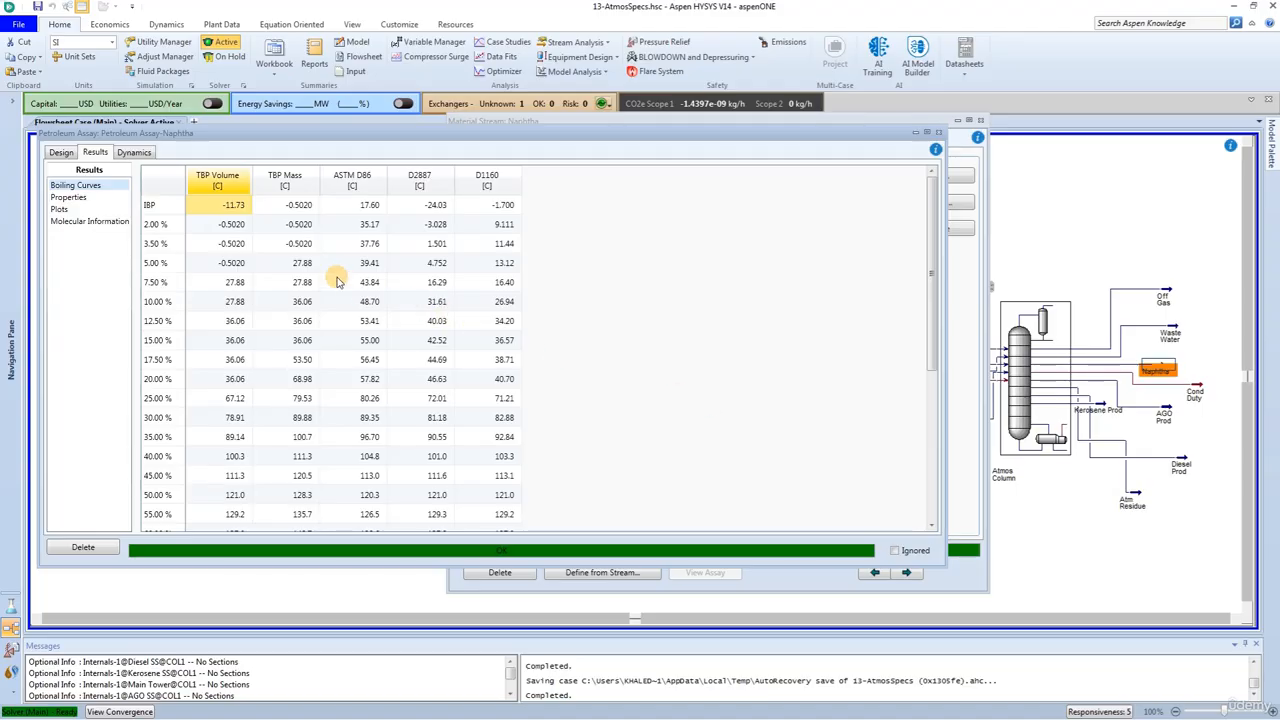
scroll(170, 420, down, 3)
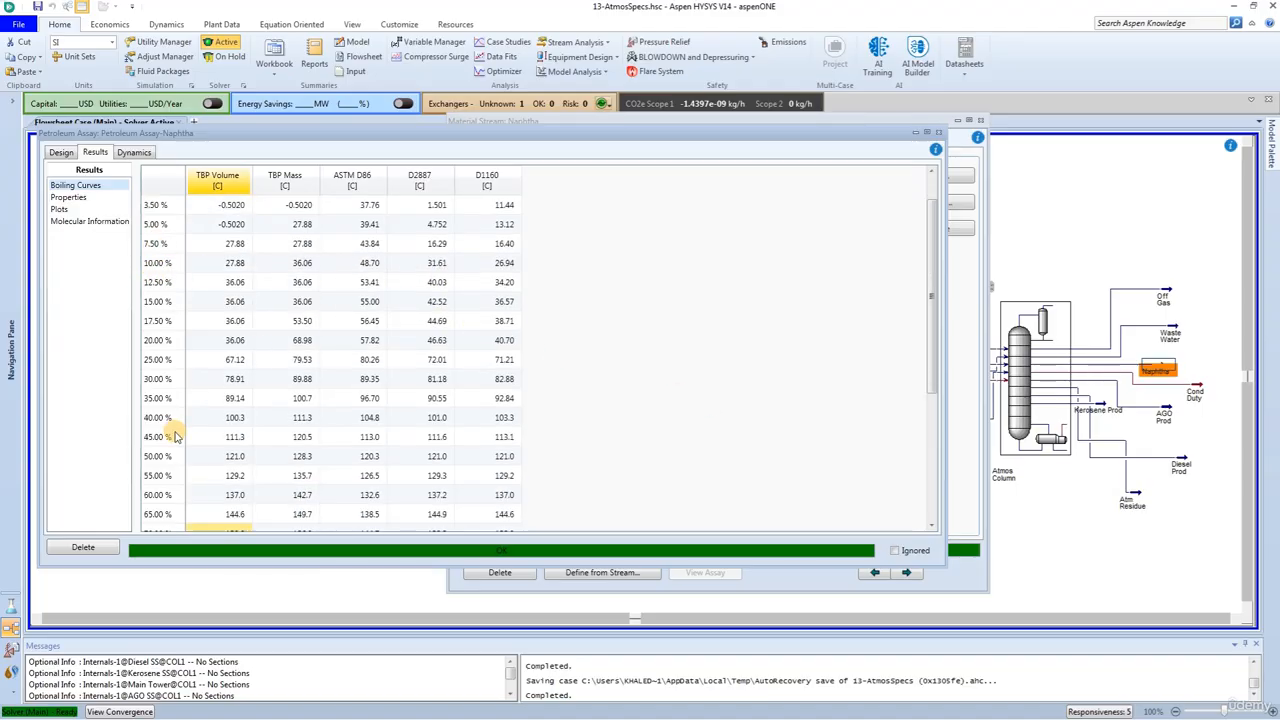
scroll(162, 500, down, 2)
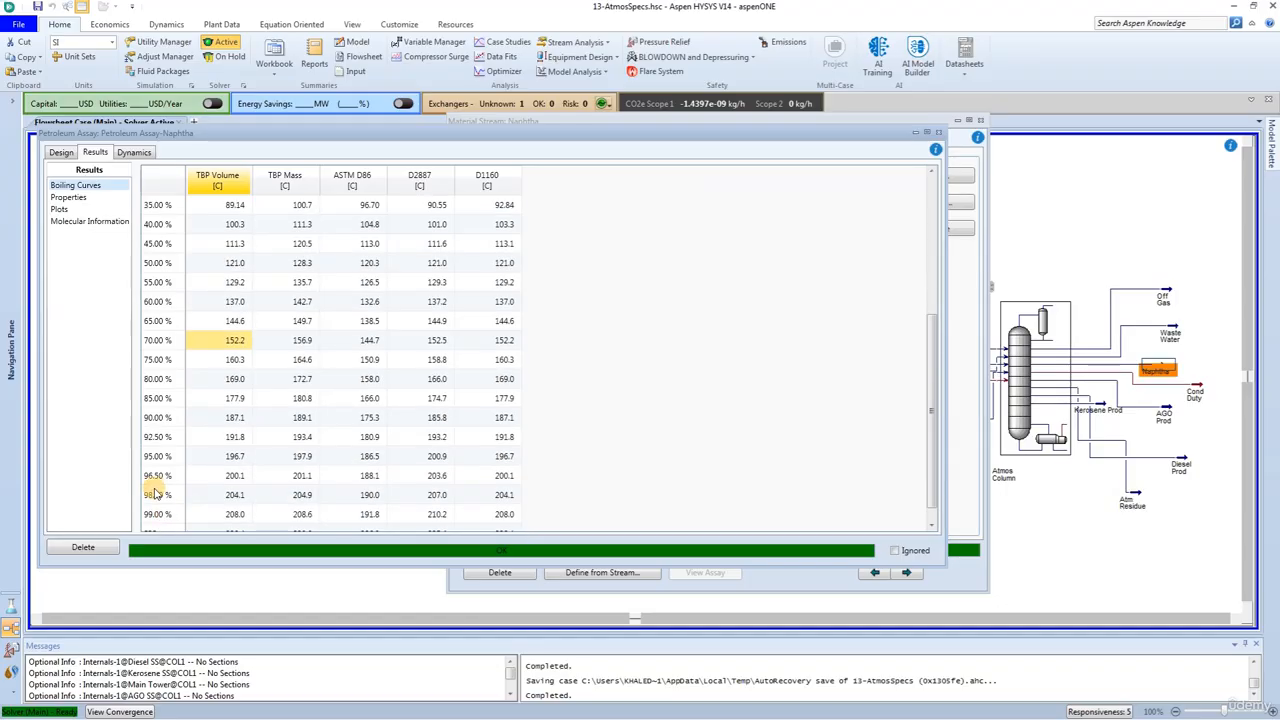
click(372, 458)
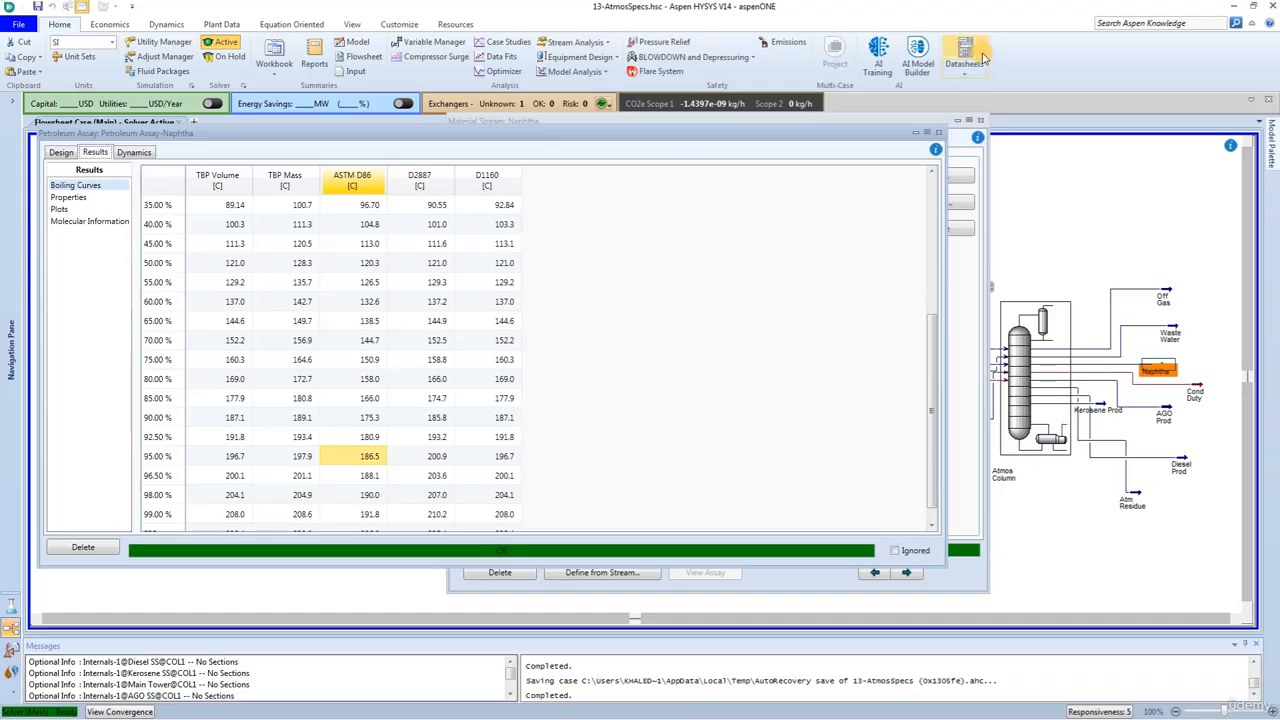
click(937, 133)
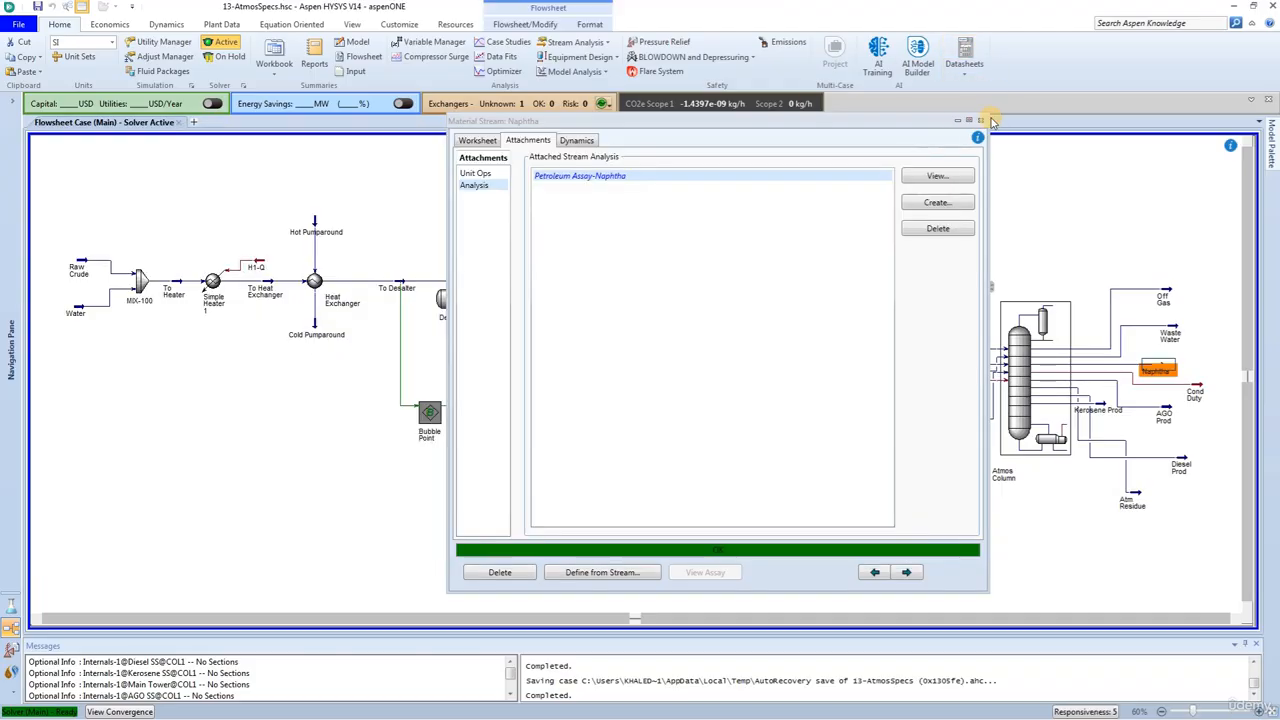
click(980, 120)
Step: Deactivate the Distillate Rate and Kerosene SS Prod Flow specifications of the Atmos Column
double_click(1020, 398)
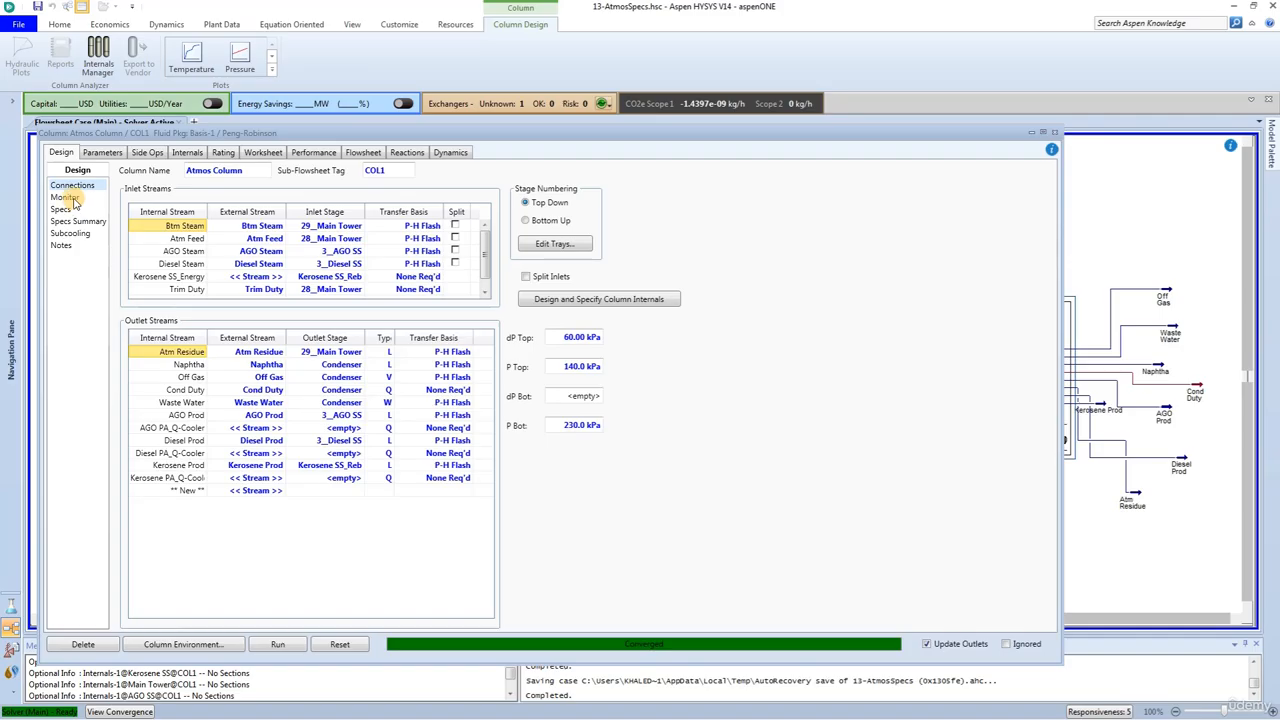
click(66, 198)
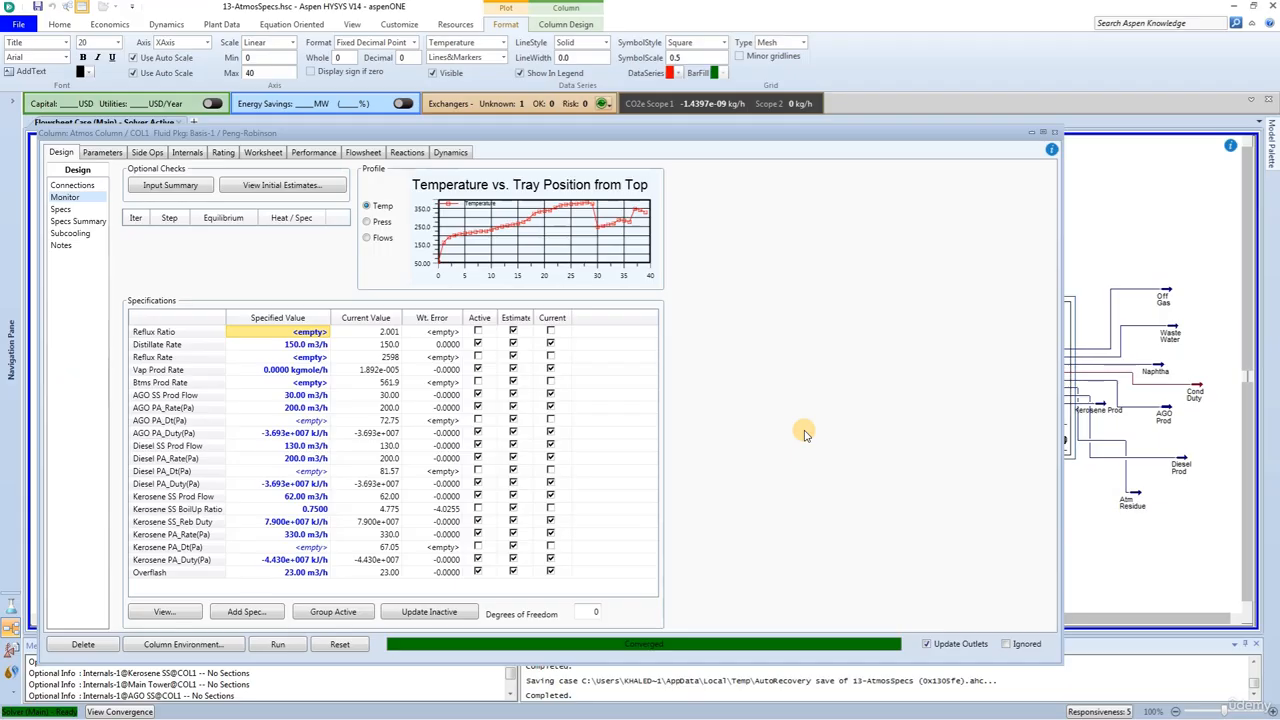
click(479, 344)
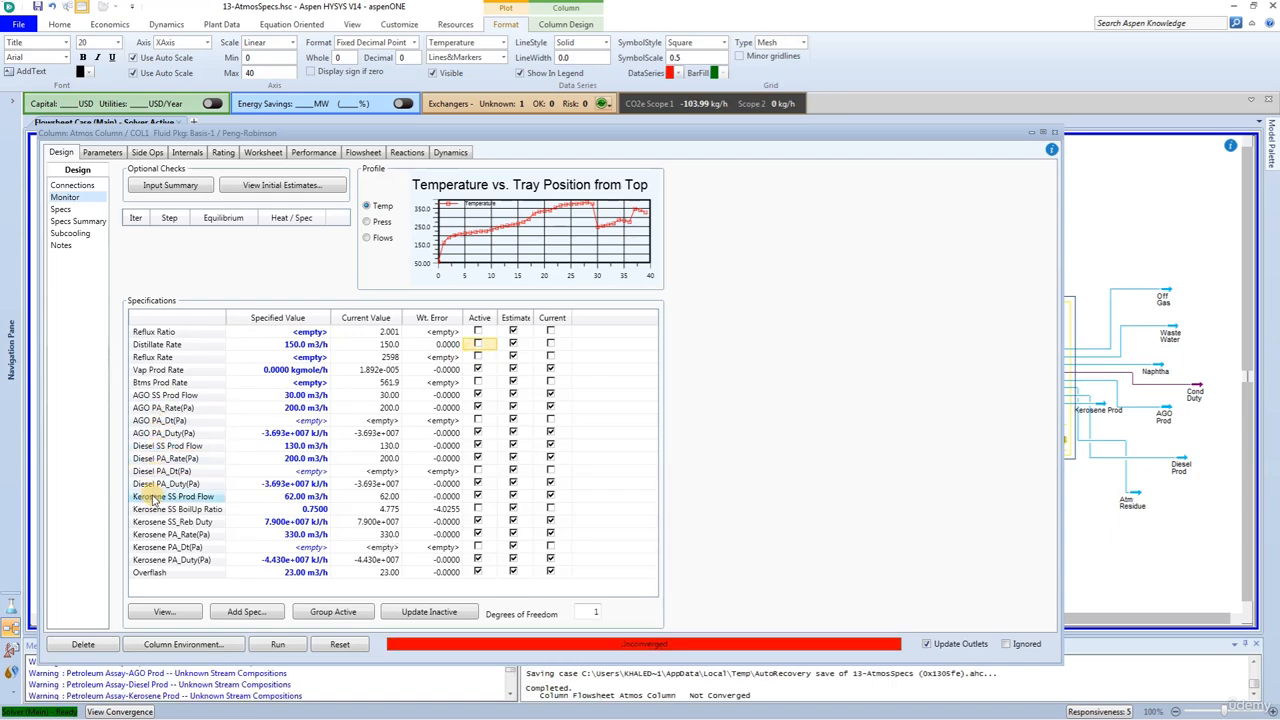
click(478, 496)
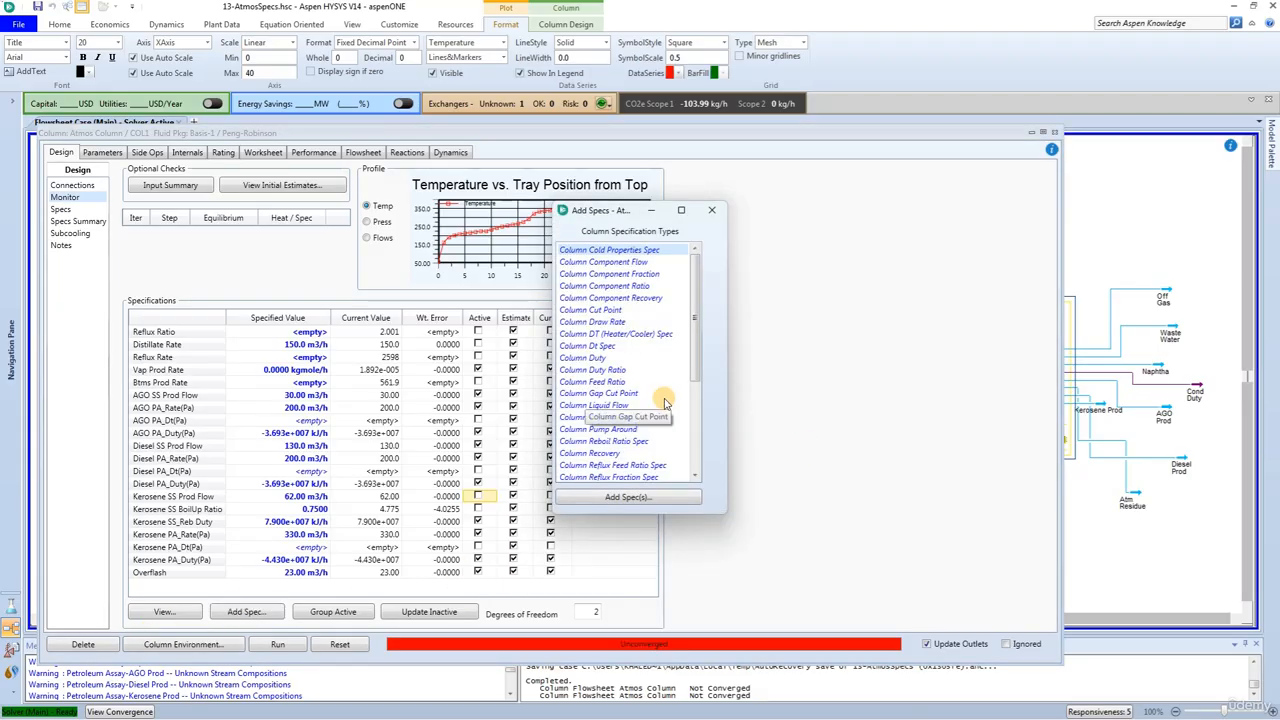
Step: Add a Column Cut Point specification to the Atmos Column and assign it to the Condenser stage
click(591, 312)
click(608, 497)
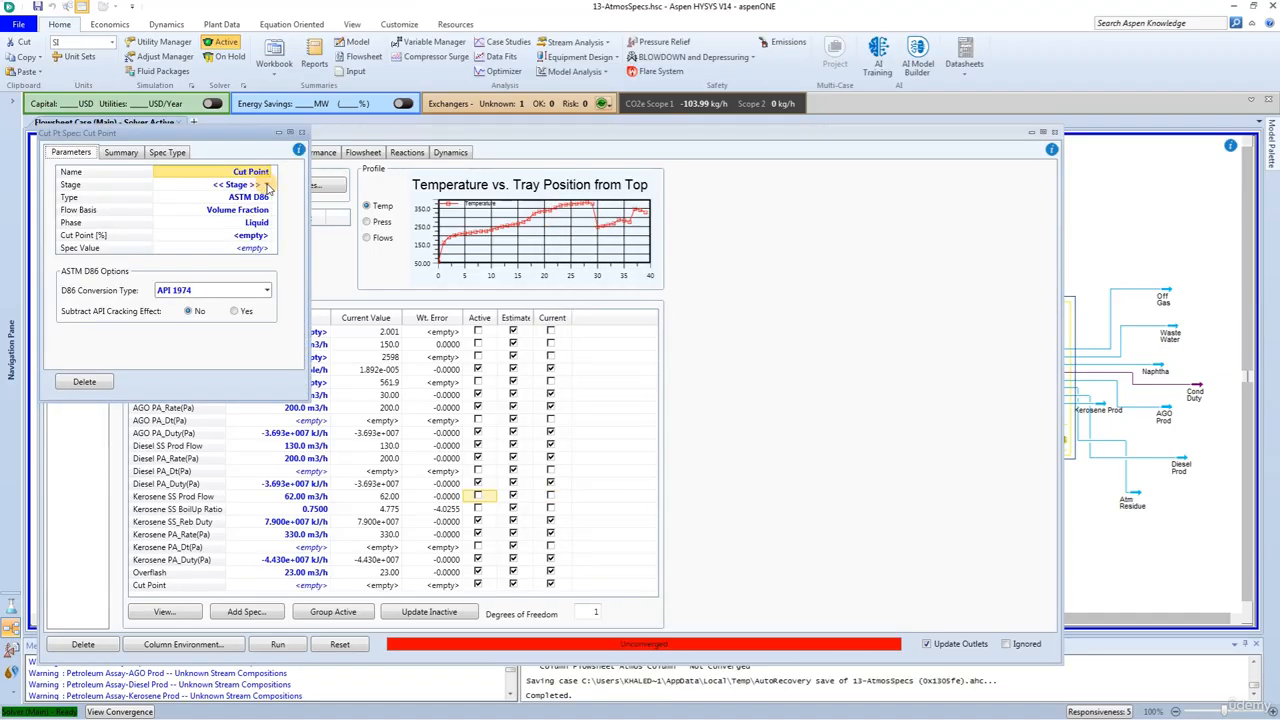
click(268, 187)
click(268, 187)
click(225, 197)
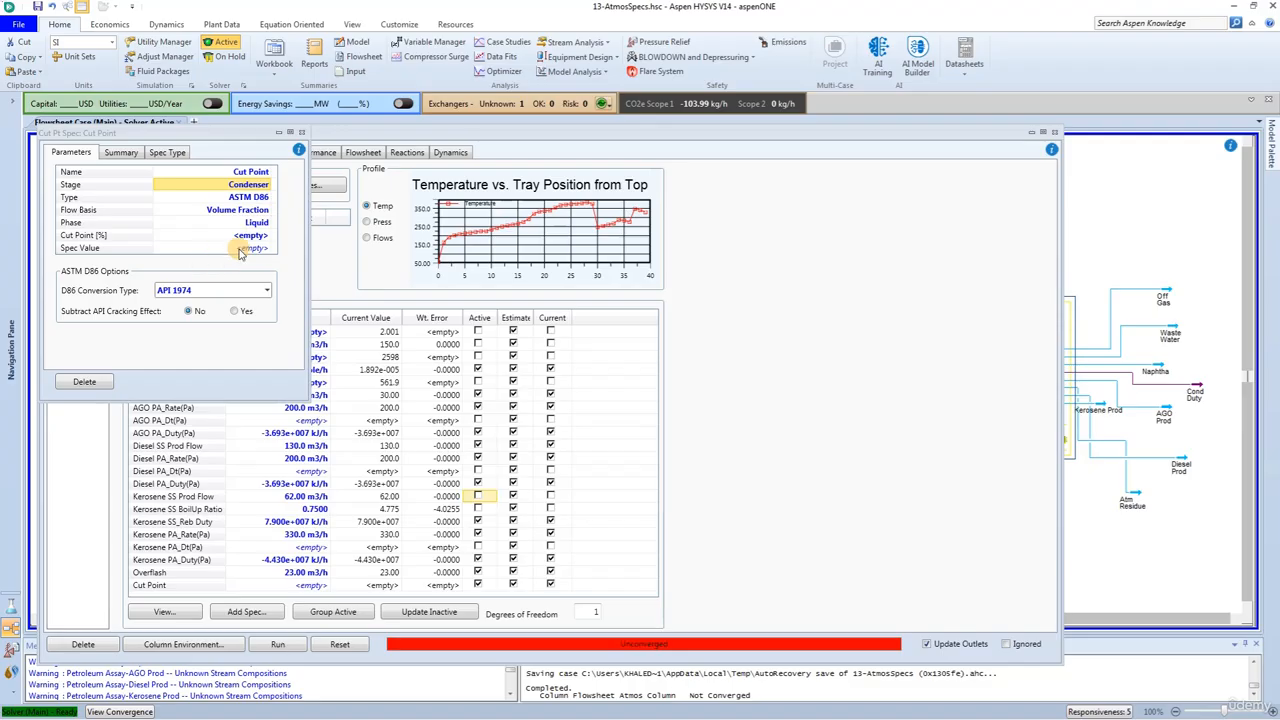
Step: Set the Condenser specification to a 95 % cut point at 215 C, name it Naphtha CP, and close its window
click(257, 237)
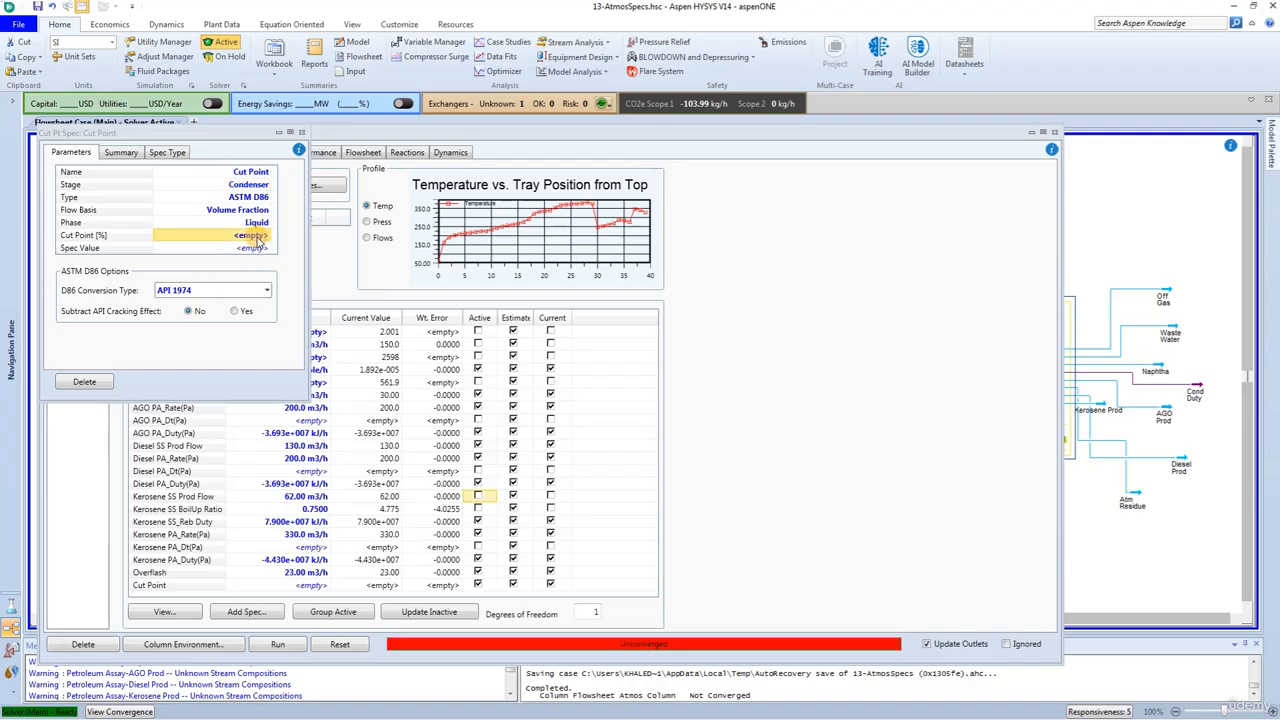
text(95)
key(Return)
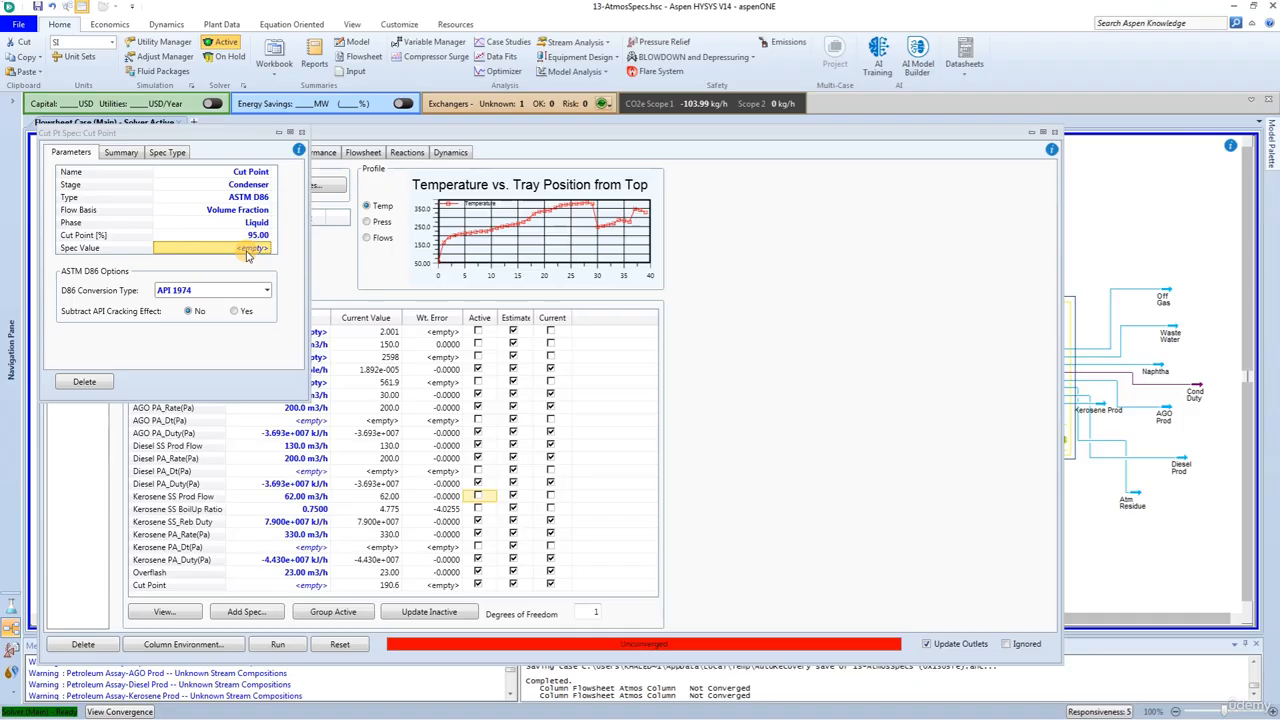
text(215)
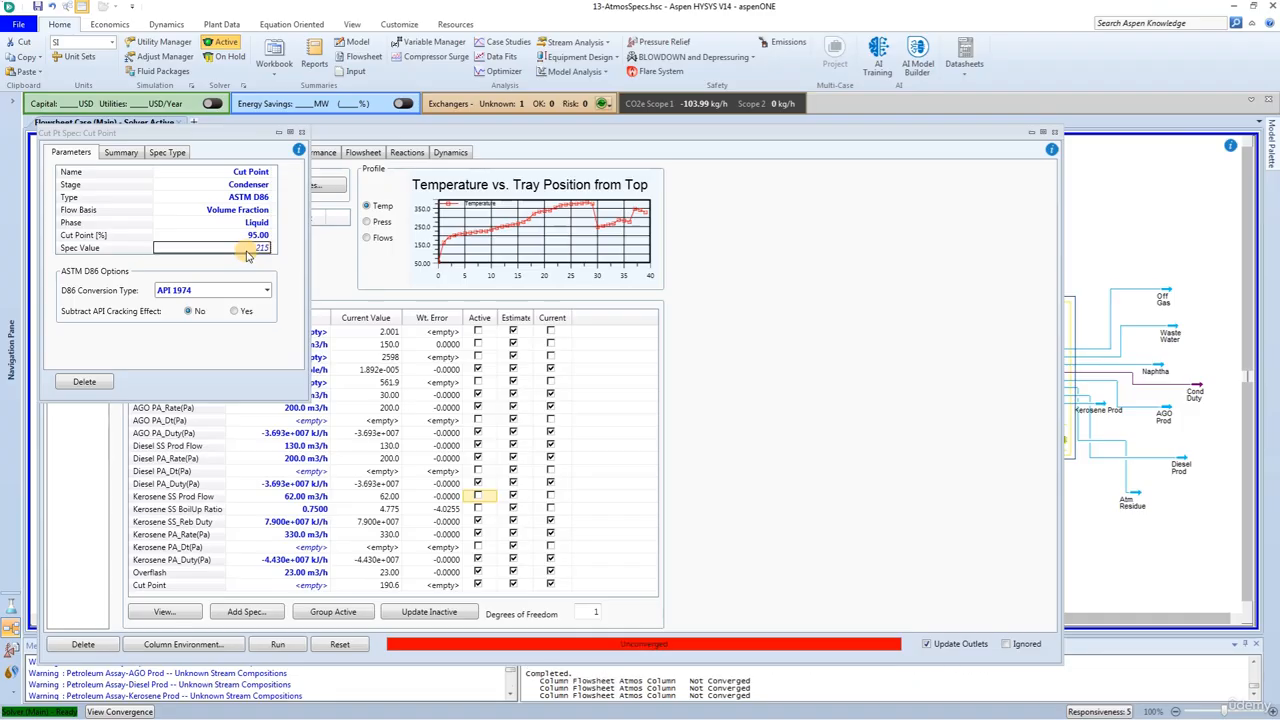
key(Return)
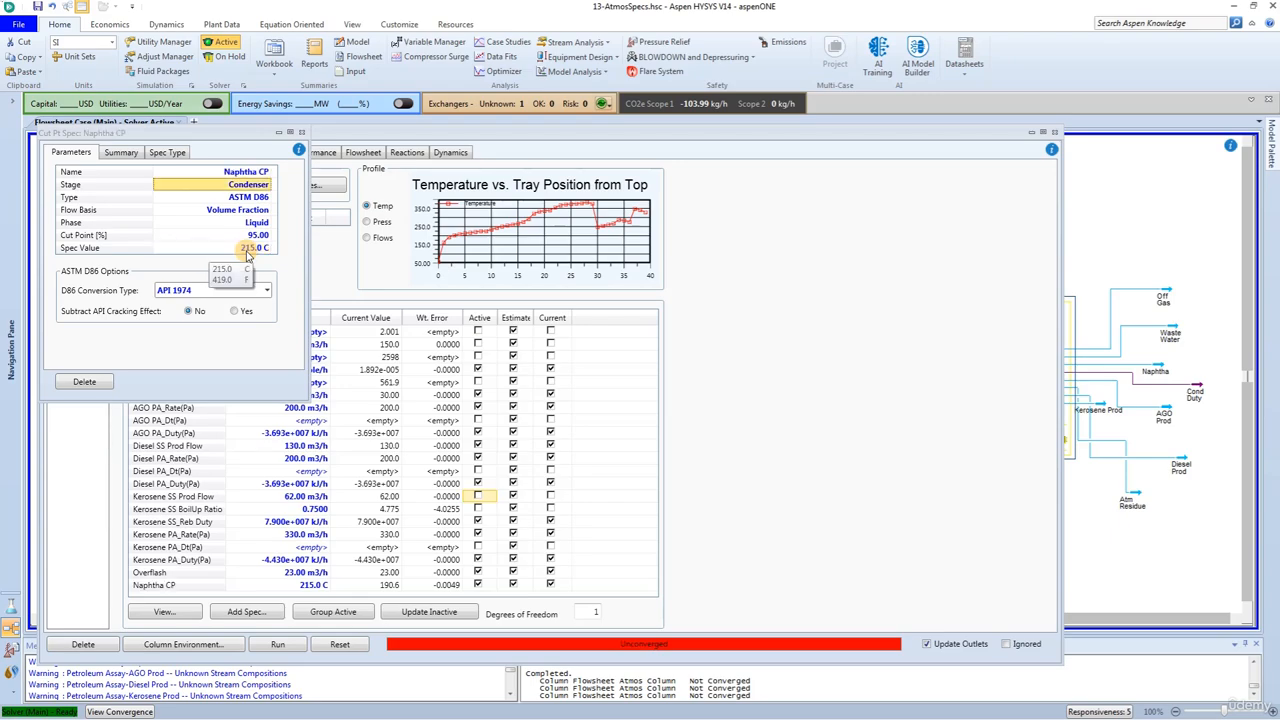
click(301, 132)
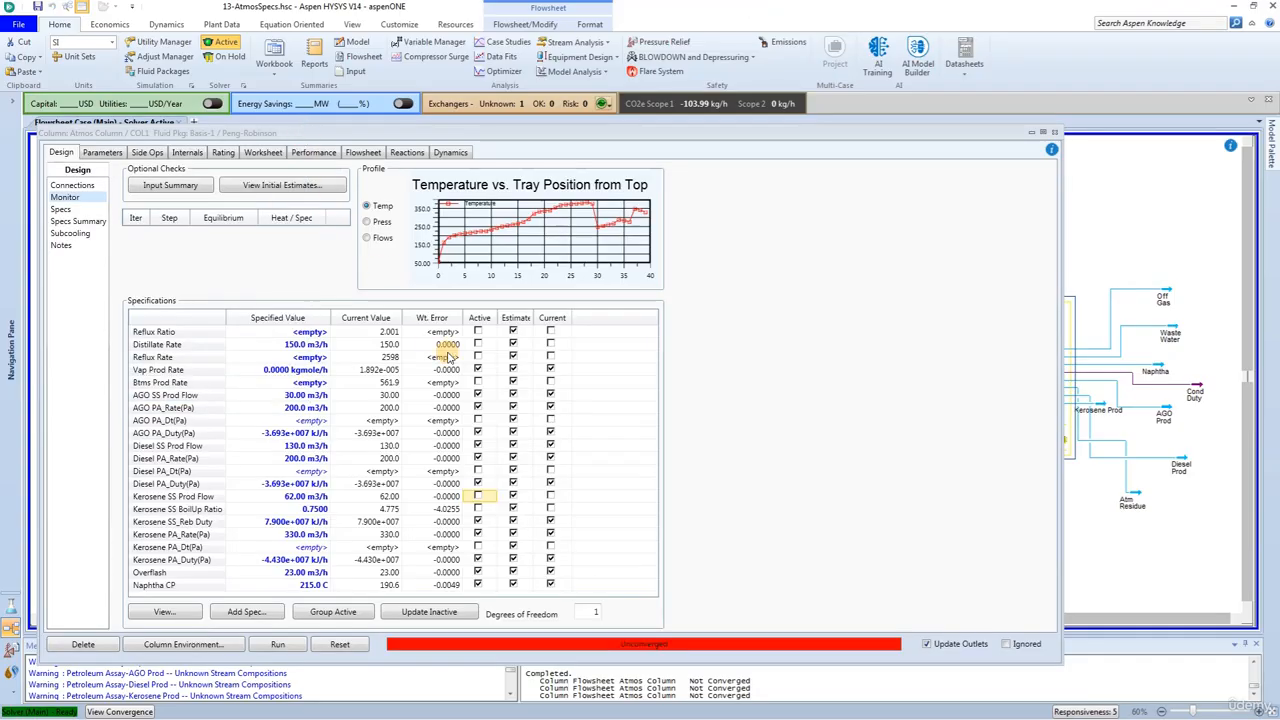
Step: Add a second Column Cut Point specification to the Atmos Column and assign it to the Kerosene SS_Reb stage
click(230, 613)
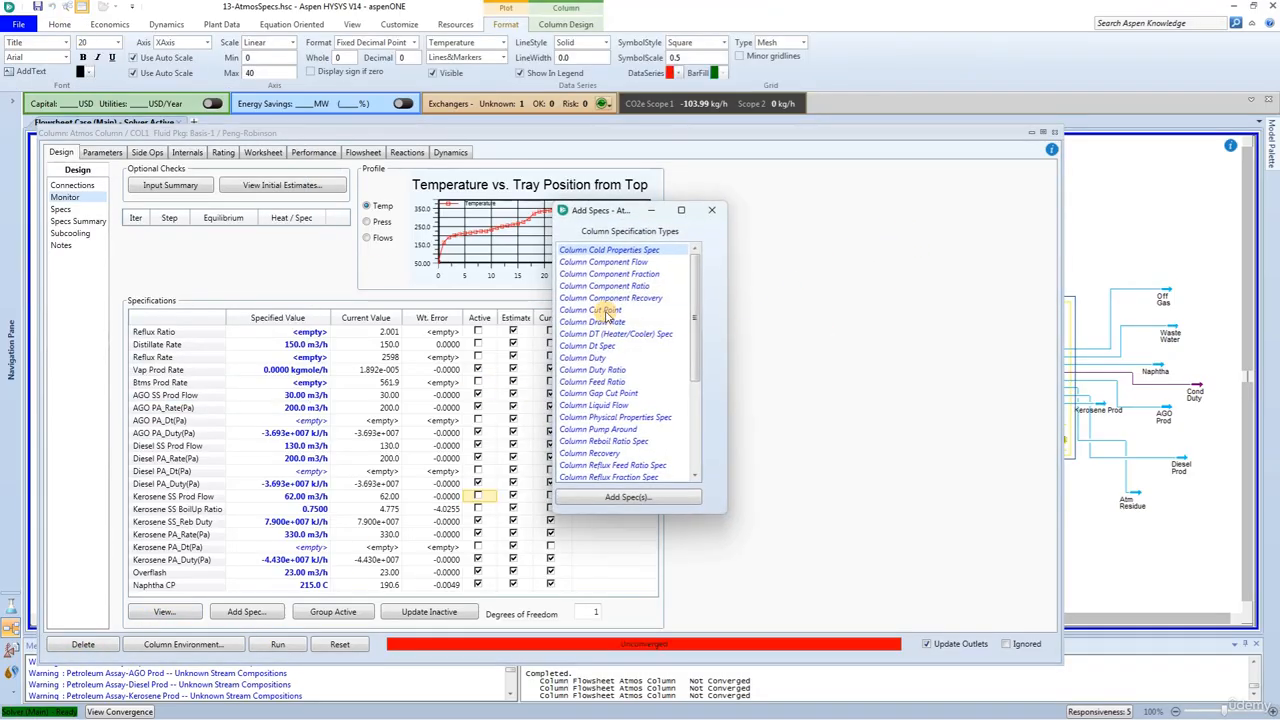
click(605, 311)
click(631, 499)
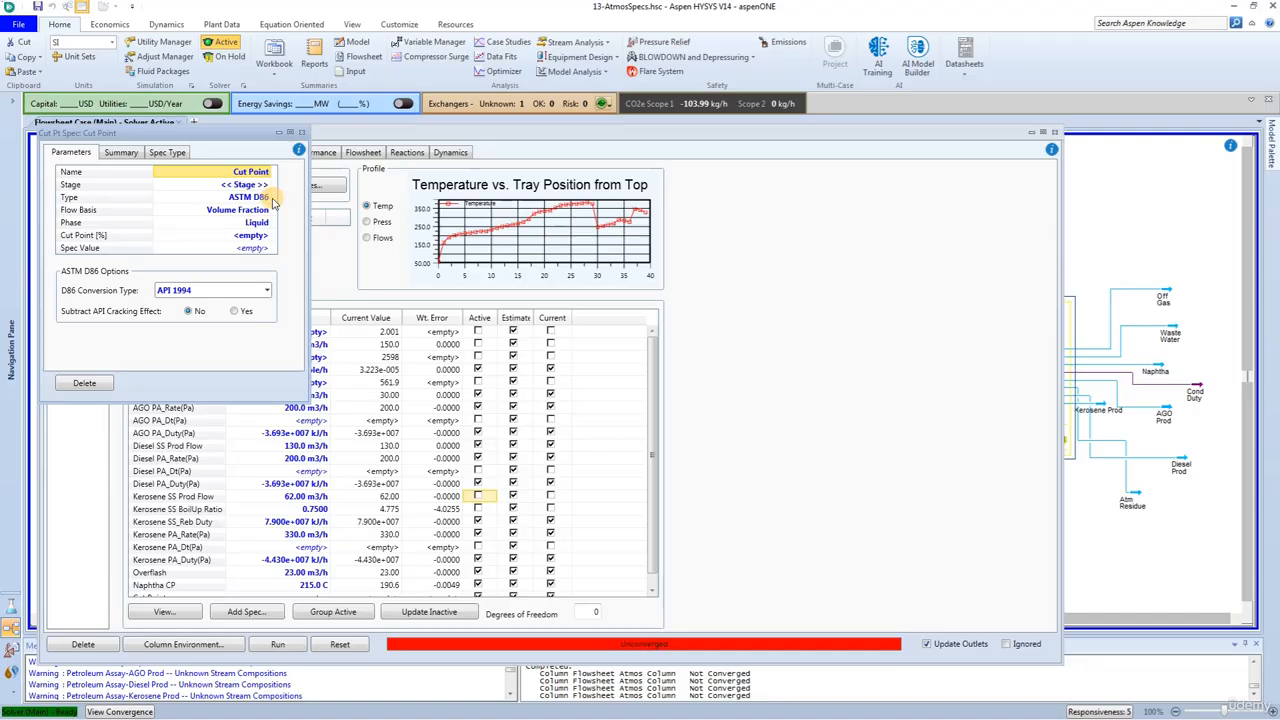
click(267, 189)
click(267, 187)
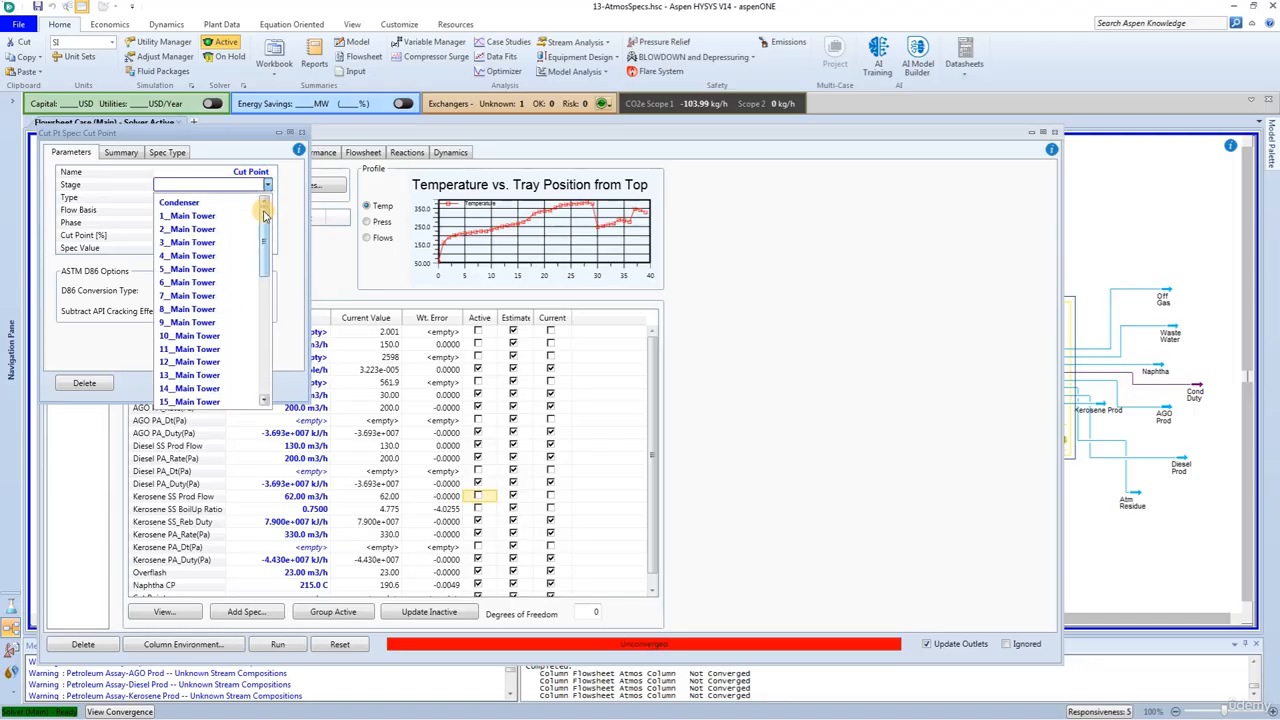
scroll(212, 271, down, 9)
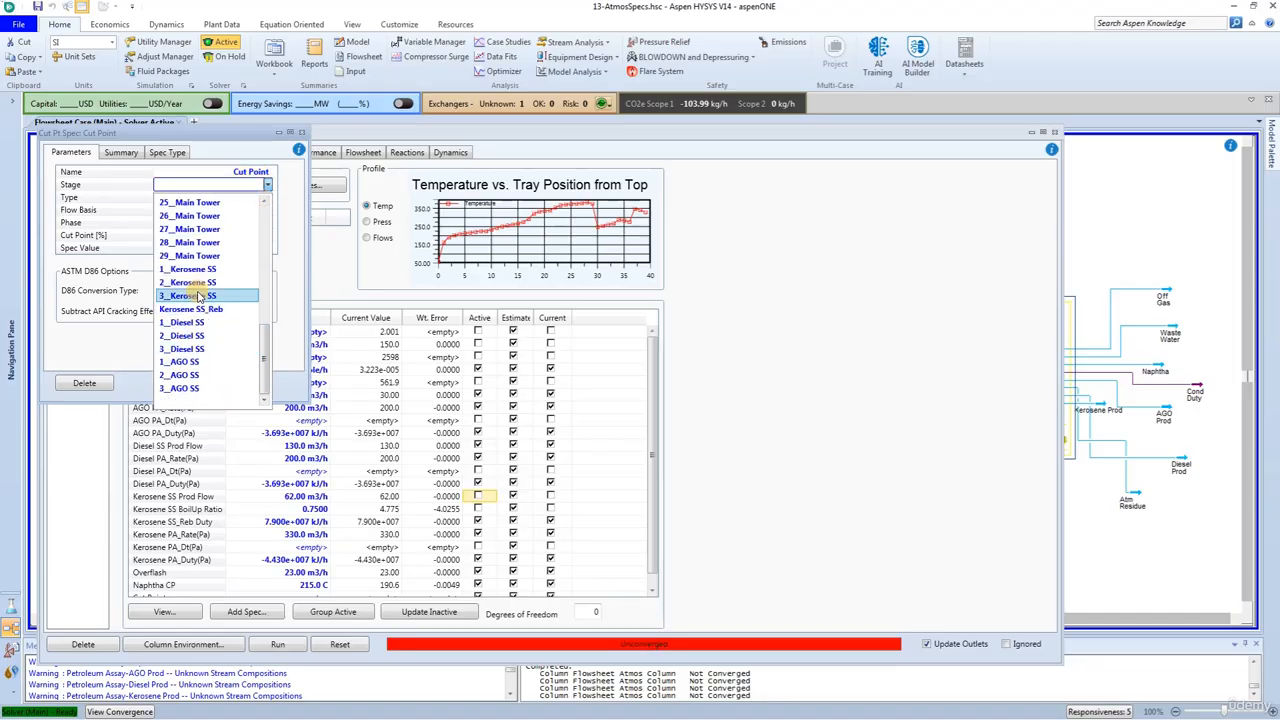
click(195, 309)
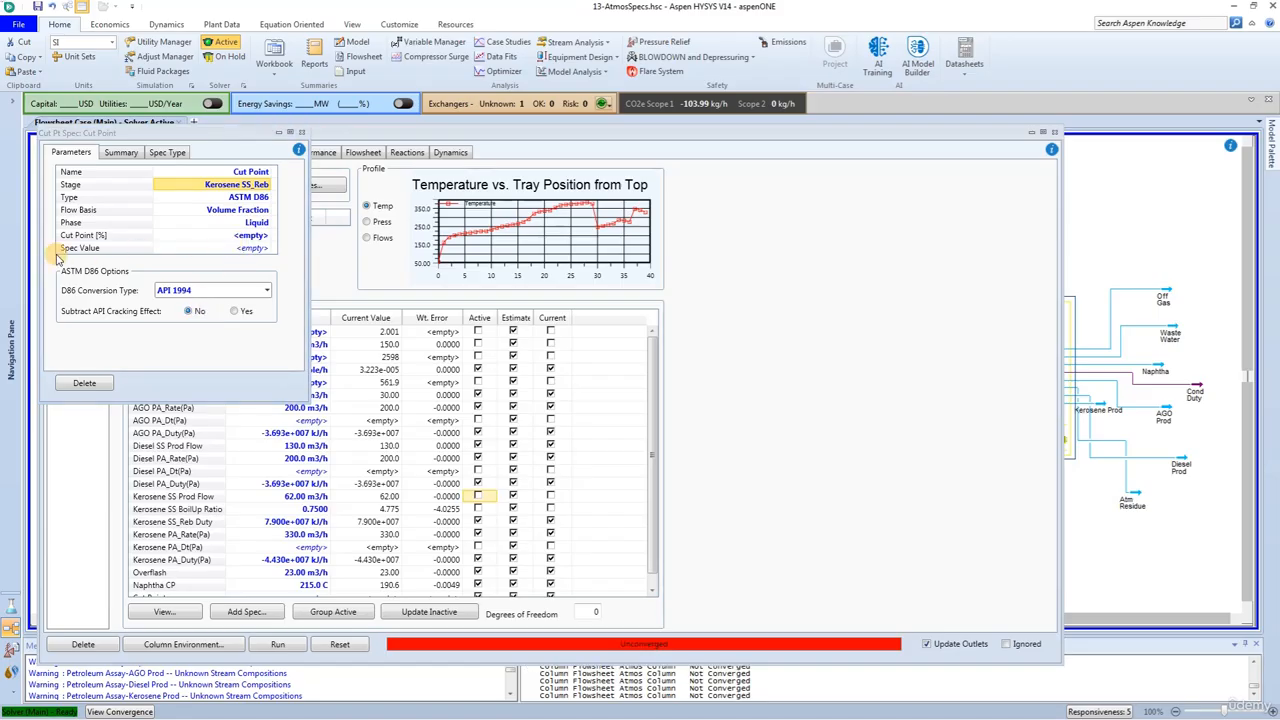
Step: Set the Kerosene SS_Reb specification to a 95 % cut point at 260 C and close its window
click(245, 237)
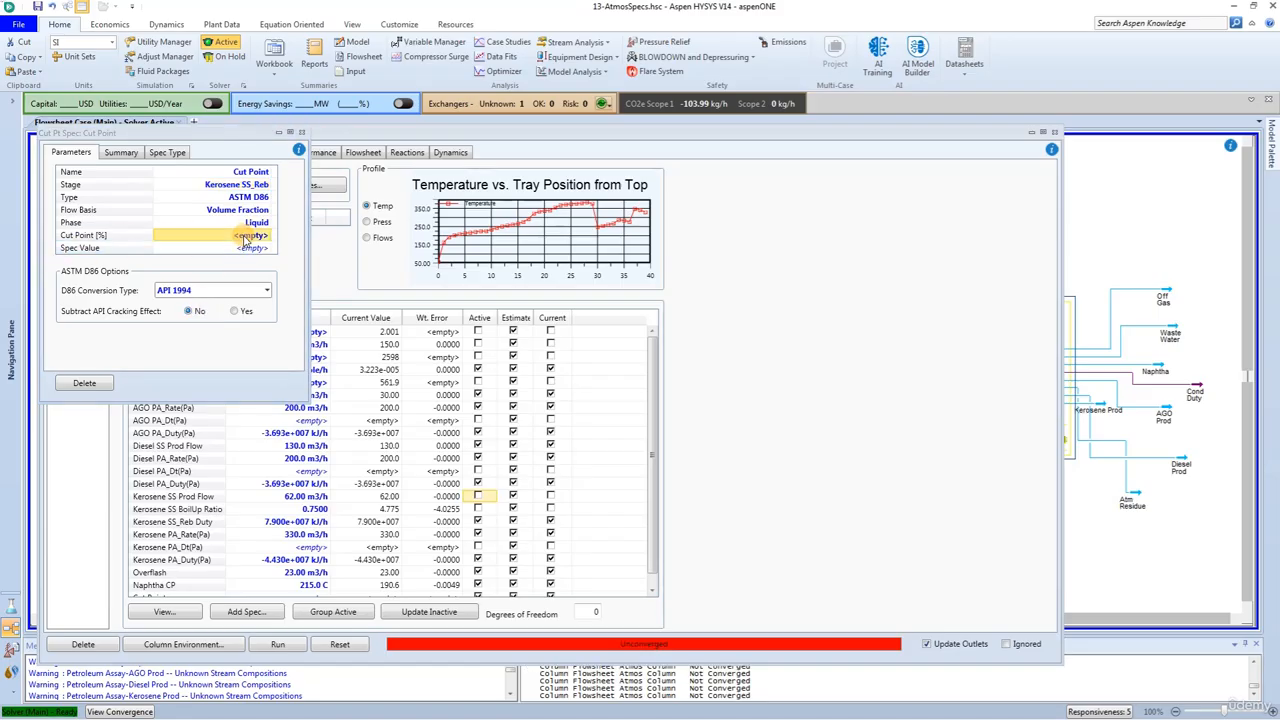
text(95)
key(Return)
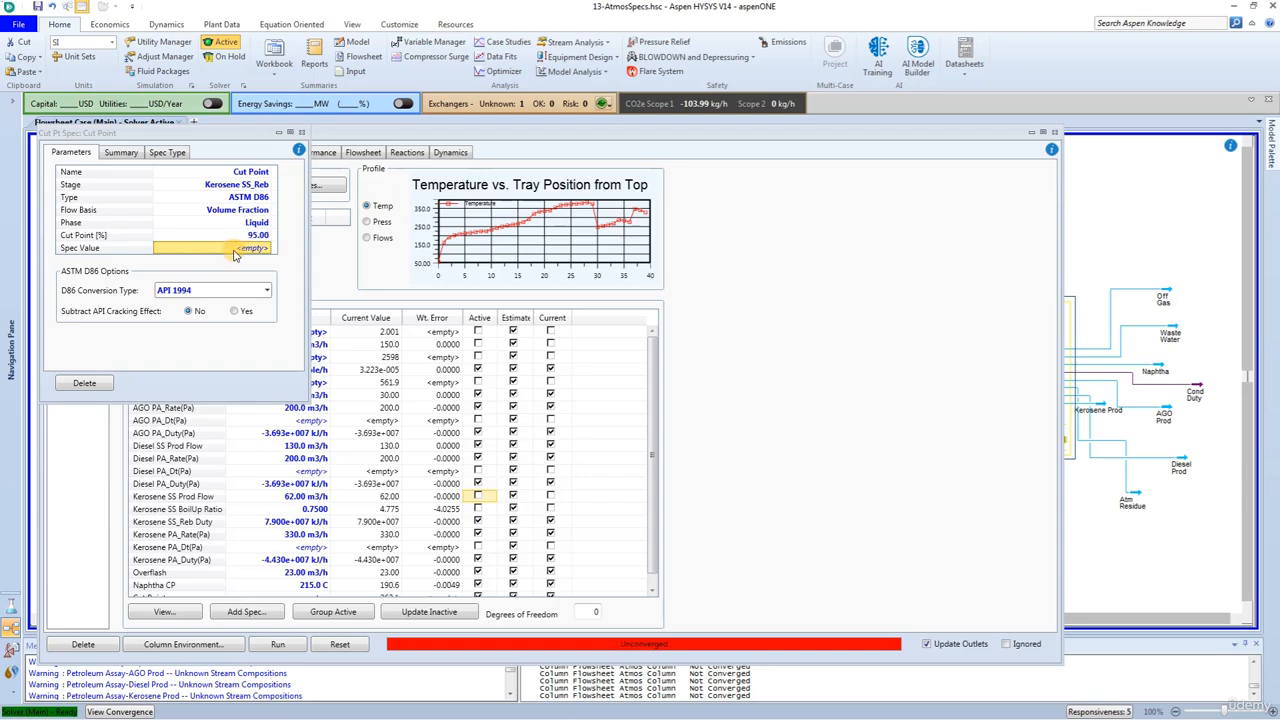
text(2)
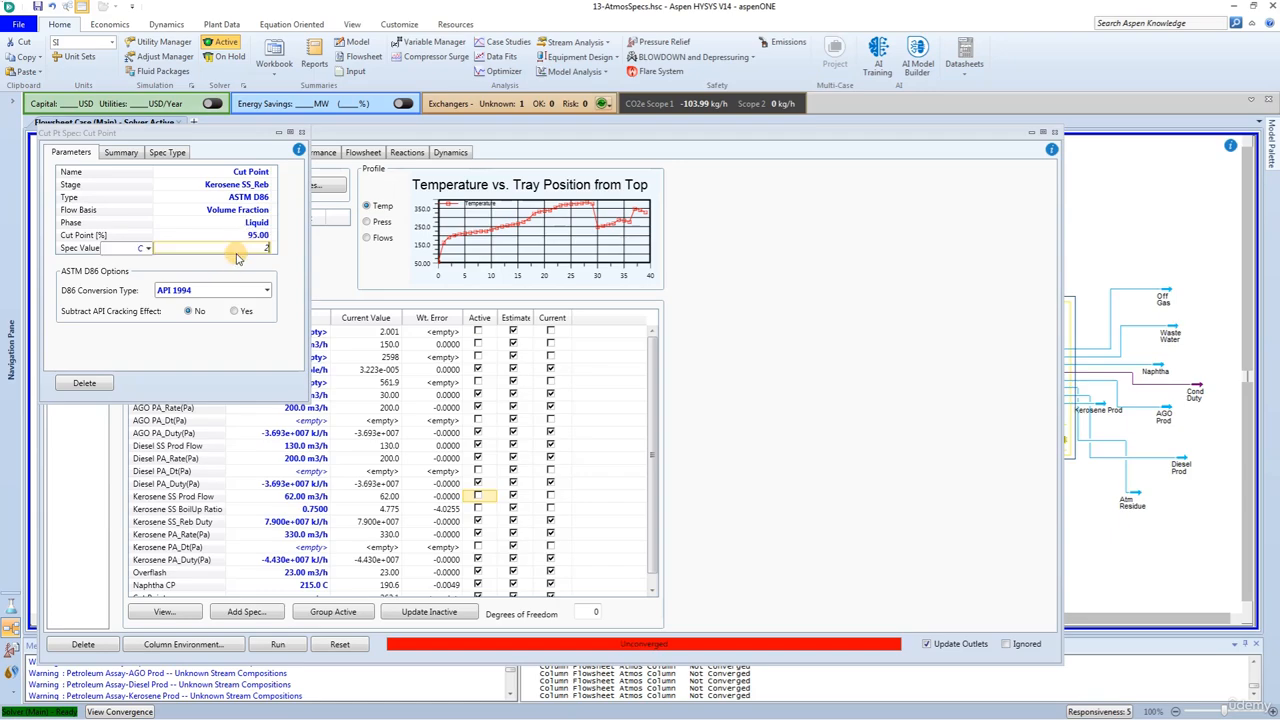
text(60)
key(Return)
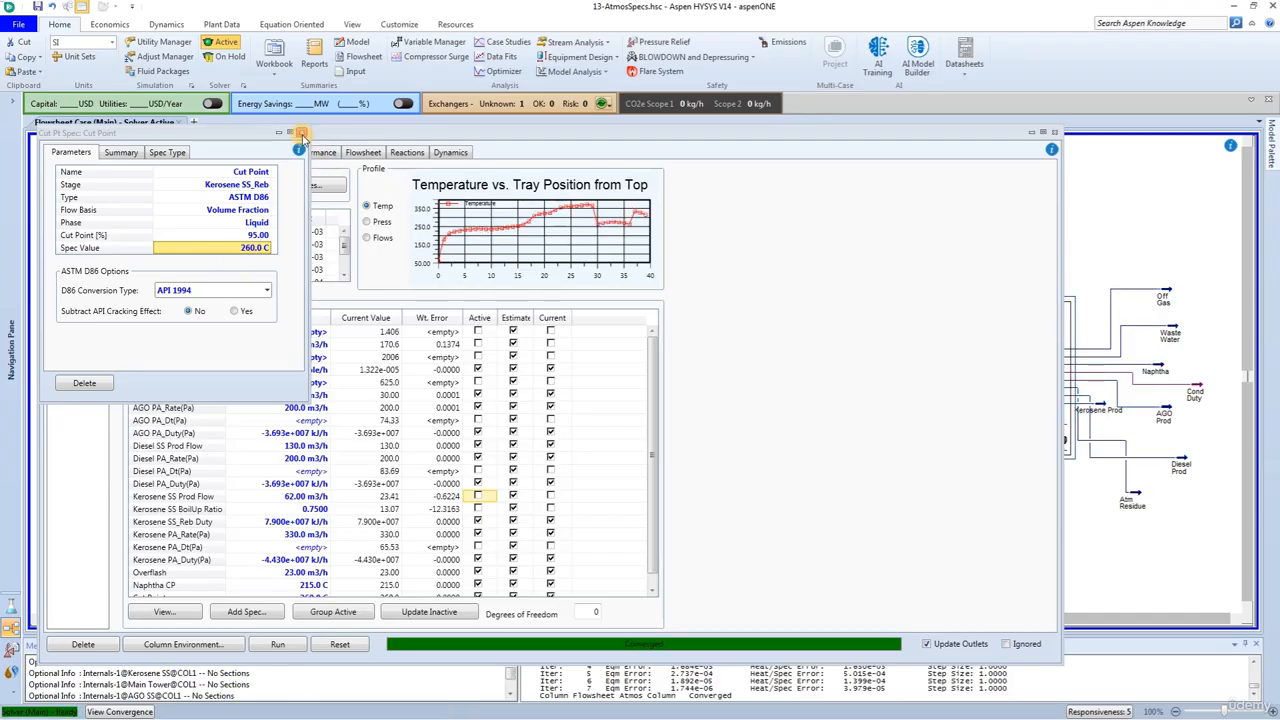
click(301, 132)
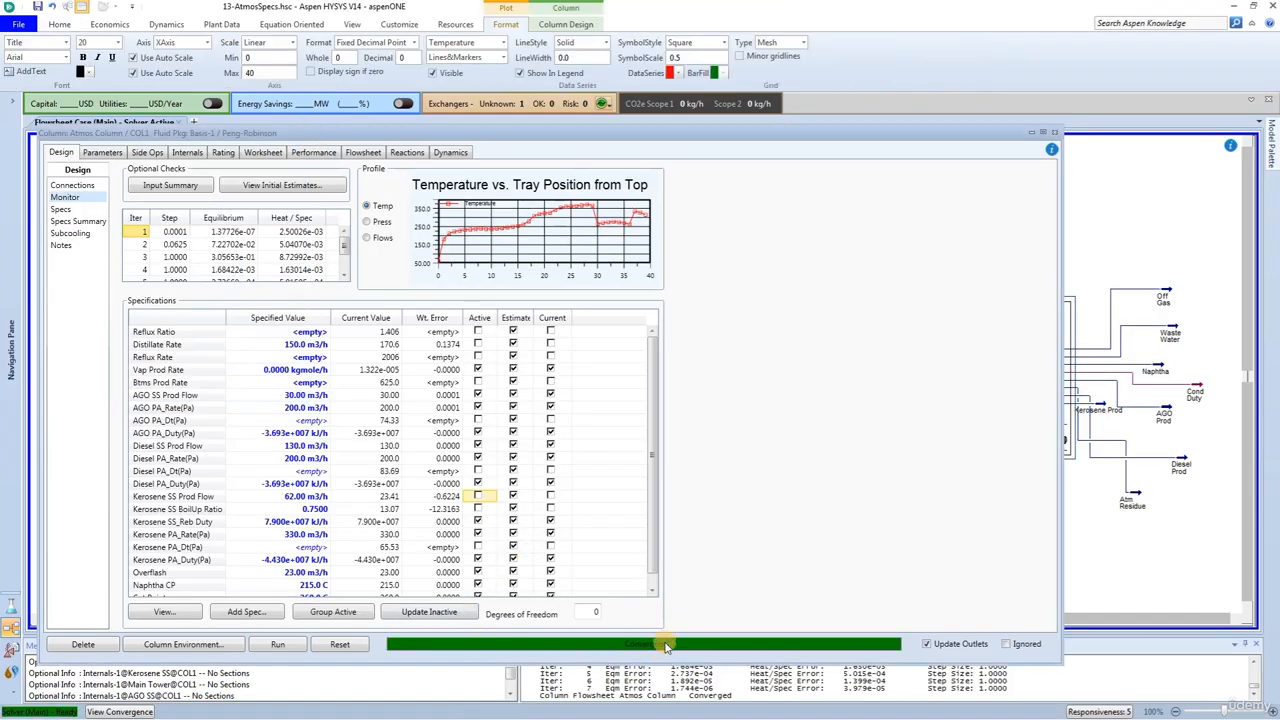